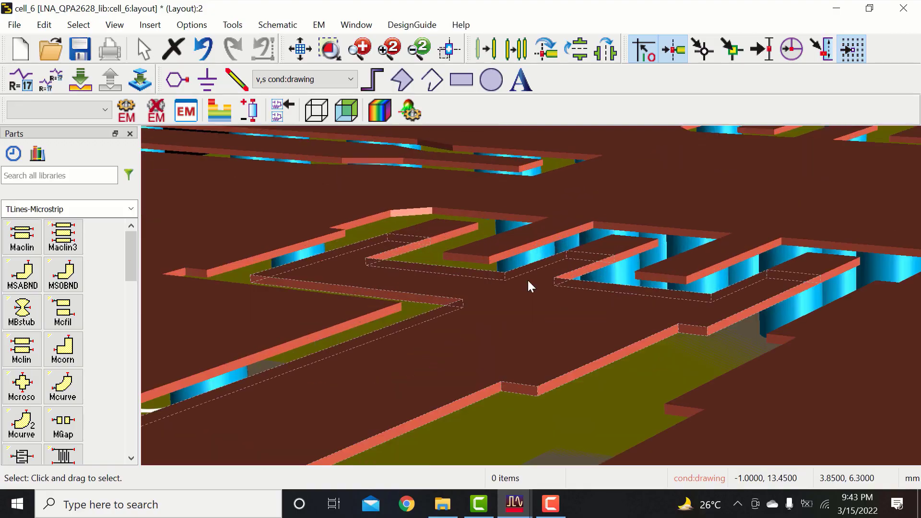
Step: Examine the finished QPA2628 amplifier layout in 3D and 2D views and the device's data sheet
{"action": "scroll", "coordinate": [528, 291], "scroll_direction": "down", "scroll_amount": 8}
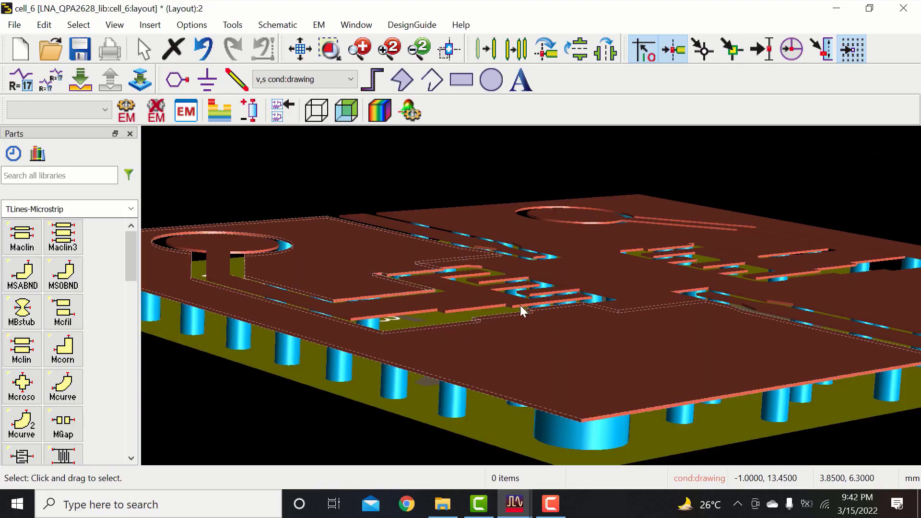
{"action": "scroll", "coordinate": [566, 284], "scroll_direction": "up", "scroll_amount": 3}
{"action": "left_click_drag", "start_coordinate": [566, 284], "coordinate": [767, 364]}
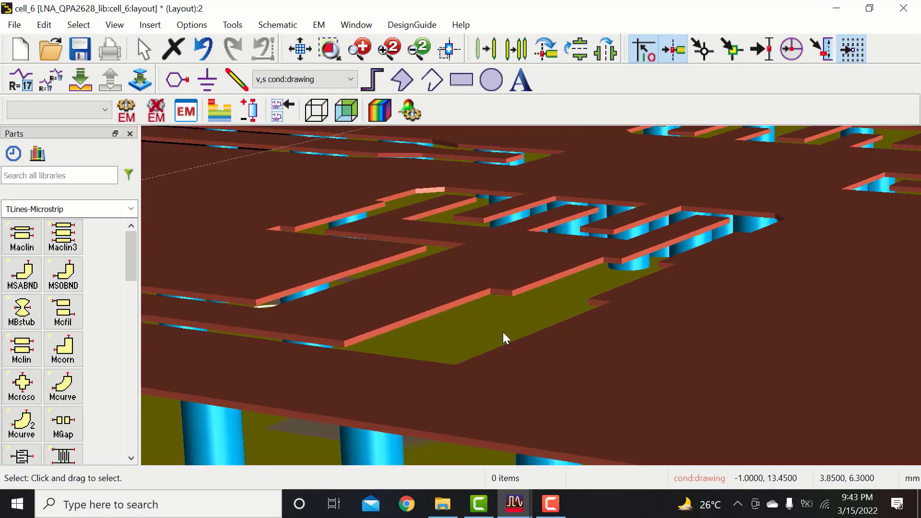
{"action": "scroll", "coordinate": [528, 278], "scroll_direction": "up", "scroll_amount": 3}
{"action": "scroll", "coordinate": [528, 278], "scroll_direction": "down", "scroll_amount": 6}
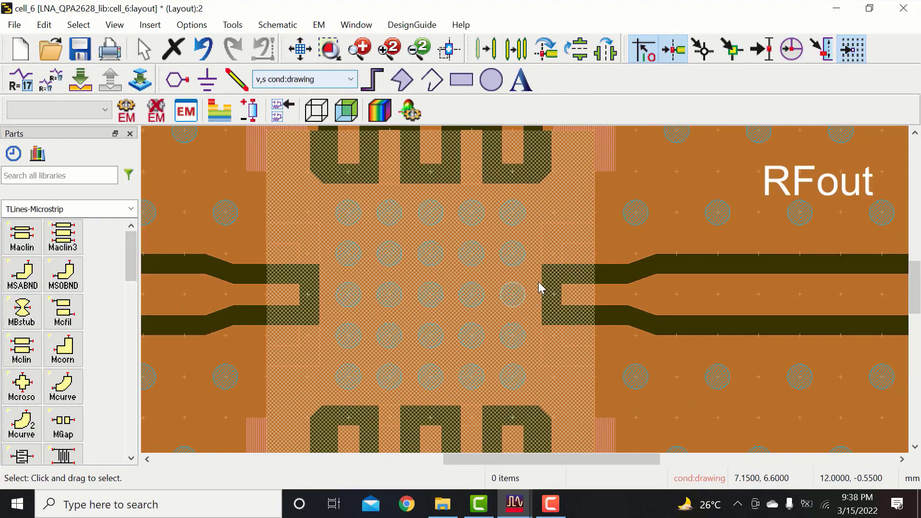
{"action": "scroll", "coordinate": [532, 288], "scroll_direction": "down", "scroll_amount": 2}
{"action": "scroll", "coordinate": [525, 288], "scroll_direction": "up", "scroll_amount": 4}
{"action": "scroll", "coordinate": [526, 288], "scroll_direction": "down", "scroll_amount": 5}
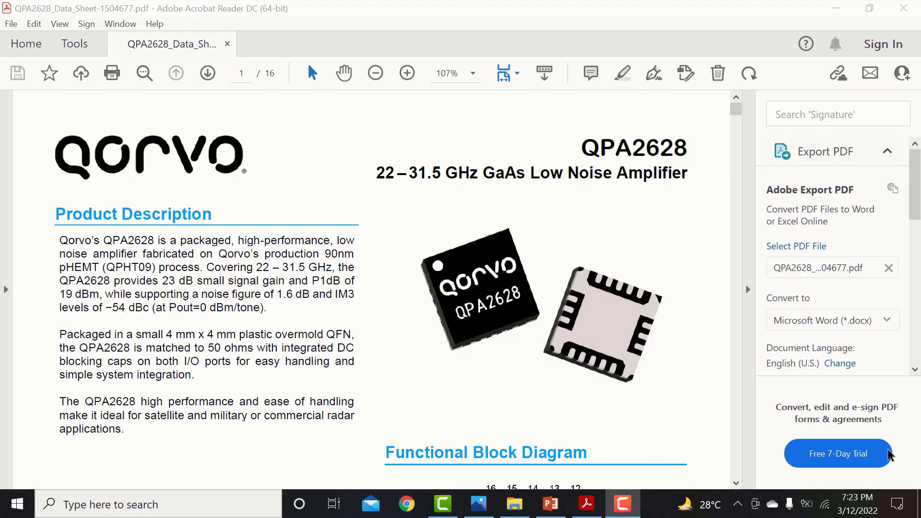
{"action": "scroll", "coordinate": [719, 273], "scroll_direction": "down", "scroll_amount": 5}
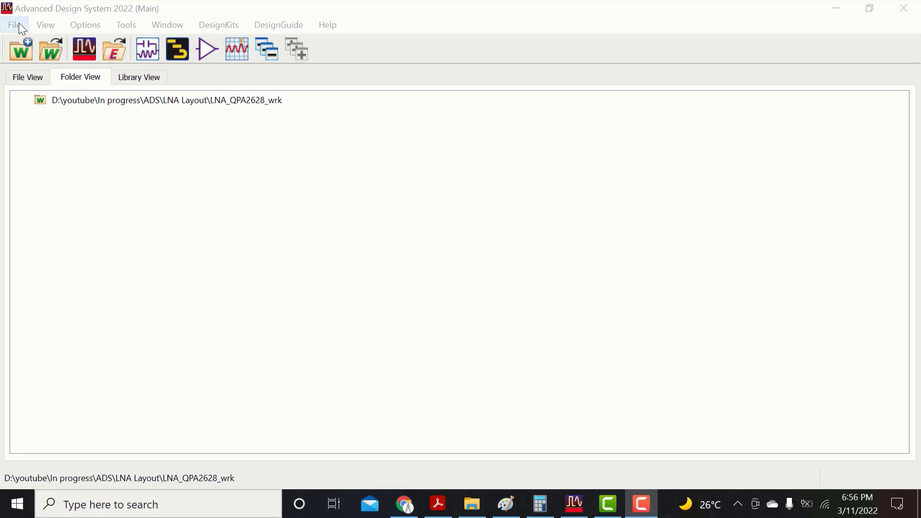
Step: Create a new layout in cell_1 using Standard ADS Layers with 0.0001 millimeter layout resolution
{"action": "left_click", "coordinate": [15, 25]}
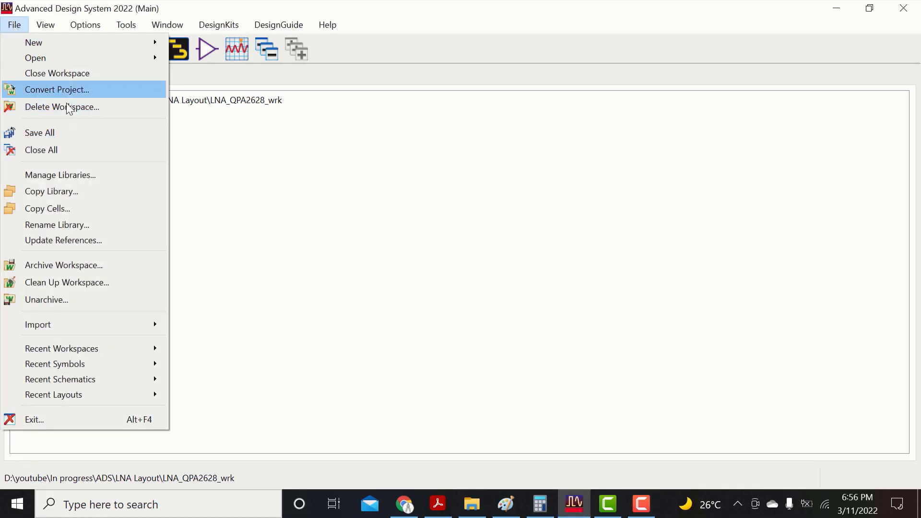
{"action": "mouse_move", "coordinate": [163, 46]}
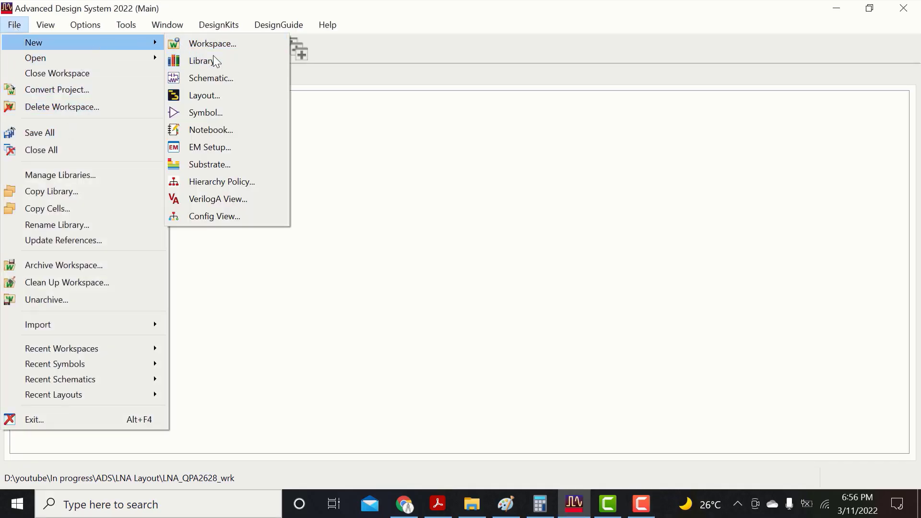
{"action": "left_click", "coordinate": [200, 91]}
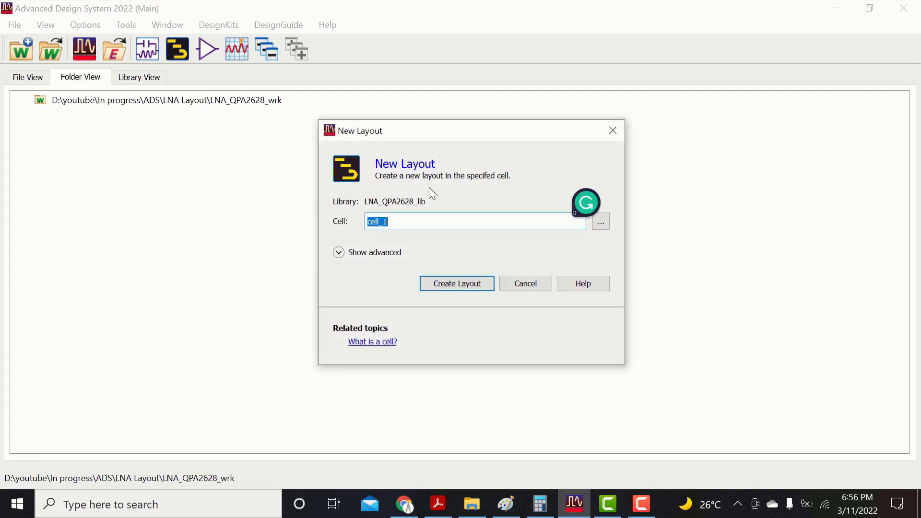
{"action": "left_click", "coordinate": [444, 283]}
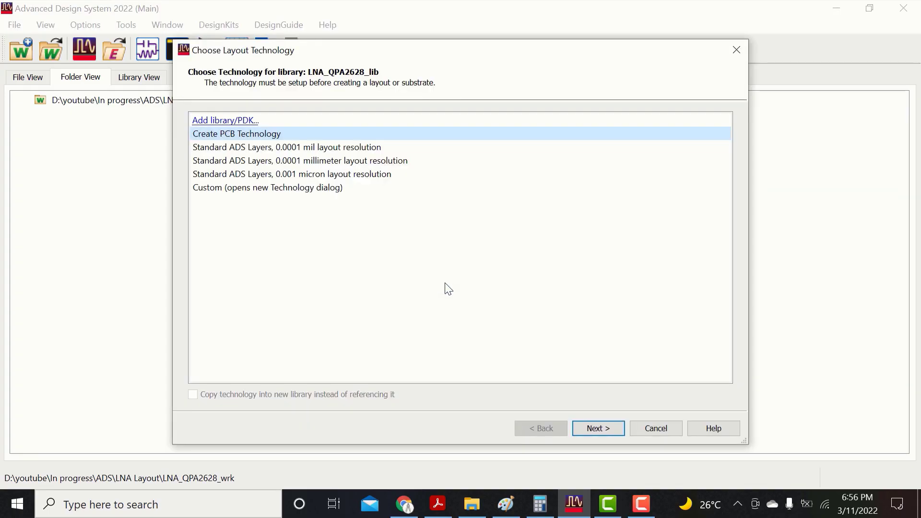
{"action": "left_click", "coordinate": [446, 160]}
{"action": "left_click", "coordinate": [598, 427]}
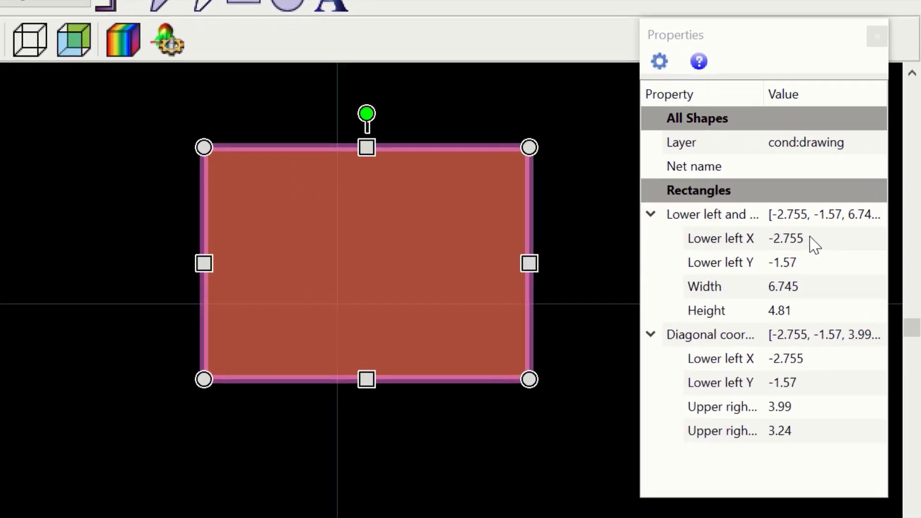
Step: Set the rectangle's lower-left corner to X 0 and Y 0
{"action": "left_click", "coordinate": [863, 244]}
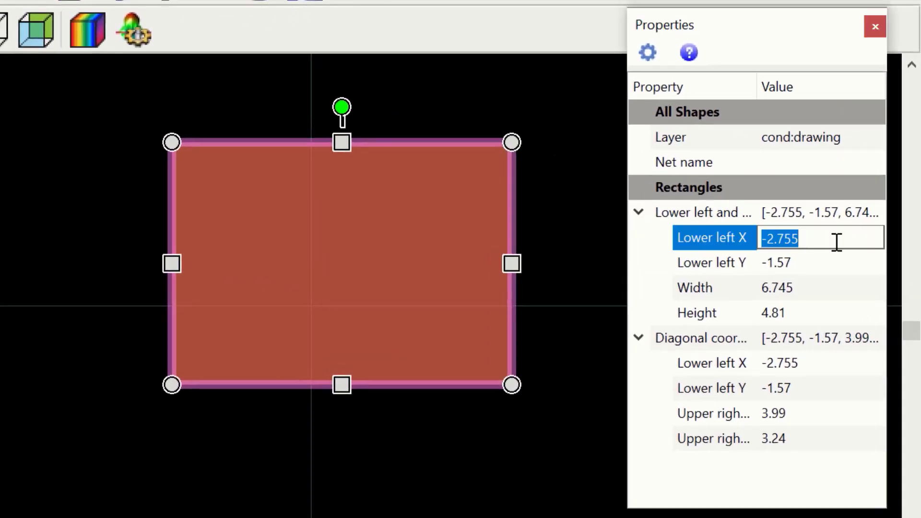
{"action": "type", "text": "0"}
{"action": "key", "text": "Return"}
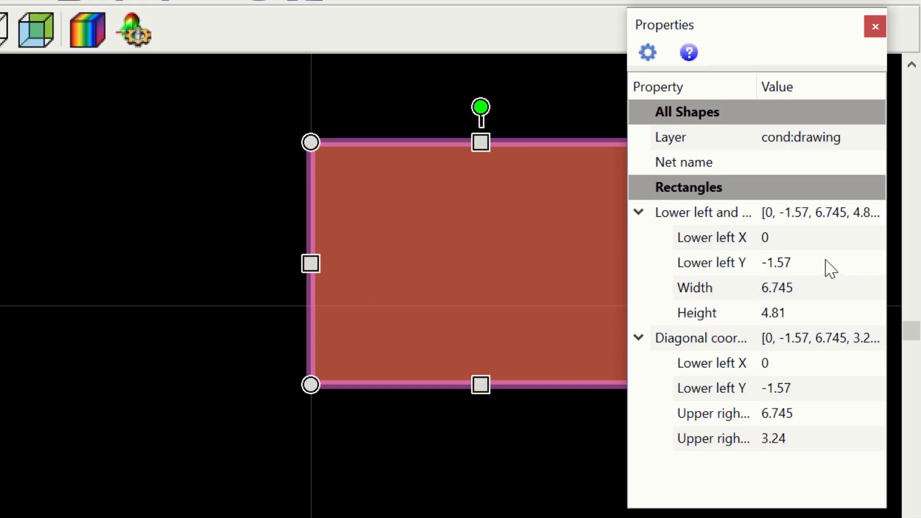
{"action": "left_click", "coordinate": [825, 266]}
{"action": "type", "text": "0"}
{"action": "key", "text": "Return"}
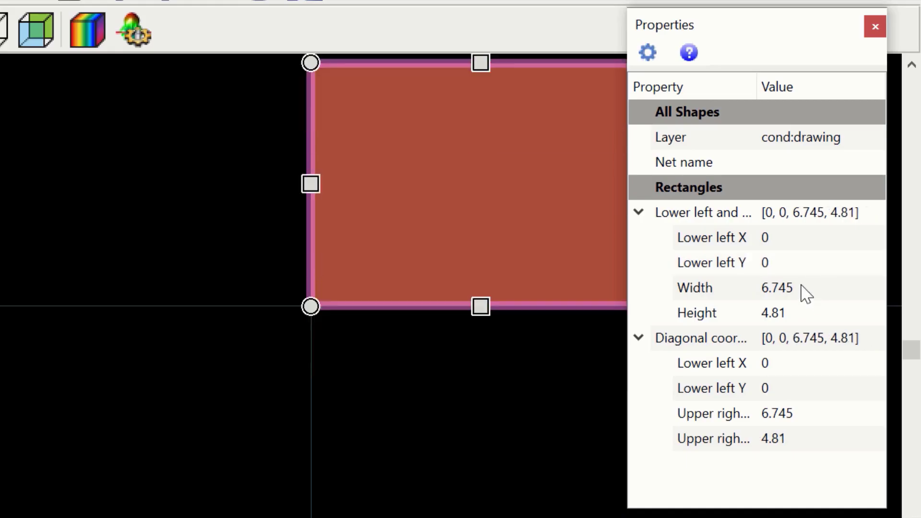
Step: Set the rectangle's width and height to 4 mm each, close its properties and deselect it
{"action": "left_click", "coordinate": [806, 290]}
{"action": "type", "text": "4"}
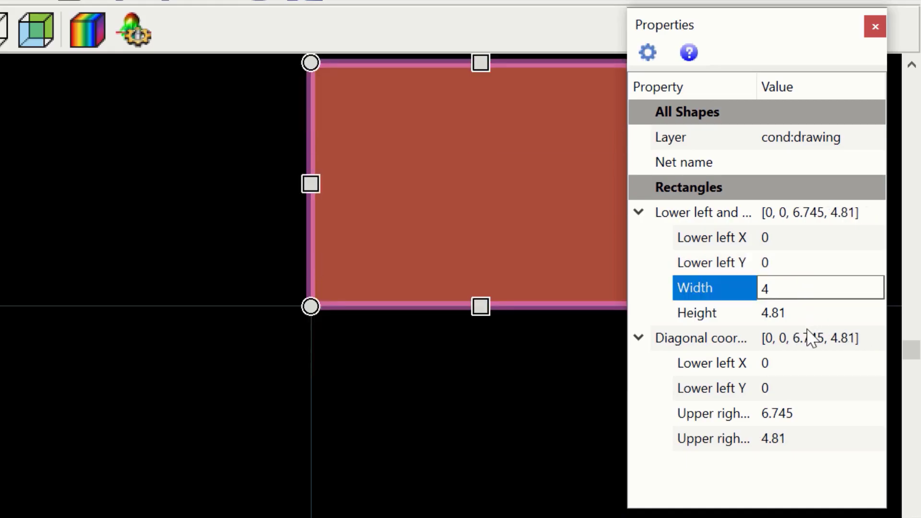
{"action": "key", "text": "Return"}
{"action": "left_click", "coordinate": [796, 316]}
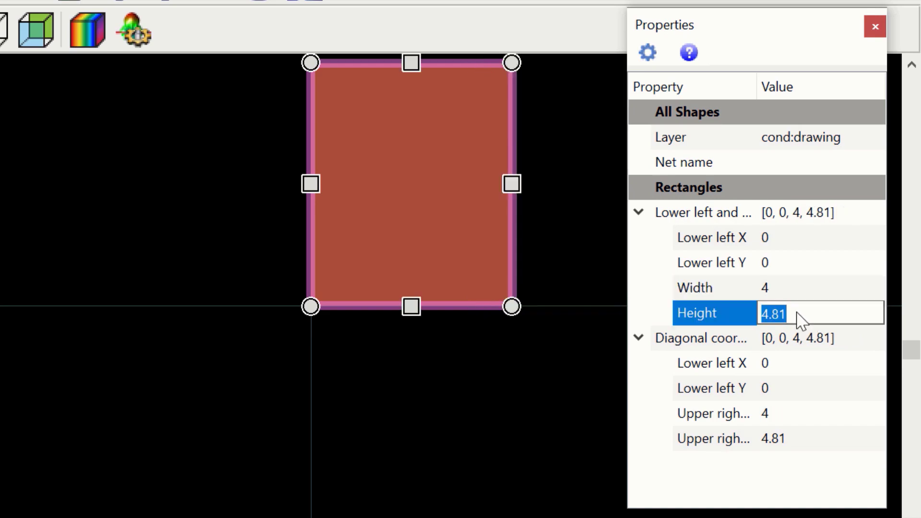
{"action": "type", "text": "4"}
{"action": "key", "text": "Return"}
{"action": "left_click", "coordinate": [875, 26]}
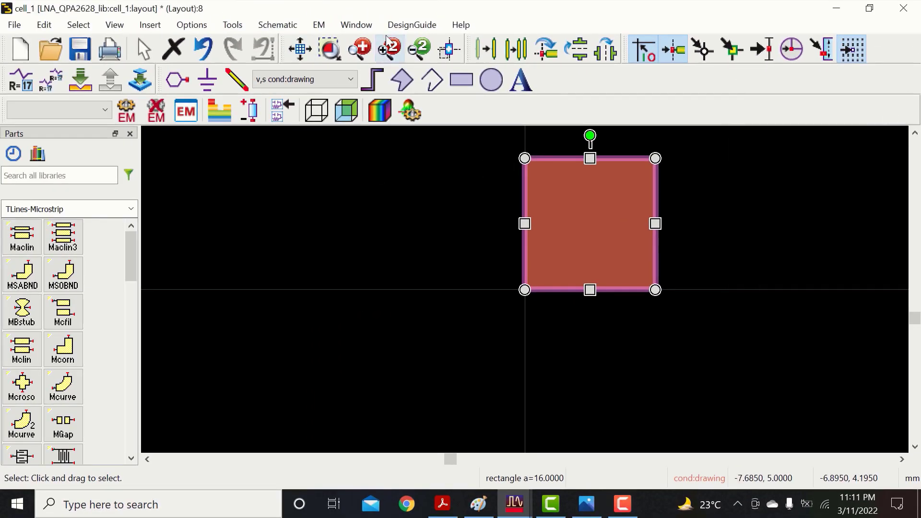
{"action": "left_click", "coordinate": [387, 39]}
{"action": "left_click", "coordinate": [759, 251]}
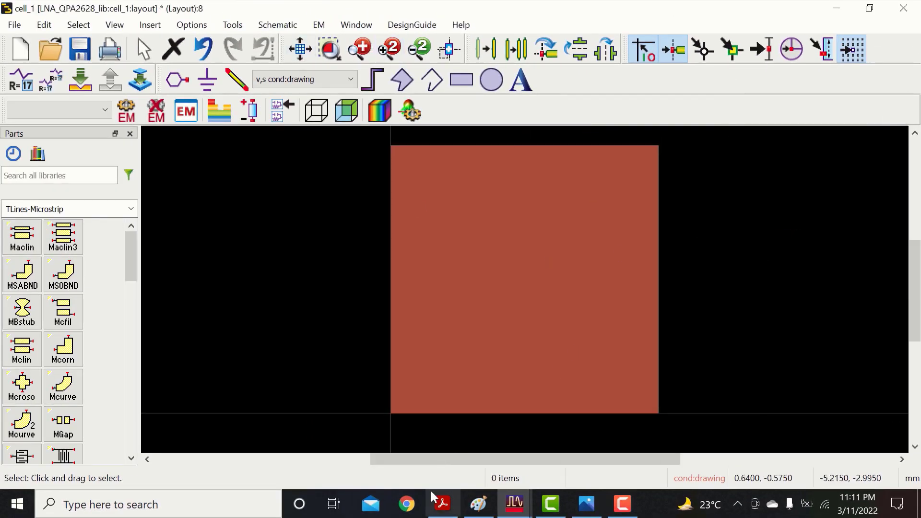
Step: Switch to the QPA2628 data sheet, find the bottom-view package drawing on page 11, and open the Calculator
{"action": "left_click", "coordinate": [440, 502]}
{"action": "mouse_move", "coordinate": [868, 301]}
{"action": "left_mouse_down"}
{"action": "mouse_move", "coordinate": [868, 364]}
{"action": "mouse_move", "coordinate": [867, 349]}
{"action": "left_mouse_up"}
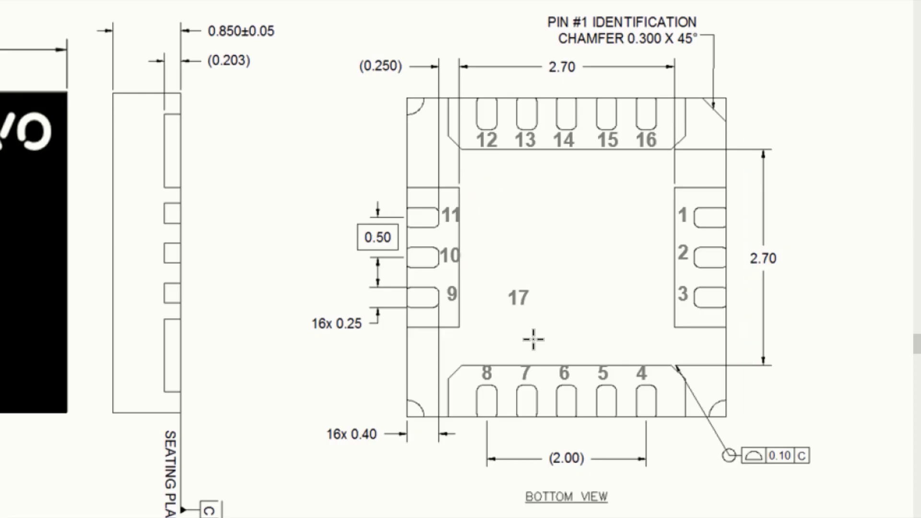
{"action": "left_click", "coordinate": [159, 504]}
{"action": "type", "text": "cal"}
{"action": "left_click", "coordinate": [96, 113]}
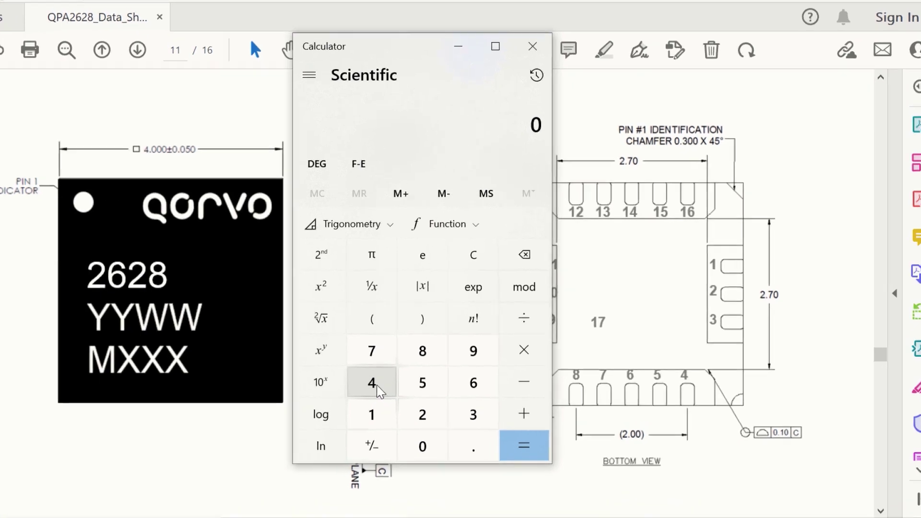
Step: Calculate the side notch's vertical offset by subtracting 1.75 from 4 and dividing the result by 2
{"action": "left_click", "coordinate": [417, 368]}
{"action": "left_click", "coordinate": [551, 368]}
{"action": "left_click", "coordinate": [334, 429]}
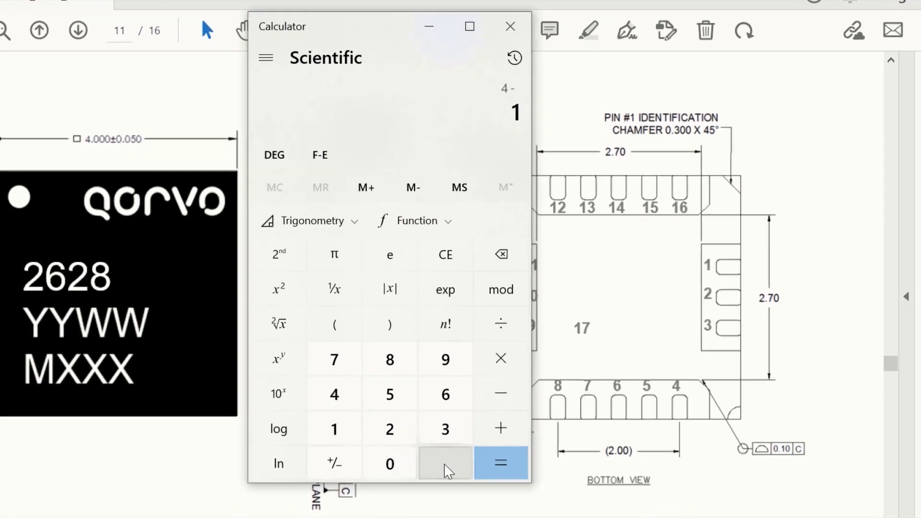
{"action": "left_click", "coordinate": [445, 464]}
{"action": "left_click", "coordinate": [334, 359]}
{"action": "left_click", "coordinate": [390, 394]}
{"action": "left_click", "coordinate": [501, 464]}
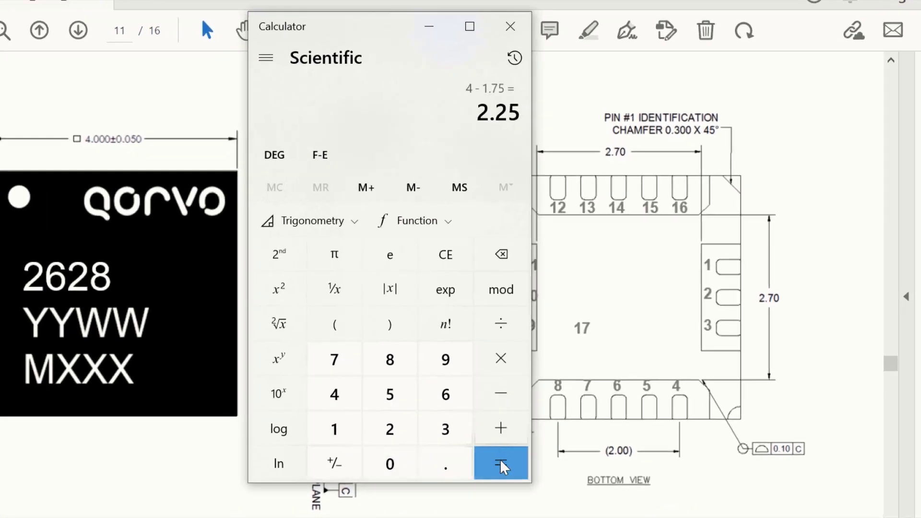
{"action": "left_click_drag", "start_coordinate": [359, 28], "coordinate": [231, 34]}
{"action": "left_click", "coordinate": [374, 329]}
{"action": "left_click", "coordinate": [262, 435]}
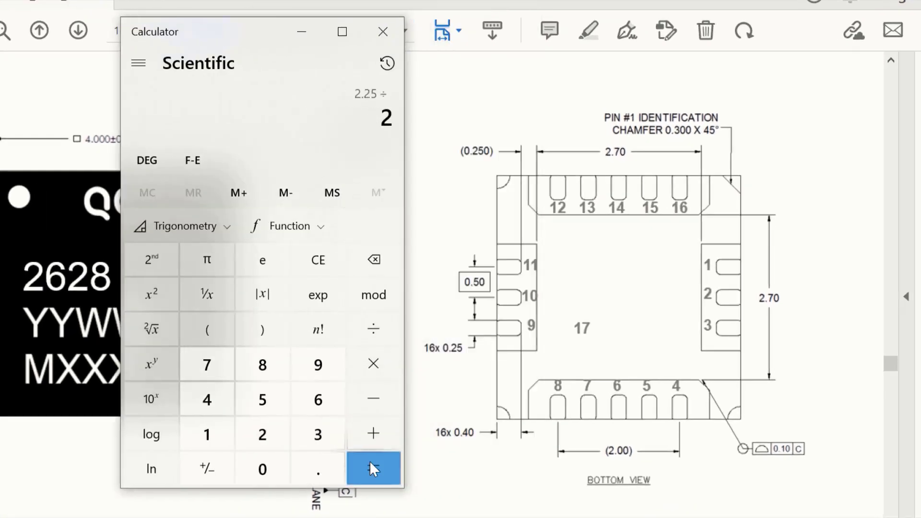
{"action": "left_click", "coordinate": [373, 468]}
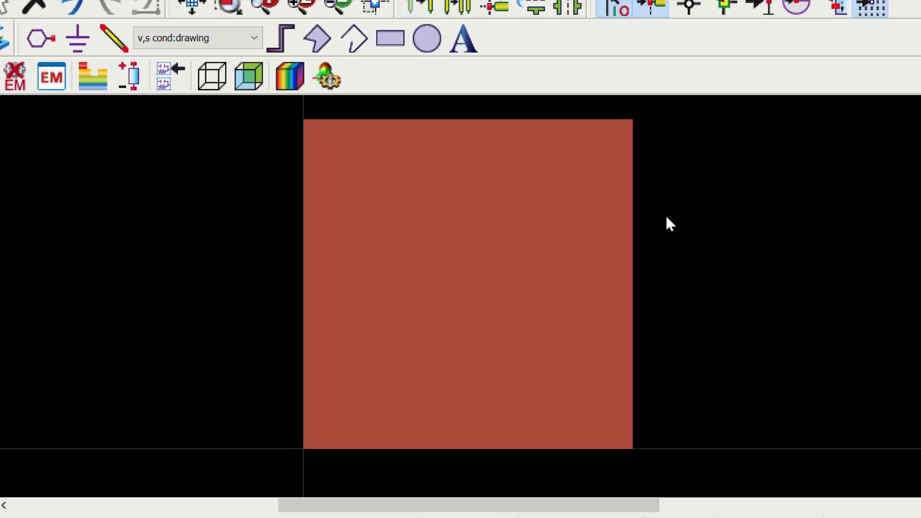
Step: Draw a narrow rectangle about 0.415 by 2.075 mm along the left edge of the 4 mm square
{"action": "left_click", "coordinate": [391, 38]}
{"action": "left_click", "coordinate": [305, 388]}
{"action": "left_click", "coordinate": [340, 218]}
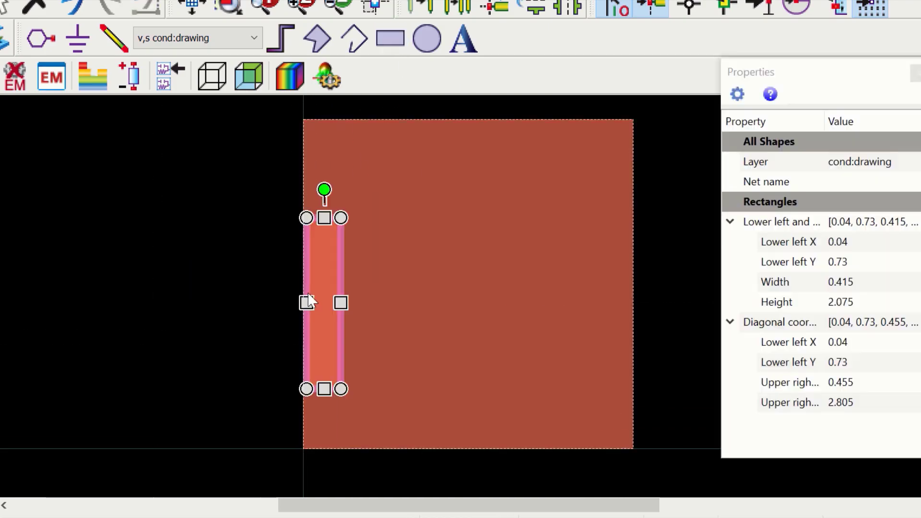
{"action": "left_click", "coordinate": [870, 262]}
{"action": "type", "text": "1.25"}
{"action": "left_click", "coordinate": [756, 437]}
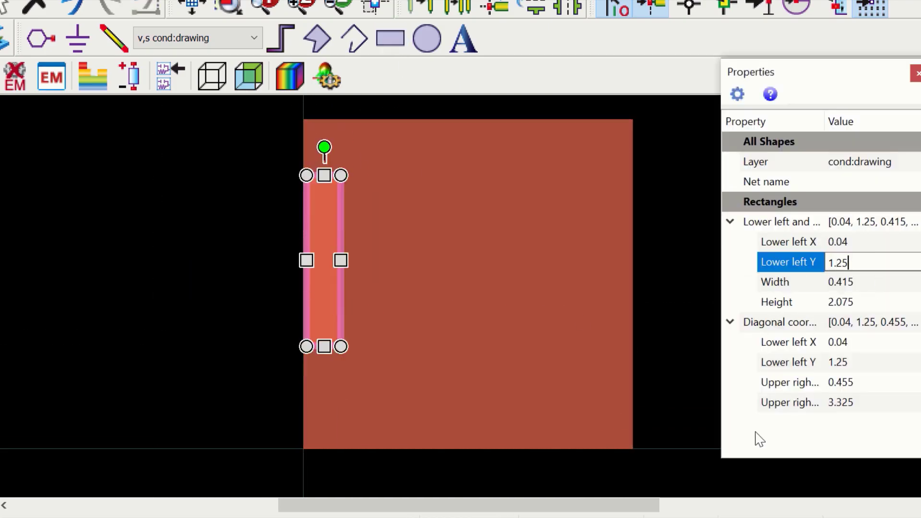
Step: Set the narrow rectangle's lower-left Y to 1.125 and its height to 1.75 mm
{"action": "left_click", "coordinate": [867, 259]}
{"action": "type", "text": "1.125"}
{"action": "left_click", "coordinate": [782, 437]}
{"action": "left_click", "coordinate": [865, 302]}
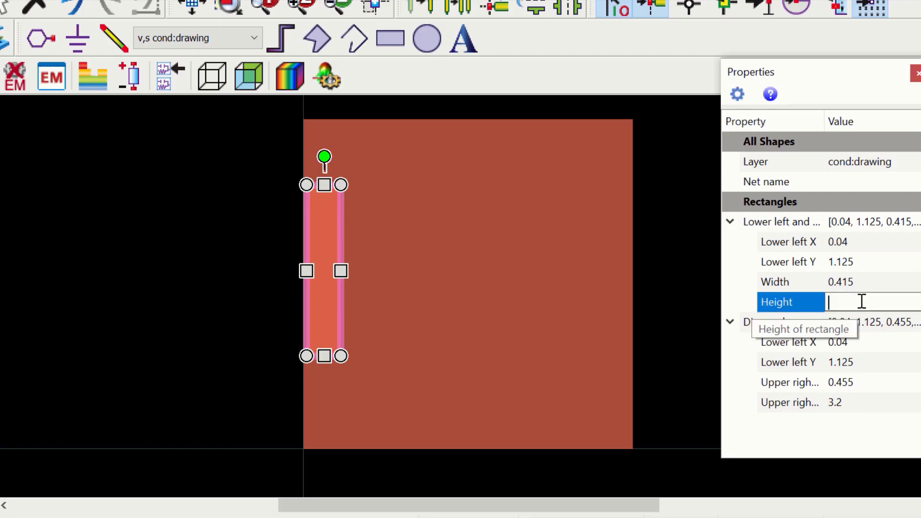
{"action": "type", "text": "1.75"}
{"action": "left_click", "coordinate": [799, 438]}
Step: Set the narrow rectangle's lower-left X to 0 and its width to 0.65 mm
{"action": "left_click", "coordinate": [864, 243]}
{"action": "type", "text": "0"}
{"action": "left_click", "coordinate": [781, 435]}
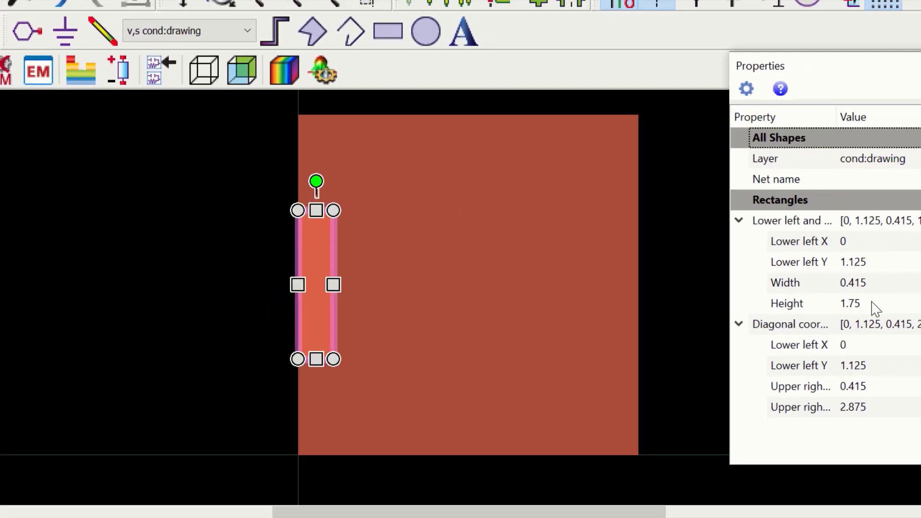
{"action": "left_click", "coordinate": [884, 283]}
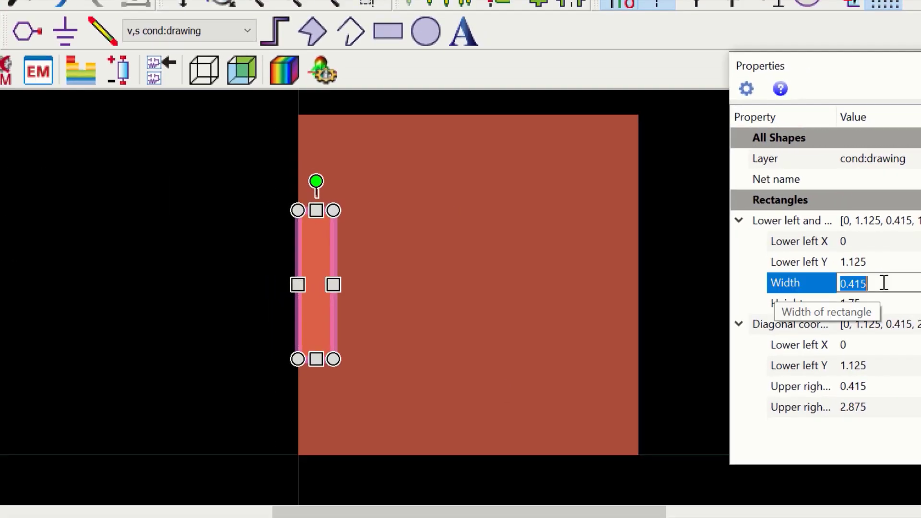
{"action": "type", "text": "0.65"}
{"action": "left_click", "coordinate": [763, 443]}
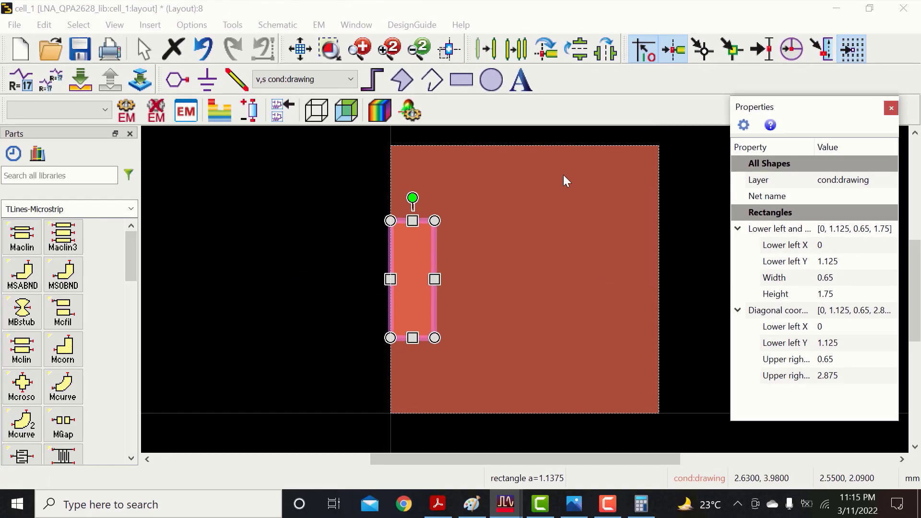
Step: Copy the narrow rectangle by reference point horizontally to the right edge of the square
{"action": "left_click", "coordinate": [517, 49]}
{"action": "left_click", "coordinate": [391, 50]}
{"action": "left_click", "coordinate": [300, 274]}
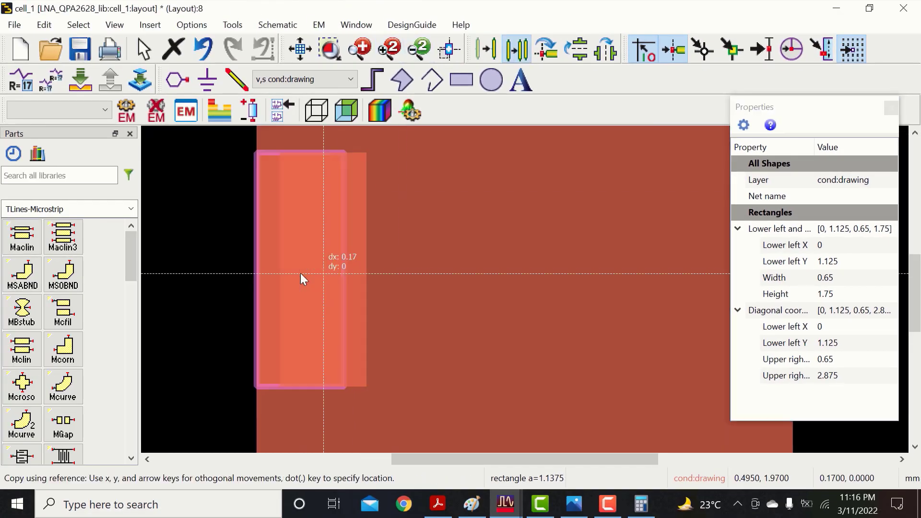
{"action": "scroll", "coordinate": [631, 301], "scroll_direction": "right", "scroll_amount": 2}
{"action": "left_click", "coordinate": [559, 269]}
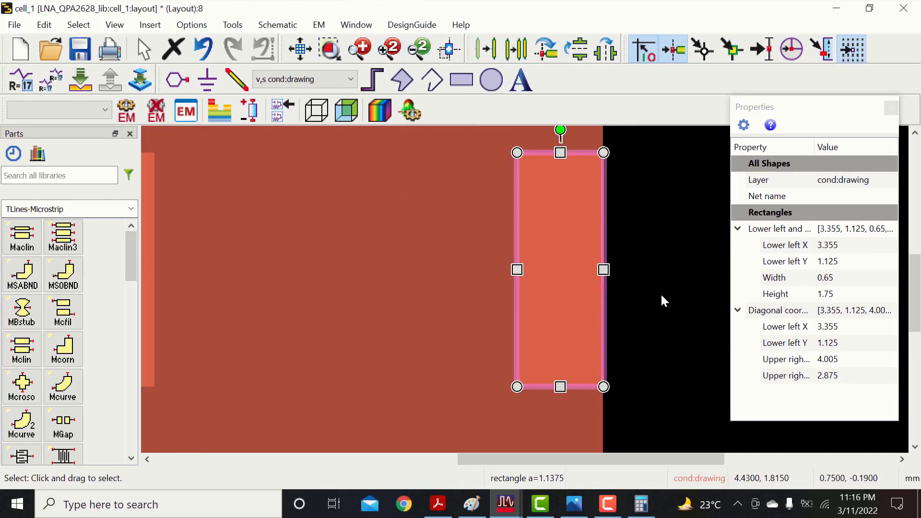
Step: Set the copied rectangle's lower-left X to 3.35, close its properties and deselect it
{"action": "left_click", "coordinate": [843, 245]}
{"action": "type", "text": "3.35"}
{"action": "key", "text": "Return"}
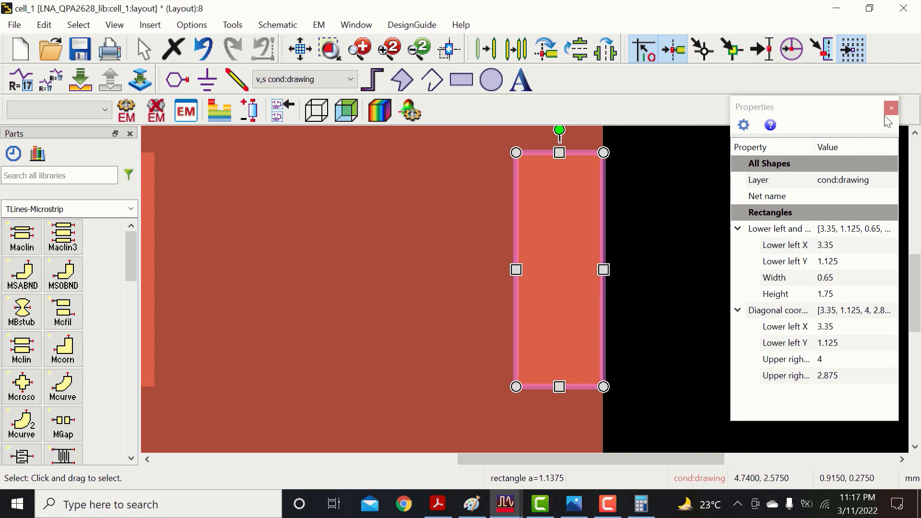
{"action": "left_click", "coordinate": [890, 108]}
{"action": "left_click", "coordinate": [650, 385]}
Step: Cut both side rectangles out of the square by merging all three shapes with Union Minus Intersection
{"action": "left_click", "coordinate": [419, 49]}
{"action": "left_click", "coordinate": [314, 254]}
{"action": "left_click", "coordinate": [539, 294], "text": "ctrl"}
{"action": "left_click", "coordinate": [484, 290], "text": "ctrl"}
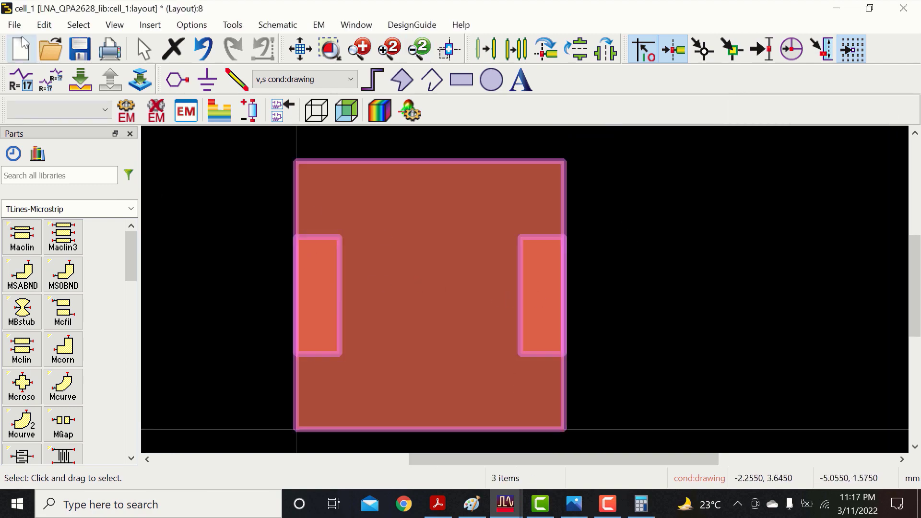
{"action": "left_click", "coordinate": [43, 24]}
{"action": "mouse_move", "coordinate": [190, 383]}
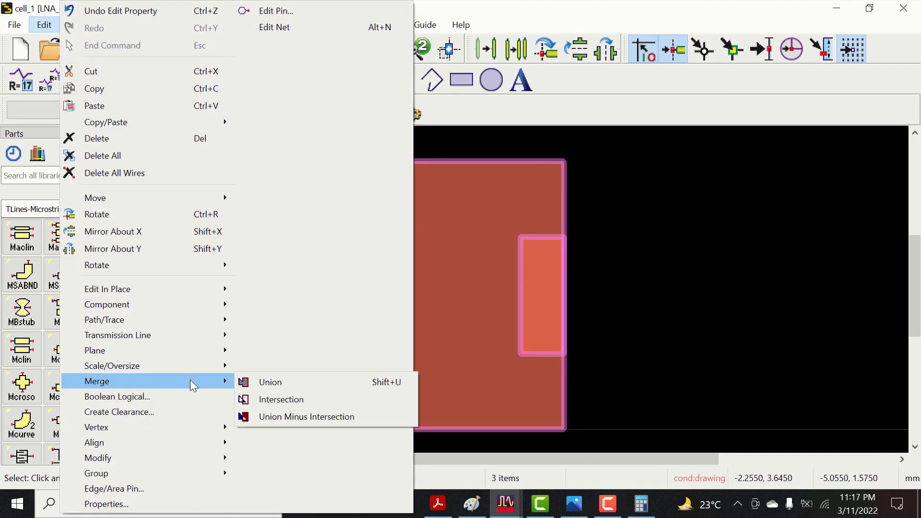
{"action": "left_click", "coordinate": [294, 416]}
{"action": "left_click", "coordinate": [743, 308]}
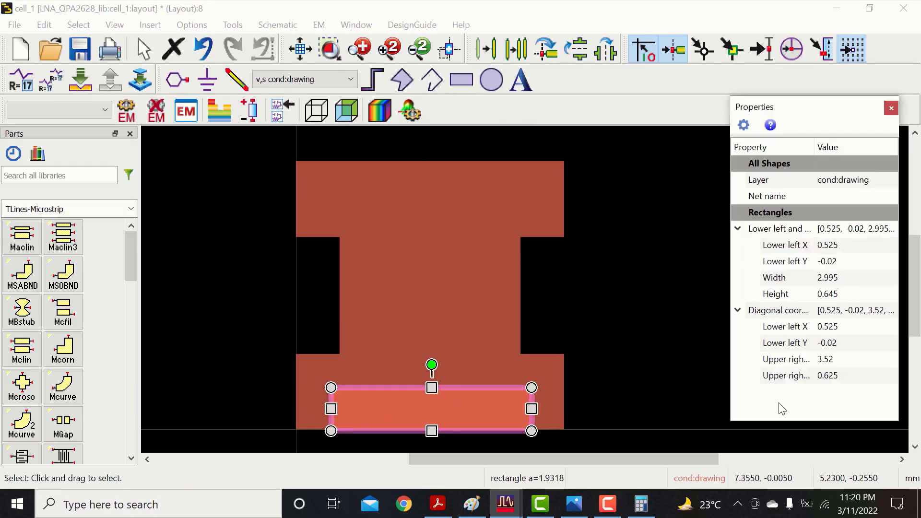
Step: Set the lower rectangle's width to 2.95 mm and paste a copy of it along the square's upper edge
{"action": "left_click", "coordinate": [857, 278]}
{"action": "type", "text": "2.95"}
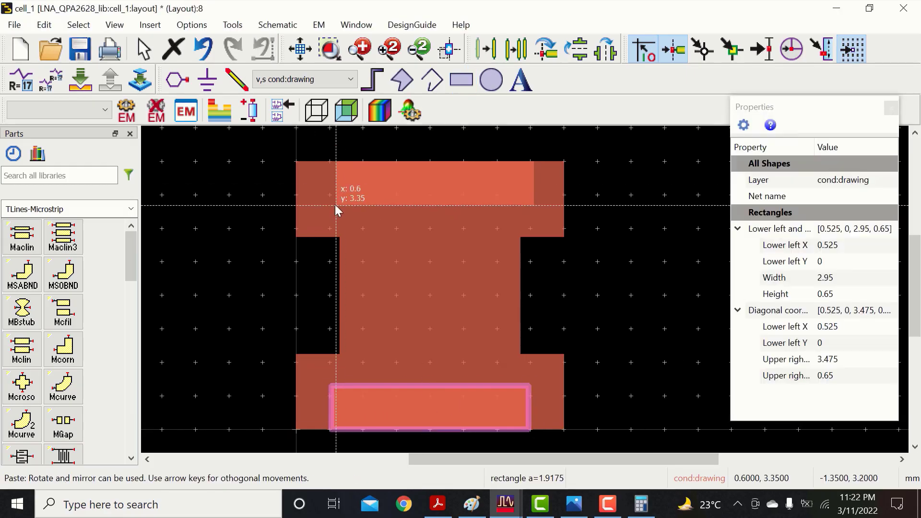
{"action": "left_click", "coordinate": [336, 205]}
Step: Set the lower-left X of the copied rectangle at the upper edge to 0.525
{"action": "left_click", "coordinate": [484, 404]}
{"action": "left_click", "coordinate": [433, 192]}
{"action": "left_click", "coordinate": [849, 244]}
{"action": "type", "text": "0.525"}
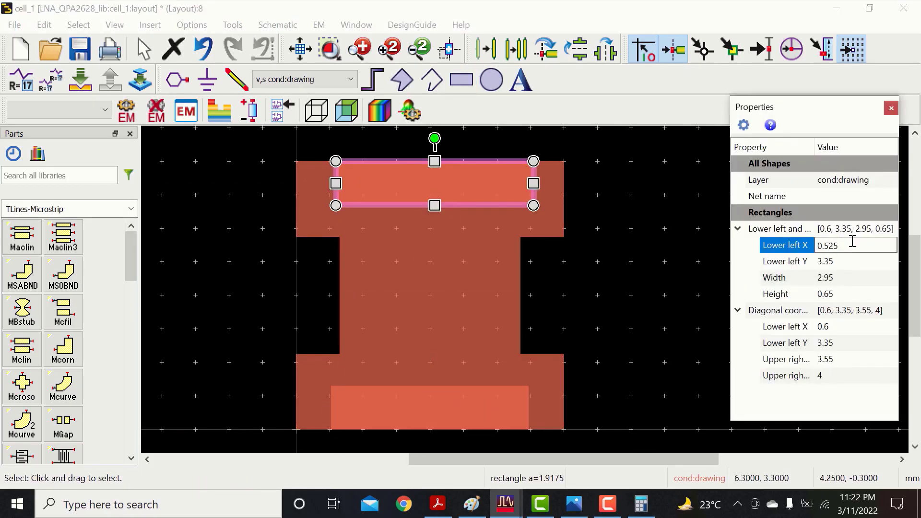
{"action": "left_click", "coordinate": [651, 245]}
Step: Cut the upper and lower rectangles out of the conductor shape by merging all shapes with Union Minus Intersection
{"action": "key", "text": "ctrl+a"}
{"action": "left_click", "coordinate": [44, 25]}
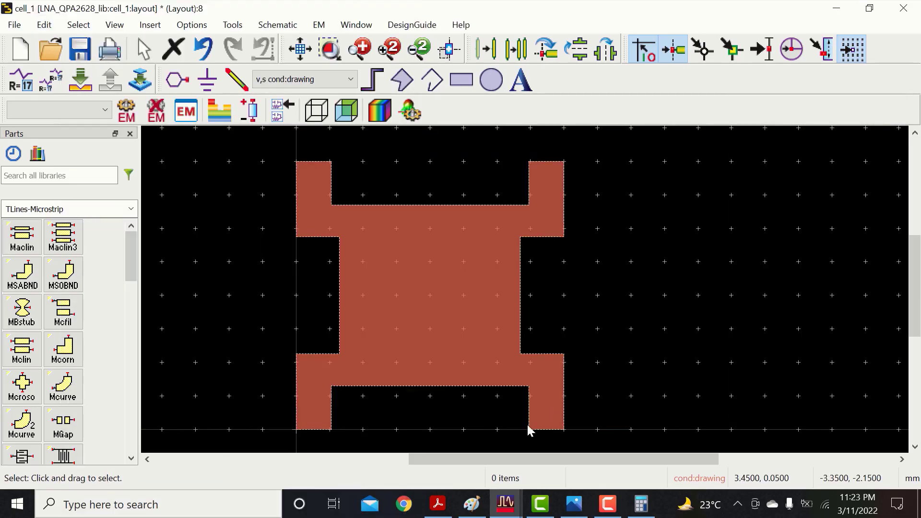
Step: Draw a pad rectangle about 0.45 by 0.25 mm from the left edge inside the left notch and set its width to 0.4 mm
{"action": "left_click", "coordinate": [437, 504]}
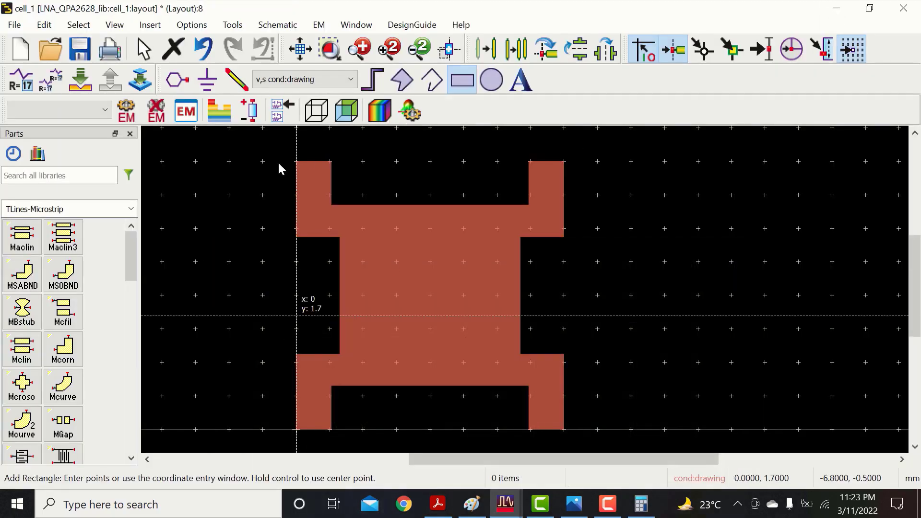
{"action": "left_click", "coordinate": [296, 315]}
{"action": "left_click", "coordinate": [327, 332]}
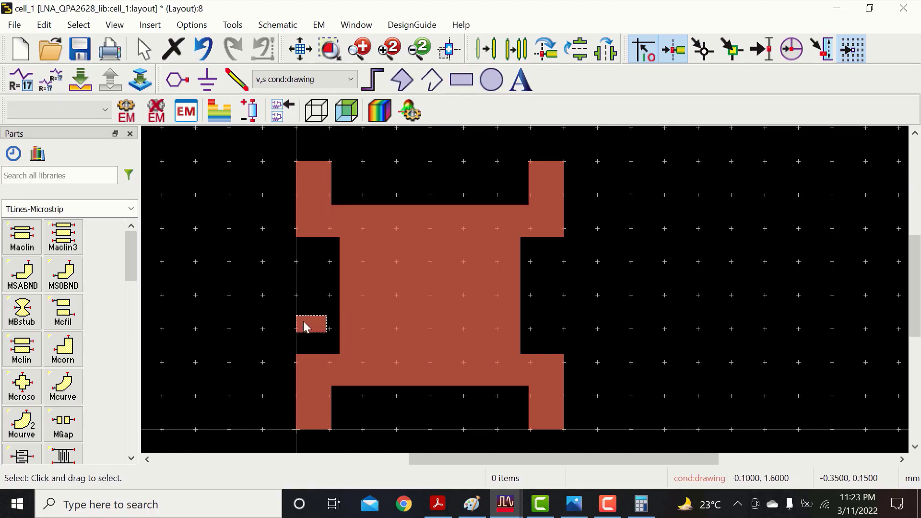
{"action": "double_click", "coordinate": [306, 327]}
{"action": "double_click", "coordinate": [836, 278]}
{"action": "type", "text": "0.4"}
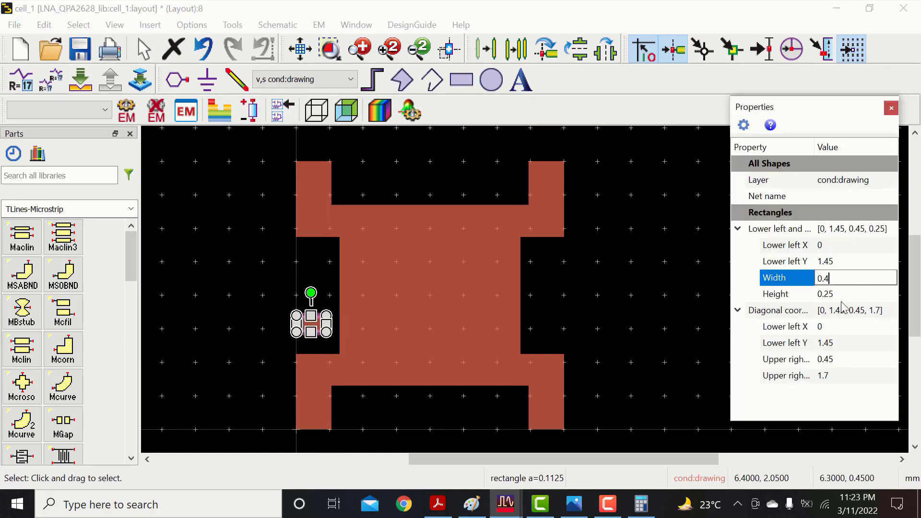
{"action": "left_click", "coordinate": [750, 402]}
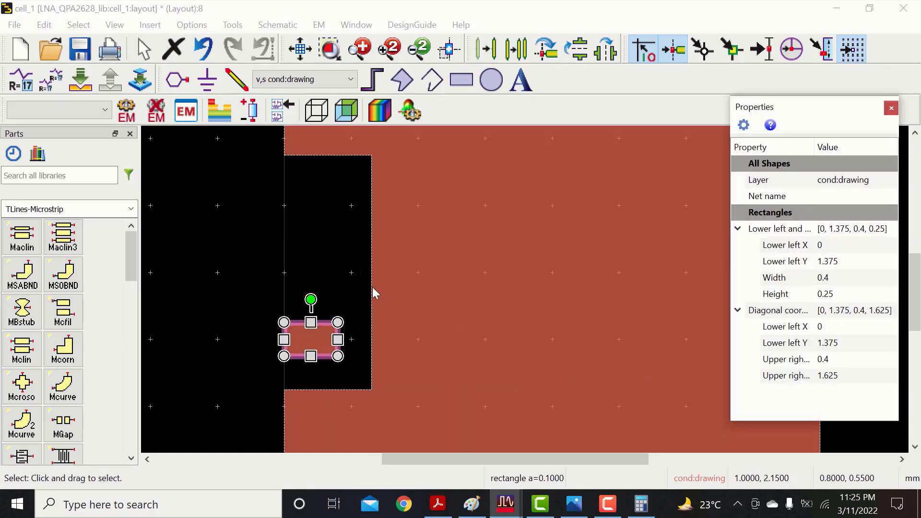
Step: Copy the pad twice straight upward inside the left notch at 0.5 mm spacing
{"action": "key", "text": "ctrl+c"}
{"action": "left_click", "coordinate": [310, 276]}
{"action": "left_click", "coordinate": [316, 267]}
{"action": "left_click", "coordinate": [516, 49]}
{"action": "left_click", "coordinate": [310, 272]}
{"action": "left_click", "coordinate": [311, 206]}
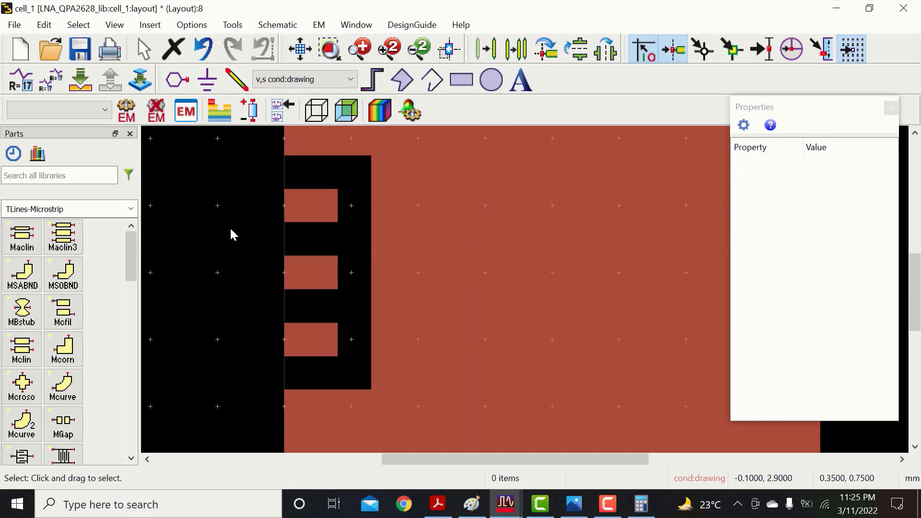
Step: Copy the three left pads horizontally by reference point into the right notch and close the shape properties
{"action": "left_click_drag", "start_coordinate": [271, 185], "coordinate": [351, 373]}
{"action": "left_click_drag", "start_coordinate": [516, 459], "coordinate": [564, 459]}
{"action": "left_click", "coordinate": [517, 49]}
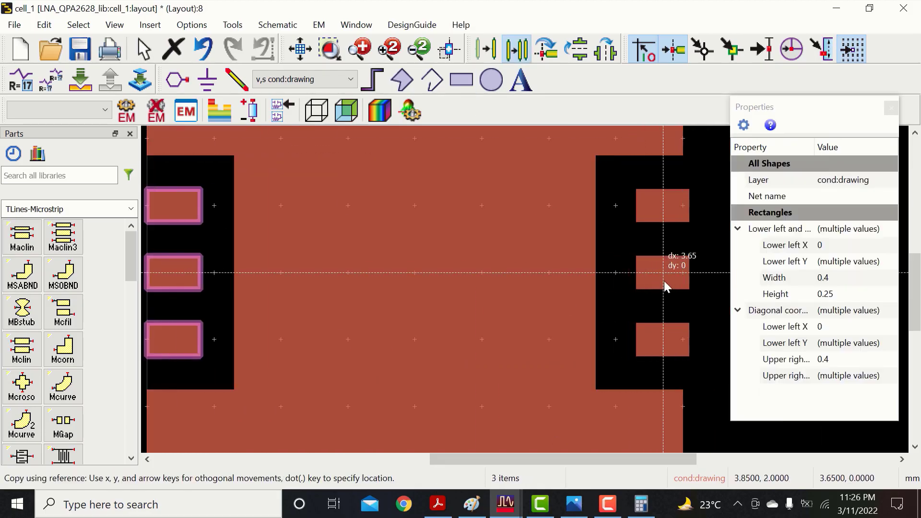
{"action": "left_click", "coordinate": [656, 280]}
{"action": "left_click", "coordinate": [703, 353]}
{"action": "left_click", "coordinate": [891, 108]}
Step: Examine how the copied pads in the right notch line up with the shape's right edge
{"action": "left_click", "coordinate": [390, 49]}
{"action": "left_click", "coordinate": [389, 49]}
{"action": "left_click_drag", "start_coordinate": [582, 459], "coordinate": [683, 459]}
{"action": "mouse_move", "coordinate": [913, 288]}
{"action": "left_mouse_down"}
{"action": "mouse_move", "coordinate": [912, 239]}
{"action": "mouse_move", "coordinate": [915, 294]}
{"action": "left_mouse_up"}
{"action": "left_click", "coordinate": [419, 49]}
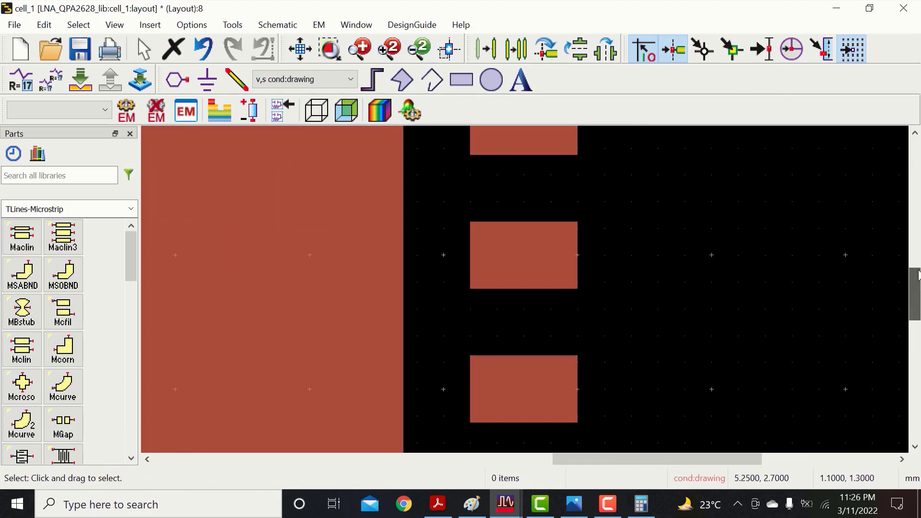
{"action": "left_click_drag", "start_coordinate": [657, 459], "coordinate": [598, 459]}
{"action": "double_click", "coordinate": [419, 49]}
Step: Paste a rotated copy of the three right pads as upright pads into the bottom notch
{"action": "left_click_drag", "start_coordinate": [554, 228], "coordinate": [609, 332]}
{"action": "key", "text": "ctrl+c"}
{"action": "key", "text": "ctrl+v"}
{"action": "key", "text": "ctrl+r"}
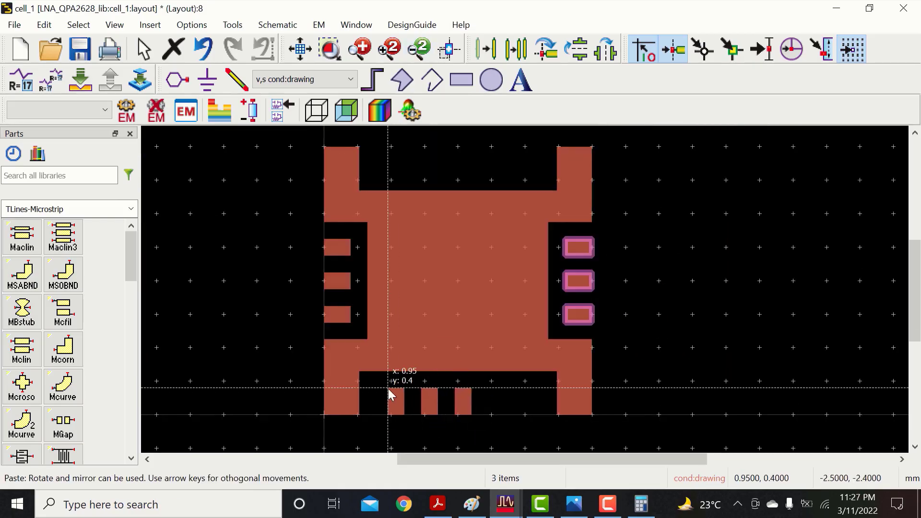
{"action": "left_click", "coordinate": [390, 49]}
{"action": "left_click_drag", "start_coordinate": [914, 293], "coordinate": [914, 343]}
{"action": "left_click", "coordinate": [257, 272]}
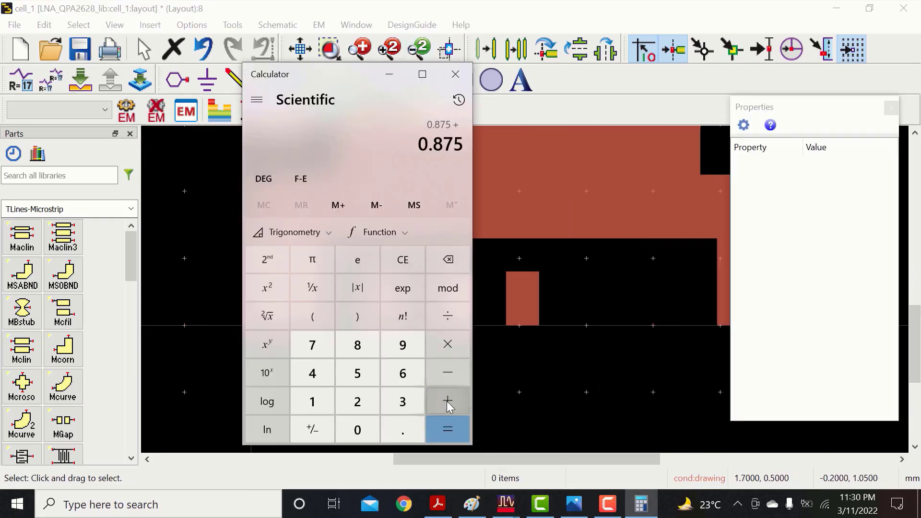
Step: Add 0.5 to 0.875 in the calculator and set the middle bottom pad's lower-left X to 1.375
{"action": "type", "text": "+0.5="}
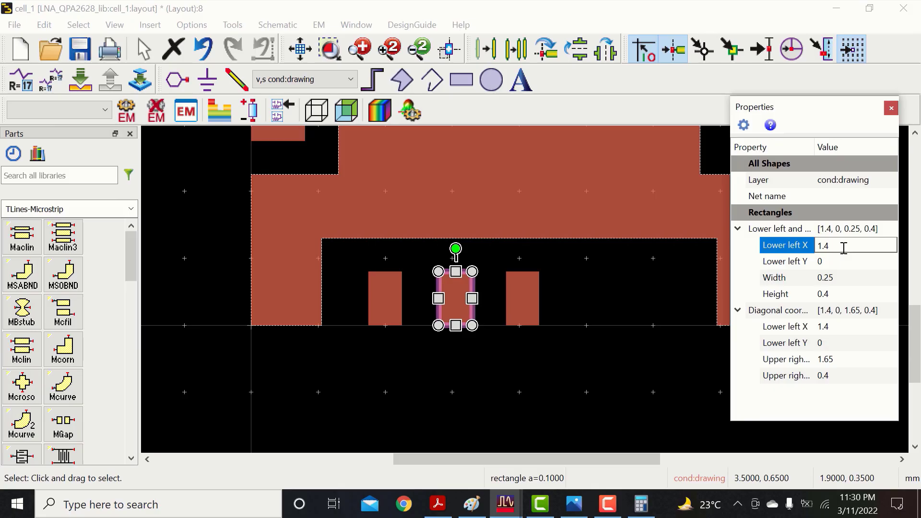
{"action": "key", "text": "BackSpace"}
{"action": "type", "text": "375"}
{"action": "left_click", "coordinate": [782, 405]}
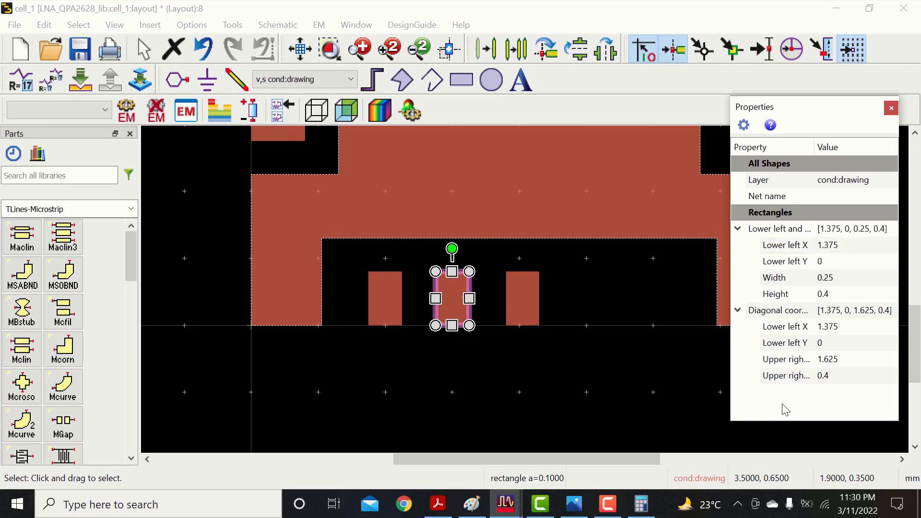
Step: Set the third bottom pad's lower-left X to 1.875 and deselect it
{"action": "left_click", "coordinate": [520, 301]}
{"action": "left_click", "coordinate": [853, 247]}
{"action": "key", "text": "BackSpace"}
{"action": "type", "text": "875"}
{"action": "left_click", "coordinate": [630, 412]}
Step: Copy the second and third bottom pads 1 mm horizontally to the right by reference point
{"action": "left_click_drag", "start_coordinate": [555, 339], "coordinate": [423, 263]}
{"action": "left_click", "coordinate": [516, 49]}
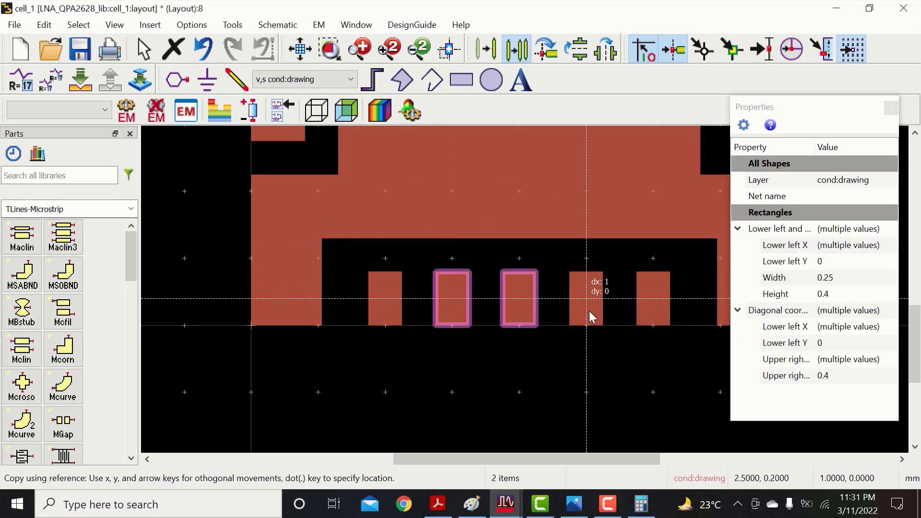
{"action": "left_click", "coordinate": [589, 312]}
{"action": "key", "text": "Escape"}
Step: Copy all five bottom pads vertically by reference point into the top notch
{"action": "left_click_drag", "start_coordinate": [680, 392], "coordinate": [346, 254]}
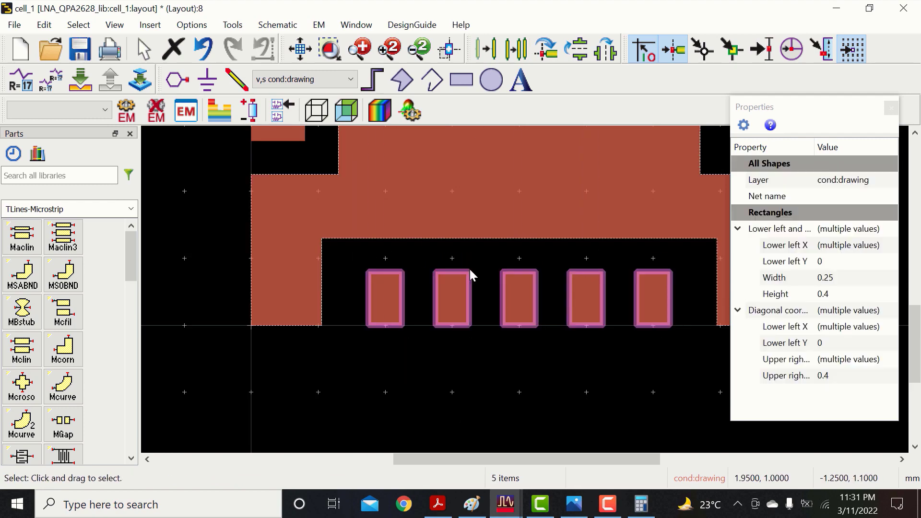
{"action": "left_click", "coordinate": [516, 49]}
{"action": "left_click", "coordinate": [519, 299]}
{"action": "left_click_drag", "start_coordinate": [914, 331], "coordinate": [912, 233]}
{"action": "left_click", "coordinate": [511, 228]}
{"action": "key", "text": "Escape"}
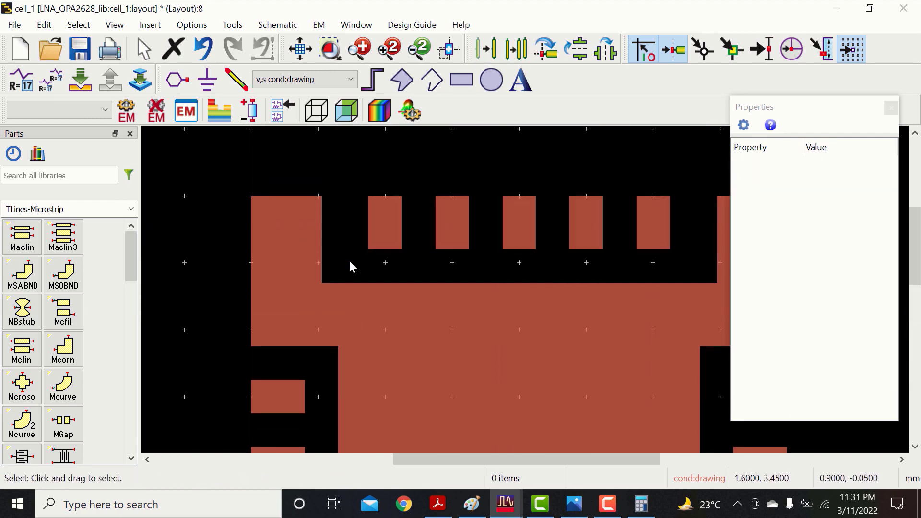
Step: Fit the finished footprint in view, close the shape properties and save the layout
{"action": "key", "text": "f"}
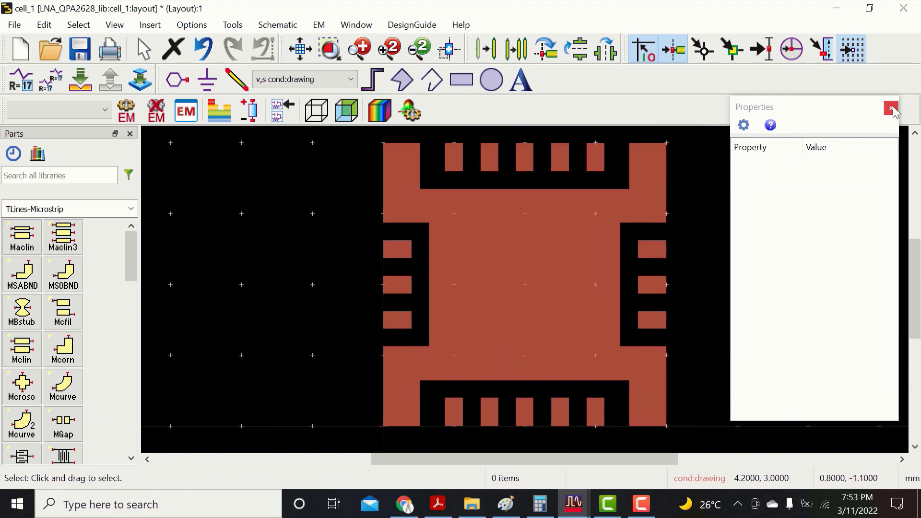
{"action": "left_click", "coordinate": [890, 109]}
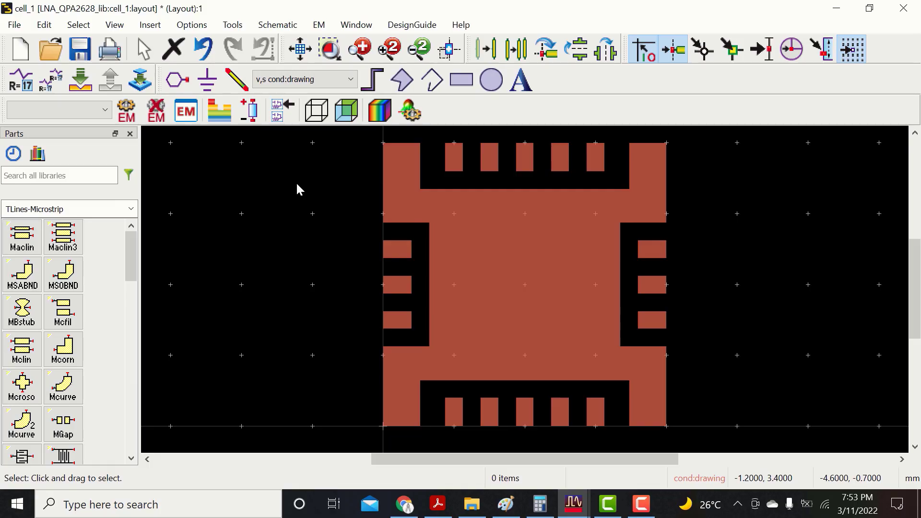
{"action": "key", "text": "ctrl+s"}
Step: Rename the layout view under cell_1 in the workspace tree as "IC layout"
{"action": "key", "text": "alt+Tab"}
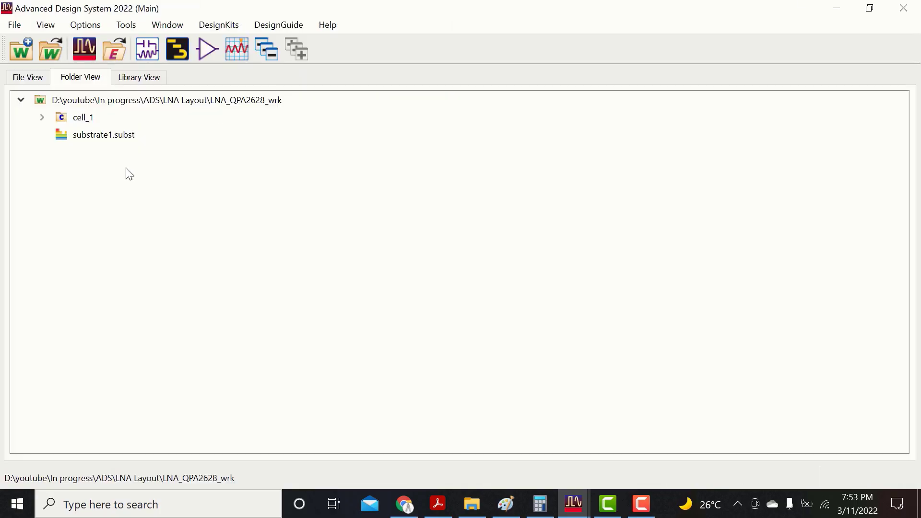
{"action": "double_click", "coordinate": [68, 119]}
{"action": "left_click", "coordinate": [119, 134]}
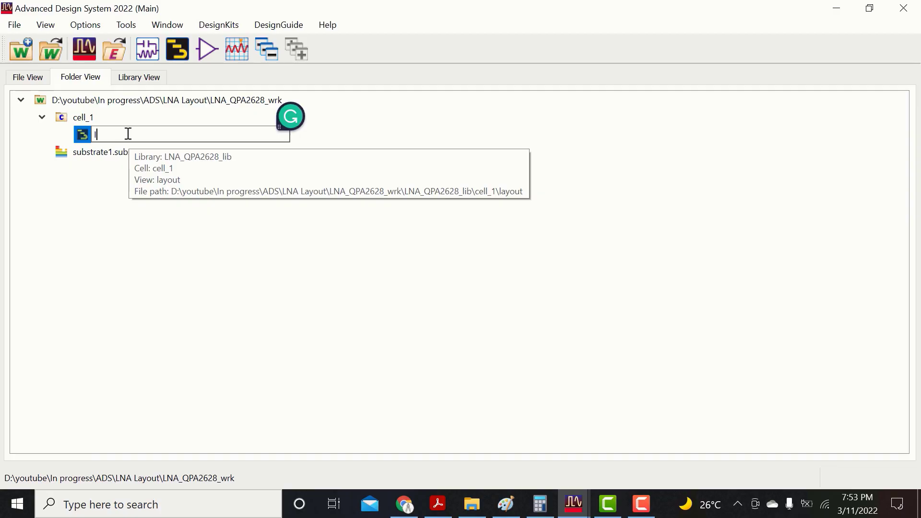
{"action": "type", "text": "IC"}
{"action": "key", "text": "Escape"}
{"action": "left_click", "coordinate": [154, 136]}
{"action": "type", "text": "IC "}
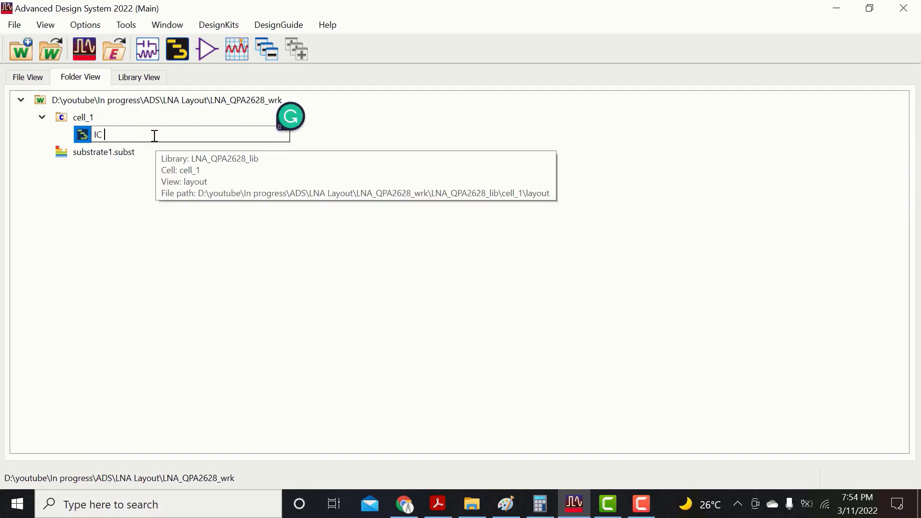
{"action": "type", "text": "layout"}
{"action": "key", "text": "Return"}
Step: Create a new layout in the workspace for the cell cell_2
{"action": "key", "text": "alt+f"}
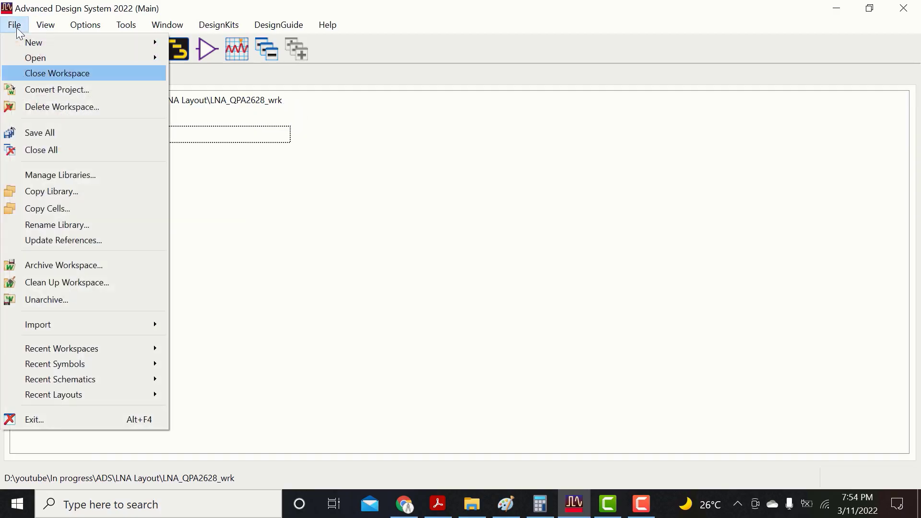
{"action": "mouse_move", "coordinate": [130, 46]}
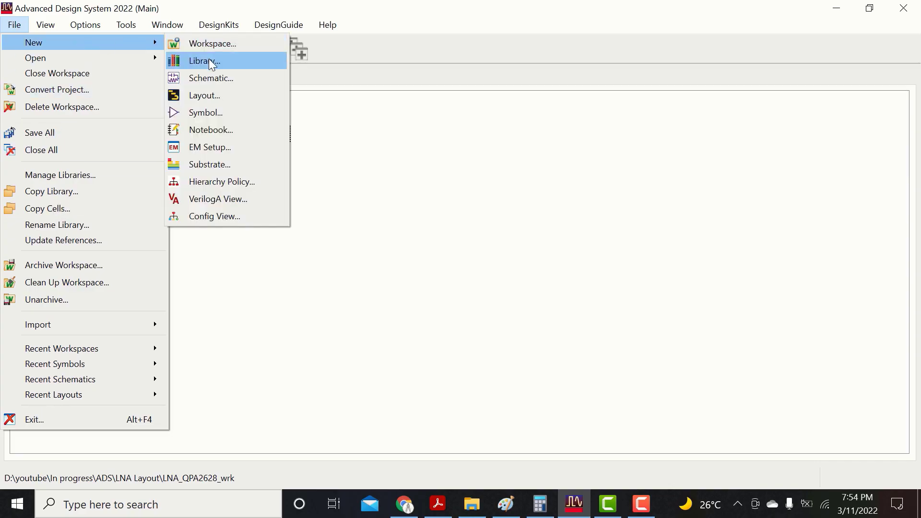
{"action": "left_click", "coordinate": [193, 97]}
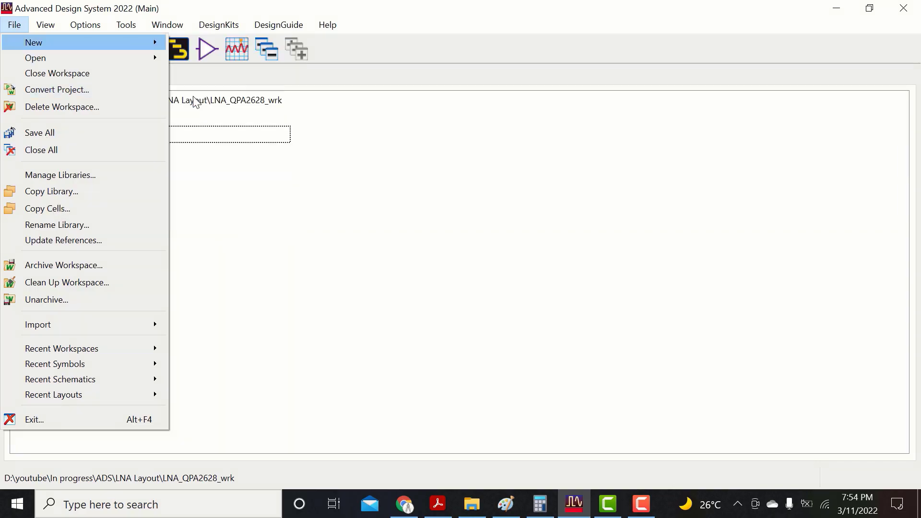
{"action": "left_click", "coordinate": [451, 286]}
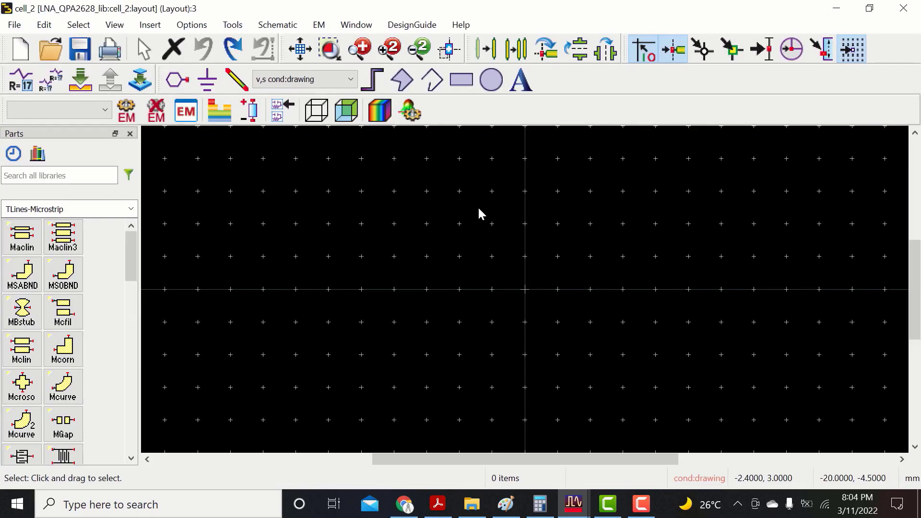
Step: Draw a conductor rectangle about 6.1 by 5 mm around the origin of the new layout
{"action": "key", "text": "r"}
{"action": "left_click", "coordinate": [473, 199]}
{"action": "left_click", "coordinate": [671, 361]}
{"action": "key", "text": "Escape"}
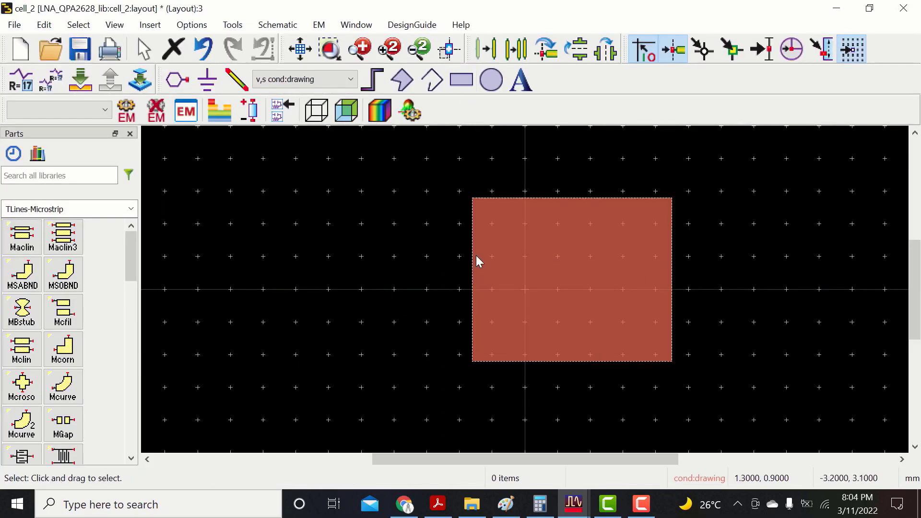
Step: Set the rectangle's lower-left X and lower-left Y to 0
{"action": "double_click", "coordinate": [476, 261]}
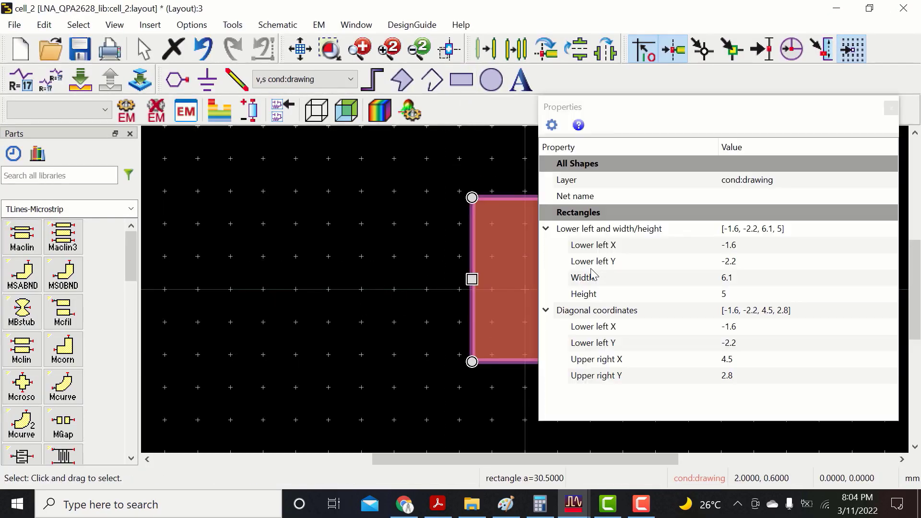
{"action": "left_click", "coordinate": [763, 245]}
{"action": "type", "text": "0"}
{"action": "left_click", "coordinate": [747, 262]}
{"action": "type", "text": "0"}
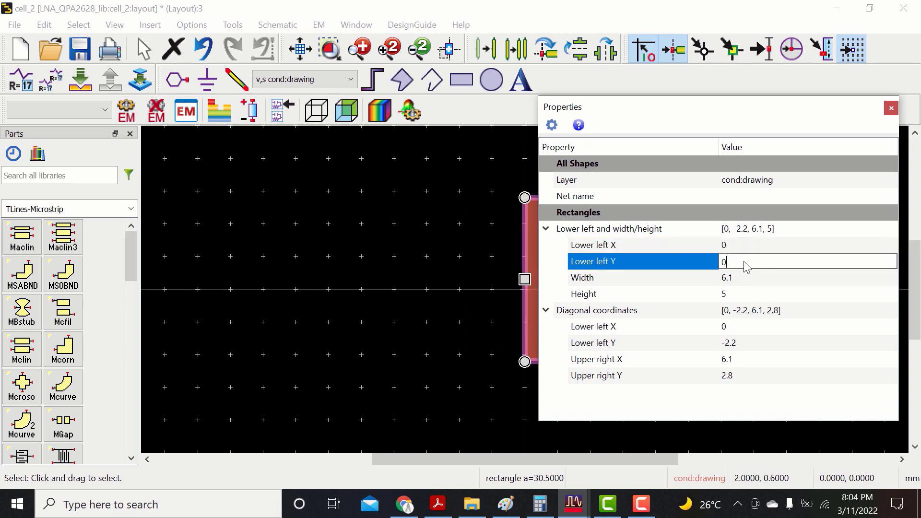
Step: Set the rectangle's width and height to 12 mm
{"action": "left_click", "coordinate": [758, 274]}
{"action": "type", "text": "12"}
{"action": "left_click", "coordinate": [741, 294]}
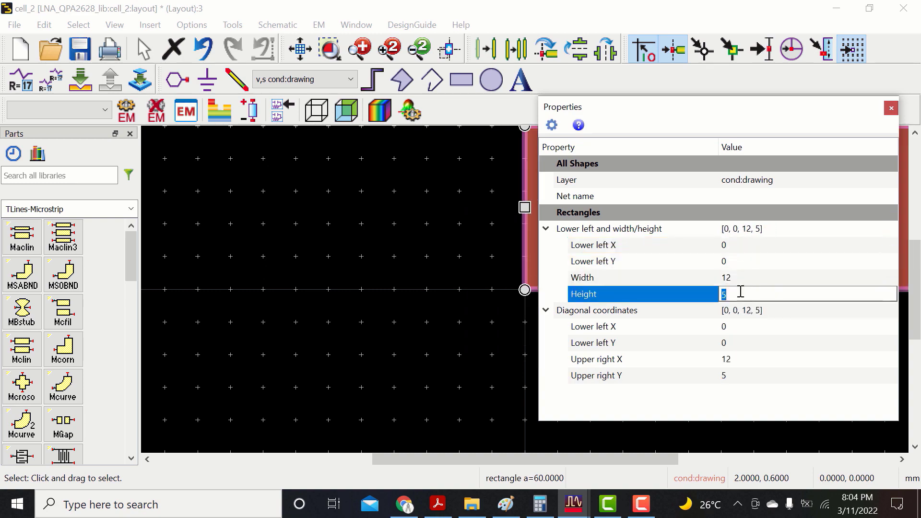
{"action": "type", "text": "12"}
{"action": "key", "text": "Return"}
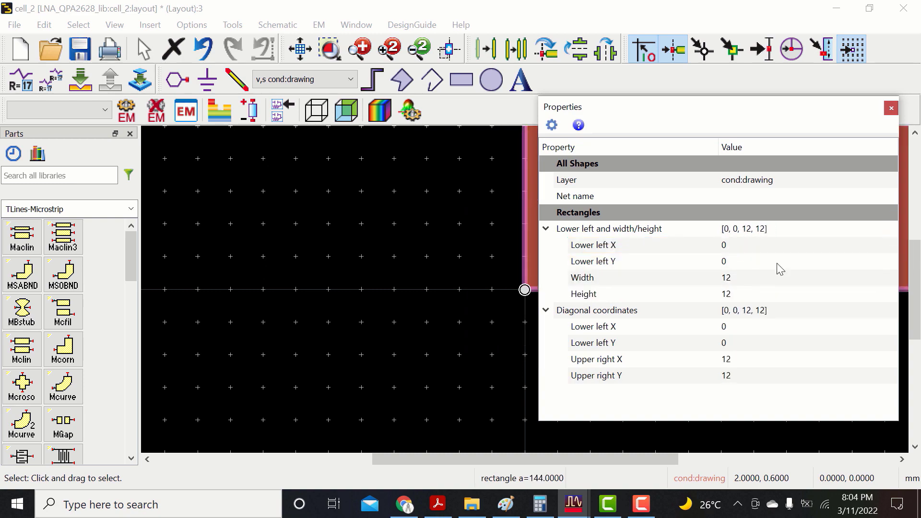
Step: Draw a second rectangle about 5.6 by 3.5 mm inside the 12 mm square
{"action": "left_click", "coordinate": [300, 49]}
{"action": "left_click_drag", "start_coordinate": [539, 237], "coordinate": [667, 244]}
{"action": "left_click", "coordinate": [461, 80]}
{"action": "left_click", "coordinate": [477, 245]}
{"action": "left_click", "coordinate": [604, 330]}
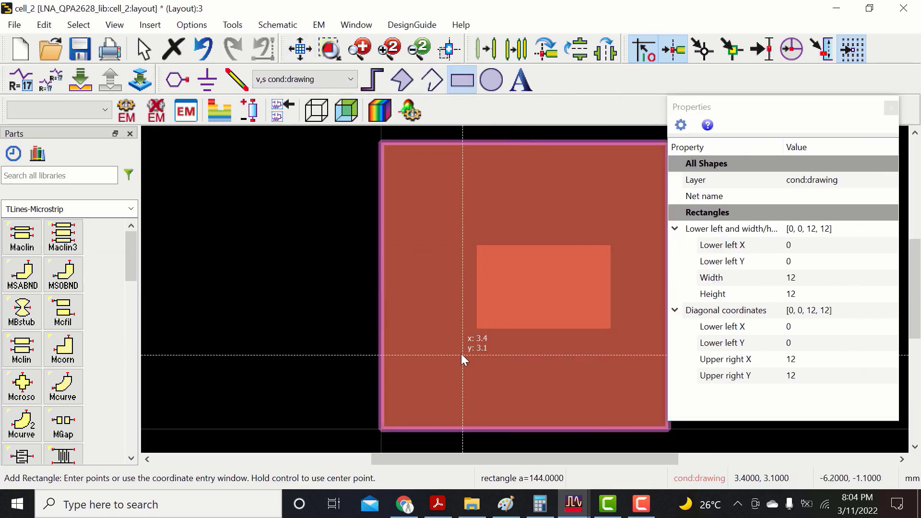
{"action": "key", "text": "Escape"}
Step: Set the inner rectangle's lower-left Y to 4 and its width and height to 4 mm
{"action": "left_click", "coordinate": [525, 294]}
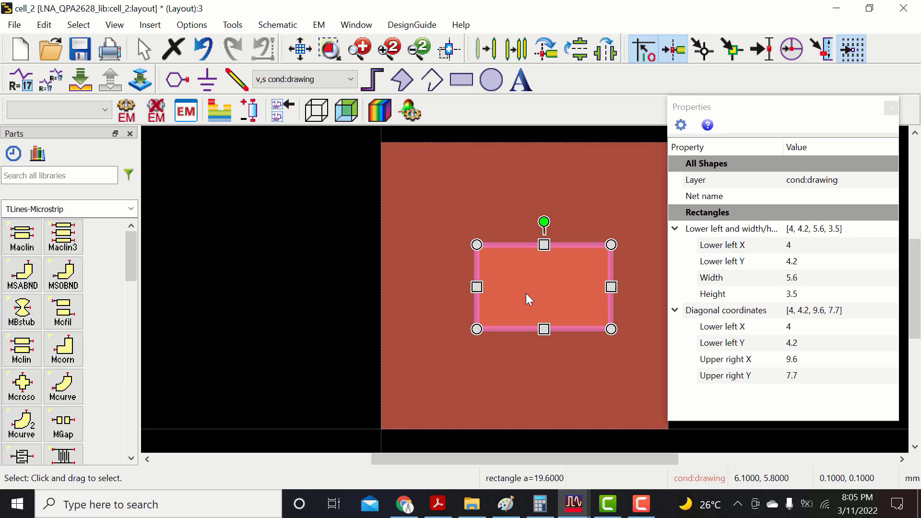
{"action": "left_click", "coordinate": [810, 245]}
{"action": "left_click", "coordinate": [806, 262]}
{"action": "type", "text": "4"}
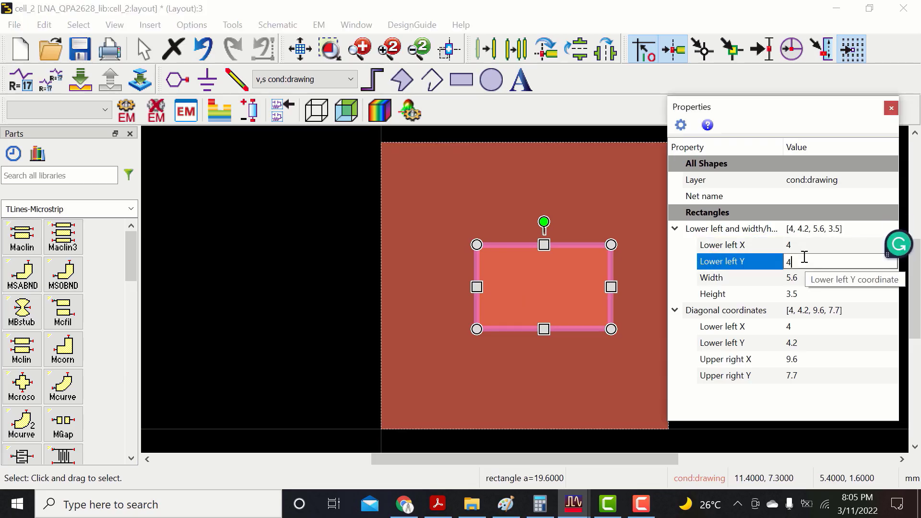
{"action": "left_click", "coordinate": [807, 277]}
{"action": "type", "text": "5"}
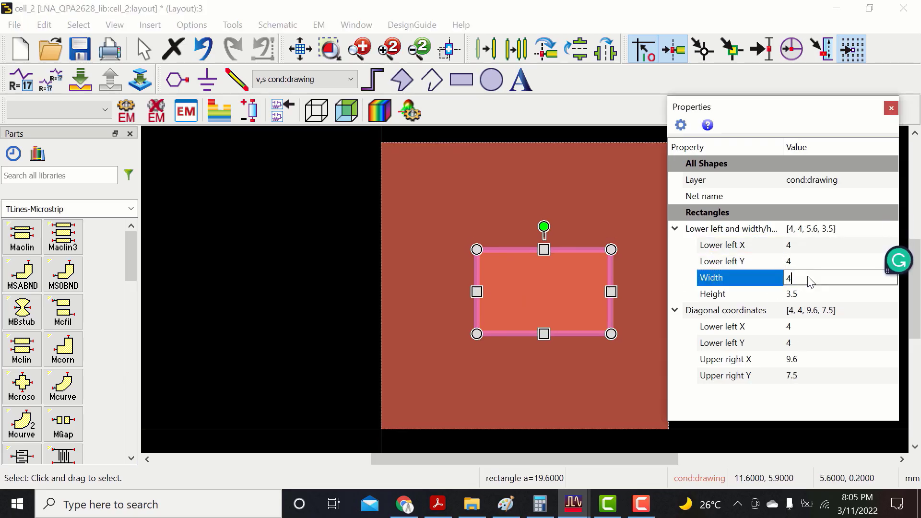
{"action": "left_click", "coordinate": [700, 375]}
{"action": "left_click", "coordinate": [810, 293]}
{"action": "type", "text": "4"}
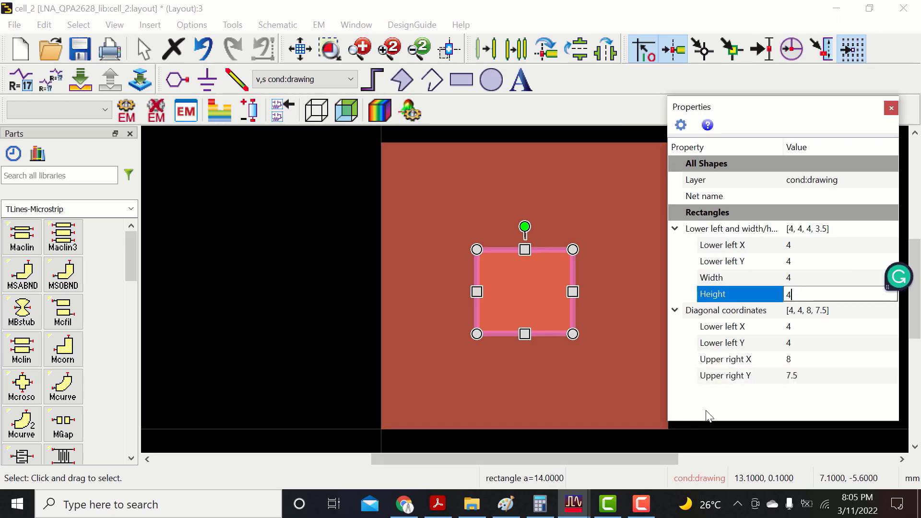
{"action": "left_click", "coordinate": [707, 413]}
{"action": "left_click", "coordinate": [891, 109]}
Step: Subtract the 4 mm inner square from the 12 mm square with a Boolean Logical operation
{"action": "left_click", "coordinate": [626, 242], "text": "ctrl"}
{"action": "left_click", "coordinate": [44, 24]}
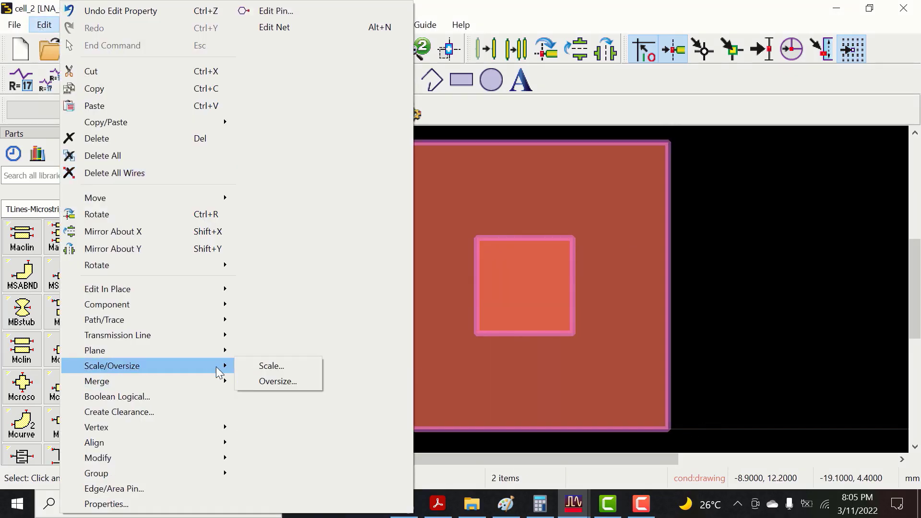
{"action": "mouse_move", "coordinate": [220, 380]}
{"action": "left_click", "coordinate": [271, 416]}
{"action": "left_click", "coordinate": [750, 307]}
Step: Copy all shapes of the package footprint from the cell_1 layout and return to the cell_2 layout
{"action": "left_click", "coordinate": [573, 504]}
{"action": "left_click", "coordinate": [755, 434]}
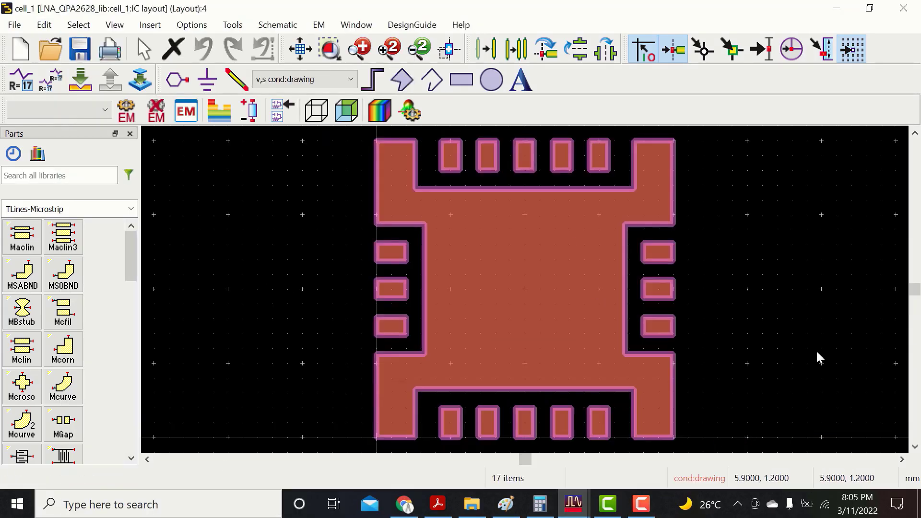
{"action": "left_click", "coordinate": [316, 347]}
{"action": "left_click", "coordinate": [576, 505]}
{"action": "left_click", "coordinate": [550, 455]}
{"action": "left_click", "coordinate": [574, 504]}
{"action": "left_click", "coordinate": [726, 437]}
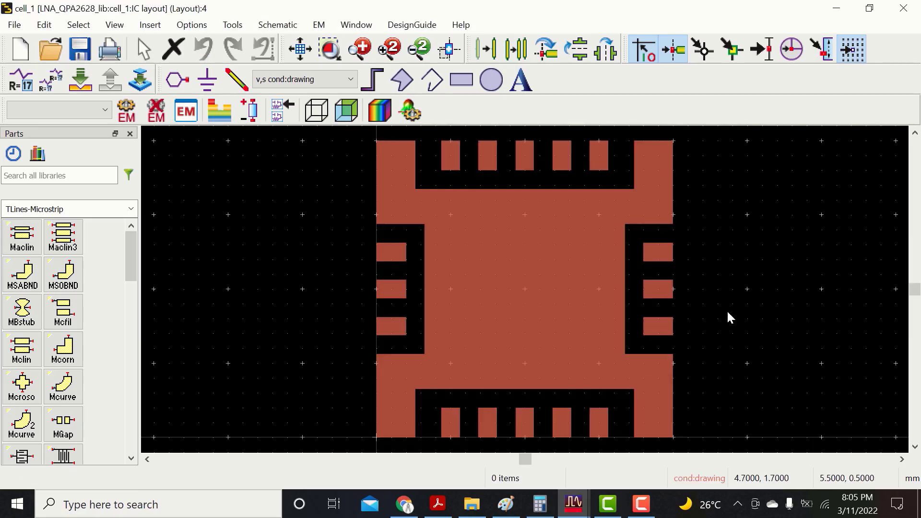
{"action": "key", "text": "ctrl+a"}
{"action": "left_click", "coordinate": [574, 503]}
{"action": "left_click", "coordinate": [574, 456]}
Step: Paste the package footprint into the square opening, aligned with the opening's edges
{"action": "key", "text": "ctrl+v"}
{"action": "left_click", "coordinate": [330, 49]}
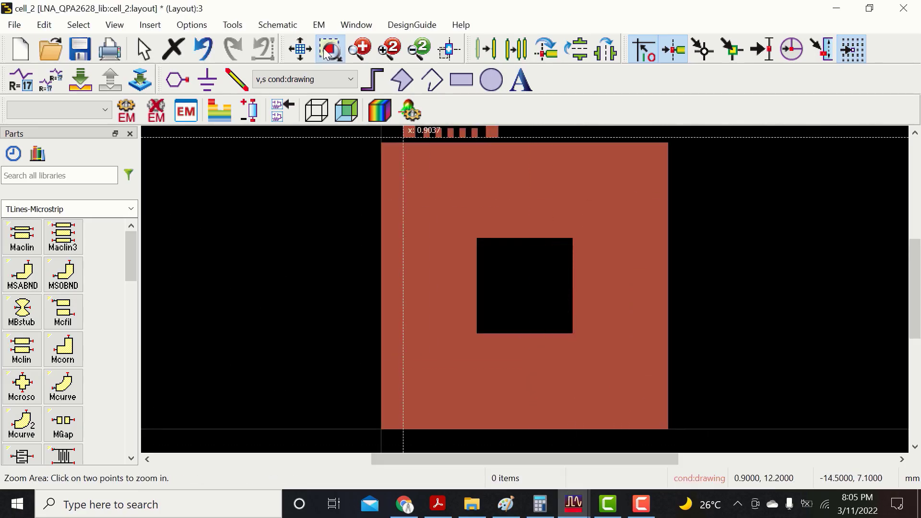
{"action": "left_click", "coordinate": [469, 327]}
{"action": "left_click", "coordinate": [489, 339]}
{"action": "left_click", "coordinate": [470, 307]}
{"action": "key", "text": "f"}
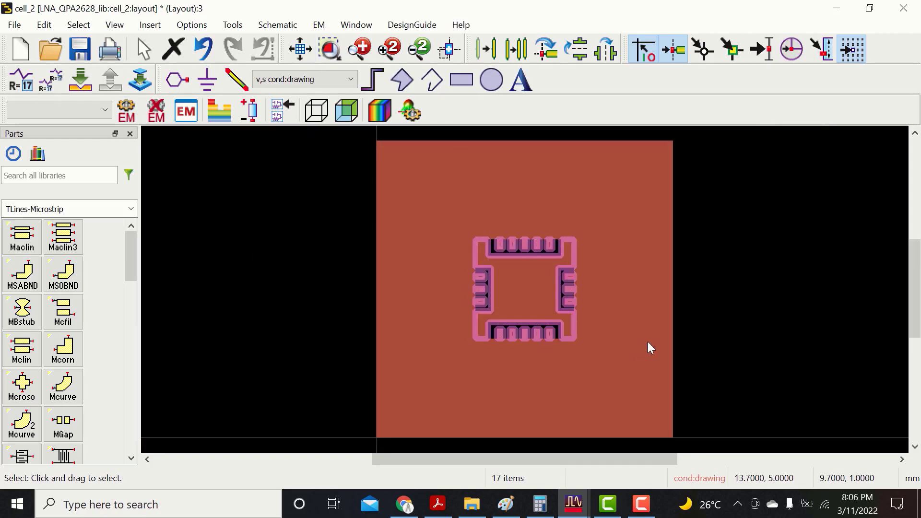
{"action": "left_click", "coordinate": [745, 306]}
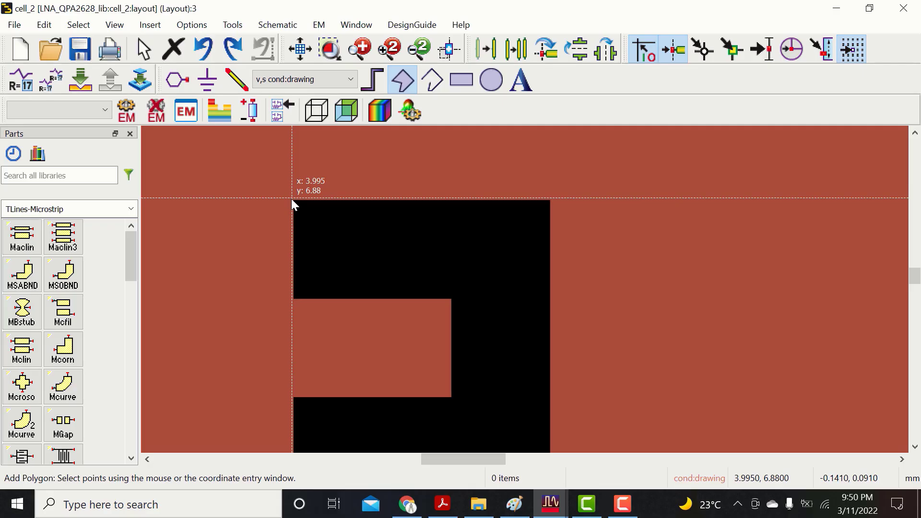
Step: Draw a conductor polygon starting at 4, 6.875 that fills the gap around the upper pad on the footprint's left side
{"action": "left_click", "coordinate": [294, 199]}
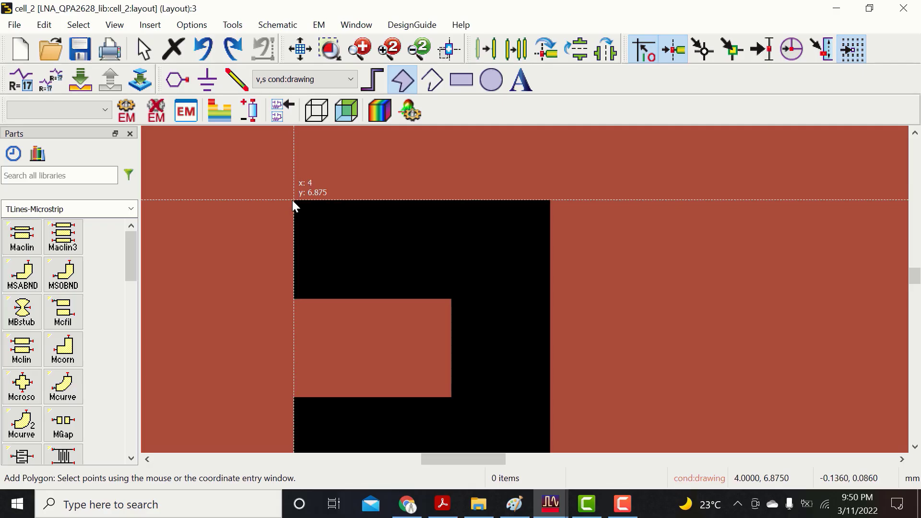
{"action": "left_click", "coordinate": [550, 200]}
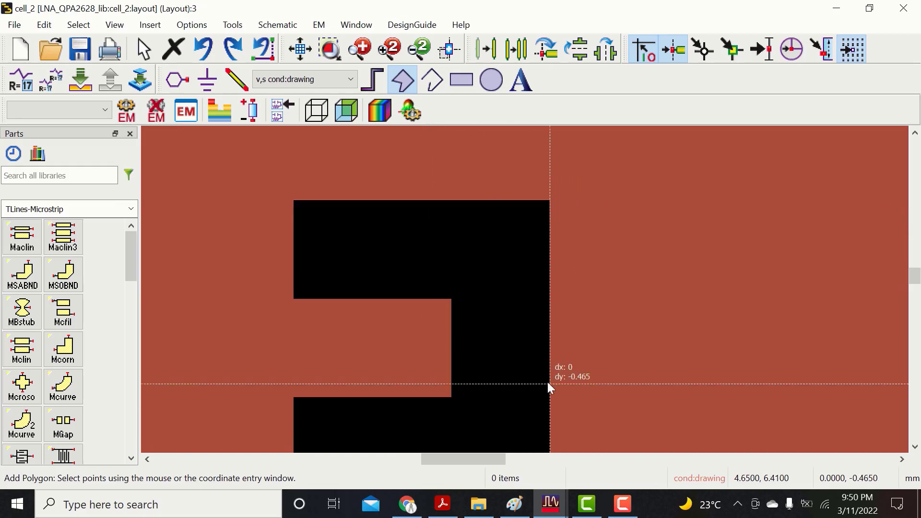
{"action": "left_click", "coordinate": [452, 397]}
{"action": "left_click", "coordinate": [452, 298]}
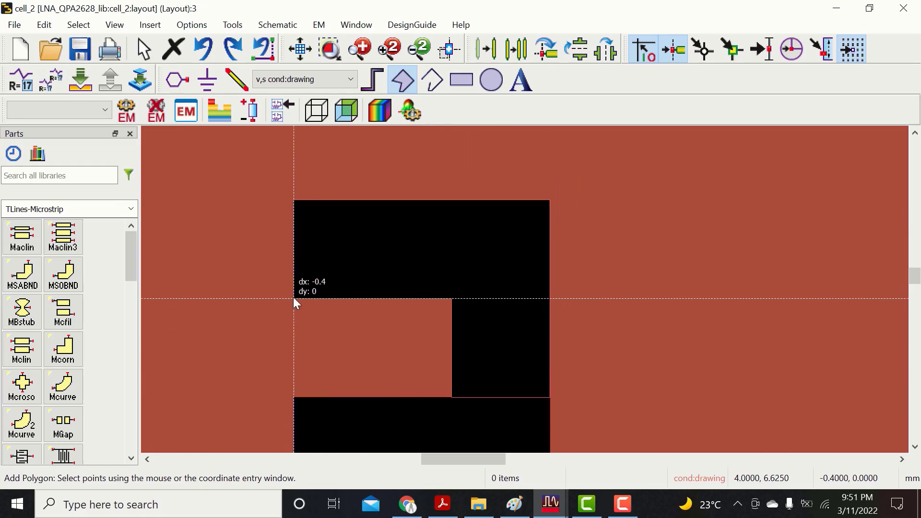
{"action": "left_click", "coordinate": [293, 298]}
{"action": "left_click", "coordinate": [293, 200]}
{"action": "key", "text": "Escape"}
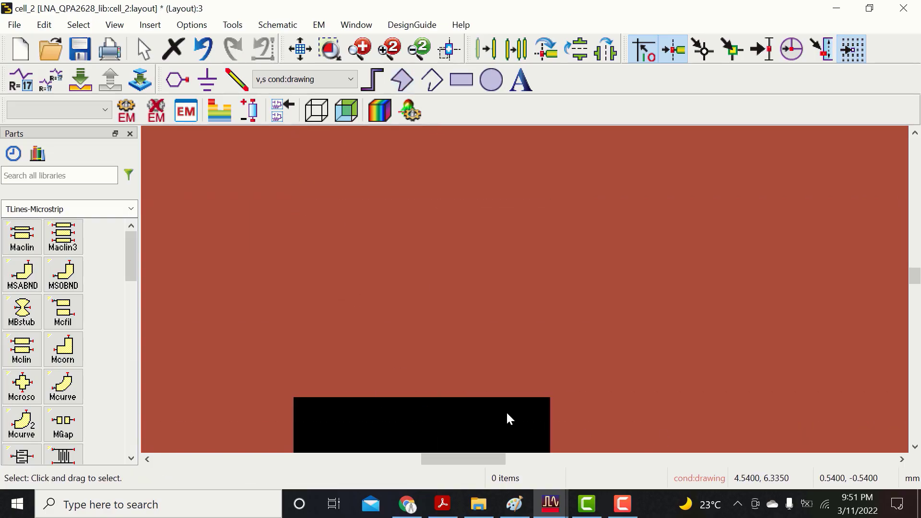
Step: Check the package data sheet and draw a conductor polygon filling the gap around the lower pad on the footprint's left side
{"action": "left_click", "coordinate": [300, 49]}
{"action": "left_click", "coordinate": [330, 49]}
{"action": "left_click", "coordinate": [477, 269]}
{"action": "left_click", "coordinate": [510, 321]}
{"action": "left_click", "coordinate": [442, 503]}
{"action": "left_click", "coordinate": [868, 483]}
{"action": "left_click", "coordinate": [836, 8]}
{"action": "left_click", "coordinate": [403, 79]}
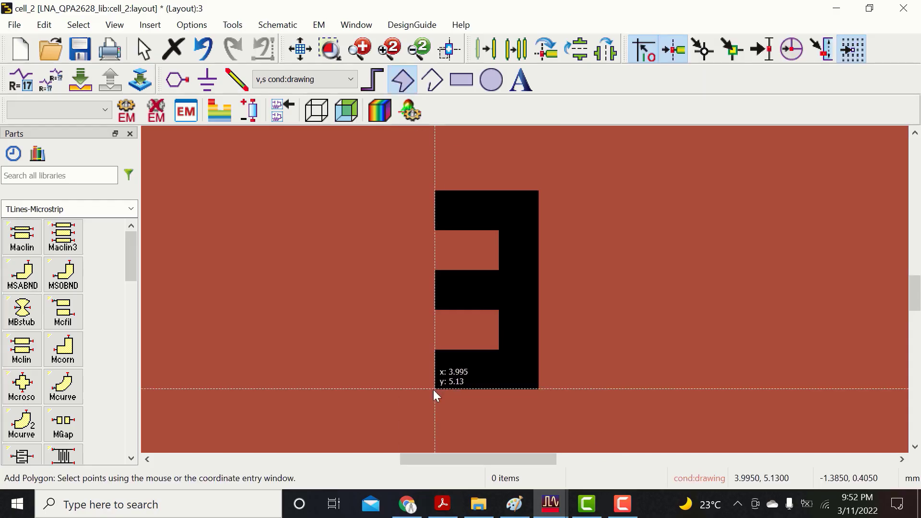
{"action": "left_click", "coordinate": [346, 268]}
{"action": "left_click", "coordinate": [552, 268]}
{"action": "left_click", "coordinate": [552, 249]}
{"action": "left_click", "coordinate": [472, 249]}
{"action": "left_click", "coordinate": [473, 329]}
{"action": "left_click", "coordinate": [346, 329]}
{"action": "left_click", "coordinate": [346, 408]}
{"action": "key", "text": "Escape"}
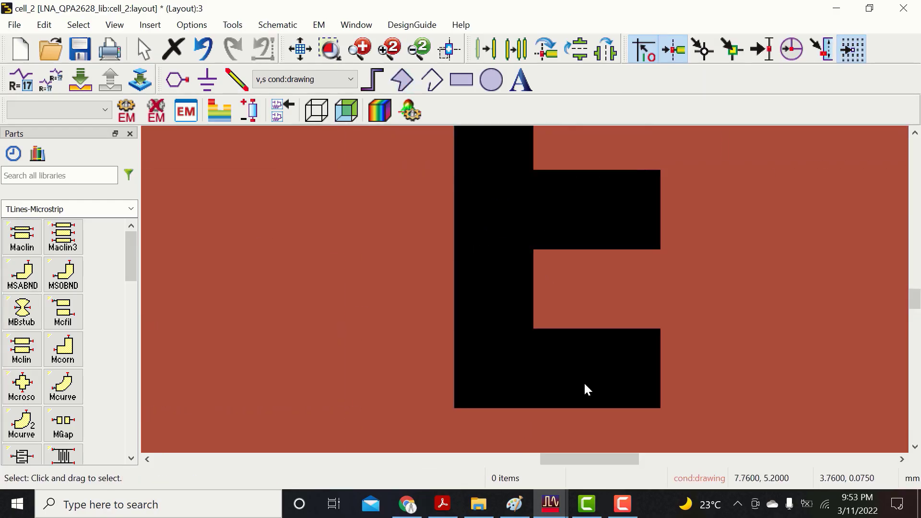
Step: Draw a conductor polygon filling the gap around the lower pad on the footprint's right side
{"action": "left_click", "coordinate": [403, 79]}
{"action": "left_click", "coordinate": [660, 408]}
{"action": "left_click", "coordinate": [661, 329]}
{"action": "left_click", "coordinate": [533, 328]}
{"action": "left_click", "coordinate": [533, 249]}
{"action": "left_click", "coordinate": [454, 249]}
{"action": "left_click", "coordinate": [454, 408]}
{"action": "left_click", "coordinate": [660, 408]}
Step: Draw a conductor polygon filling the gap around the upper pad on the footprint's right side
{"action": "scroll", "coordinate": [660, 297], "scroll_direction": "up", "scroll_amount": 5}
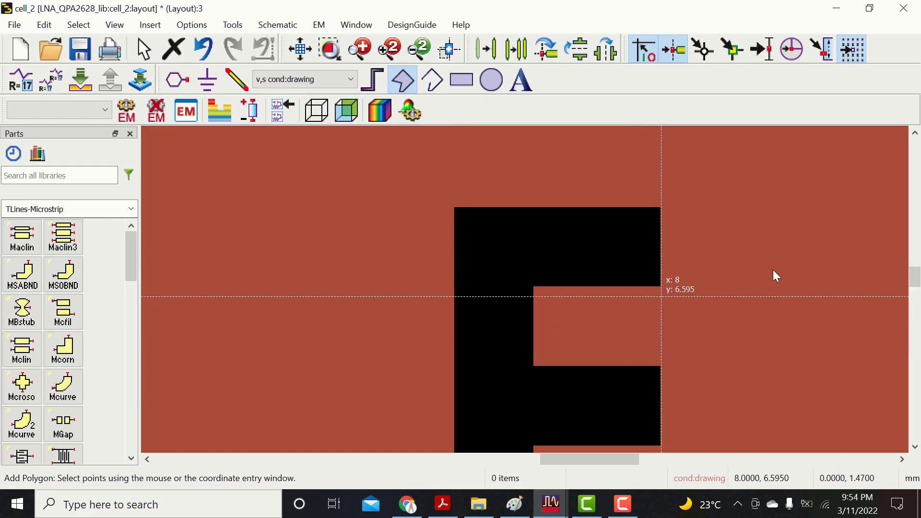
{"action": "left_click", "coordinate": [661, 286]}
{"action": "left_click", "coordinate": [660, 207]}
{"action": "left_click", "coordinate": [454, 207]}
{"action": "left_click", "coordinate": [454, 366]}
{"action": "left_click", "coordinate": [533, 366]}
{"action": "left_click", "coordinate": [533, 287]}
{"action": "left_click", "coordinate": [661, 286]}
{"action": "key", "text": "Escape"}
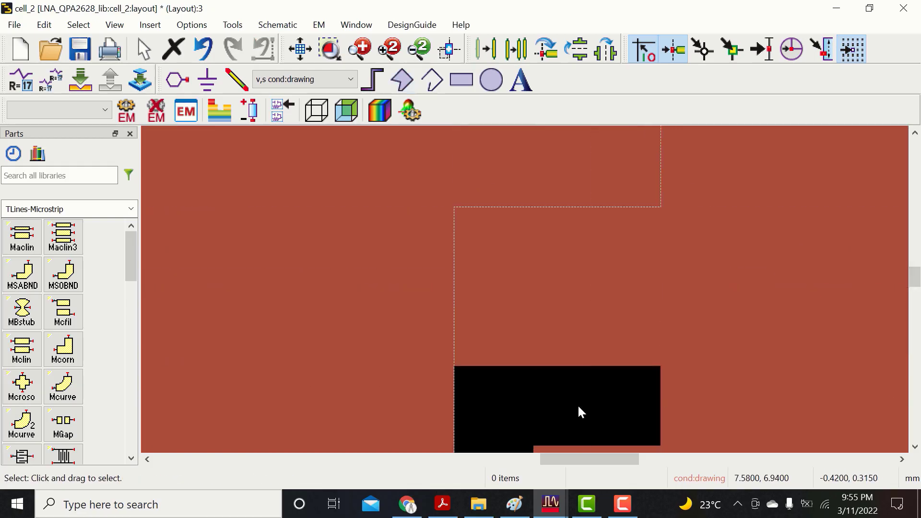
Step: Draw a rectangle about 3.65 by 1.11 mm across the board's left edge and open its properties
{"action": "left_click", "coordinate": [300, 49]}
{"action": "left_click", "coordinate": [389, 49]}
{"action": "left_click", "coordinate": [461, 79]}
{"action": "left_click", "coordinate": [191, 227]}
{"action": "left_click", "coordinate": [371, 282]}
{"action": "key", "text": "Escape"}
{"action": "double_click", "coordinate": [226, 268]}
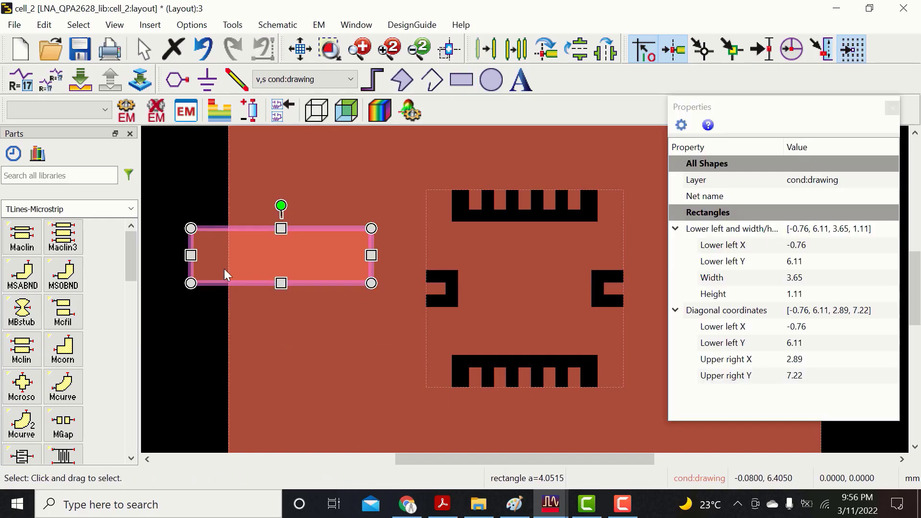
Step: Set the rectangle's lower-left corner to 0, 5.5, its width to 3.25 mm and its height to 1 mm
{"action": "left_click", "coordinate": [823, 245]}
{"action": "key", "text": "BackSpace"}
{"action": "left_click", "coordinate": [255, 260]}
{"action": "left_click", "coordinate": [824, 244]}
{"action": "type", "text": "0"}
{"action": "left_click", "coordinate": [818, 278]}
{"action": "type", "text": "3.25"}
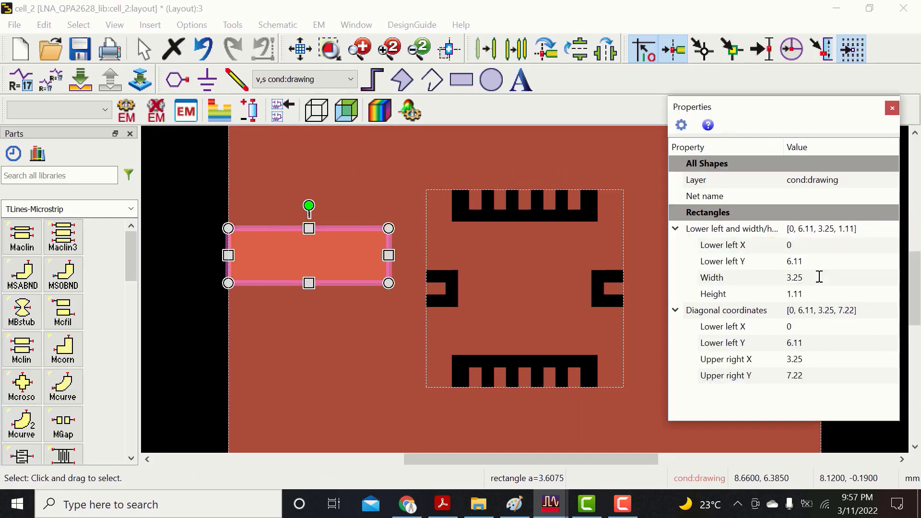
{"action": "left_click", "coordinate": [818, 261]}
{"action": "type", "text": "5.5"}
{"action": "left_click", "coordinate": [816, 294]}
{"action": "type", "text": "15"}
Step: Give the inner feed-line rectangle a lower-left corner of 0, 5.75, a height of 0.5 mm and a width of 3.25 mm
{"action": "left_click", "coordinate": [813, 293]}
{"action": "type", "text": "0.5"}
{"action": "left_click", "coordinate": [814, 245]}
{"action": "type", "text": "0"}
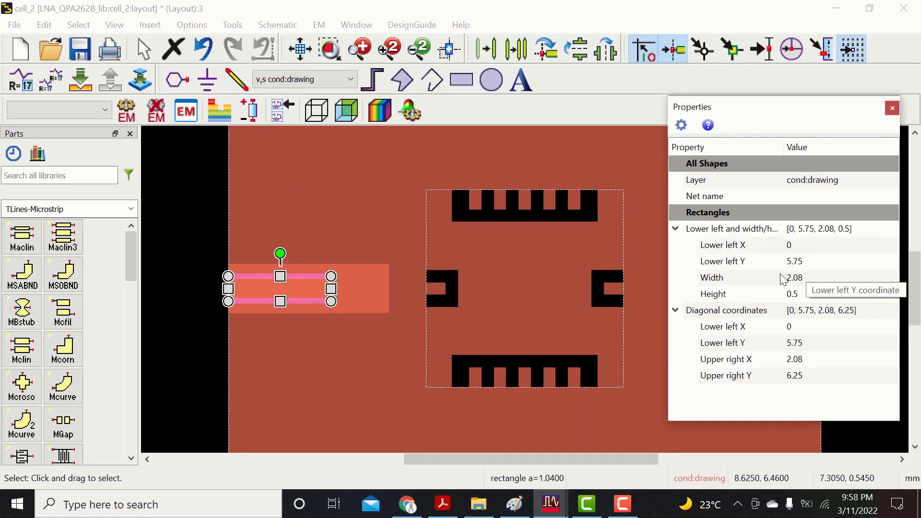
{"action": "left_click", "coordinate": [815, 278]}
{"action": "type", "text": "3.25"}
{"action": "left_click", "coordinate": [892, 107]}
Step: Copy both feed-line rectangles by reference point to the board's right edge, starting at X 8.75
{"action": "key", "text": "ctrl+v"}
{"action": "left_click", "coordinate": [516, 49]}
{"action": "left_click", "coordinate": [390, 49]}
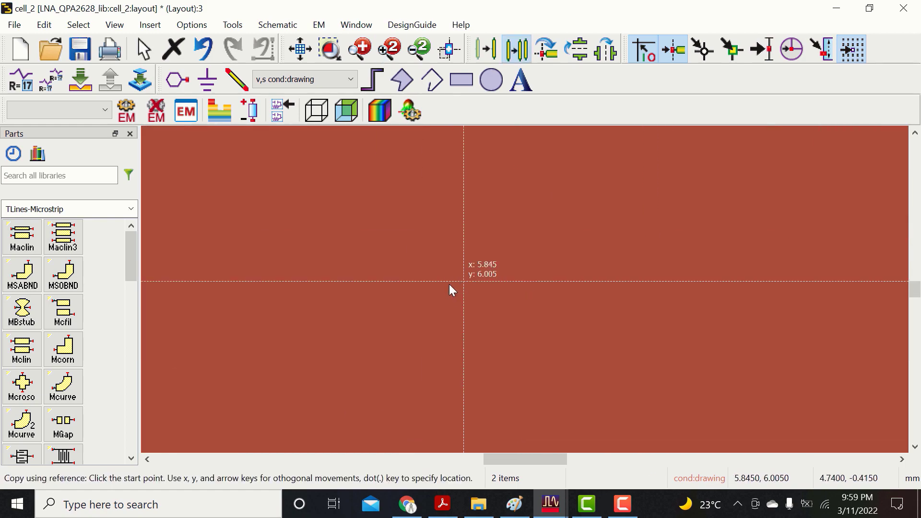
{"action": "left_click_drag", "start_coordinate": [535, 458], "coordinate": [295, 459]}
{"action": "left_click", "coordinate": [364, 283]}
{"action": "left_click", "coordinate": [300, 49]}
{"action": "left_click", "coordinate": [390, 49]}
{"action": "left_click_drag", "start_coordinate": [524, 459], "coordinate": [603, 459]}
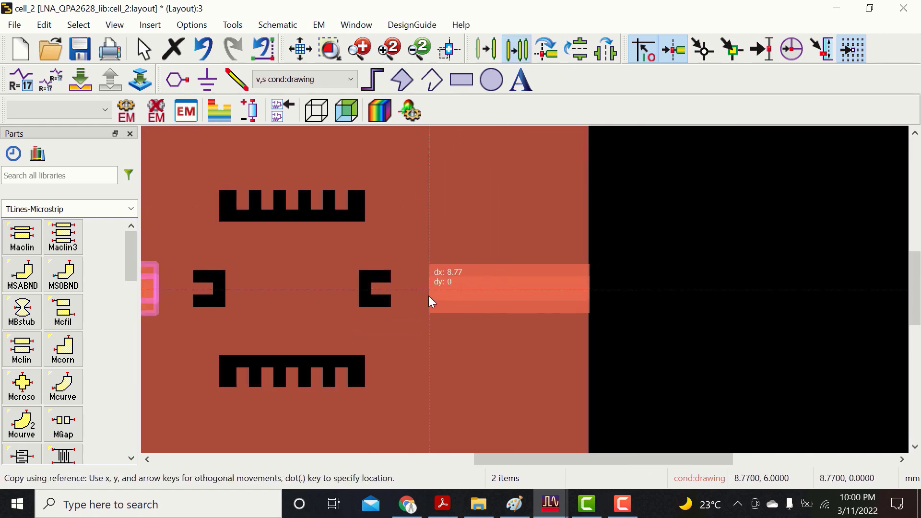
{"action": "left_click", "coordinate": [427, 297]}
Step: Subtract the 1 mm high rectangles from the board conductor, keeping the 0.5 mm feed lines on both sides
{"action": "left_click", "coordinate": [330, 48]}
{"action": "left_click_drag", "start_coordinate": [555, 255], "coordinate": [604, 325]}
{"action": "left_click", "coordinate": [300, 49]}
{"action": "left_click", "coordinate": [626, 276], "text": "ctrl"}
{"action": "left_click", "coordinate": [618, 225], "text": "ctrl"}
{"action": "left_click", "coordinate": [44, 25]}
{"action": "left_click", "coordinate": [170, 296]}
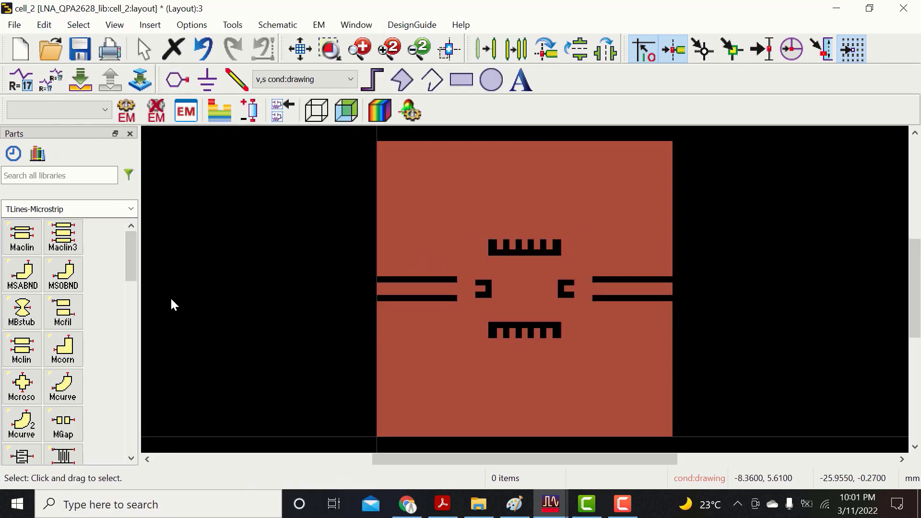
Step: Paste two small rectangles outside the left pad's upper and lower gaps and align them with the package edge
{"action": "double_click", "coordinate": [389, 49]}
{"action": "left_click", "coordinate": [347, 286]}
{"action": "left_click", "coordinate": [389, 48]}
{"action": "key", "text": "ctrl+v"}
{"action": "left_click_drag", "start_coordinate": [525, 459], "coordinate": [475, 461]}
{"action": "left_click", "coordinate": [353, 261]}
{"action": "key", "text": "ctrl+v"}
{"action": "left_click", "coordinate": [353, 359]}
{"action": "double_click", "coordinate": [385, 238]}
{"action": "left_click", "coordinate": [474, 238]}
{"action": "left_click", "coordinate": [389, 49]}
{"action": "left_click", "coordinate": [486, 49]}
{"action": "left_click", "coordinate": [311, 374]}
{"action": "left_click", "coordinate": [319, 382]}
Step: Copy the two small left rectangles to the matching gaps outside the package's right pad
{"action": "left_click", "coordinate": [362, 182]}
{"action": "left_click", "coordinate": [362, 379], "text": "ctrl"}
{"action": "key", "text": "ctrl+v"}
{"action": "left_click", "coordinate": [441, 429]}
Step: Subtract the four small rectangles from the board conductor to extend the gaps beside both signal pads
{"action": "left_click", "coordinate": [506, 182], "text": "ctrl"}
{"action": "left_click", "coordinate": [506, 379], "text": "ctrl"}
{"action": "left_click", "coordinate": [300, 49]}
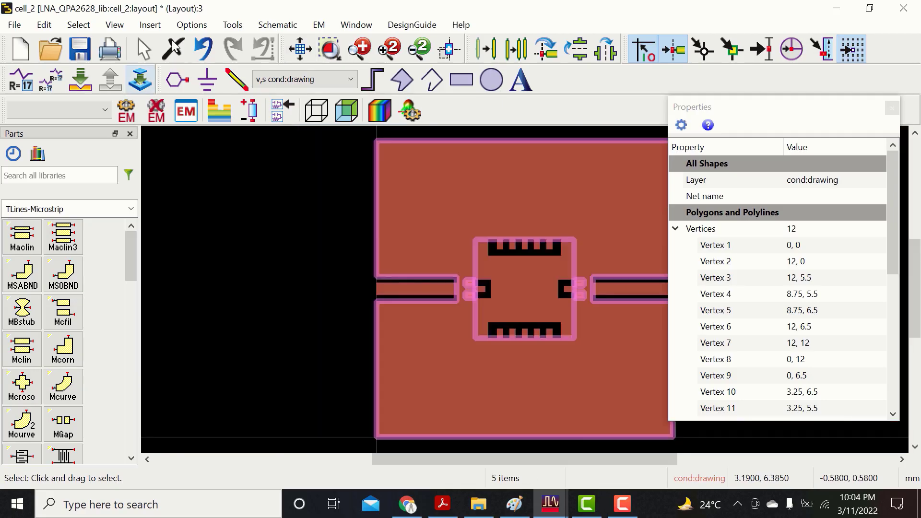
{"action": "left_click", "coordinate": [44, 25]}
{"action": "left_click", "coordinate": [170, 296]}
{"action": "left_click", "coordinate": [892, 107]}
Step: Draw a slanted polygon joining the upper gap of the left feed line to the upper gap of the left pad
{"action": "double_click", "coordinate": [389, 48]}
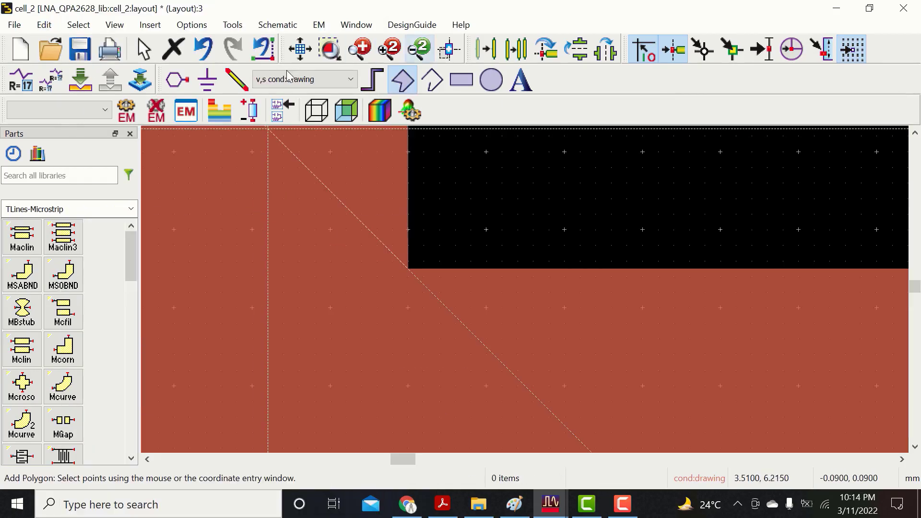
{"action": "scroll", "coordinate": [801, 269], "scroll_direction": "right", "scroll_amount": 5}
{"action": "left_click", "coordinate": [482, 236]}
{"action": "left_click", "coordinate": [482, 432]}
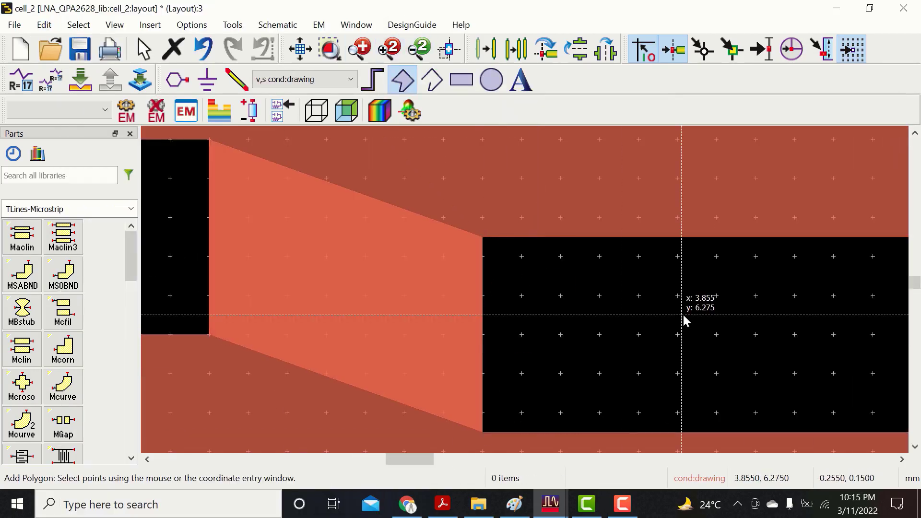
{"action": "key", "text": "Escape"}
Step: Paste a mirrored copy of the slanted polygon between the lower left gaps and delete the misplaced duplicate
{"action": "left_click", "coordinate": [404, 312]}
{"action": "left_click", "coordinate": [419, 49]}
{"action": "left_click_drag", "start_coordinate": [914, 282], "coordinate": [914, 280]}
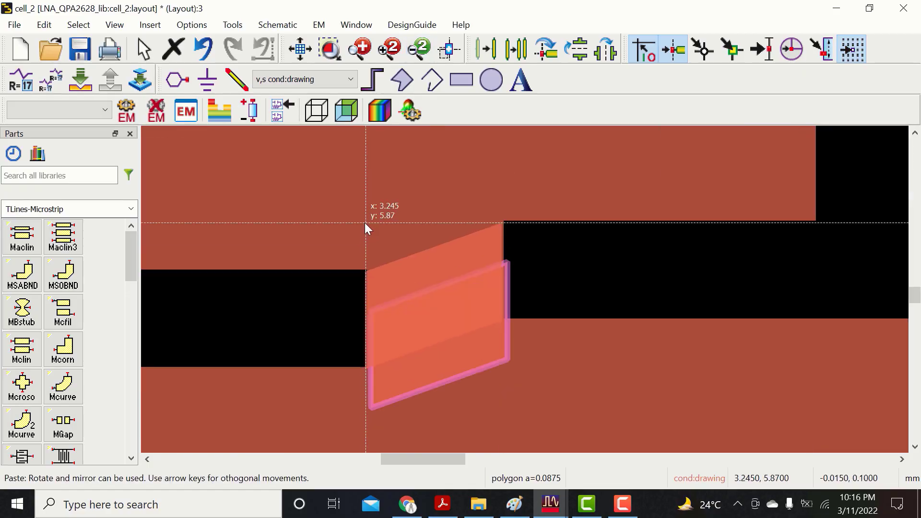
{"action": "left_click", "coordinate": [365, 222]}
{"action": "key", "text": "Escape"}
{"action": "left_click", "coordinate": [473, 356]}
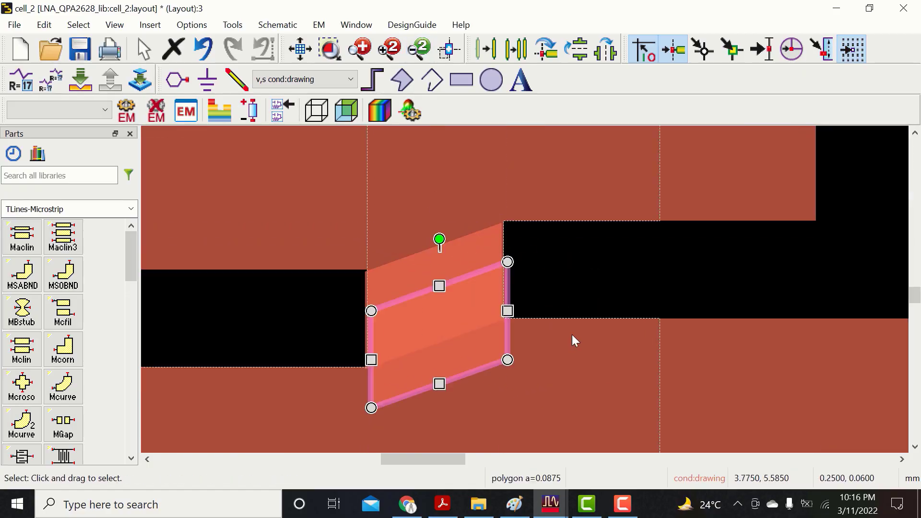
{"action": "key", "text": "Delete"}
Step: Align the lower slanted polygon exactly with the end corners of the left feed line's lower gap
{"action": "left_click_drag", "start_coordinate": [913, 298], "coordinate": [911, 297]}
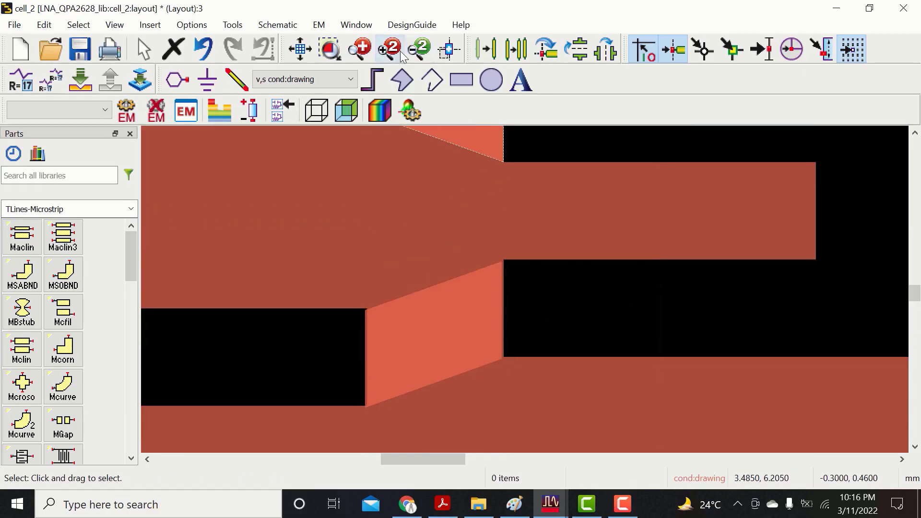
{"action": "left_click", "coordinate": [389, 49]}
{"action": "left_click", "coordinate": [390, 299]}
{"action": "left_click", "coordinate": [459, 298]}
{"action": "left_click_drag", "start_coordinate": [401, 461], "coordinate": [384, 461]}
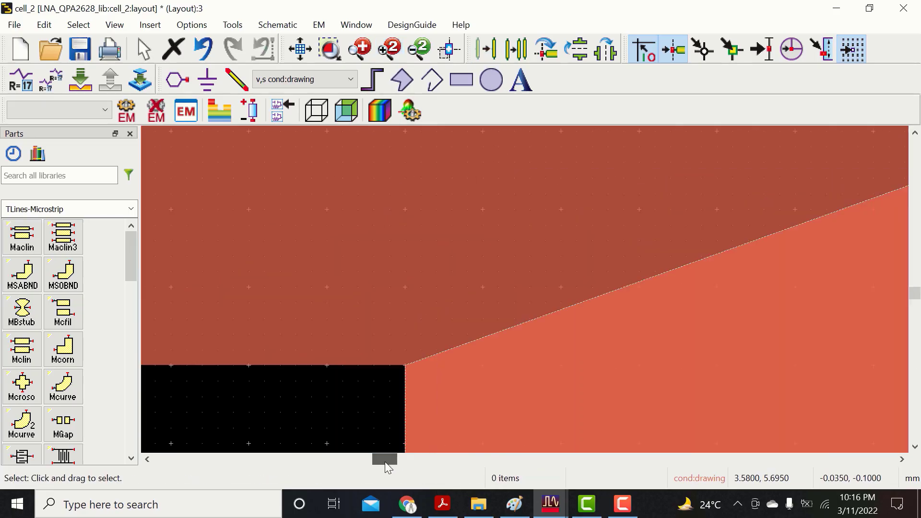
{"action": "left_click_drag", "start_coordinate": [914, 291], "coordinate": [914, 290]}
{"action": "left_click", "coordinate": [419, 49]}
{"action": "left_click", "coordinate": [419, 49]}
{"action": "left_click", "coordinate": [419, 48]}
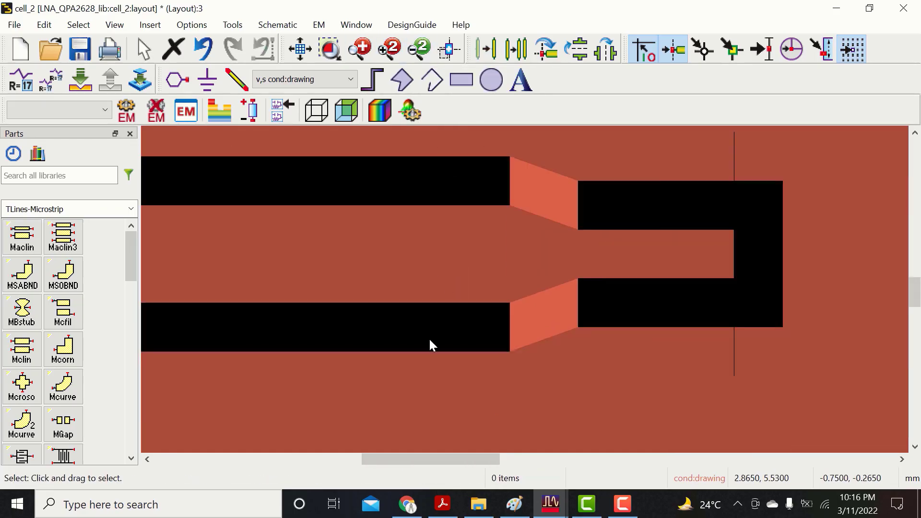
Step: Copy both slanted polygons from the left feed line and place them mirrored between the right pad's gaps and the right feed line's gaps
{"action": "left_click", "coordinate": [549, 199]}
{"action": "left_click", "coordinate": [618, 172], "text": "ctrl"}
{"action": "left_click", "coordinate": [544, 310], "text": "ctrl"}
{"action": "left_click", "coordinate": [675, 220]}
{"action": "left_click", "coordinate": [548, 201]}
{"action": "left_click", "coordinate": [548, 318], "text": "ctrl"}
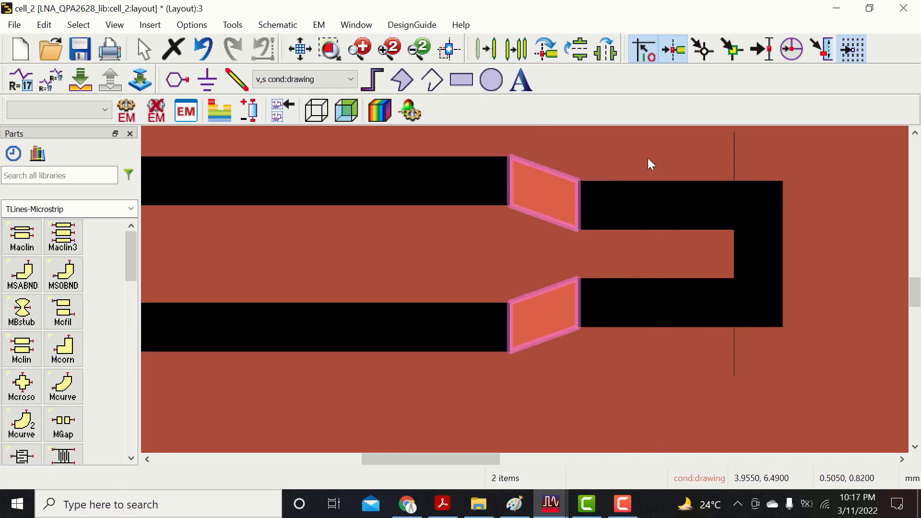
{"action": "key", "text": "ctrl+c"}
{"action": "key", "text": "ctrl+v"}
{"action": "left_click_drag", "start_coordinate": [459, 459], "coordinate": [663, 461]}
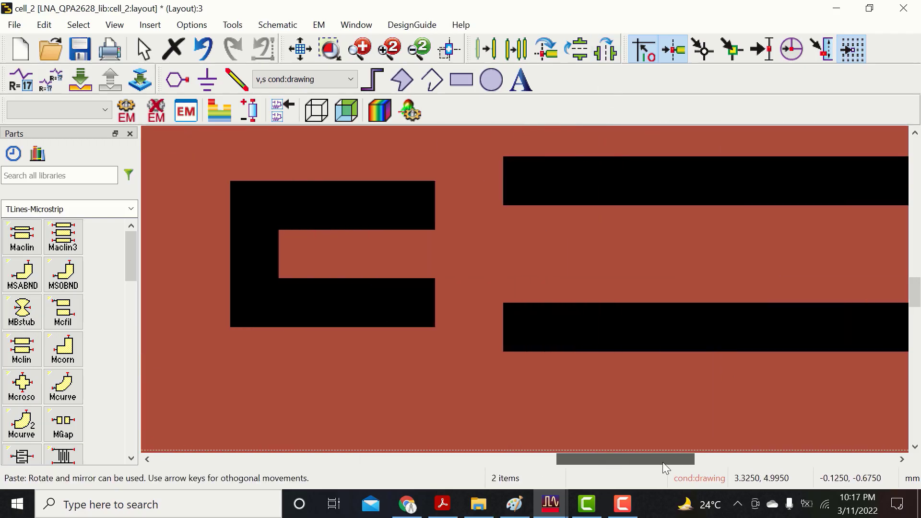
{"action": "left_click", "coordinate": [503, 350]}
Step: Align the two pasted slanted polygons exactly with the end corners of the right feed line's gaps
{"action": "left_click", "coordinate": [389, 49]}
{"action": "left_click", "coordinate": [389, 50]}
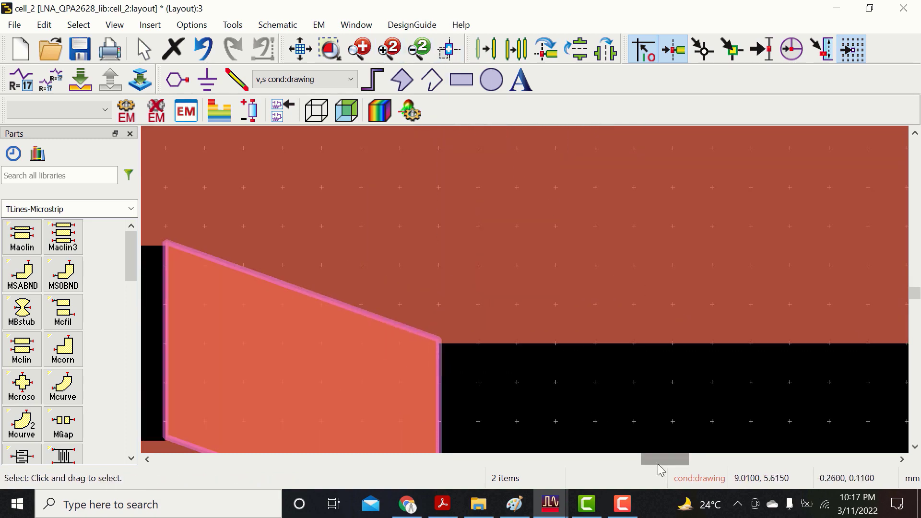
{"action": "left_click_drag", "start_coordinate": [657, 463], "coordinate": [636, 462]}
{"action": "left_click_drag", "start_coordinate": [914, 292], "coordinate": [915, 298]}
{"action": "left_click_drag", "start_coordinate": [715, 274], "coordinate": [724, 273]}
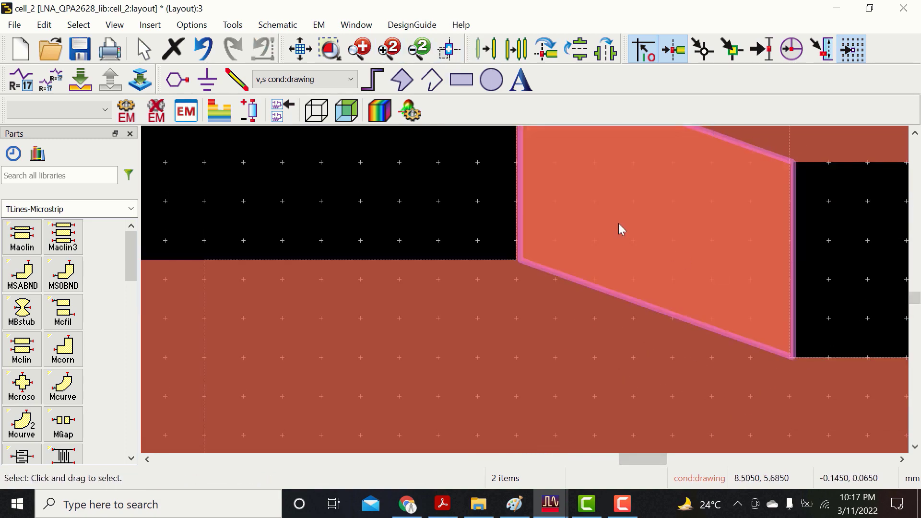
{"action": "left_click", "coordinate": [392, 52]}
{"action": "left_click_drag", "start_coordinate": [586, 198], "coordinate": [575, 197]}
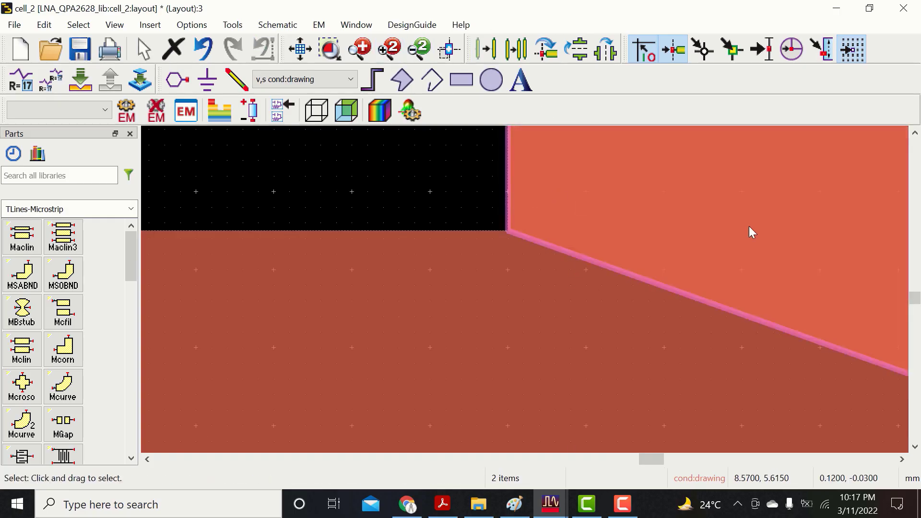
{"action": "left_click", "coordinate": [725, 459]}
{"action": "left_click_drag", "start_coordinate": [914, 297], "coordinate": [915, 284]}
{"action": "left_click", "coordinate": [808, 287]}
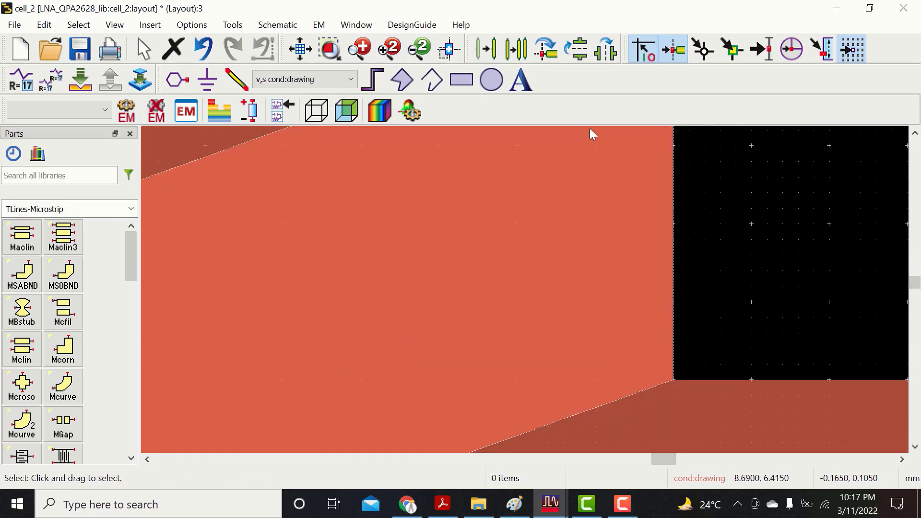
Step: Subtract the four slanted polygons from the board conductor to taper the gaps on both feed lines
{"action": "left_click", "coordinate": [302, 51]}
{"action": "left_click", "coordinate": [390, 50]}
{"action": "left_click", "coordinate": [390, 50]}
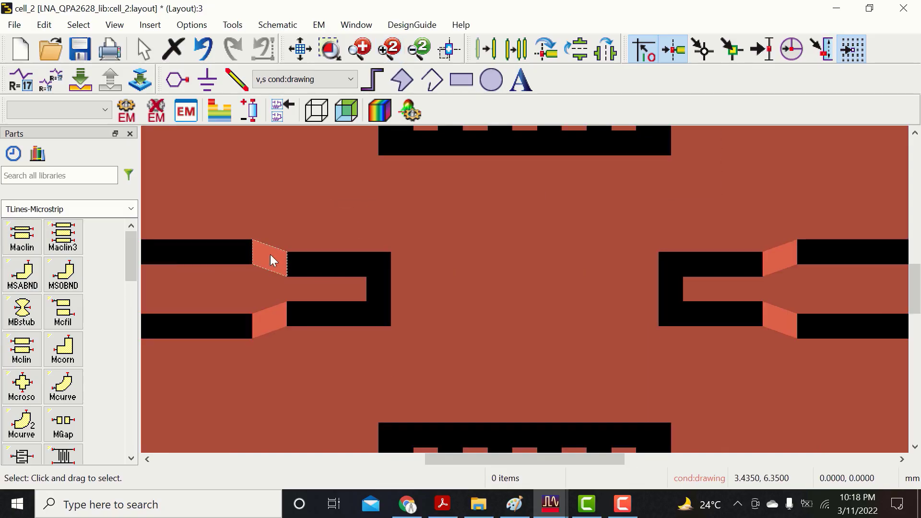
{"action": "left_click", "coordinate": [269, 255]}
{"action": "left_click", "coordinate": [268, 312], "text": "ctrl"}
{"action": "left_click", "coordinate": [810, 189], "text": "ctrl"}
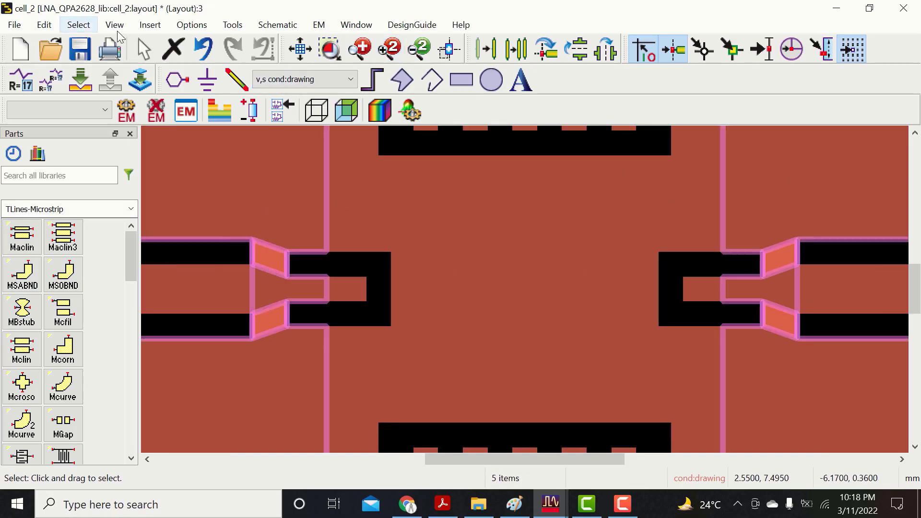
{"action": "left_click", "coordinate": [44, 25]}
{"action": "left_click", "coordinate": [247, 380]}
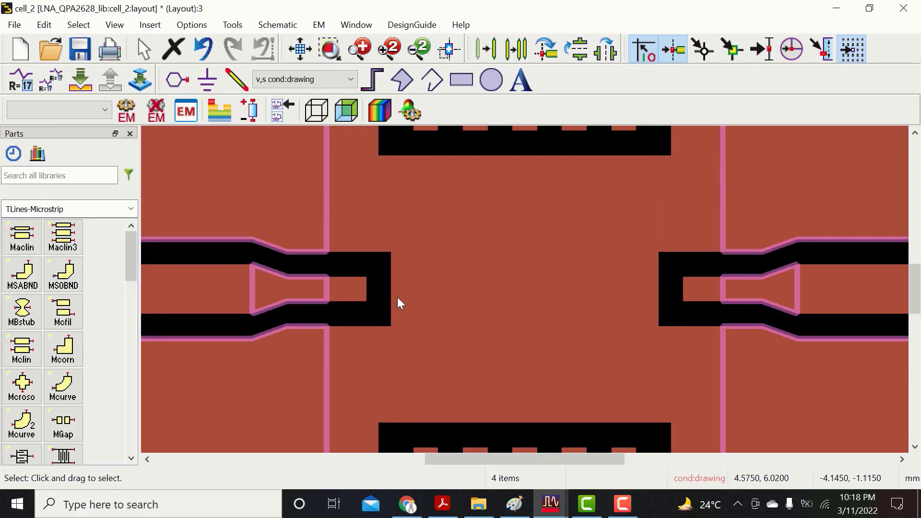
{"action": "left_click", "coordinate": [330, 50]}
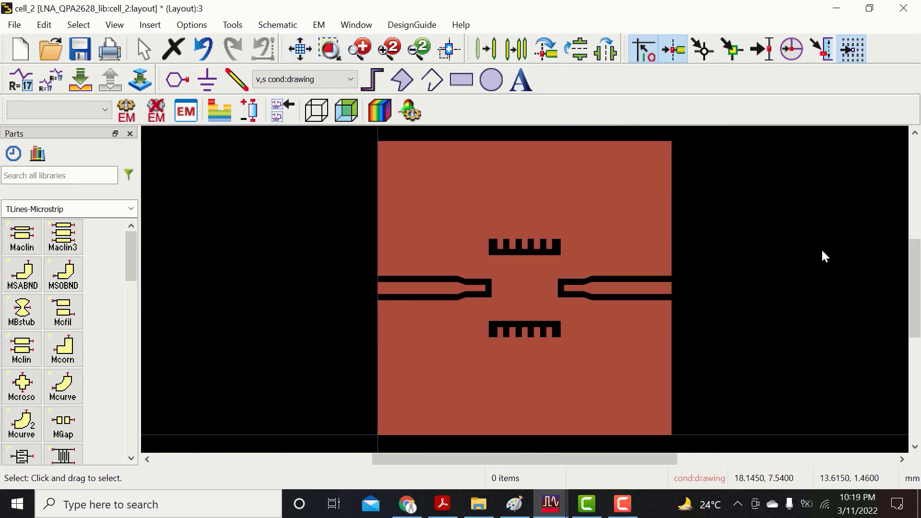
Step: Draw a 4 × 4 mm rectangle on the packages:drawing layer over the footprint, starting from its lower left corner at (4, 4)
{"action": "left_click", "coordinate": [350, 80]}
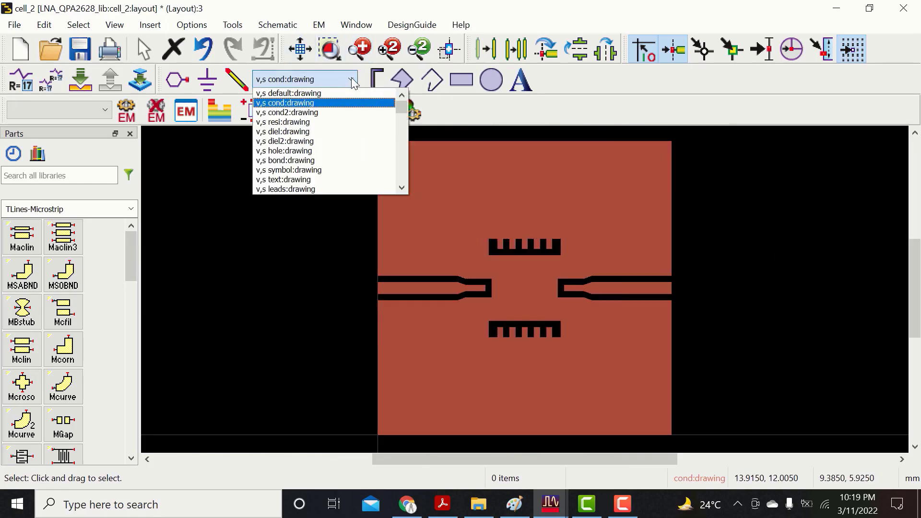
{"action": "scroll", "coordinate": [401, 186], "scroll_direction": "down", "scroll_amount": 2}
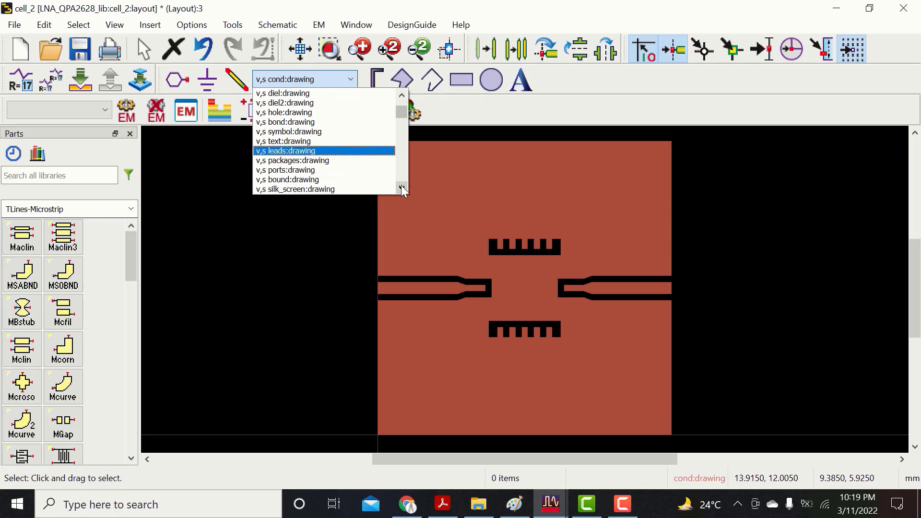
{"action": "left_click", "coordinate": [305, 161]}
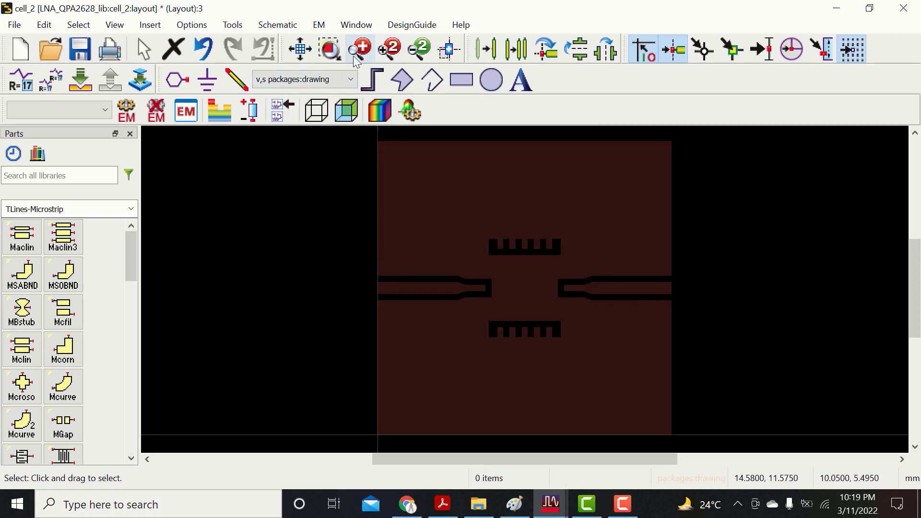
{"action": "left_click", "coordinate": [389, 54]}
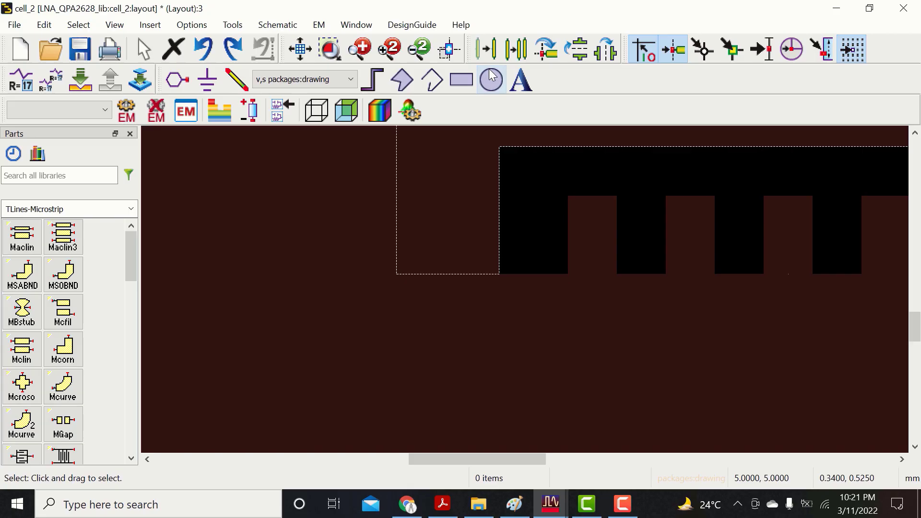
{"action": "left_click", "coordinate": [462, 80]}
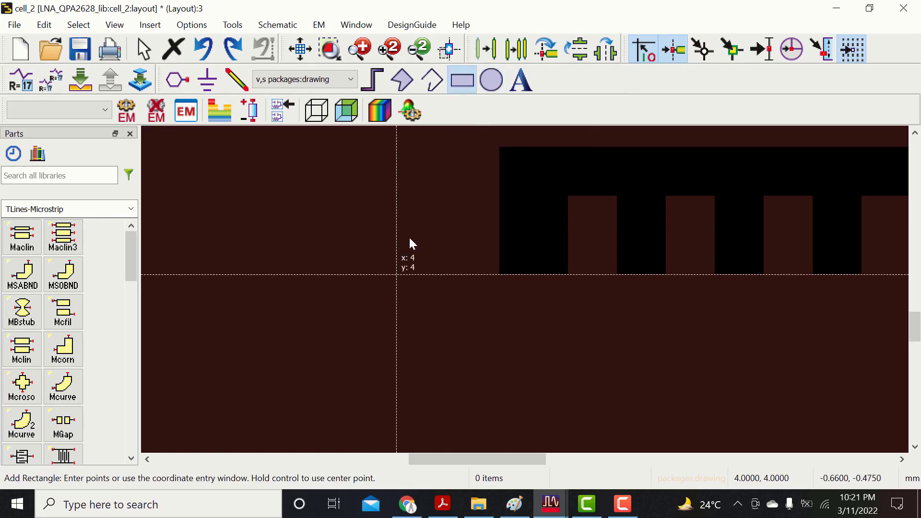
{"action": "left_click", "coordinate": [396, 271]}
{"action": "left_click", "coordinate": [573, 175]}
{"action": "left_click", "coordinate": [418, 50]}
{"action": "left_click", "coordinate": [419, 50]}
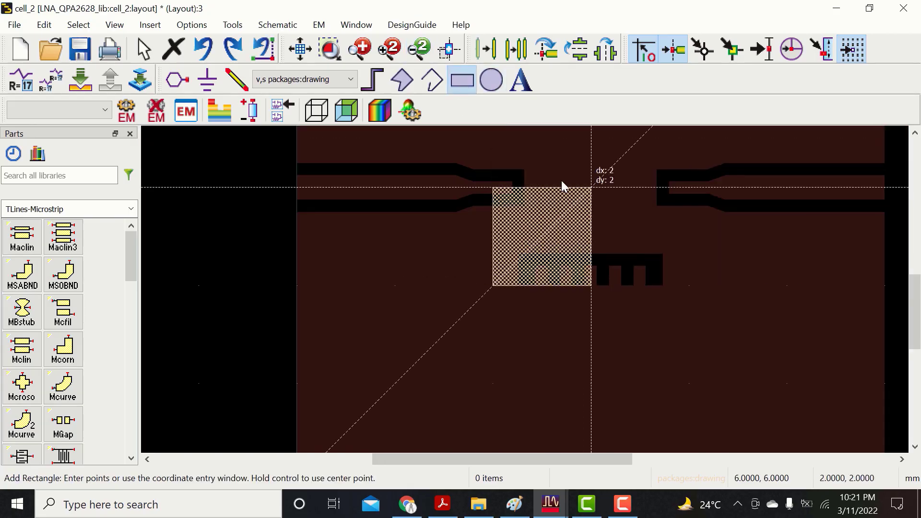
{"action": "scroll", "coordinate": [791, 239], "scroll_direction": "up", "scroll_amount": 3}
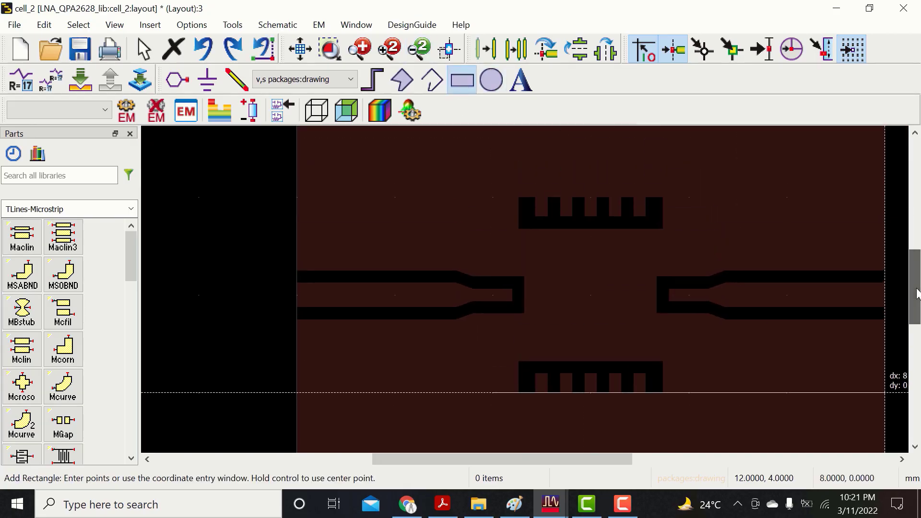
{"action": "left_click", "coordinate": [688, 195]}
{"action": "key", "text": "Escape"}
Step: Return the entry layer to cond:drawing and create a new EM substrate named substrate1
{"action": "left_click", "coordinate": [307, 79]}
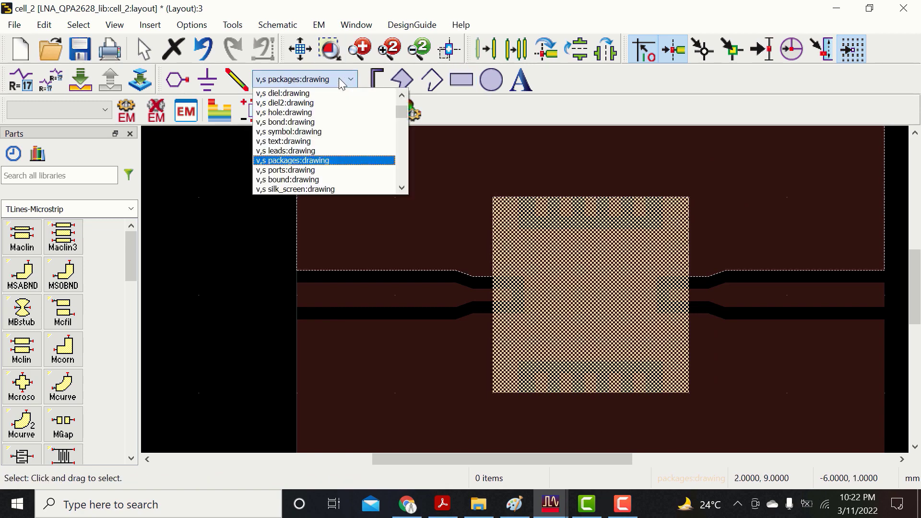
{"action": "left_click", "coordinate": [287, 103]}
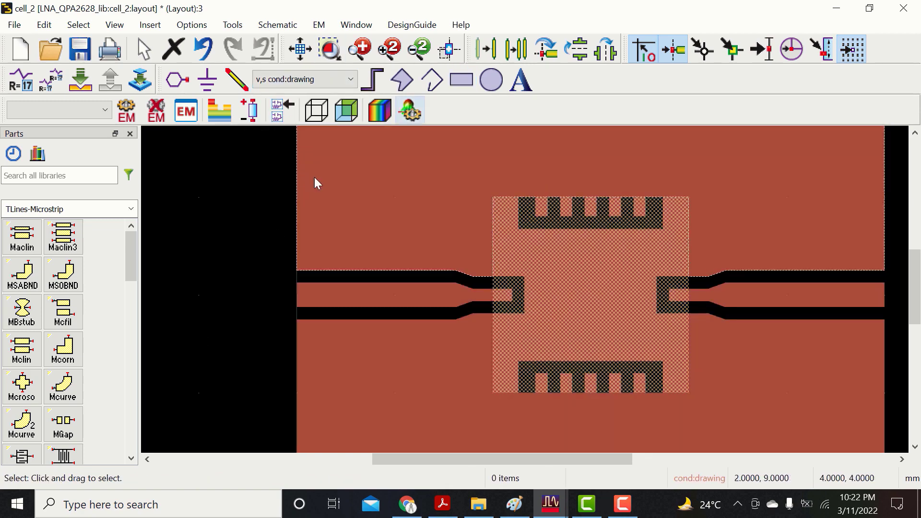
{"action": "left_click", "coordinate": [230, 115]}
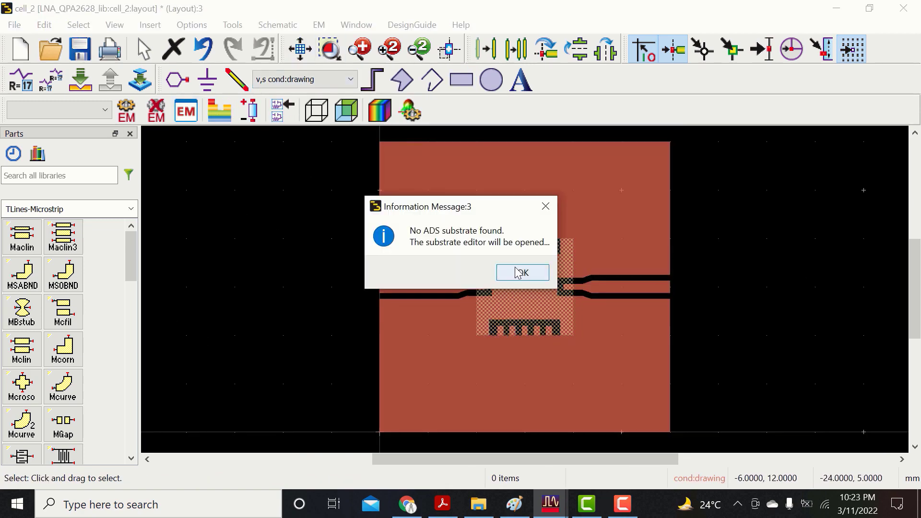
{"action": "left_click", "coordinate": [523, 273]}
{"action": "left_click", "coordinate": [407, 309]}
Step: Set the dielectric layer's material to Rogers_RO4003 (3.55) and its thickness to 20 mil
{"action": "left_click", "coordinate": [227, 256]}
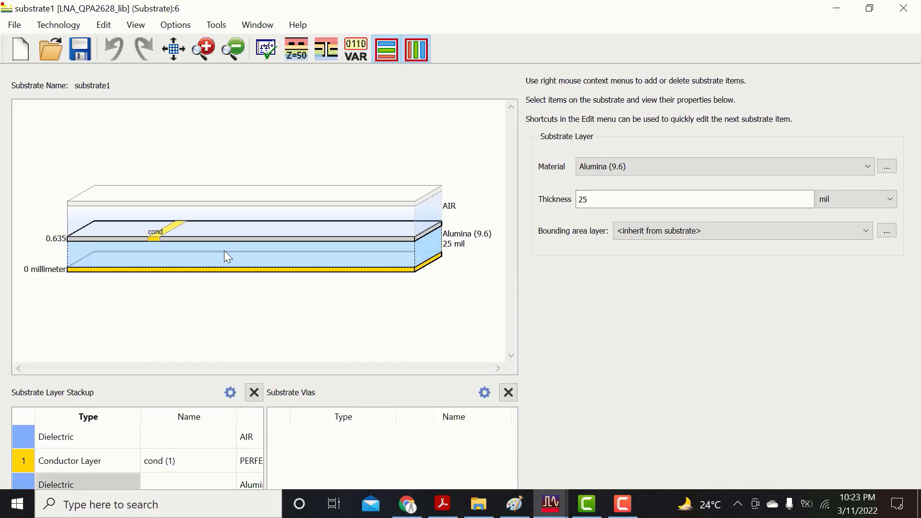
{"action": "left_click", "coordinate": [886, 166]}
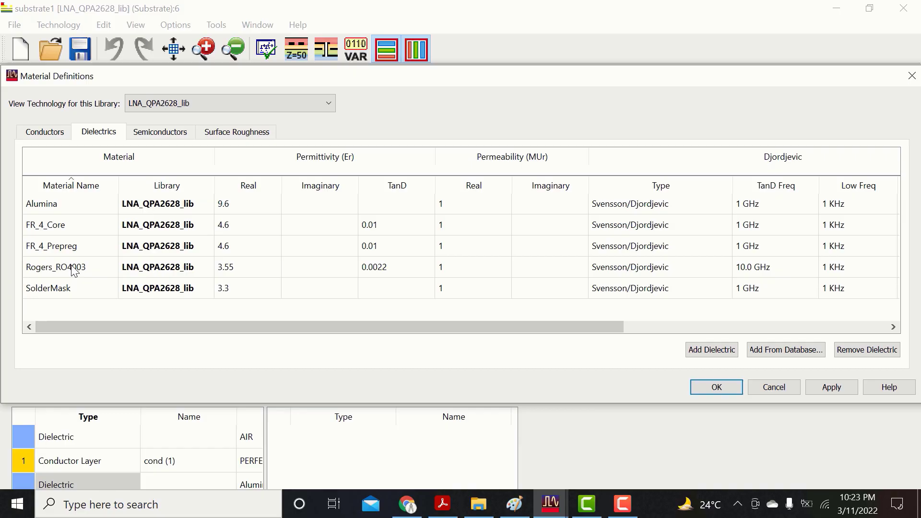
{"action": "left_click", "coordinate": [171, 275]}
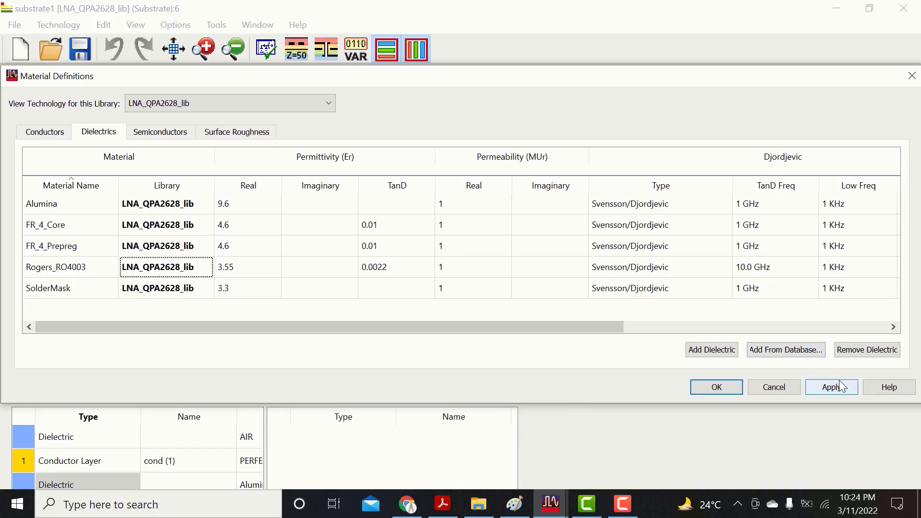
{"action": "left_click", "coordinate": [775, 389]}
{"action": "left_click", "coordinate": [867, 166]}
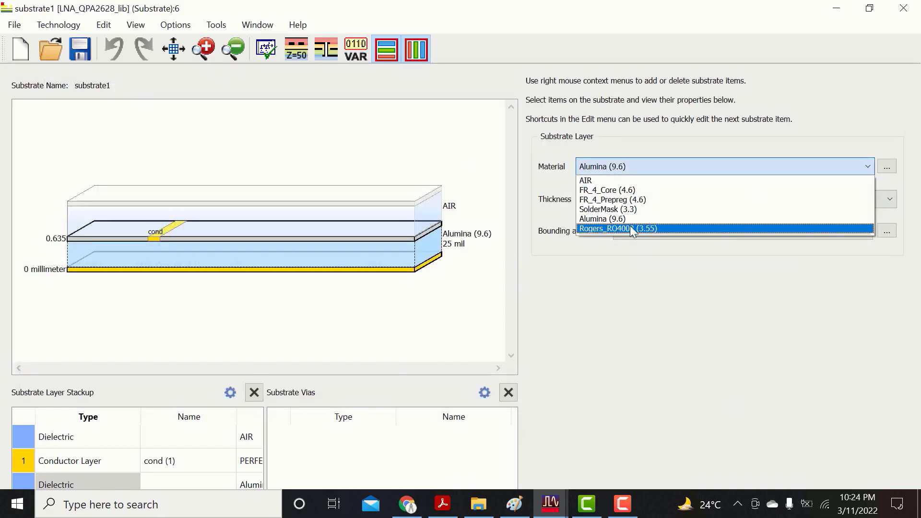
{"action": "left_click", "coordinate": [700, 228]}
{"action": "double_click", "coordinate": [606, 199]}
{"action": "type", "text": "20"}
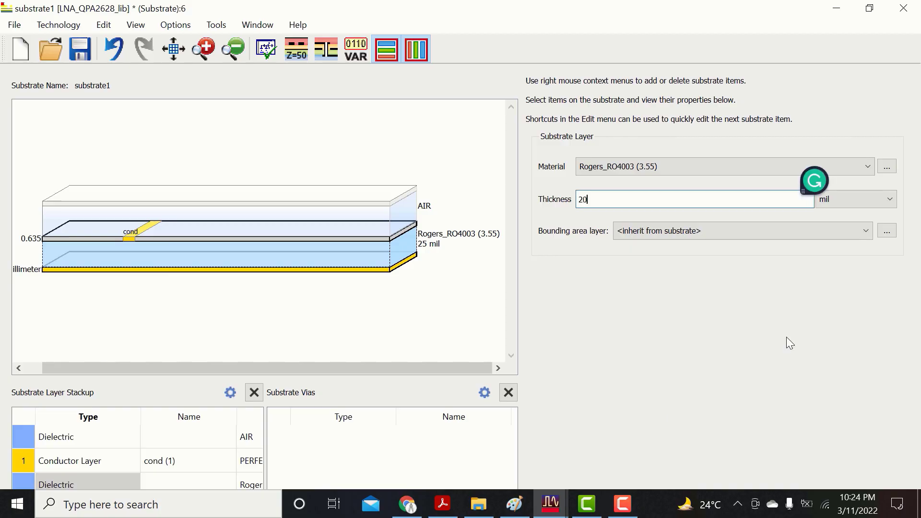
{"action": "key", "text": "Return"}
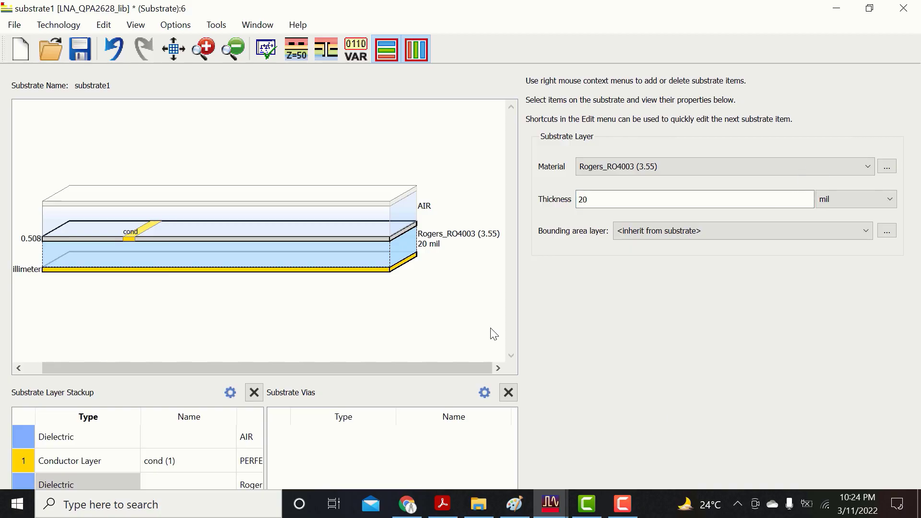
Step: Make the cond layer 35 micron Copper intruding into the substrate above the interface, and close the substrate editor
{"action": "left_click", "coordinate": [131, 244]}
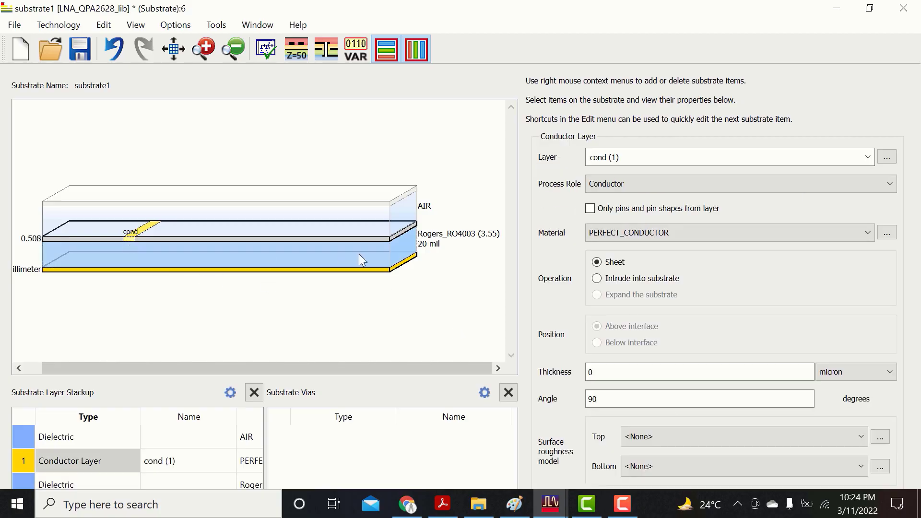
{"action": "left_click", "coordinate": [597, 279]}
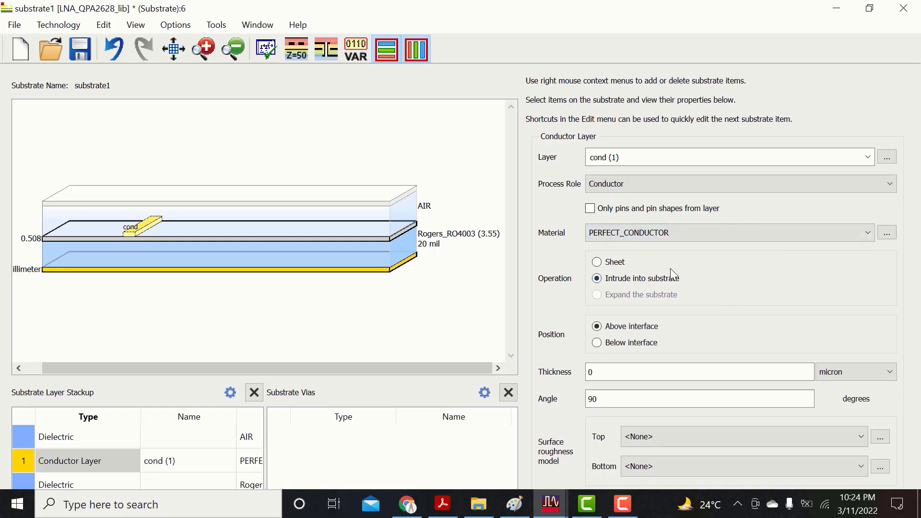
{"action": "left_click", "coordinate": [822, 233]}
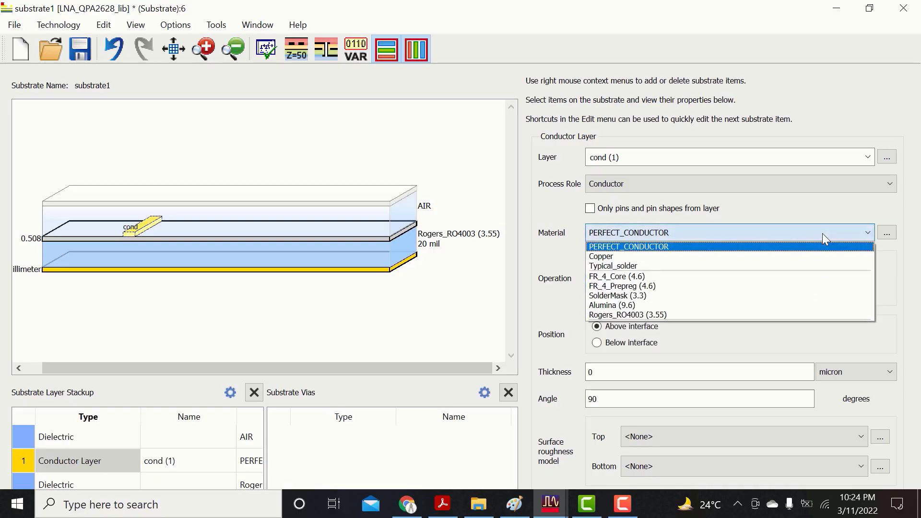
{"action": "left_click", "coordinate": [613, 257]}
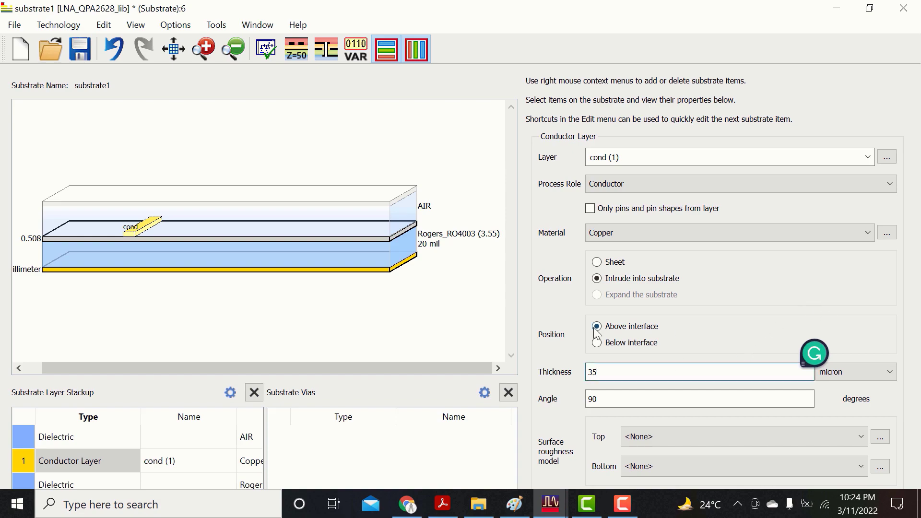
{"action": "left_click", "coordinate": [529, 307]}
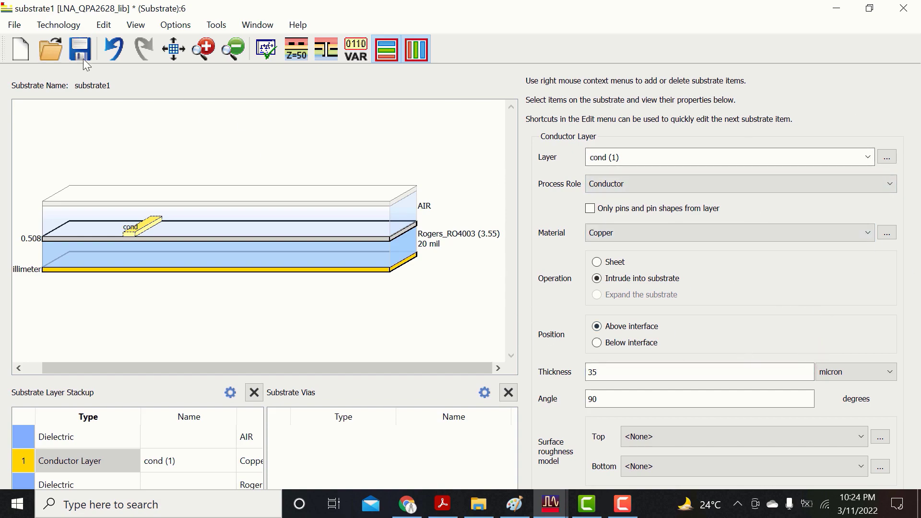
{"action": "left_click", "coordinate": [901, 9]}
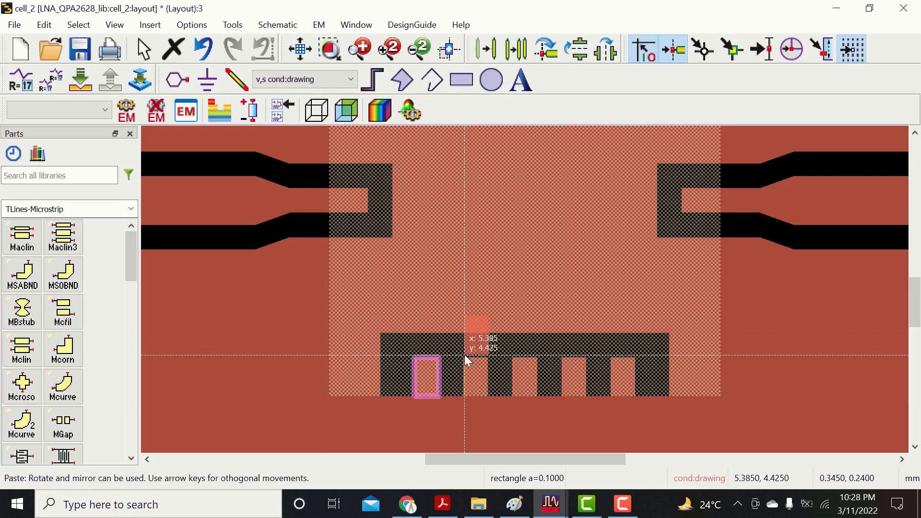
Step: Paste copies of the small pad rectangle directly above the second and fourth pads of the lower row
{"action": "scroll", "coordinate": [465, 355], "scroll_direction": "up", "scroll_amount": 2}
{"action": "left_click", "coordinate": [280, 246]}
{"action": "key", "text": "ctrl+v"}
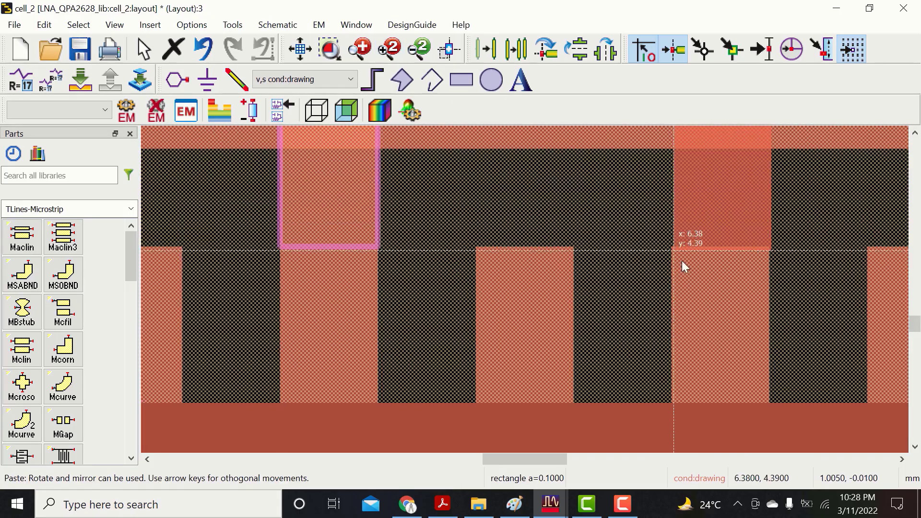
{"action": "left_click", "coordinate": [672, 246]}
Step: Shorten both pasted rectangles so their top edges meet the upper edge of the lower gap, bridging pads and ground
{"action": "left_click_drag", "start_coordinate": [917, 331], "coordinate": [916, 322]}
{"action": "left_click", "coordinate": [337, 244]}
{"action": "left_click_drag", "start_coordinate": [329, 162], "coordinate": [328, 222]}
{"action": "left_click", "coordinate": [460, 247]}
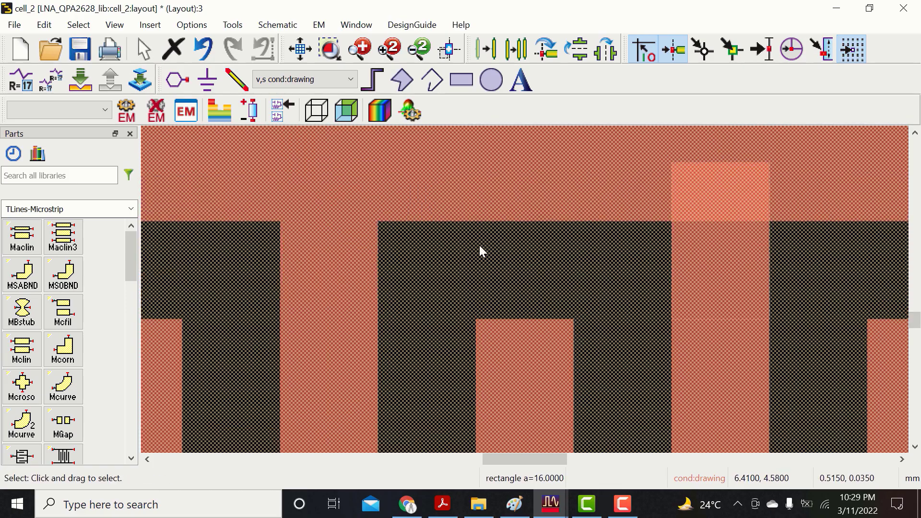
{"action": "left_click", "coordinate": [703, 246]}
{"action": "left_click_drag", "start_coordinate": [719, 162], "coordinate": [718, 222]}
{"action": "left_click", "coordinate": [616, 280]}
Step: Copy the two lower bridging rectangles and paste them beneath the second and fourth pads of the upper row
{"action": "left_click", "coordinate": [719, 280]}
{"action": "left_click", "coordinate": [327, 283], "text": "ctrl"}
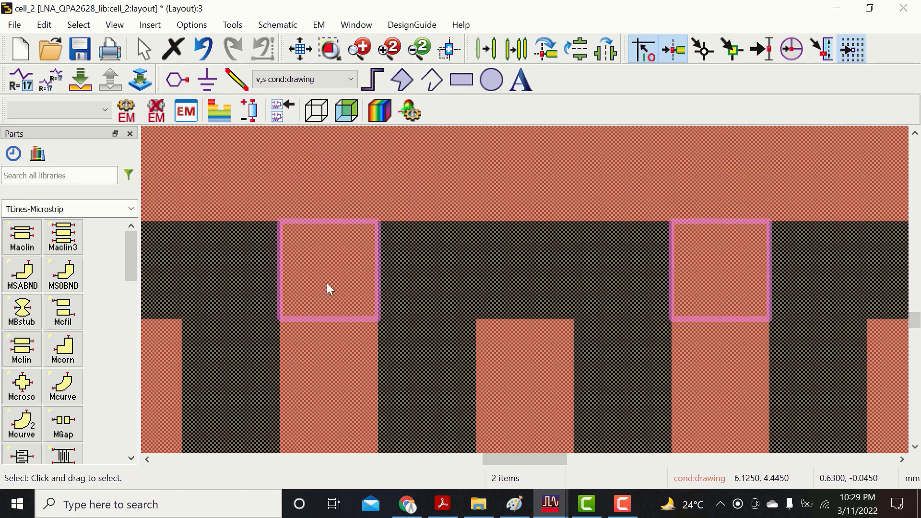
{"action": "key", "text": "ctrl+c"}
{"action": "key", "text": "ctrl+v"}
{"action": "left_click_drag", "start_coordinate": [914, 319], "coordinate": [914, 257]}
{"action": "left_click", "coordinate": [280, 364]}
{"action": "key", "text": "f"}
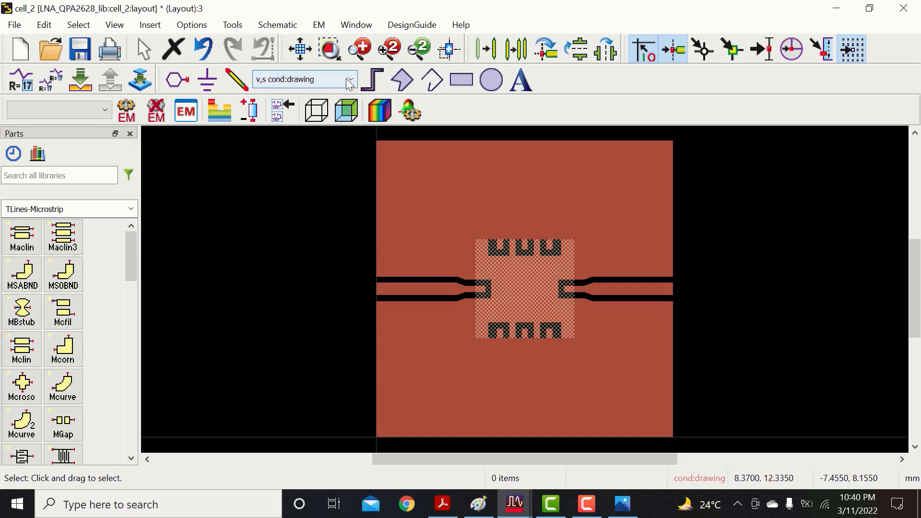
Step: On the bond:drawing layer, draw 1.5 by 0.5 mm and 0.5 by 1 mm rectangles forming an L around the package's upper-left corner
{"action": "left_click", "coordinate": [350, 80]}
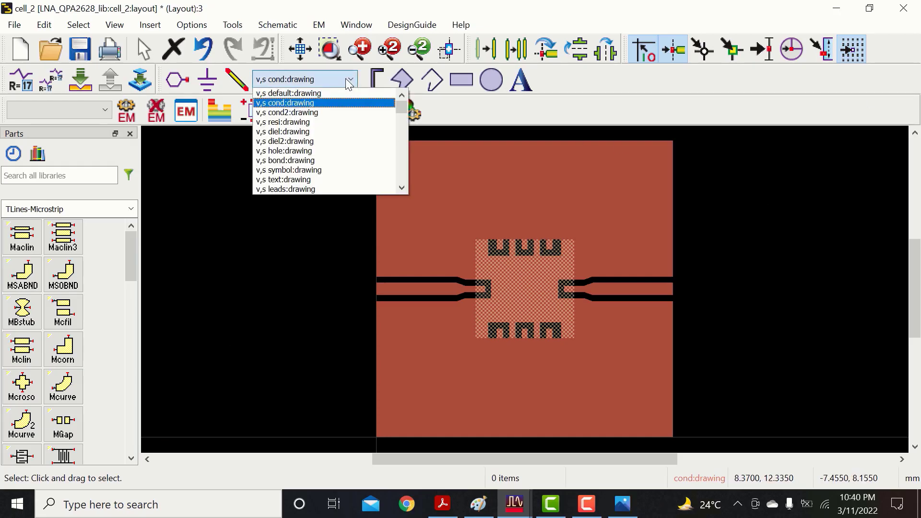
{"action": "left_click", "coordinate": [378, 160]}
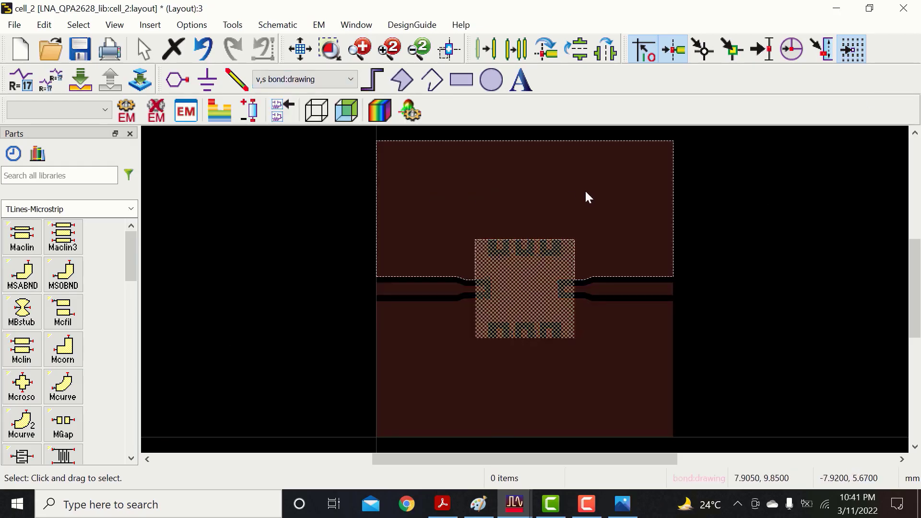
{"action": "left_click", "coordinate": [389, 49]}
{"action": "left_click", "coordinate": [389, 49]}
{"action": "left_click", "coordinate": [425, 166]}
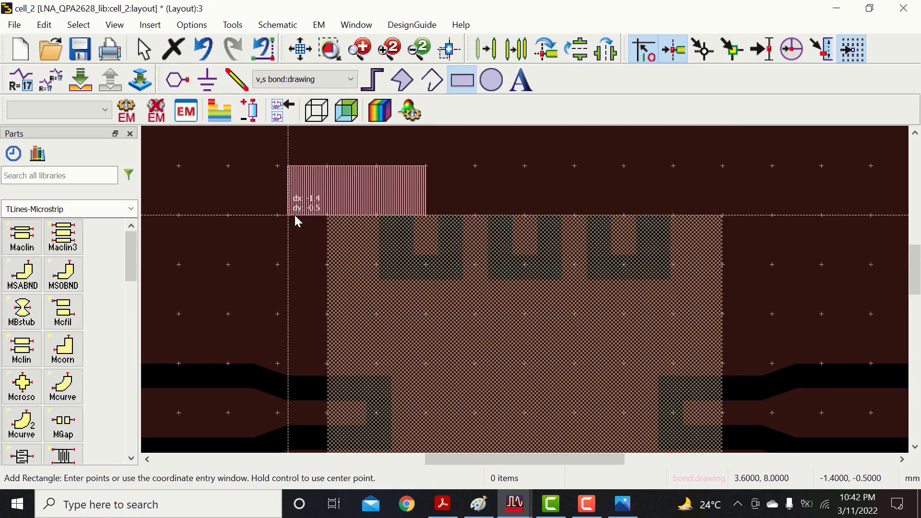
{"action": "left_click", "coordinate": [278, 215]}
{"action": "left_click", "coordinate": [278, 214]}
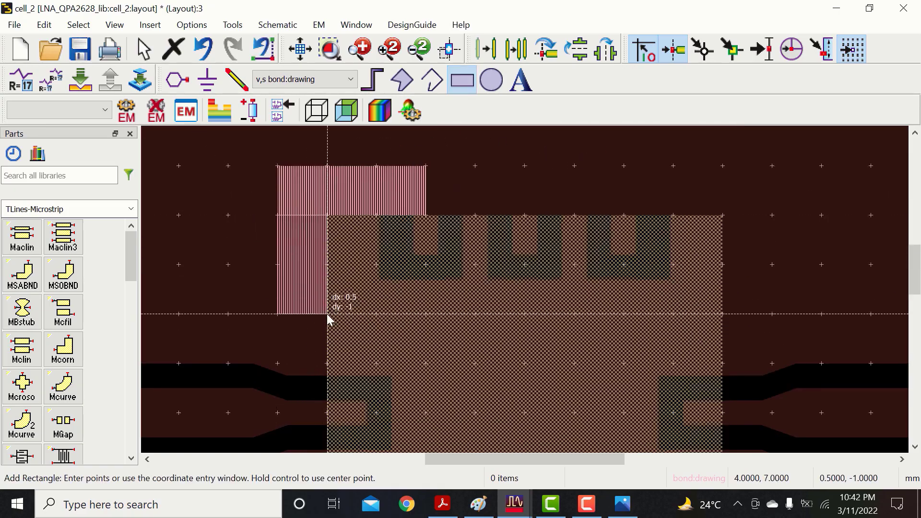
{"action": "left_click", "coordinate": [327, 315]}
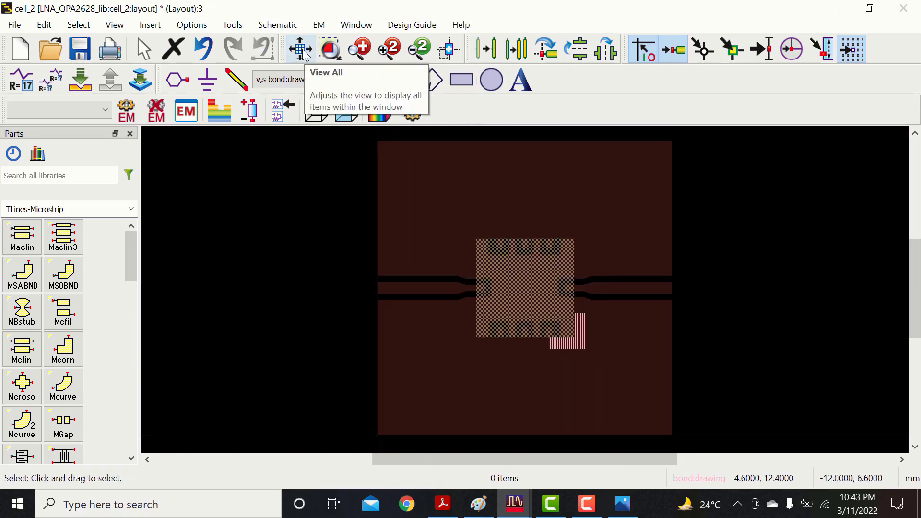
Step: Copy the L-shaped bond marker, rotate it 180 degrees and place it at the package's lower-right corner
{"action": "key", "text": "ctrl+z"}
{"action": "key", "text": "ctrl+c"}
{"action": "key", "text": "ctrl+v"}
{"action": "key", "text": "ctrl+r"}
{"action": "key", "text": "ctrl+r"}
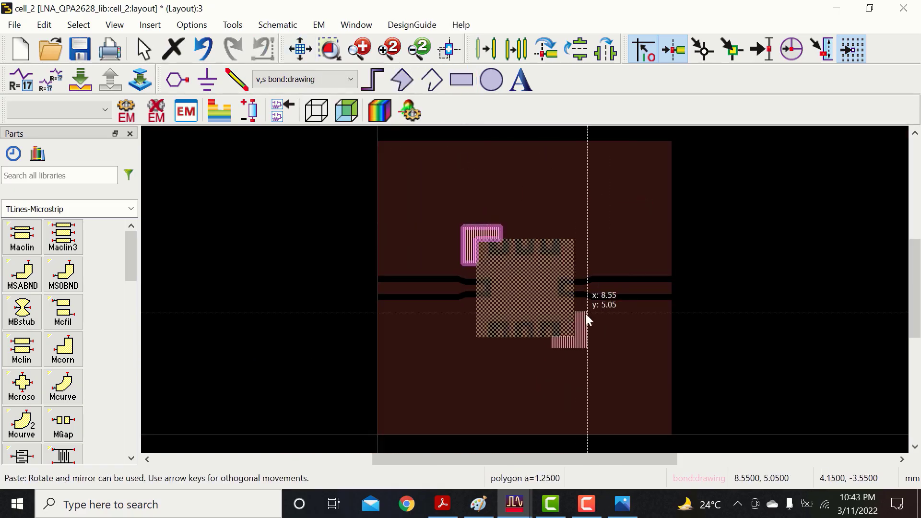
{"action": "left_click", "coordinate": [388, 49]}
{"action": "left_click", "coordinate": [389, 49]}
{"action": "left_click", "coordinate": [769, 199]}
Step: Place rotated copies of the L-shaped bond marker at the package's two remaining corners
{"action": "left_click_drag", "start_coordinate": [920, 310], "coordinate": [915, 267]}
{"action": "key", "text": "ctrl+r"}
{"action": "left_click", "coordinate": [426, 345]}
{"action": "key", "text": "ctrl+r"}
{"action": "key", "text": "ctrl+r"}
{"action": "left_click", "coordinate": [623, 186]}
{"action": "key", "text": "Escape"}
{"action": "left_click", "coordinate": [300, 49]}
{"action": "left_click", "coordinate": [763, 285]}
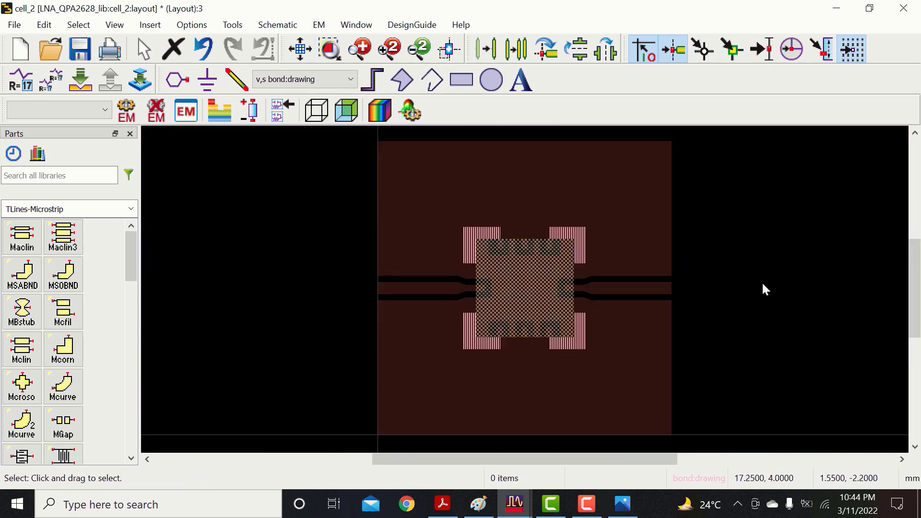
Step: Make cond:drawing the active drawing layer
{"action": "left_click", "coordinate": [335, 81]}
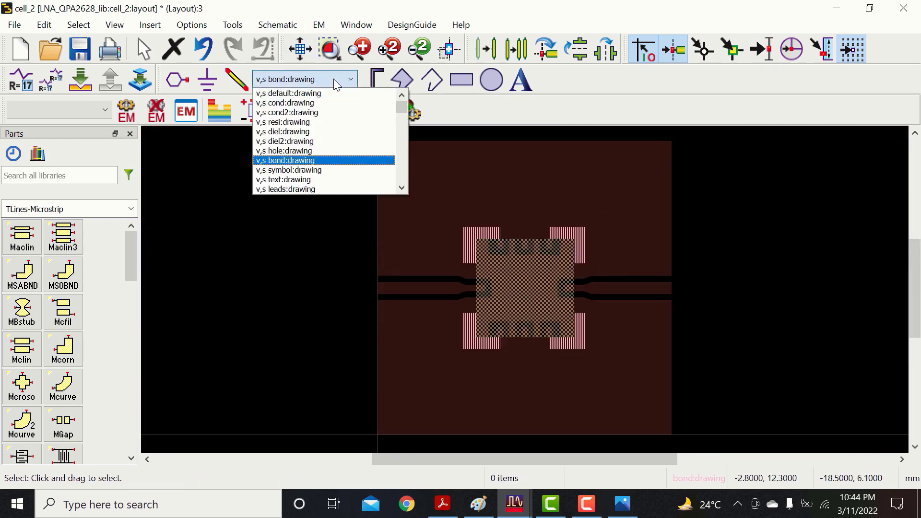
{"action": "left_click", "coordinate": [294, 103]}
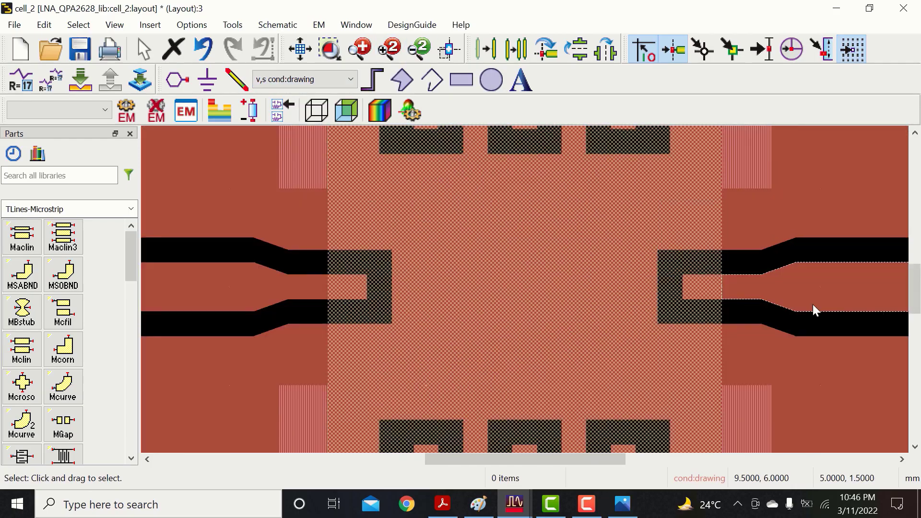
{"action": "scroll", "coordinate": [568, 226], "scroll_direction": "up", "scroll_amount": 2}
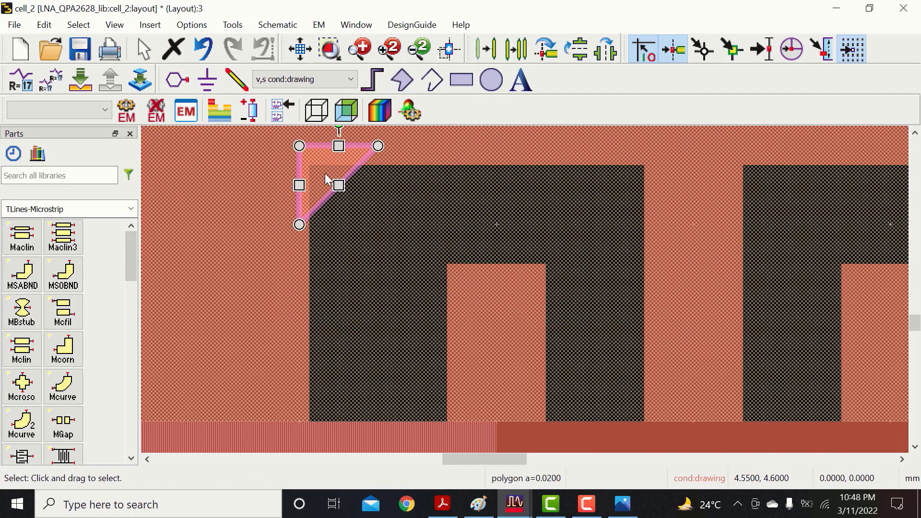
Step: Copy the triangle chamfering the lower gap's outer corner and place rotated copies on the outer corners of the upper gaps
{"action": "left_click", "coordinate": [359, 263]}
{"action": "left_click", "coordinate": [419, 49]}
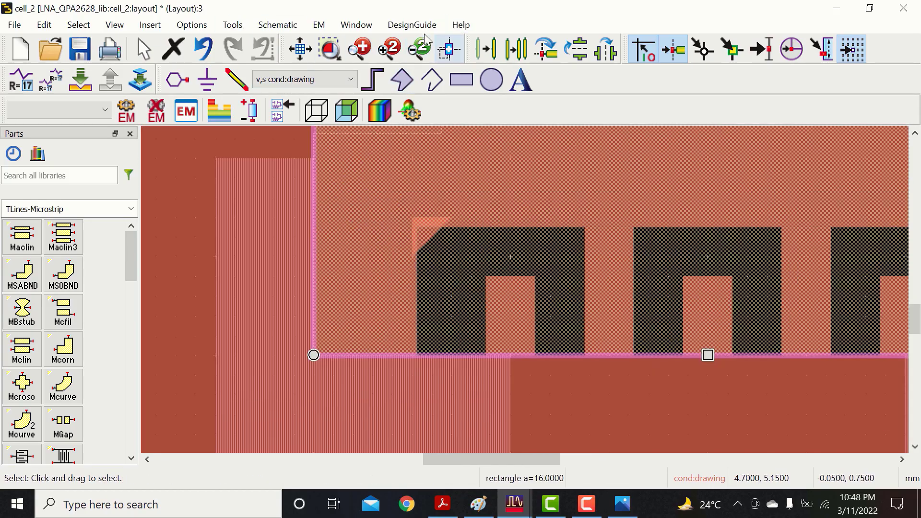
{"action": "left_click", "coordinate": [360, 49]}
{"action": "key", "text": "Escape"}
{"action": "left_click", "coordinate": [389, 50]}
{"action": "left_click", "coordinate": [325, 172]}
{"action": "key", "text": "ctrl+c"}
{"action": "key", "text": "ctrl+v"}
{"action": "left_click_drag", "start_coordinate": [492, 459], "coordinate": [578, 459]}
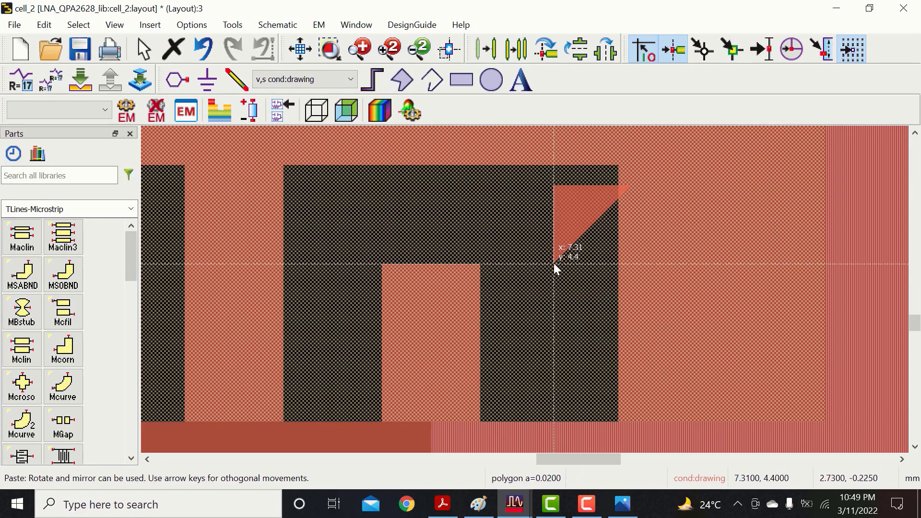
{"action": "left_click_drag", "start_coordinate": [915, 322], "coordinate": [915, 257]}
{"action": "left_click", "coordinate": [628, 314]}
{"action": "left_click_drag", "start_coordinate": [578, 459], "coordinate": [481, 459]}
{"action": "left_click", "coordinate": [419, 388]}
Step: Merge the central ground polygon and the four corner triangles into one shape by union
{"action": "left_click", "coordinate": [369, 366], "text": "ctrl"}
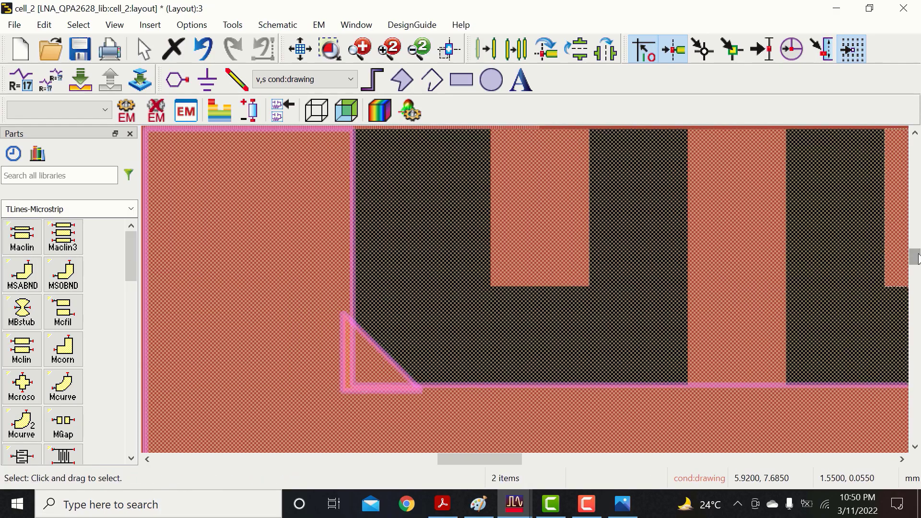
{"action": "left_click_drag", "start_coordinate": [915, 257], "coordinate": [914, 318]}
{"action": "left_click_drag", "start_coordinate": [481, 459], "coordinate": [579, 459]}
{"action": "left_click", "coordinate": [615, 278], "text": "ctrl"}
{"action": "left_click", "coordinate": [616, 249], "text": "ctrl"}
{"action": "double_click", "coordinate": [419, 49]}
{"action": "mouse_move", "coordinate": [915, 318]}
{"action": "left_mouse_down"}
{"action": "mouse_move", "coordinate": [915, 257]}
{"action": "mouse_move", "coordinate": [915, 286]}
{"action": "left_mouse_up"}
{"action": "left_click", "coordinate": [419, 50]}
{"action": "left_click", "coordinate": [44, 25]}
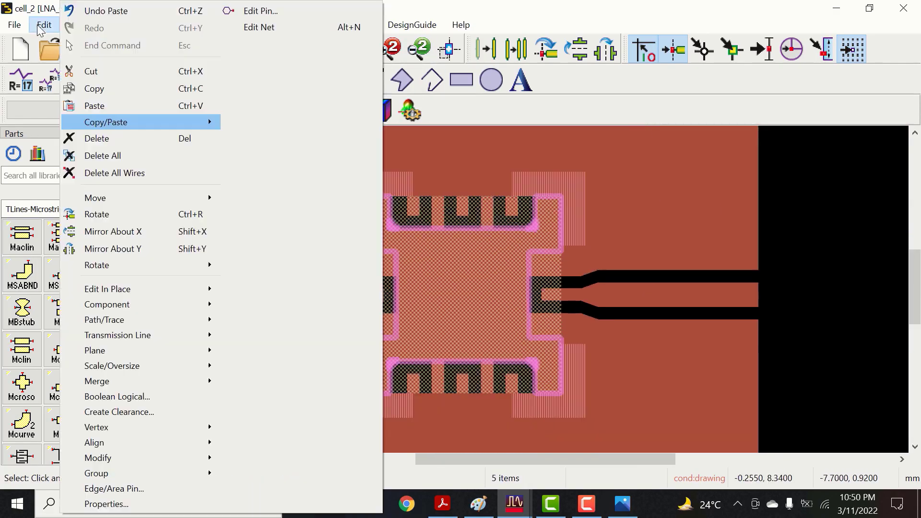
{"action": "left_click", "coordinate": [249, 380]}
{"action": "left_click", "coordinate": [818, 276]}
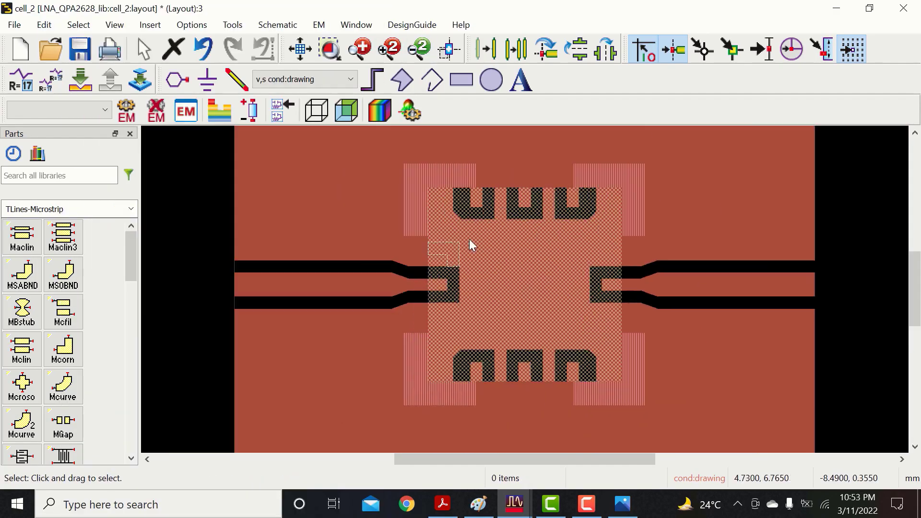
Step: Select all the package pad rectangles on the four sides and combine them into a group
{"action": "left_click", "coordinate": [477, 196]}
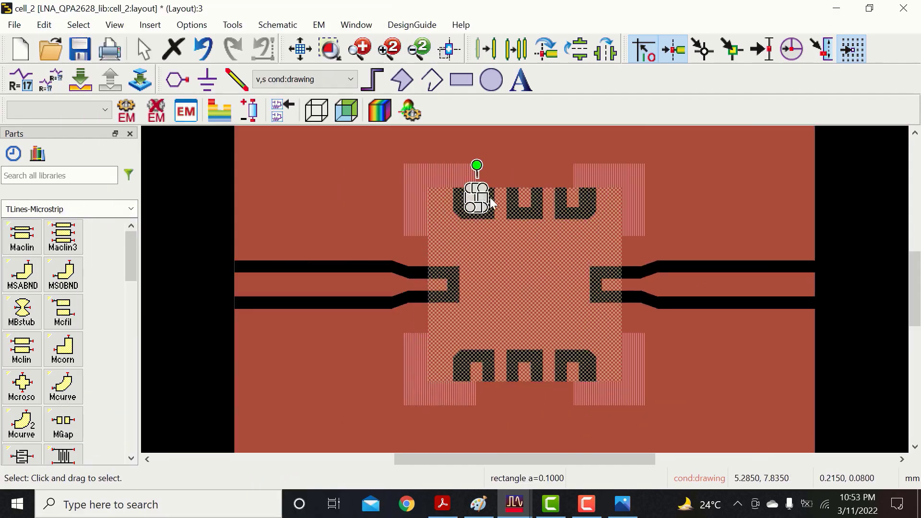
{"action": "left_click", "coordinate": [500, 197], "text": "ctrl"}
{"action": "left_click", "coordinate": [525, 197], "text": "ctrl"}
{"action": "left_click", "coordinate": [549, 196], "text": "ctrl"}
{"action": "left_click", "coordinate": [573, 197], "text": "ctrl"}
{"action": "left_click", "coordinate": [438, 285], "text": "ctrl"}
{"action": "left_click", "coordinate": [500, 371], "text": "ctrl"}
{"action": "left_click", "coordinate": [525, 371], "text": "ctrl"}
{"action": "left_click", "coordinate": [549, 370], "text": "ctrl"}
{"action": "left_click", "coordinate": [573, 370], "text": "ctrl"}
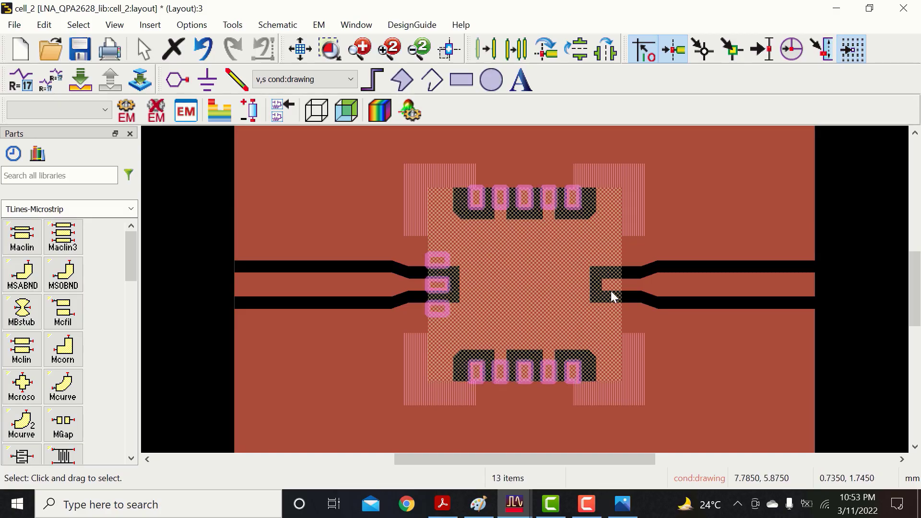
{"action": "left_click", "coordinate": [44, 25]}
{"action": "mouse_move", "coordinate": [190, 473]}
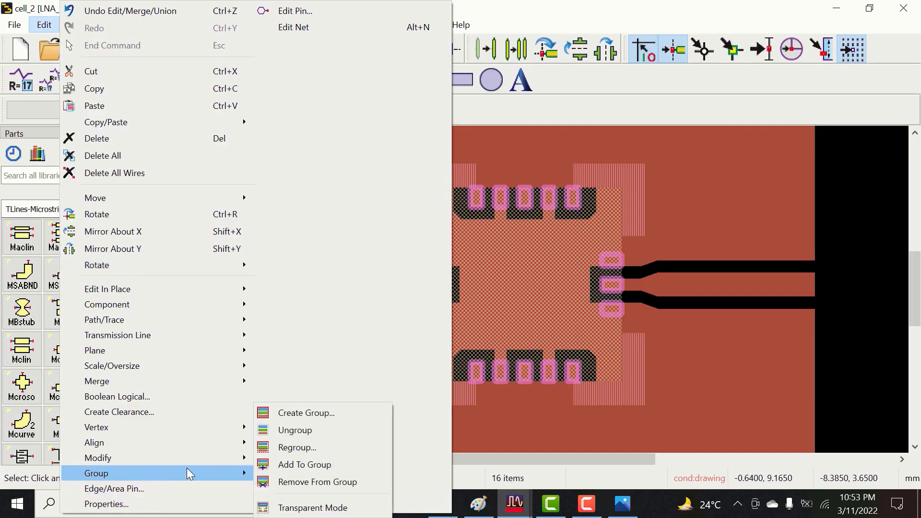
{"action": "left_click", "coordinate": [304, 413]}
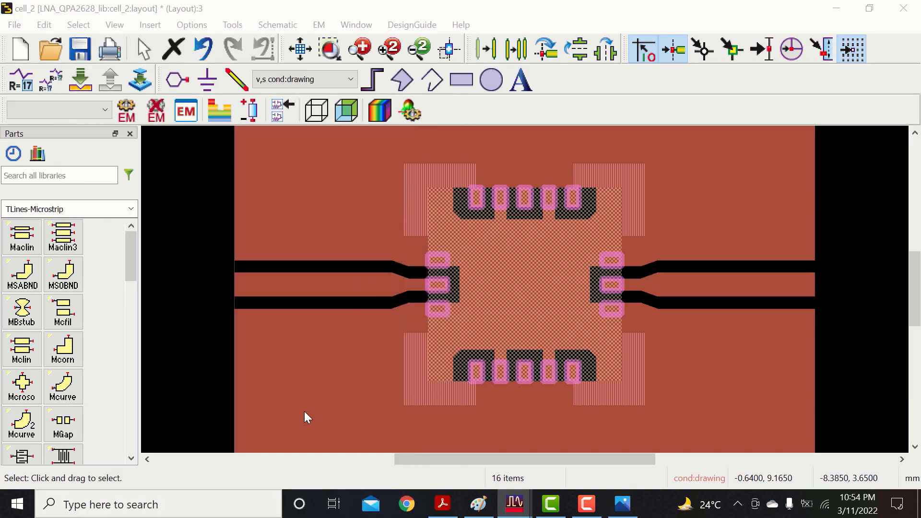
{"action": "left_click", "coordinate": [464, 270]}
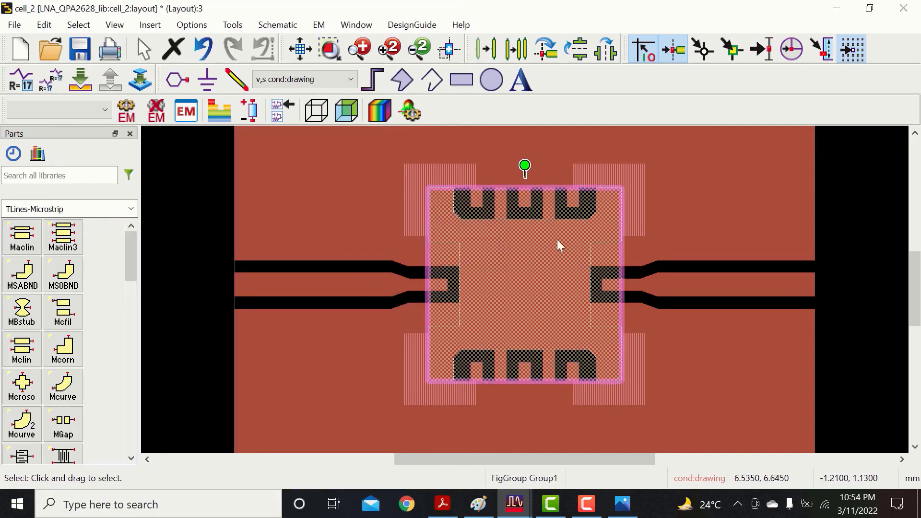
{"action": "left_click", "coordinate": [842, 250]}
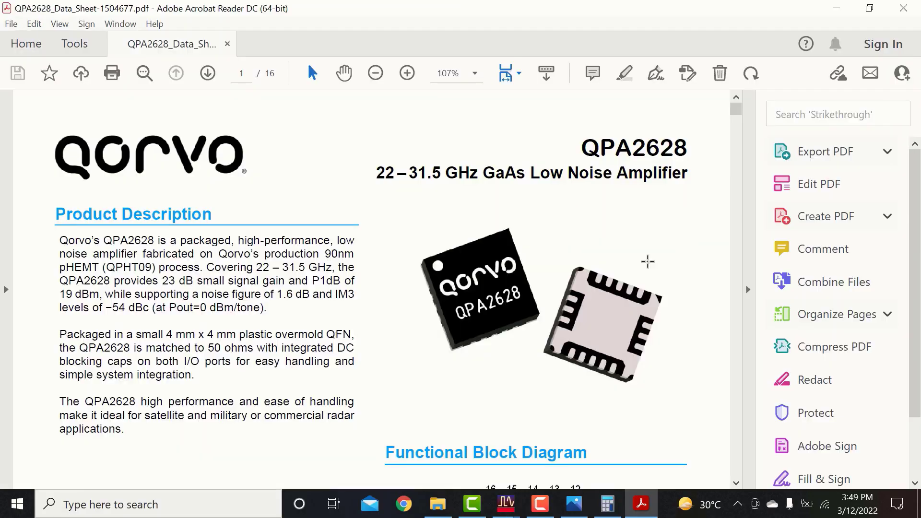
Step: Look through the QPA2628 datasheet, examining the applications circuit with its bias pins and decoupling capacitors
{"action": "scroll", "coordinate": [647, 261], "scroll_direction": "down", "scroll_amount": 10}
{"action": "scroll", "coordinate": [647, 261], "scroll_direction": "down", "scroll_amount": 3}
{"action": "scroll", "coordinate": [647, 261], "scroll_direction": "up", "scroll_amount": 2}
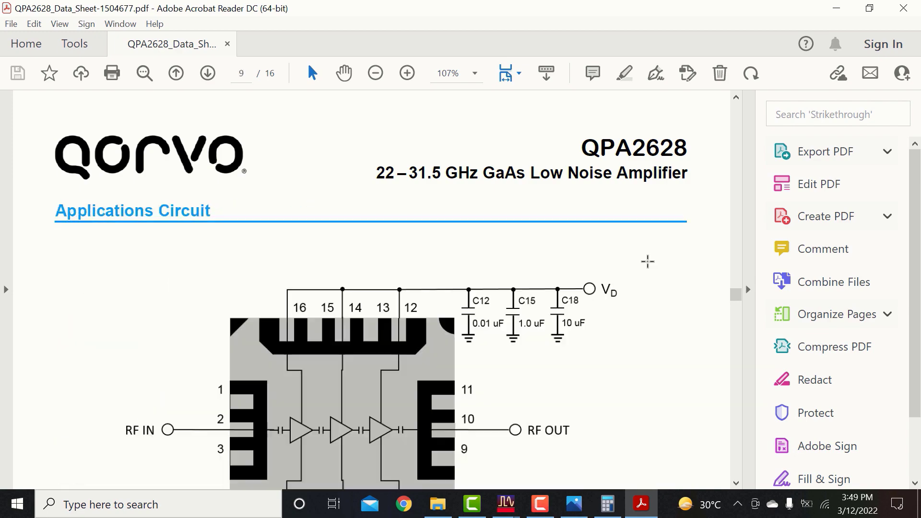
{"action": "scroll", "coordinate": [646, 261], "scroll_direction": "down", "scroll_amount": 1}
{"action": "scroll", "coordinate": [647, 262], "scroll_direction": "down", "scroll_amount": 2}
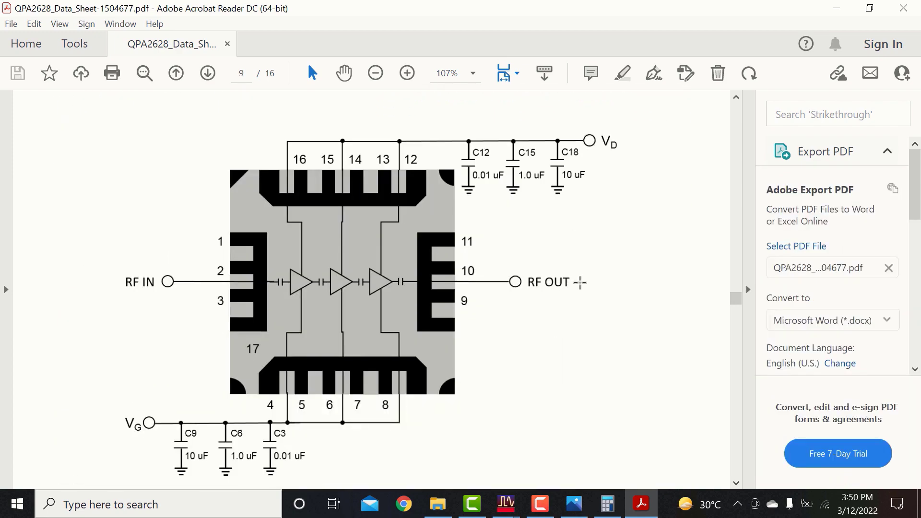
{"action": "scroll", "coordinate": [580, 282], "scroll_direction": "down", "scroll_amount": 12}
{"action": "scroll", "coordinate": [581, 285], "scroll_direction": "down", "scroll_amount": 10}
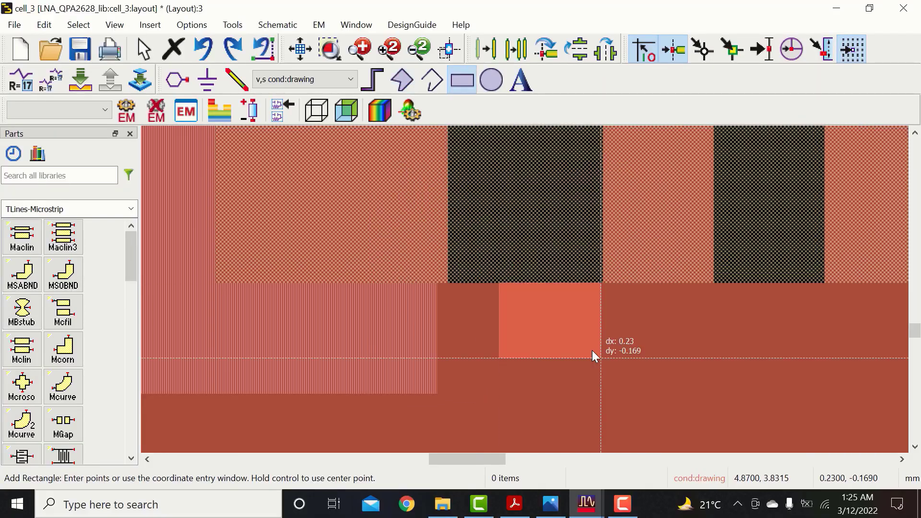
Step: Draw a cond square just below the first slot of the lower pad row, make it 0.25 by 0.25 mm and copy it
{"action": "left_click", "coordinate": [607, 390]}
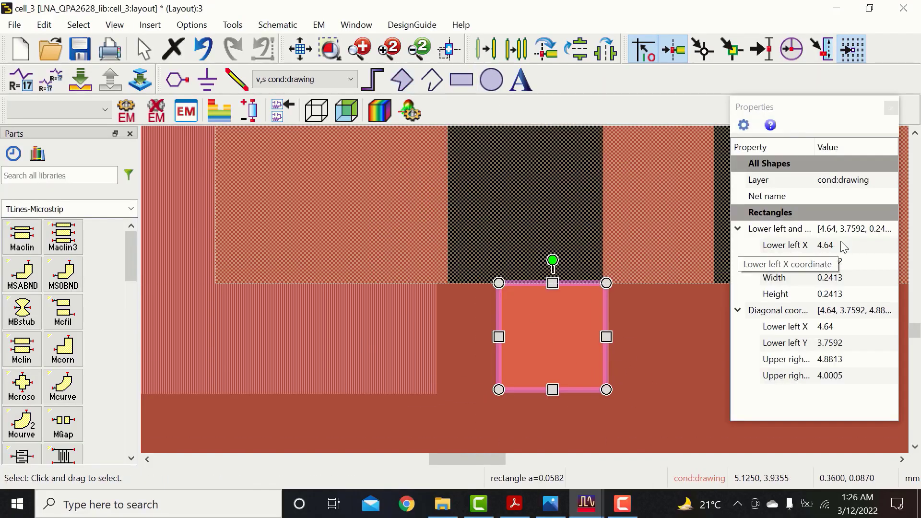
{"action": "type", "text": "0.25"}
{"action": "key", "text": "Return"}
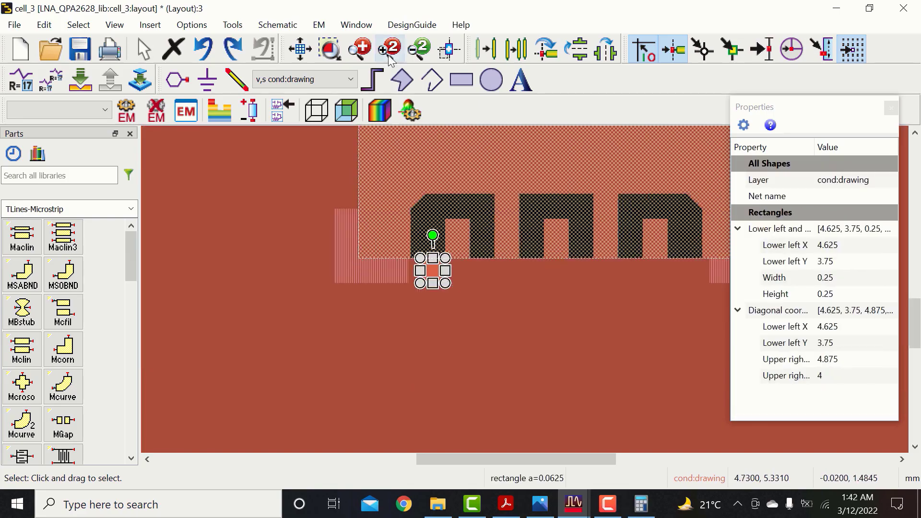
{"action": "scroll", "coordinate": [278, 214], "scroll_direction": "up", "scroll_amount": 2}
{"action": "key", "text": "ctrl+c"}
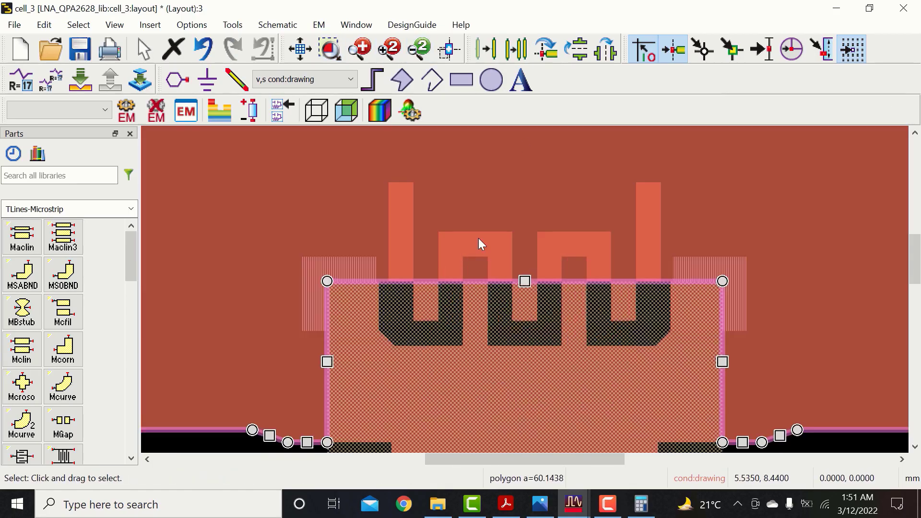
Step: Merge the trace rectangles above the upper pad row with the ground polygon using Union Minus Intersection
{"action": "left_click", "coordinate": [478, 238]}
{"action": "left_click", "coordinate": [451, 269], "text": "ctrl"}
{"action": "left_click", "coordinate": [500, 269], "text": "ctrl"}
{"action": "left_click", "coordinate": [564, 241], "text": "ctrl"}
{"action": "left_click", "coordinate": [599, 270], "text": "ctrl"}
{"action": "left_click", "coordinate": [749, 212], "text": "ctrl"}
{"action": "left_click", "coordinate": [44, 25]}
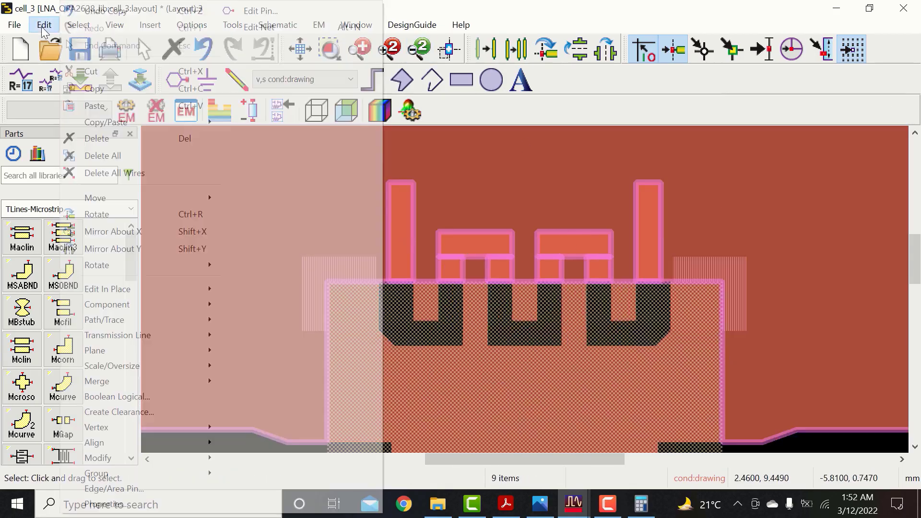
{"action": "mouse_move", "coordinate": [144, 381]}
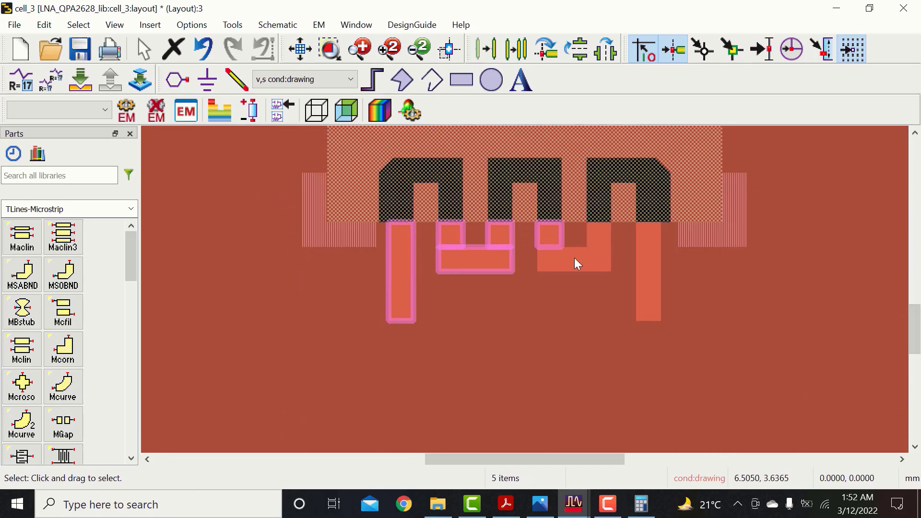
Step: Merge the trace rectangles below the lower pad row with the surrounding ground polygon using Union Minus Intersection
{"action": "left_click", "coordinate": [574, 259], "text": "ctrl"}
{"action": "left_click", "coordinate": [599, 238], "text": "ctrl"}
{"action": "left_click", "coordinate": [648, 259], "text": "ctrl"}
{"action": "left_click", "coordinate": [693, 202], "text": "ctrl"}
{"action": "left_click", "coordinate": [44, 25]}
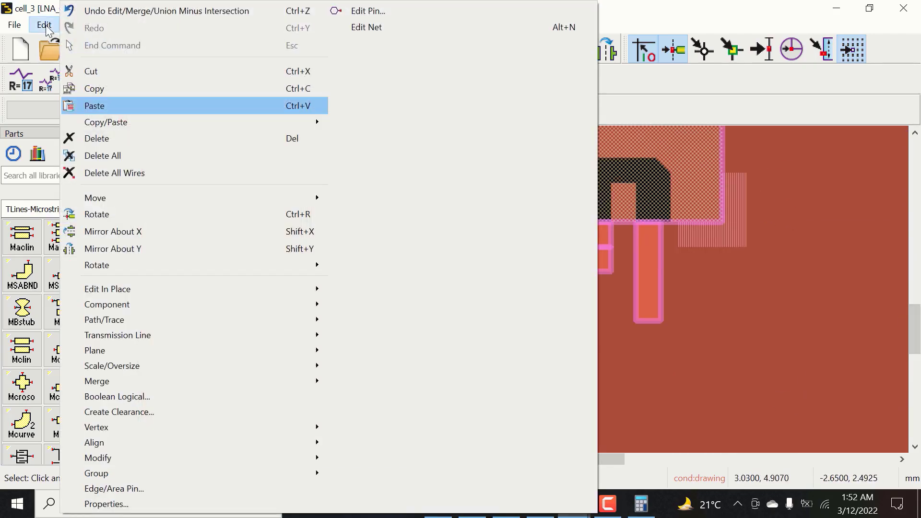
{"action": "mouse_move", "coordinate": [317, 381]}
{"action": "left_click", "coordinate": [362, 382]}
{"action": "left_click", "coordinate": [540, 308]}
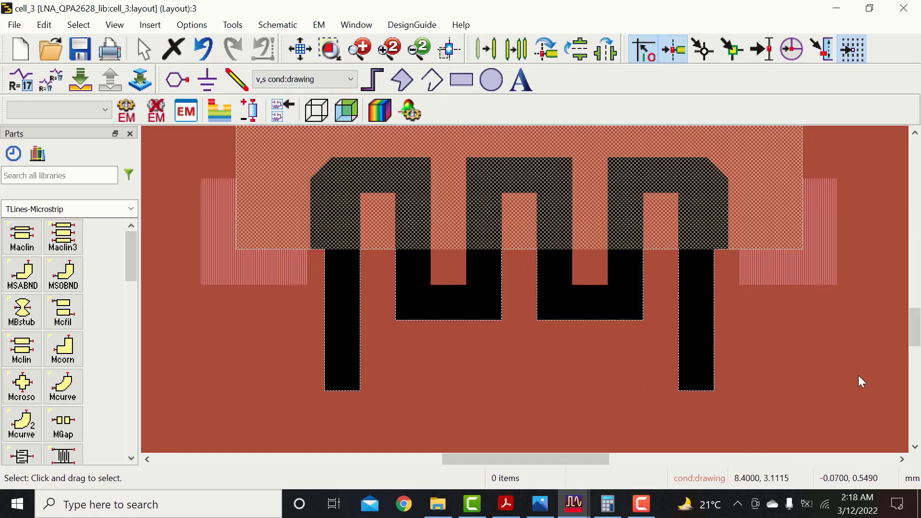
Step: Draw a 1 by 0.5 mm rectangle on the packages:drawing layer over the lower pad row's first slot, with its lower-left Y at 3
{"action": "left_click_drag", "start_coordinate": [917, 306], "coordinate": [914, 328]}
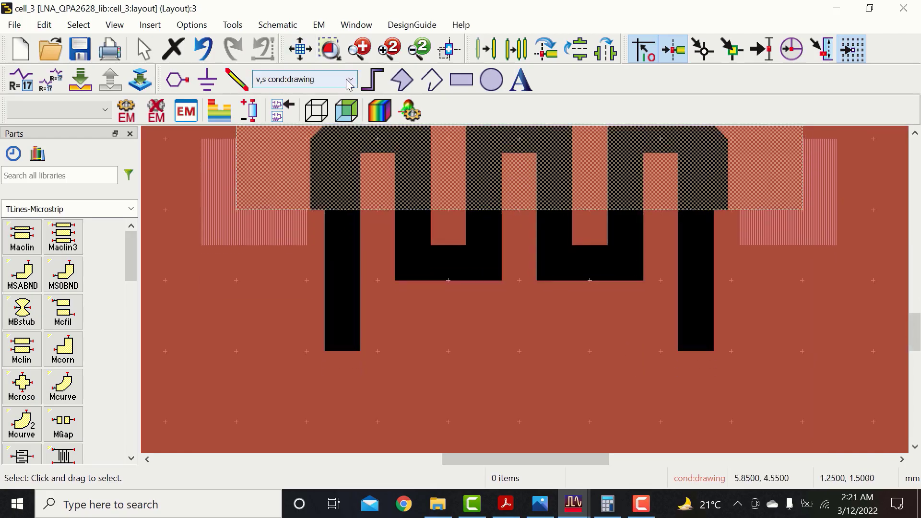
{"action": "left_click", "coordinate": [349, 80]}
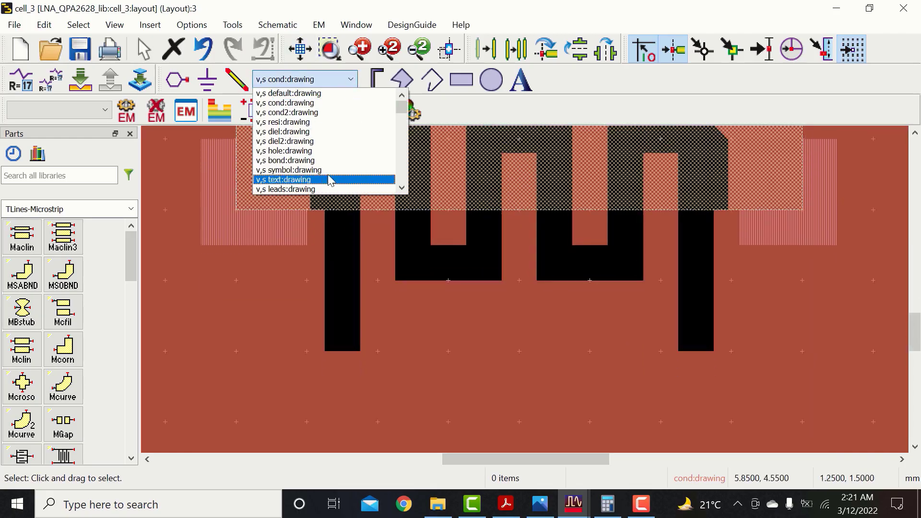
{"action": "left_click", "coordinate": [401, 188]}
{"action": "left_click", "coordinate": [401, 187]}
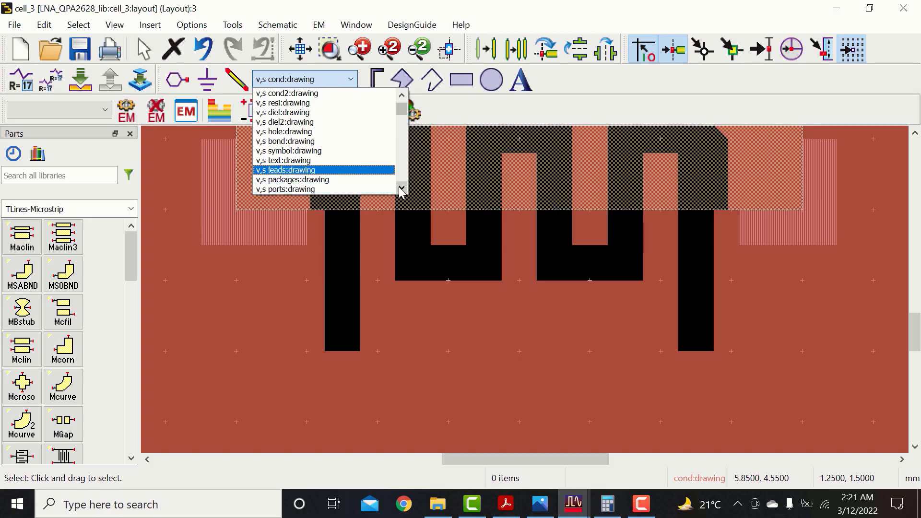
{"action": "left_click", "coordinate": [364, 180]}
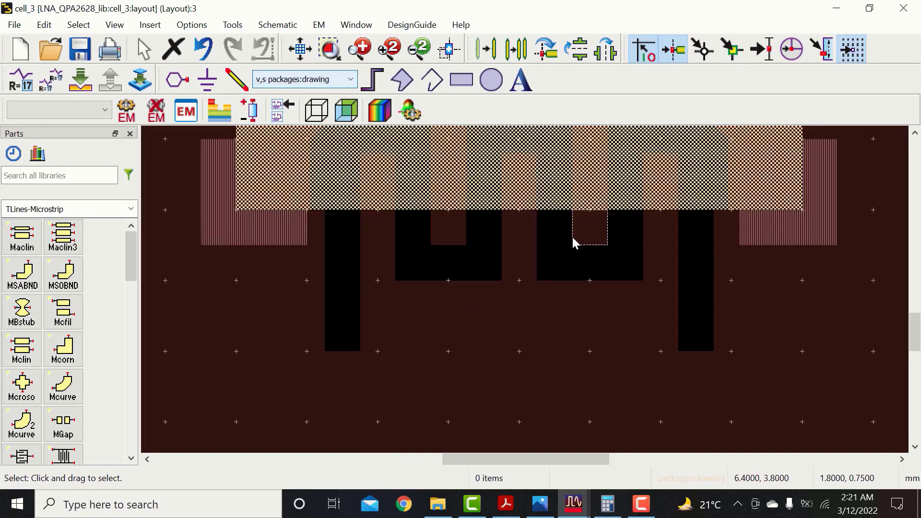
{"action": "key", "text": "ctrl+z"}
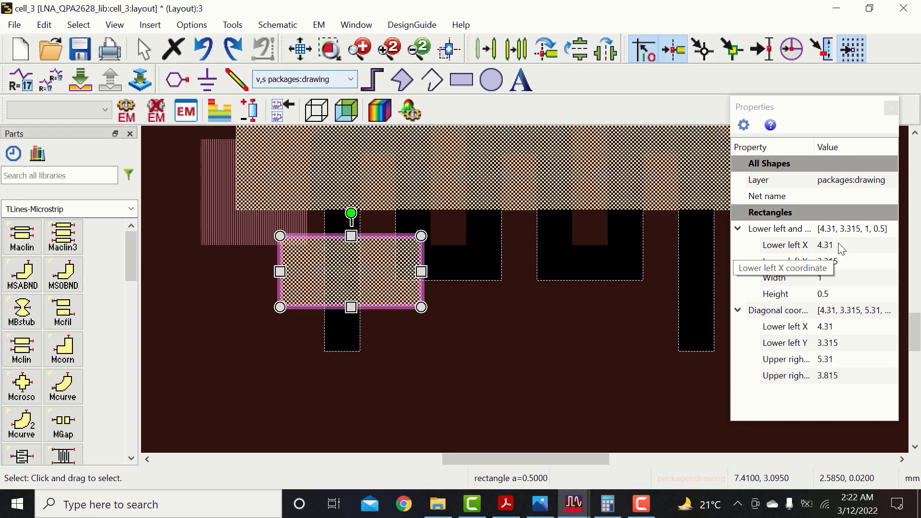
{"action": "left_click", "coordinate": [342, 325]}
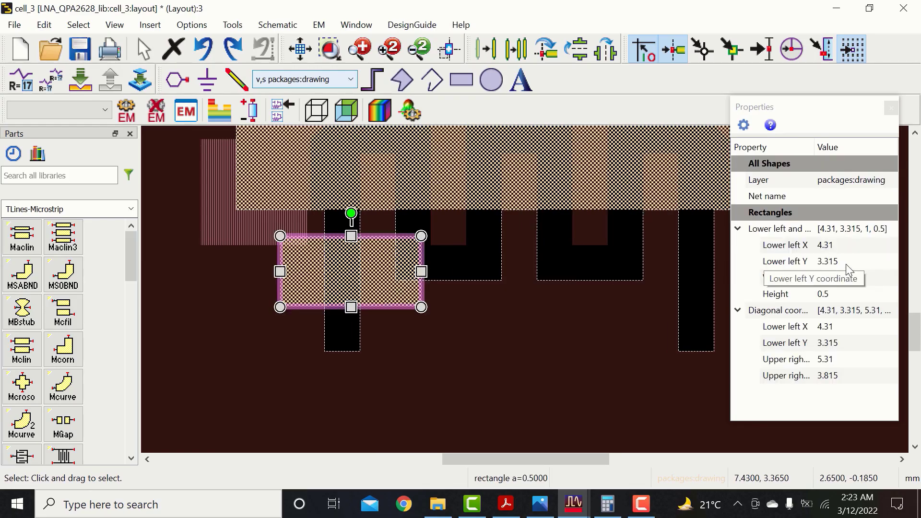
{"action": "left_click", "coordinate": [857, 262]}
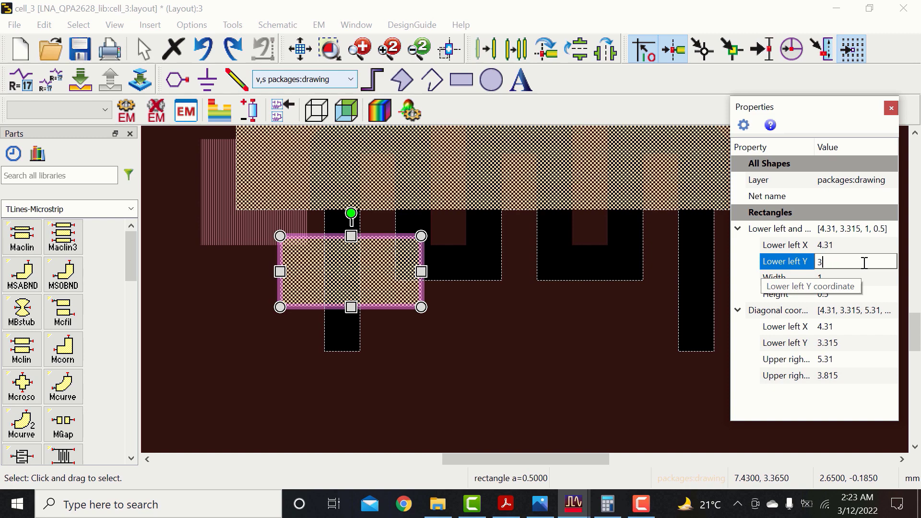
{"action": "key", "text": "Return"}
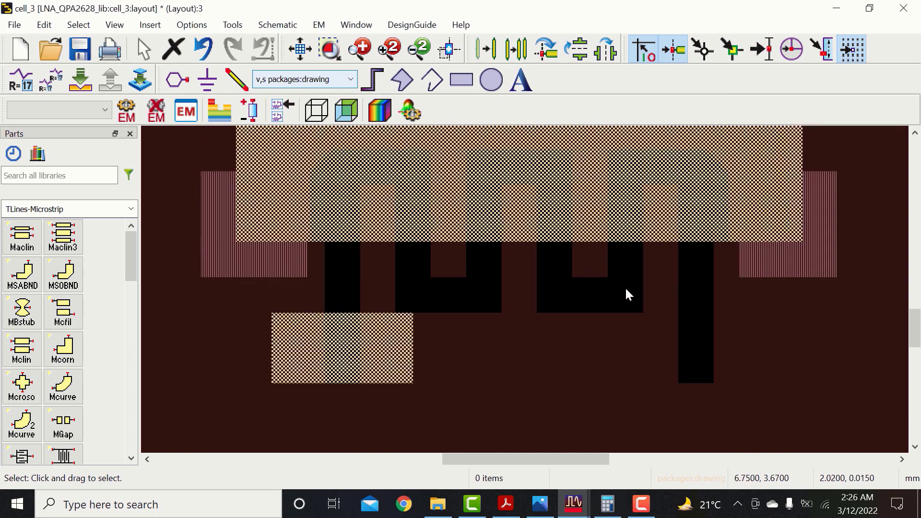
Step: Copy the small packages rectangle onto the first vertical slot above the upper pad row
{"action": "left_click", "coordinate": [341, 339]}
{"action": "scroll", "coordinate": [480, 288], "scroll_direction": "up", "scroll_amount": 5}
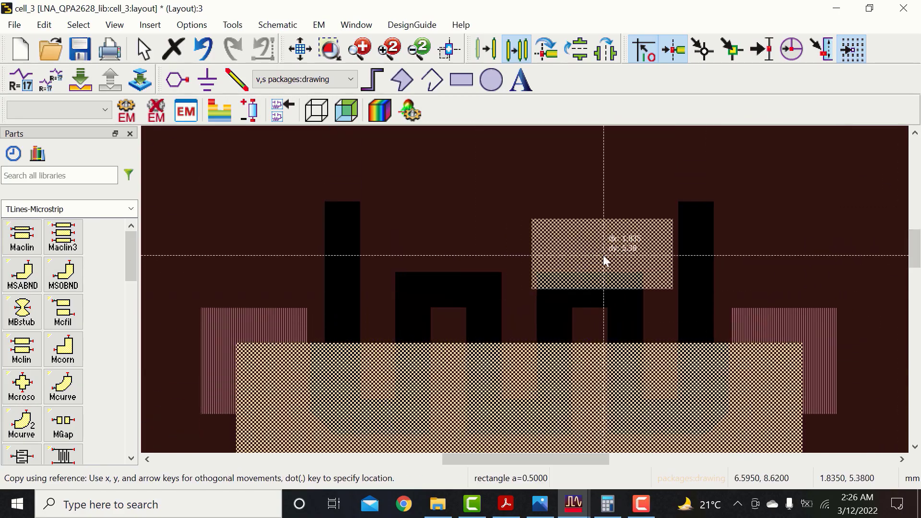
{"action": "left_click", "coordinate": [349, 244]}
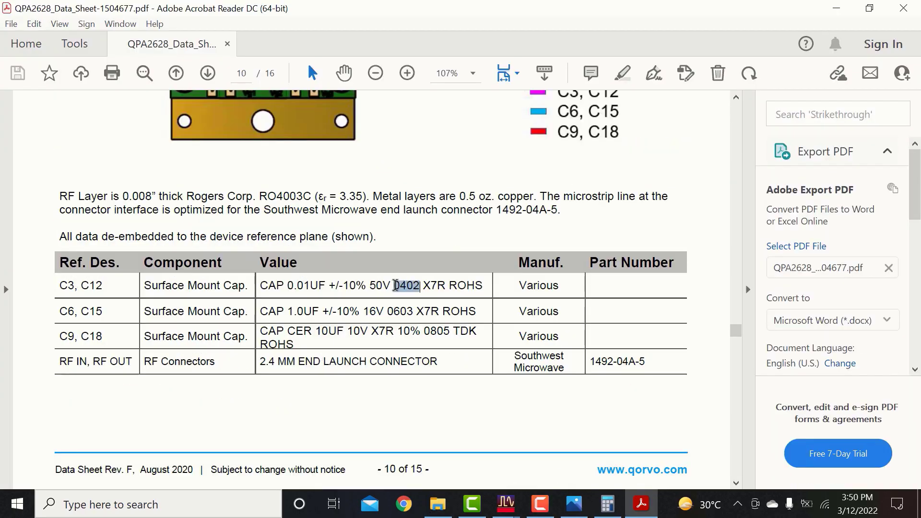
Step: Examine the QPA2628 datasheet's capacitor table with its package sizes and the capacitor connections in the applications circuit
{"action": "left_click", "coordinate": [437, 333]}
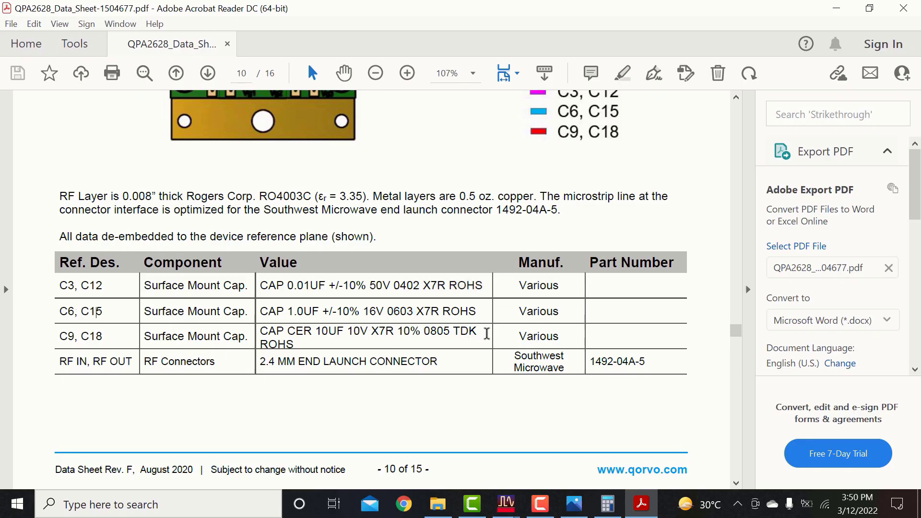
{"action": "scroll", "coordinate": [518, 375], "scroll_direction": "up", "scroll_amount": 15}
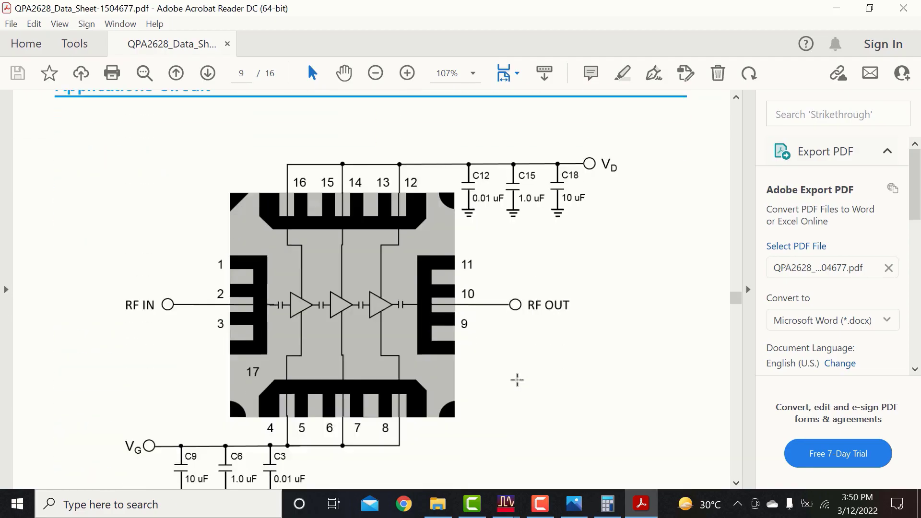
{"action": "scroll", "coordinate": [517, 380], "scroll_direction": "down", "scroll_amount": 2}
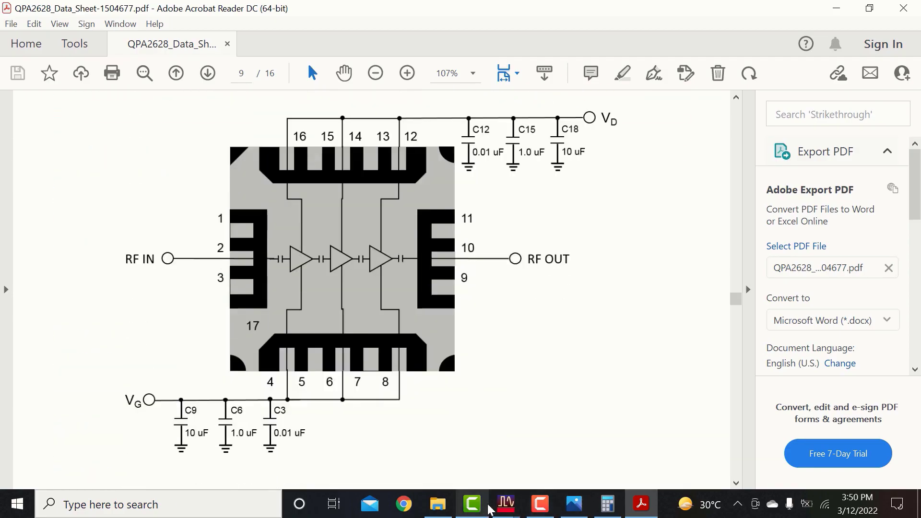
Step: Switch to the ADS layout and draw three cond rectangles below the lower slots, about 1.94 by 0.61, 0.95 by 0.66 and 1.99 by 0.885 mm
{"action": "mouse_move", "coordinate": [506, 506]}
{"action": "left_click", "coordinate": [592, 465]}
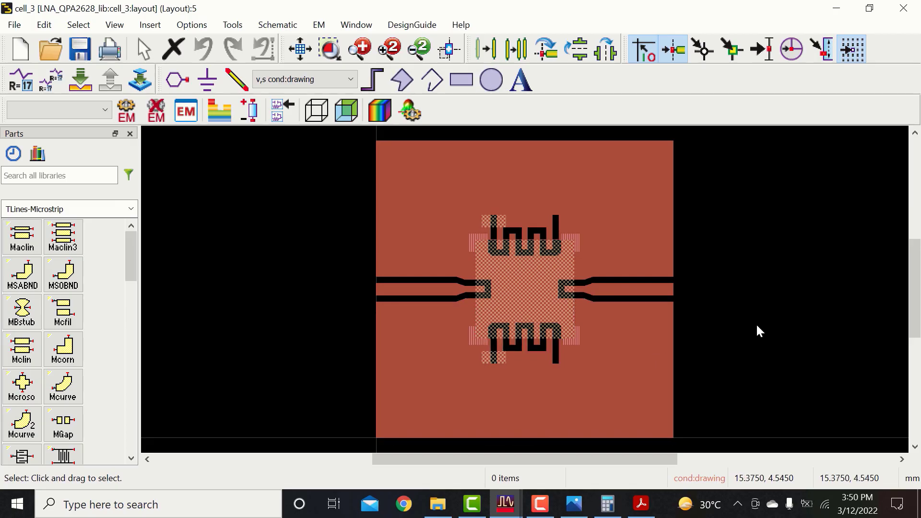
{"action": "scroll", "coordinate": [526, 376], "scroll_direction": "up", "scroll_amount": 8}
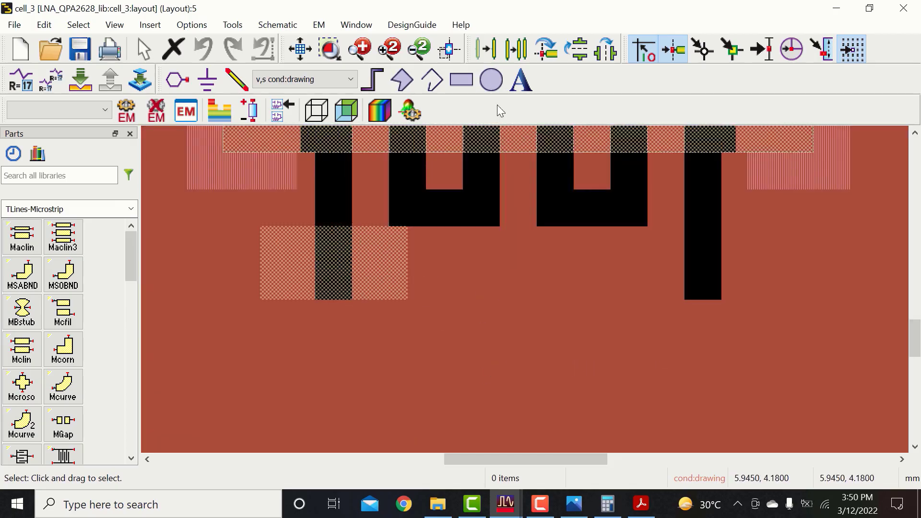
{"action": "left_click", "coordinate": [461, 80]}
{"action": "left_click", "coordinate": [202, 299]}
{"action": "left_click", "coordinate": [487, 389]}
{"action": "left_click", "coordinate": [648, 302]}
{"action": "left_click", "coordinate": [789, 398]}
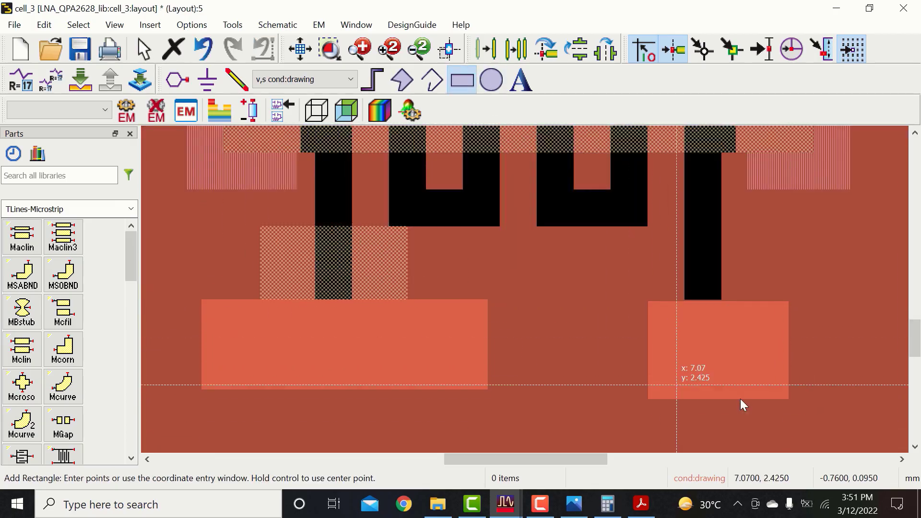
{"action": "scroll", "coordinate": [678, 384], "scroll_direction": "down", "scroll_amount": 2}
{"action": "left_click", "coordinate": [549, 315]}
{"action": "left_click", "coordinate": [785, 421]}
{"action": "key", "text": "Escape"}
Step: Set the first drawn rectangle's lower-left corner to 4.5, 2.2 and its size to 1.5 by 0.8 mm
{"action": "double_click", "coordinate": [425, 278]}
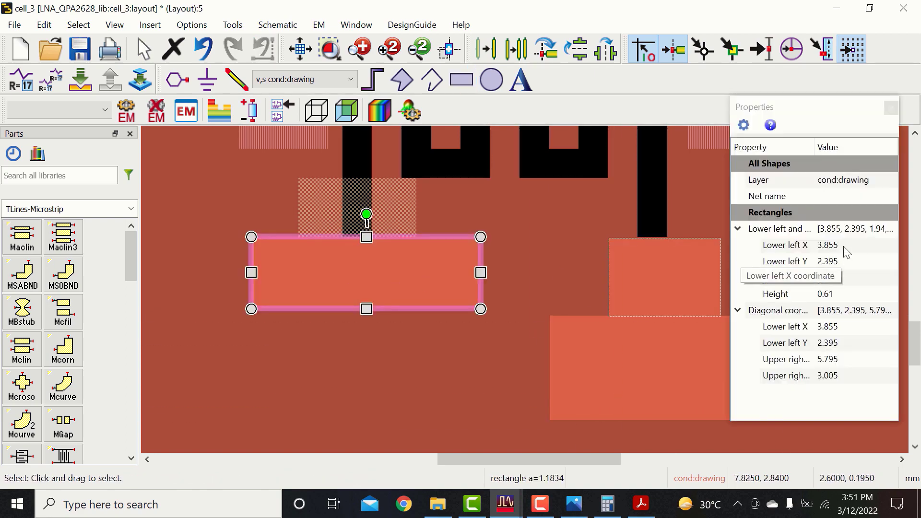
{"action": "double_click", "coordinate": [843, 246]}
{"action": "type", "text": "4.5"}
{"action": "key", "text": "Return"}
{"action": "double_click", "coordinate": [842, 261]}
{"action": "type", "text": "2.2"}
{"action": "key", "text": "Return"}
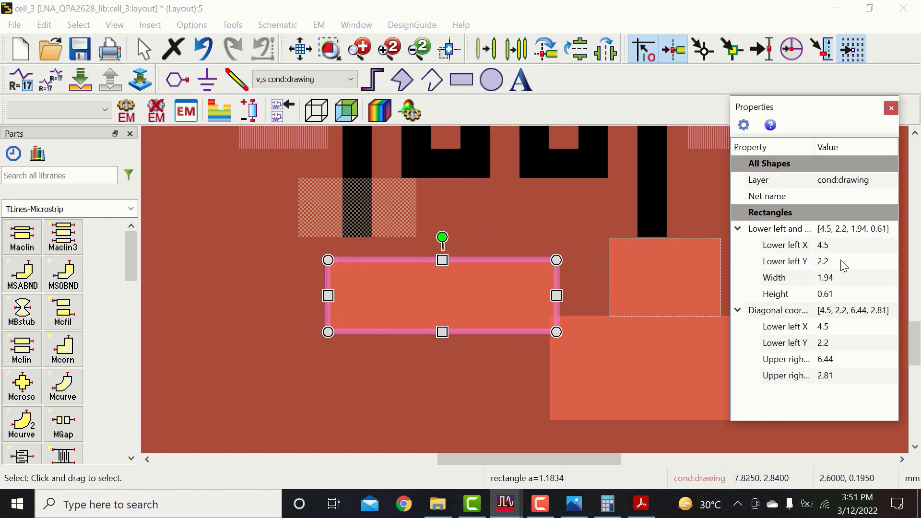
{"action": "double_click", "coordinate": [844, 277]}
{"action": "type", "text": "1.5"}
{"action": "key", "text": "Return"}
{"action": "double_click", "coordinate": [840, 294]}
{"action": "type", "text": "0.8"}
{"action": "key", "text": "Return"}
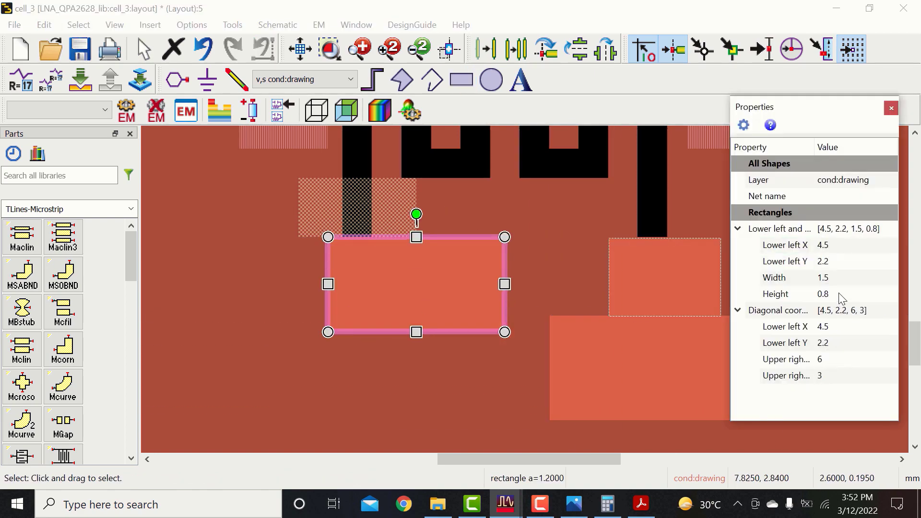
Step: Set the rectangle beneath the last lower slot to lower-left corner 3, 2.2, width 1.5 and height 0.5 mm
{"action": "left_click", "coordinate": [669, 291]}
{"action": "double_click", "coordinate": [841, 248]}
{"action": "type", "text": "3"}
{"action": "key", "text": "Return"}
{"action": "double_click", "coordinate": [842, 261]}
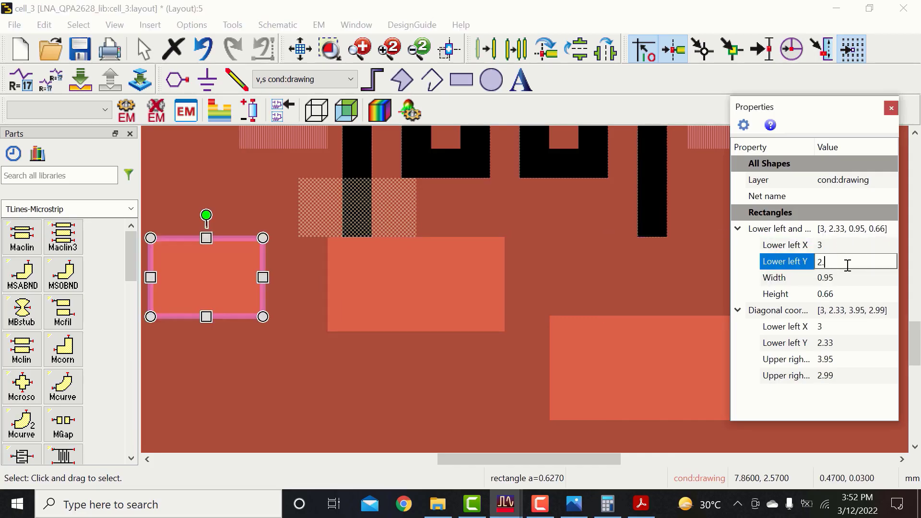
{"action": "type", "text": "2.2"}
{"action": "key", "text": "Return"}
{"action": "double_click", "coordinate": [845, 277]}
{"action": "type", "text": "1.5"}
{"action": "key", "text": "Return"}
{"action": "double_click", "coordinate": [845, 294]}
{"action": "type", "text": "0.5"}
{"action": "key", "text": "Return"}
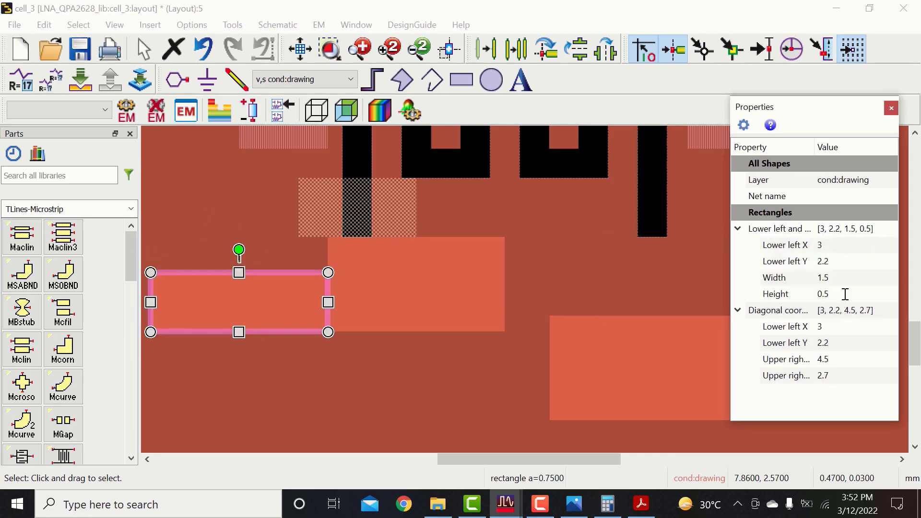
Step: Move the third drawn rectangle's lower-left corner to 7, 2 and set its width to 0.5 mm
{"action": "left_click", "coordinate": [678, 344]}
{"action": "double_click", "coordinate": [840, 244]}
{"action": "type", "text": "7"}
{"action": "double_click", "coordinate": [834, 262]}
{"action": "type", "text": "2"}
{"action": "key", "text": "Return"}
{"action": "double_click", "coordinate": [825, 277]}
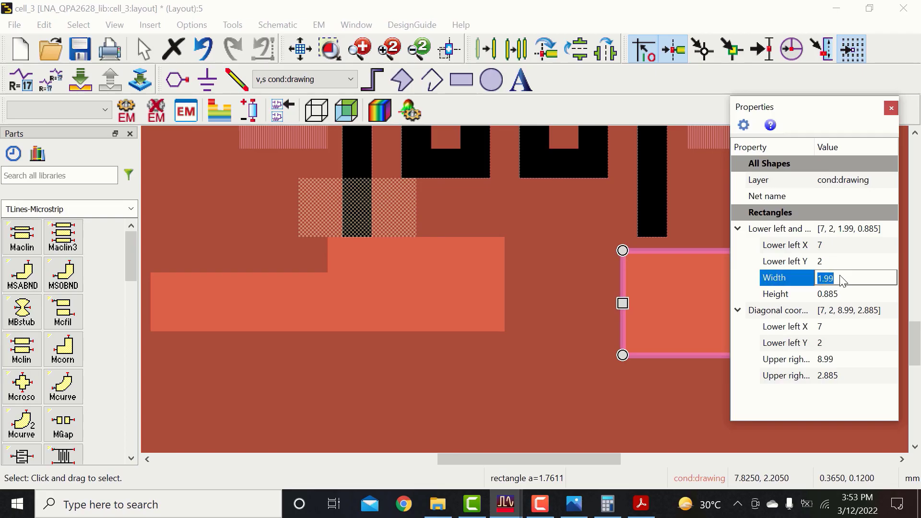
{"action": "type", "text": "0.5"}
{"action": "key", "text": "Return"}
{"action": "double_click", "coordinate": [842, 294]}
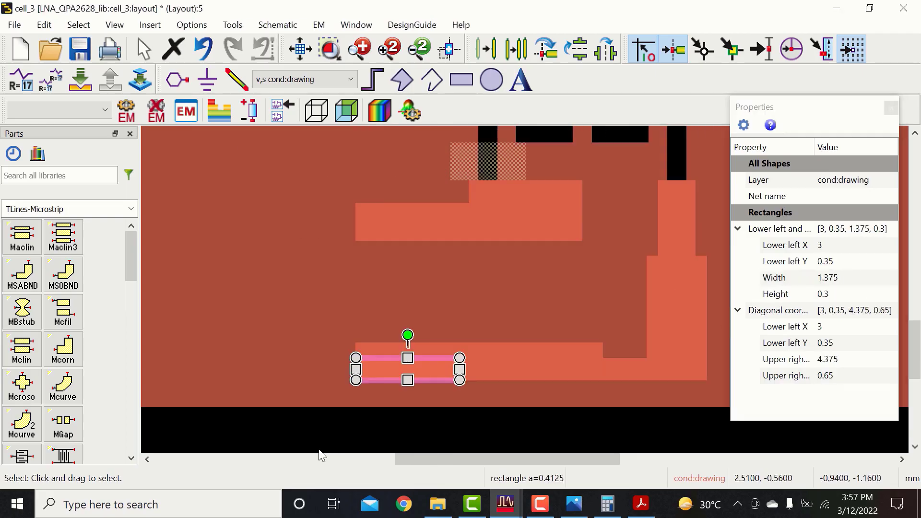
Step: Set the lower-left X of the 1.375 by 0.3 mm rectangle near the board's lower edge to 6.275
{"action": "double_click", "coordinate": [855, 243]}
{"action": "type", "text": "6.275"}
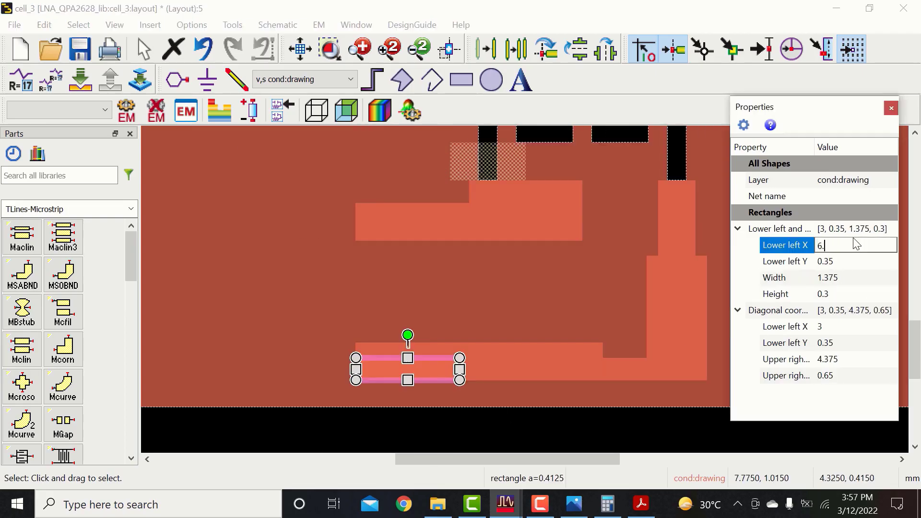
{"action": "key", "text": "Return"}
{"action": "left_click", "coordinate": [603, 426]}
Step: Draw two concentric cond circles beside the left ends of the horizontal bars, with radii of about 1.3 and 0.7 mm
{"action": "left_click", "coordinate": [491, 80]}
{"action": "left_click", "coordinate": [288, 286]}
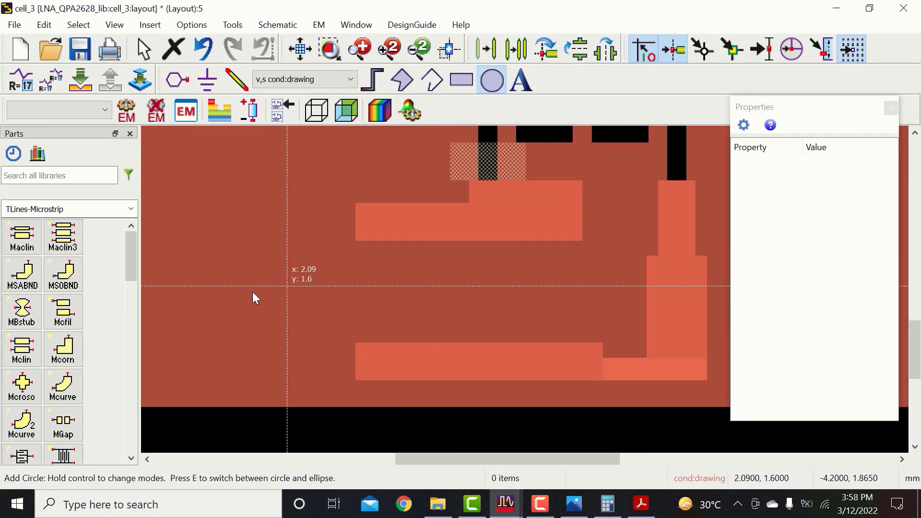
{"action": "left_click", "coordinate": [191, 298]}
{"action": "left_click", "coordinate": [286, 284]}
{"action": "left_click", "coordinate": [309, 234]}
{"action": "key", "text": "Escape"}
Step: Centre the larger circle at 3, 1.525 and resize its radius to meet the outer edges of the two horizontal bars
{"action": "left_click", "coordinate": [333, 312], "text": "ctrl"}
{"action": "left_click", "coordinate": [363, 314]}
{"action": "left_click", "coordinate": [363, 315]}
{"action": "double_click", "coordinate": [870, 233]}
{"action": "type", "text": "3"}
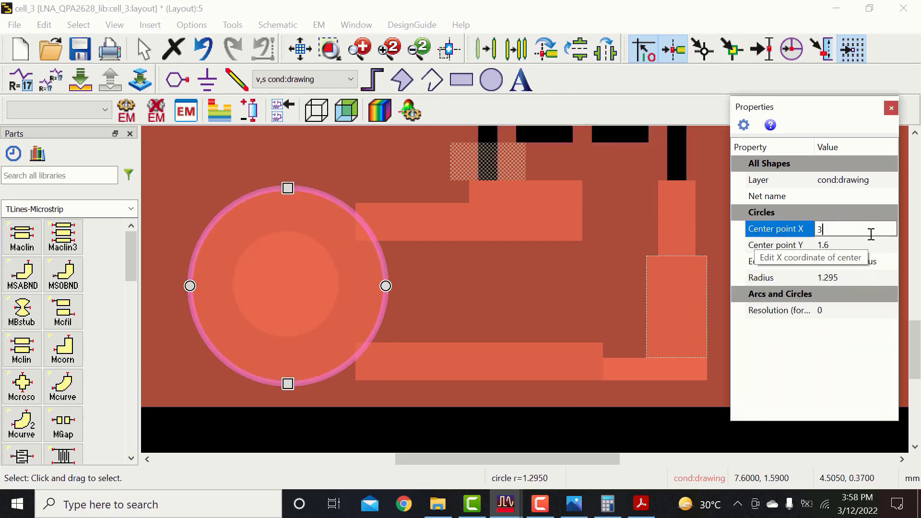
{"action": "key", "text": "Return"}
{"action": "double_click", "coordinate": [853, 245]}
{"action": "type", "text": "1.525"}
{"action": "key", "text": "Return"}
{"action": "double_click", "coordinate": [844, 277]}
{"action": "type", "text": "0.7"}
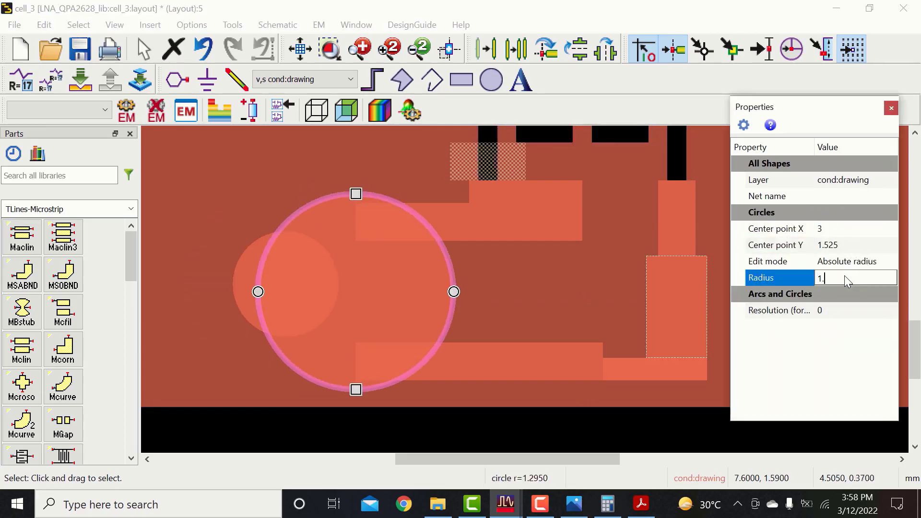
{"action": "key", "text": "Return"}
Step: Centre the smaller circle at 3, 1.525 and set its radius to 0.675 mm
{"action": "double_click", "coordinate": [846, 246]}
{"action": "key", "text": "Return"}
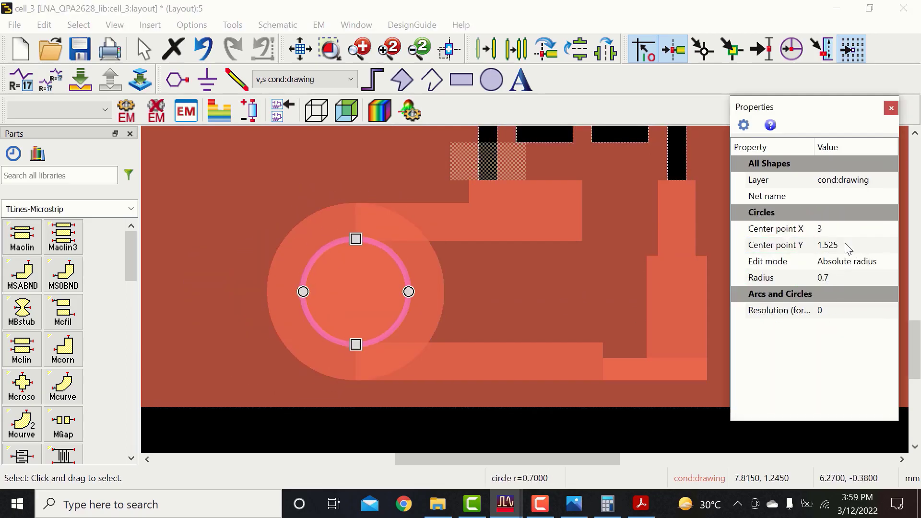
{"action": "double_click", "coordinate": [850, 278]}
{"action": "type", "text": "0.675"}
{"action": "key", "text": "Return"}
{"action": "left_click", "coordinate": [472, 432]}
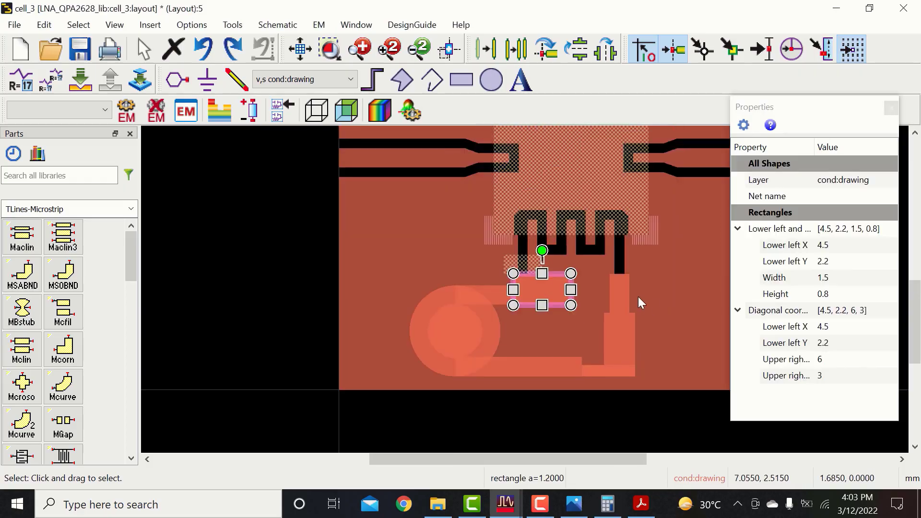
Step: Merge the bias-line shapes with the ground polygon using Union Minus Intersection and delete the leftover wedges where the ring overlaps the bars
{"action": "left_click", "coordinate": [44, 27]}
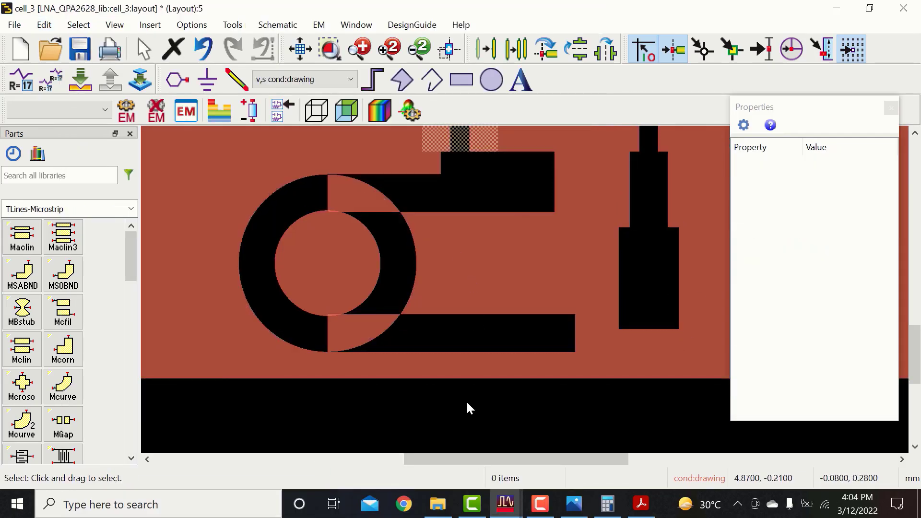
{"action": "left_click", "coordinate": [461, 263]}
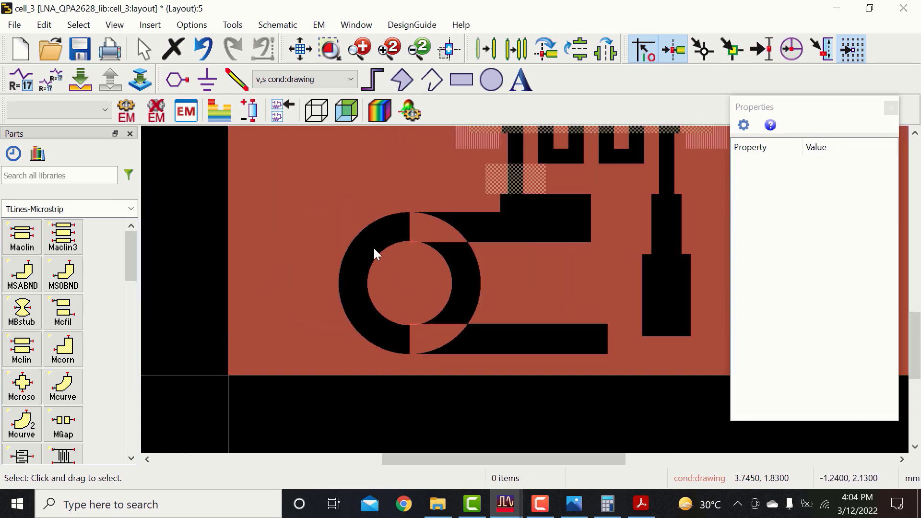
{"action": "left_click", "coordinate": [517, 408]}
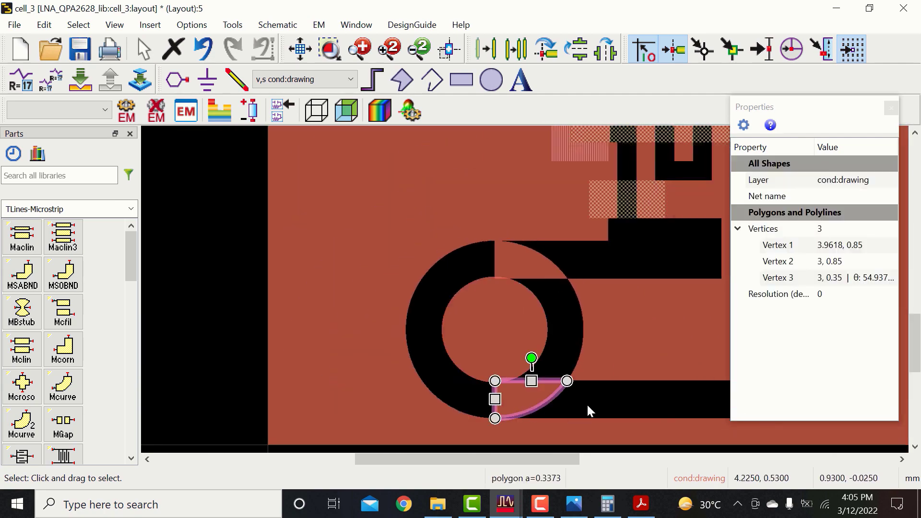
{"action": "key", "text": "Delete"}
{"action": "scroll", "coordinate": [557, 369], "scroll_direction": "down", "scroll_amount": 2}
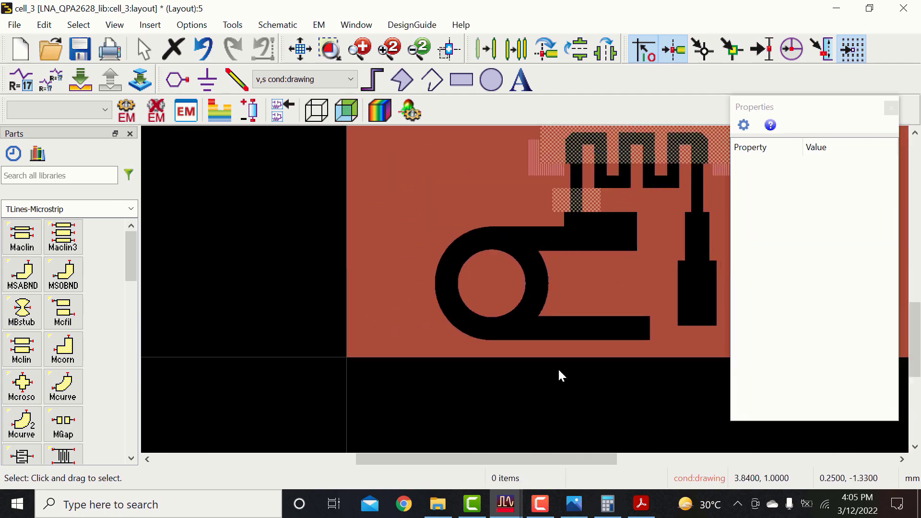
Step: Draw a cond rectangle about 1.86 by 1.37 mm between the two bias-line bars, covering the right part of the ring
{"action": "scroll", "coordinate": [551, 288], "scroll_direction": "up", "scroll_amount": 2}
{"action": "left_click", "coordinate": [458, 81]}
{"action": "scroll", "coordinate": [551, 316], "scroll_direction": "down", "scroll_amount": 3}
{"action": "scroll", "coordinate": [570, 281], "scroll_direction": "up", "scroll_amount": 9}
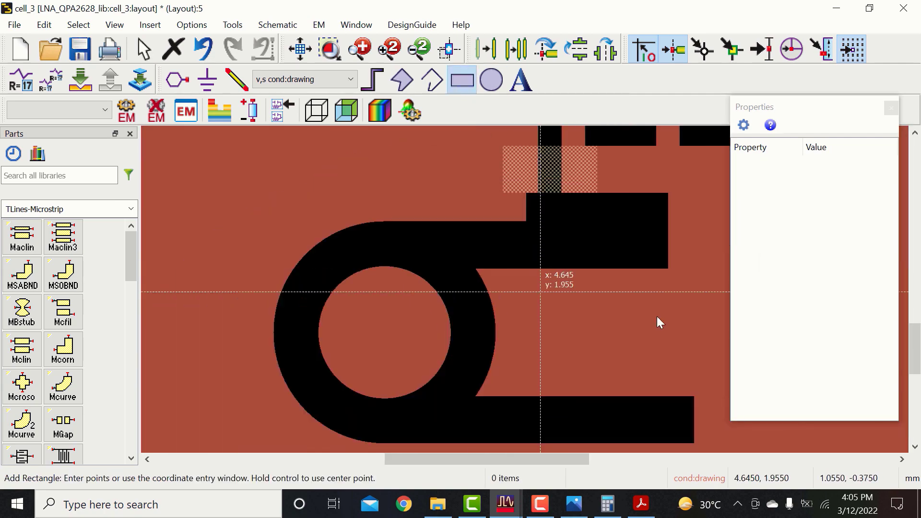
{"action": "left_click", "coordinate": [489, 236]}
{"action": "scroll", "coordinate": [508, 300], "scroll_direction": "down", "scroll_amount": 9}
{"action": "scroll", "coordinate": [384, 383], "scroll_direction": "up", "scroll_amount": 4}
{"action": "scroll", "coordinate": [530, 302], "scroll_direction": "up", "scroll_amount": 2}
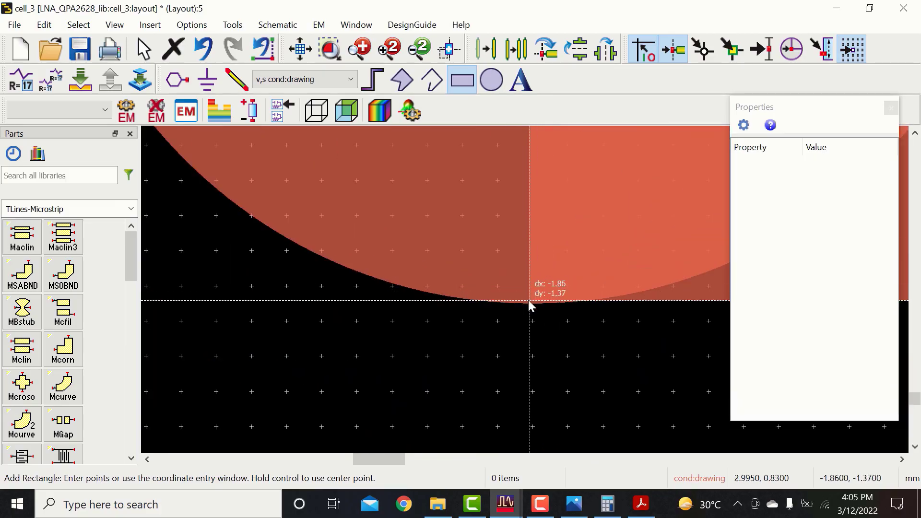
{"action": "left_click", "coordinate": [529, 304]}
{"action": "scroll", "coordinate": [541, 316], "scroll_direction": "down", "scroll_amount": 6}
Step: Merge the rectangle and the inner circle with the lower ground polygon using Union, leaving a U-shaped bias-line cutout
{"action": "key", "text": "Escape"}
{"action": "left_click", "coordinate": [654, 253]}
{"action": "left_click", "coordinate": [508, 257], "text": "ctrl"}
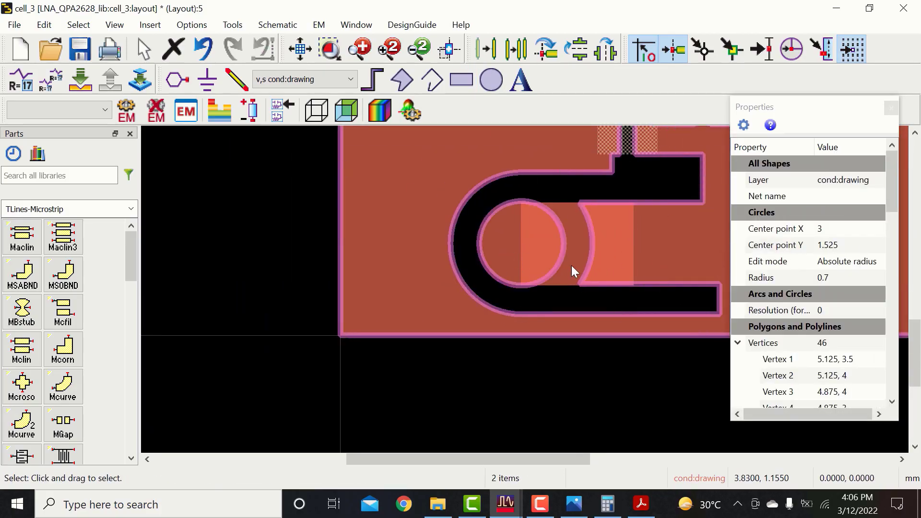
{"action": "left_click", "coordinate": [572, 265], "text": "ctrl"}
{"action": "left_click", "coordinate": [44, 25]}
{"action": "mouse_move", "coordinate": [103, 381]}
{"action": "left_click", "coordinate": [277, 382]}
{"action": "left_click", "coordinate": [484, 381]}
Step: Move the stepped section of the lower bar's upper edge to y 0.825, level with the rest of that edge
{"action": "scroll", "coordinate": [638, 326], "scroll_direction": "up", "scroll_amount": 3}
{"action": "left_click", "coordinate": [608, 286]}
{"action": "scroll", "coordinate": [623, 298], "scroll_direction": "up", "scroll_amount": 2}
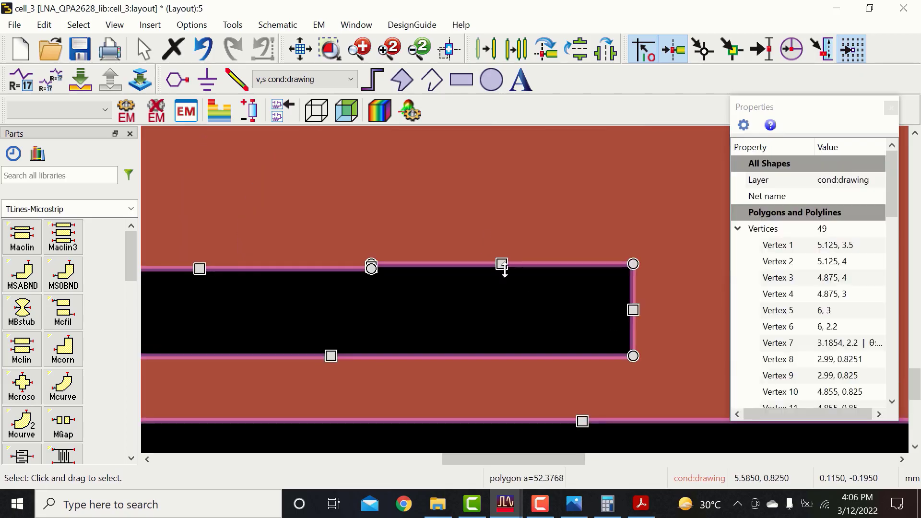
{"action": "scroll", "coordinate": [502, 269], "scroll_direction": "up", "scroll_amount": 3}
{"action": "left_click_drag", "start_coordinate": [504, 265], "coordinate": [529, 274]}
{"action": "left_click", "coordinate": [531, 303]}
{"action": "left_click", "coordinate": [530, 276]}
{"action": "left_click", "coordinate": [453, 324]}
Step: Delete the upper ground polygon above the RF lines
{"action": "scroll", "coordinate": [456, 325], "scroll_direction": "down", "scroll_amount": 4}
{"action": "scroll", "coordinate": [542, 261], "scroll_direction": "down", "scroll_amount": 6}
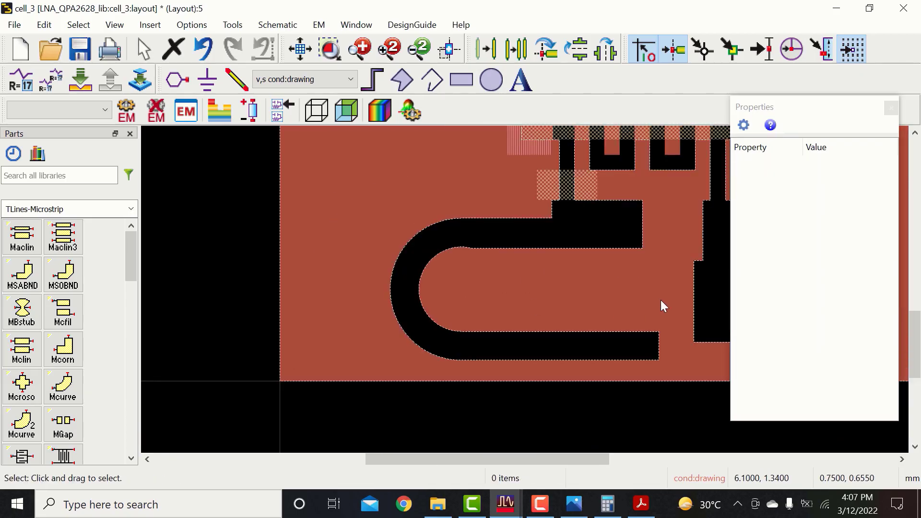
{"action": "scroll", "coordinate": [525, 288], "scroll_direction": "up", "scroll_amount": 2}
{"action": "left_click", "coordinate": [602, 283]}
{"action": "scroll", "coordinate": [681, 321], "scroll_direction": "down", "scroll_amount": 4}
{"action": "left_click", "coordinate": [530, 204]}
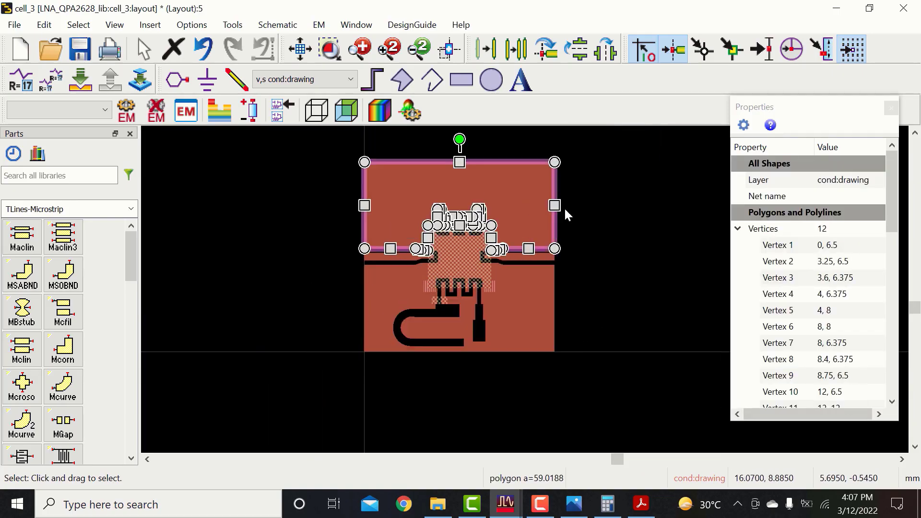
{"action": "scroll", "coordinate": [445, 269], "scroll_direction": "up", "scroll_amount": 10}
{"action": "scroll", "coordinate": [446, 287], "scroll_direction": "down", "scroll_amount": 8}
{"action": "scroll", "coordinate": [467, 221], "scroll_direction": "up", "scroll_amount": 8}
{"action": "scroll", "coordinate": [542, 221], "scroll_direction": "down", "scroll_amount": 10}
{"action": "left_click", "coordinate": [544, 262]}
{"action": "key", "text": "Delete"}
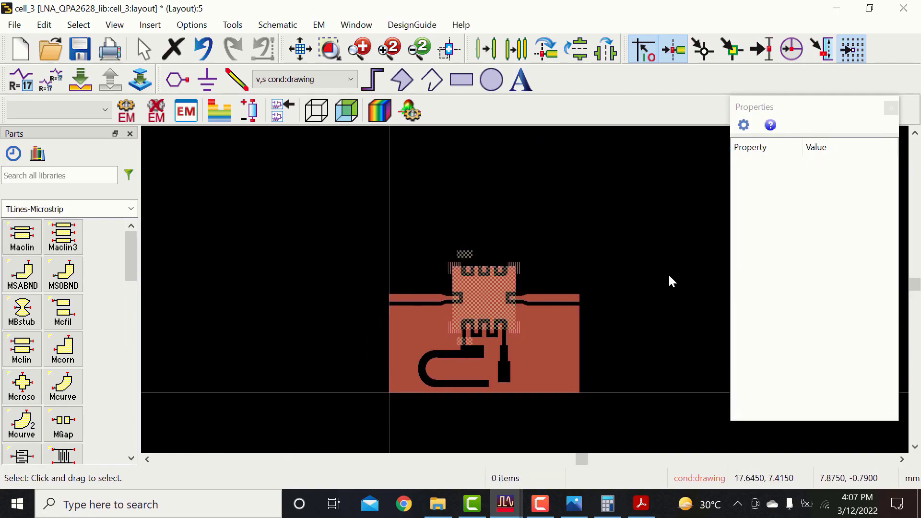
Step: Copy the lower ground polygon with 6, 6 as the reference point and place it mirrored on the upper half of the board
{"action": "left_click", "coordinate": [571, 342]}
{"action": "left_click", "coordinate": [516, 50]}
{"action": "scroll", "coordinate": [470, 356], "scroll_direction": "up", "scroll_amount": 8}
{"action": "scroll", "coordinate": [525, 272], "scroll_direction": "down", "scroll_amount": 8}
{"action": "scroll", "coordinate": [530, 221], "scroll_direction": "up", "scroll_amount": 8}
{"action": "scroll", "coordinate": [535, 286], "scroll_direction": "up", "scroll_amount": 3}
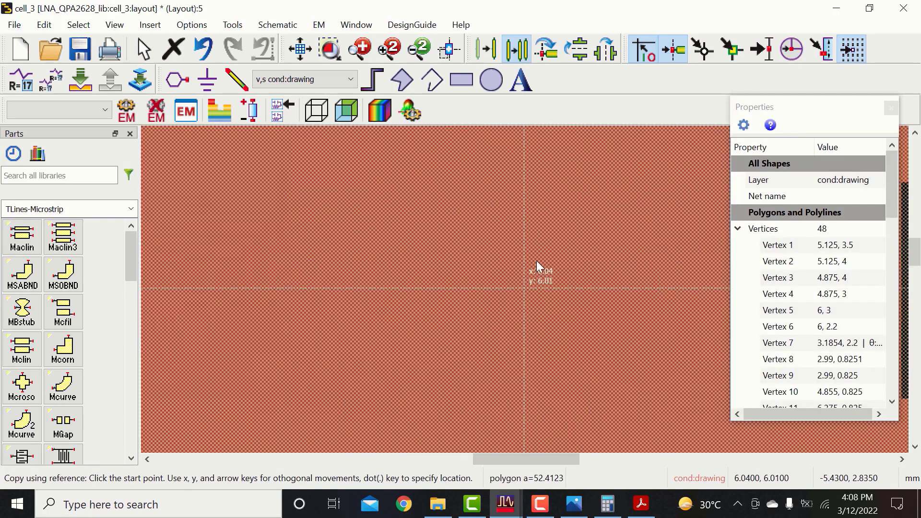
{"action": "left_click", "coordinate": [402, 286]}
{"action": "scroll", "coordinate": [527, 300], "scroll_direction": "down", "scroll_amount": 4}
{"action": "scroll", "coordinate": [527, 287], "scroll_direction": "up", "scroll_amount": 4}
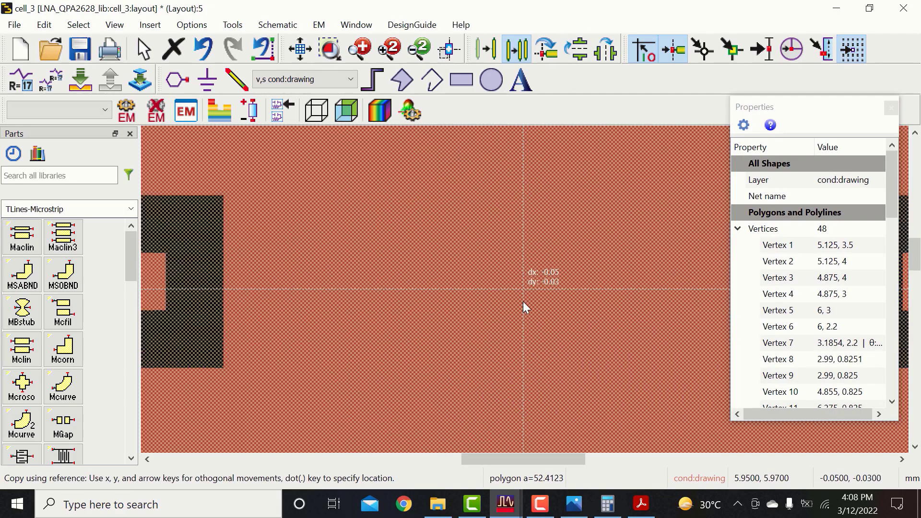
{"action": "scroll", "coordinate": [523, 301], "scroll_direction": "up", "scroll_amount": 3}
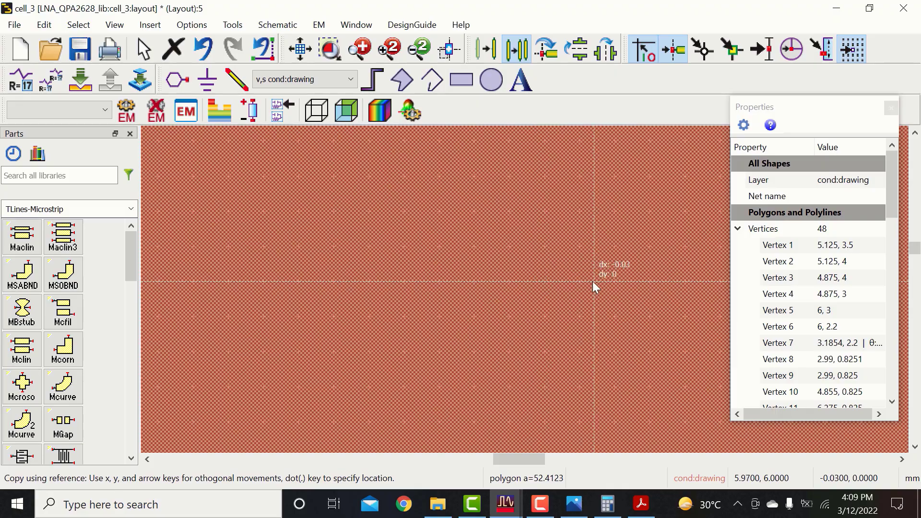
{"action": "left_click", "coordinate": [623, 287]}
{"action": "scroll", "coordinate": [629, 298], "scroll_direction": "down", "scroll_amount": 4}
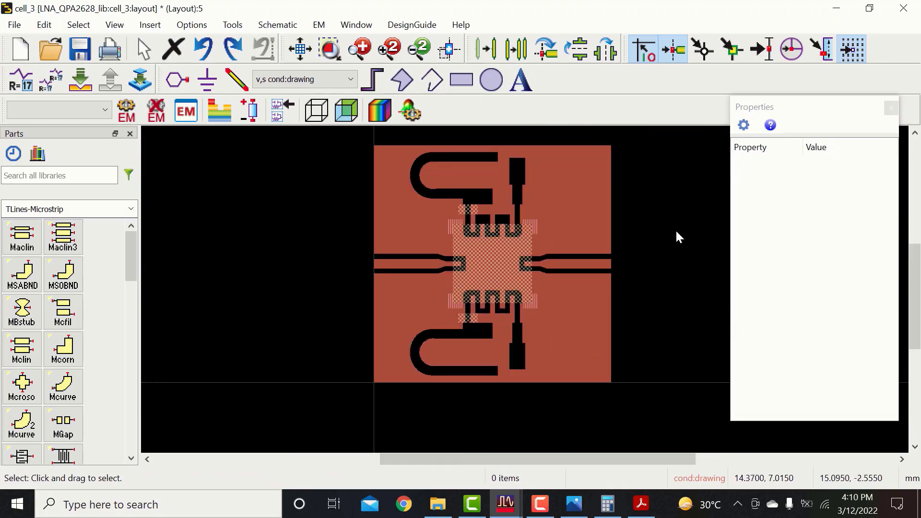
Step: Examine the lower bias-line cutouts up close and bring up the open reference picture
{"action": "scroll", "coordinate": [657, 240], "scroll_direction": "up", "scroll_amount": 5}
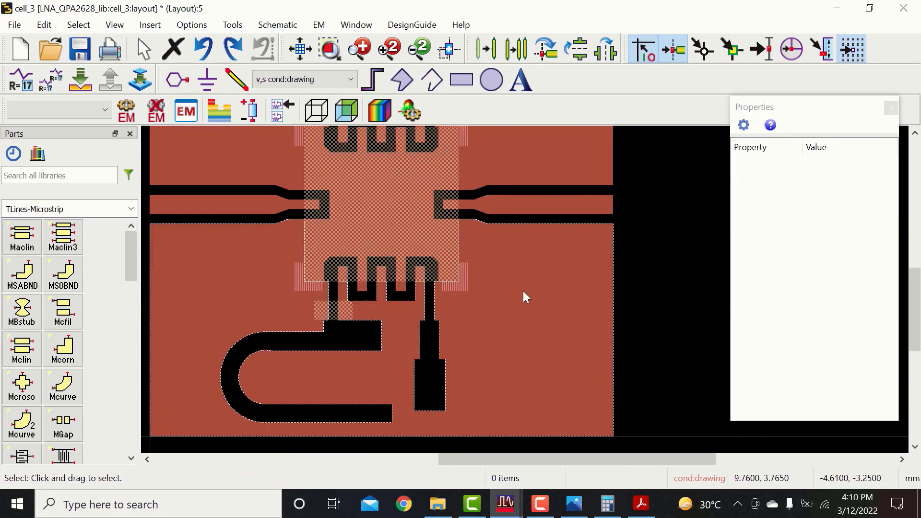
{"action": "scroll", "coordinate": [475, 295], "scroll_direction": "down", "scroll_amount": 3}
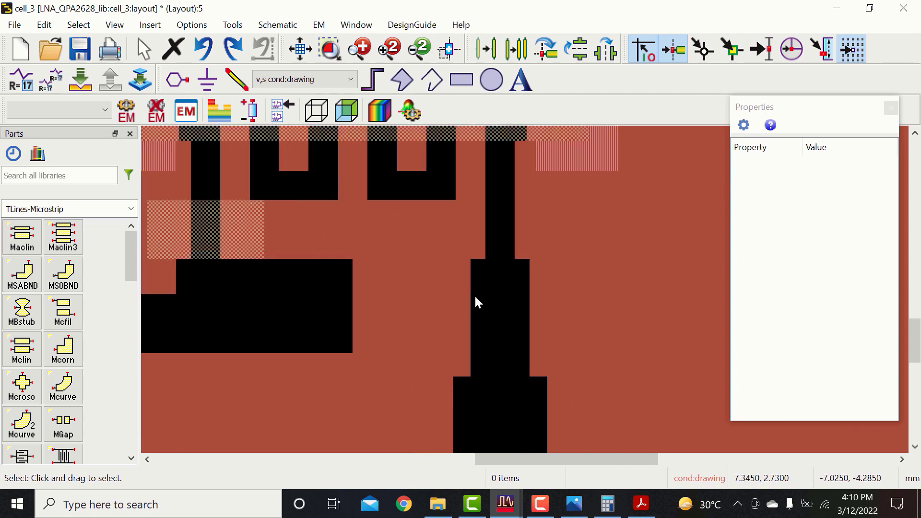
{"action": "left_click", "coordinate": [889, 109]}
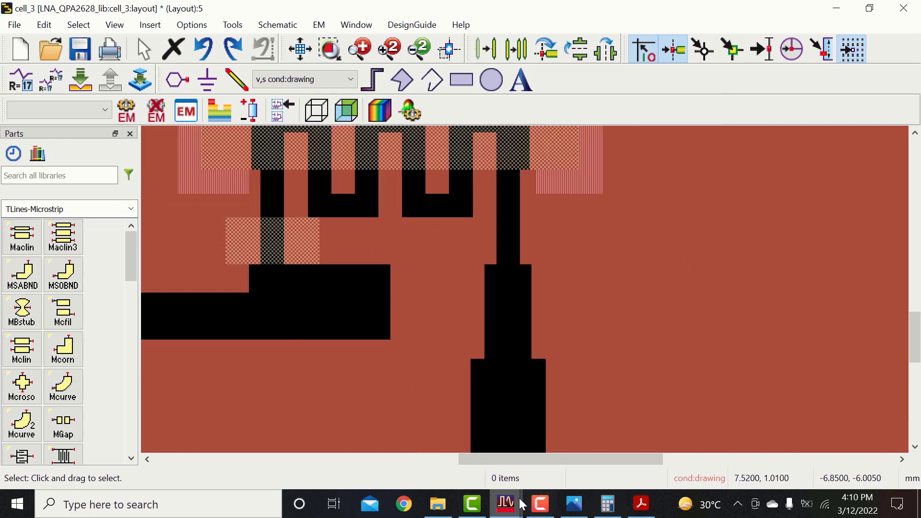
{"action": "left_click", "coordinate": [561, 501]}
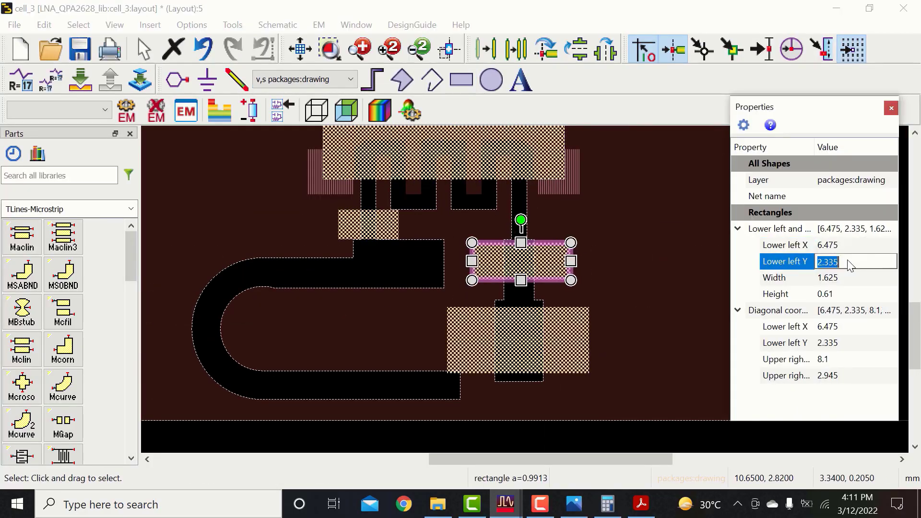
Step: Set the smaller capacitor package rectangle on the right bias line to lower left Y 2.075, width 1.55 and height 0.85
{"action": "type", "text": "2.075"}
{"action": "left_click", "coordinate": [846, 282]}
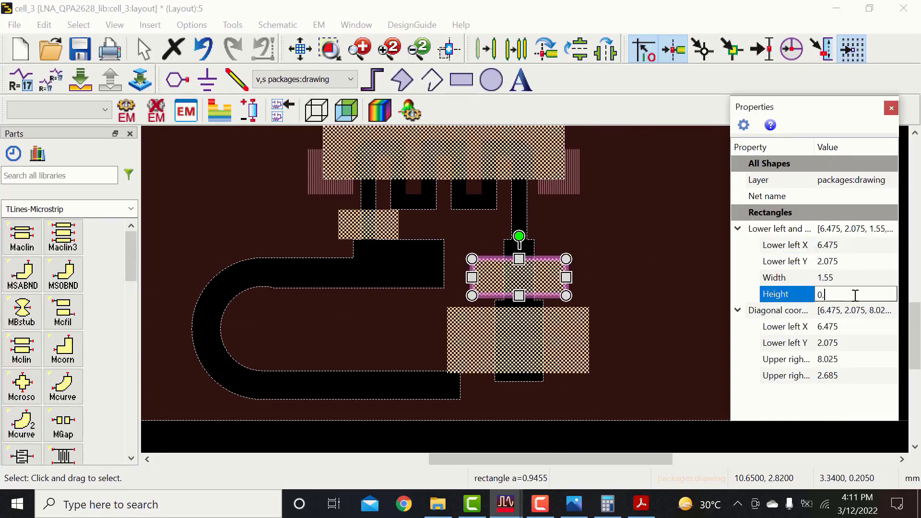
{"action": "type", "text": "85"}
Step: Set the larger capacitor package rectangle below it to lower left X 6.275, lower left Y 0.65 and width 2
{"action": "left_click", "coordinate": [569, 351]}
{"action": "left_click", "coordinate": [851, 247]}
{"action": "type", "text": "6.275"}
{"action": "left_click", "coordinate": [851, 264]}
{"action": "type", "text": "0.65"}
{"action": "left_click", "coordinate": [858, 280]}
{"action": "type", "text": "2"}
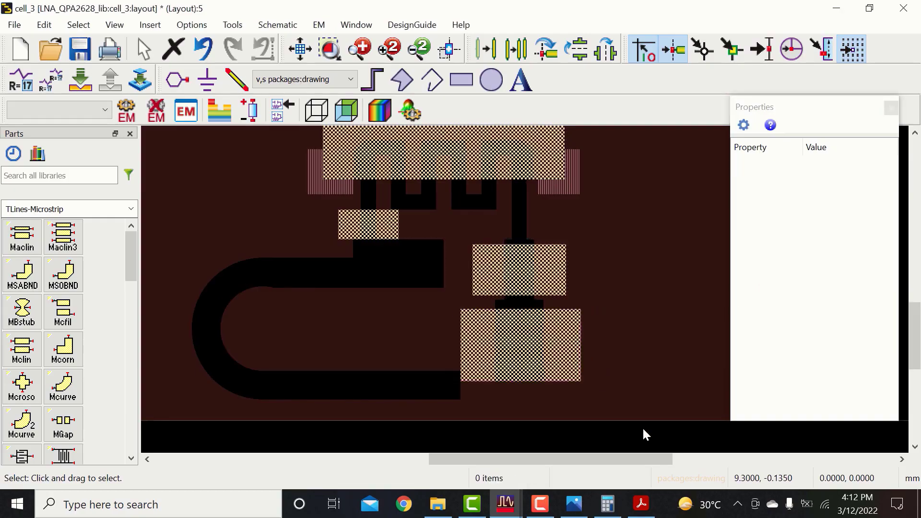
Step: Copy both right-hand capacitor package rectangles by reference and mirror them onto the upper bias line
{"action": "left_click", "coordinate": [518, 265]}
{"action": "left_click", "coordinate": [524, 348], "text": "ctrl"}
{"action": "left_click", "coordinate": [516, 50]}
{"action": "scroll", "coordinate": [524, 361], "scroll_direction": "down", "scroll_amount": 5}
{"action": "scroll", "coordinate": [520, 259], "scroll_direction": "up", "scroll_amount": 7}
{"action": "scroll", "coordinate": [526, 251], "scroll_direction": "down", "scroll_amount": 8}
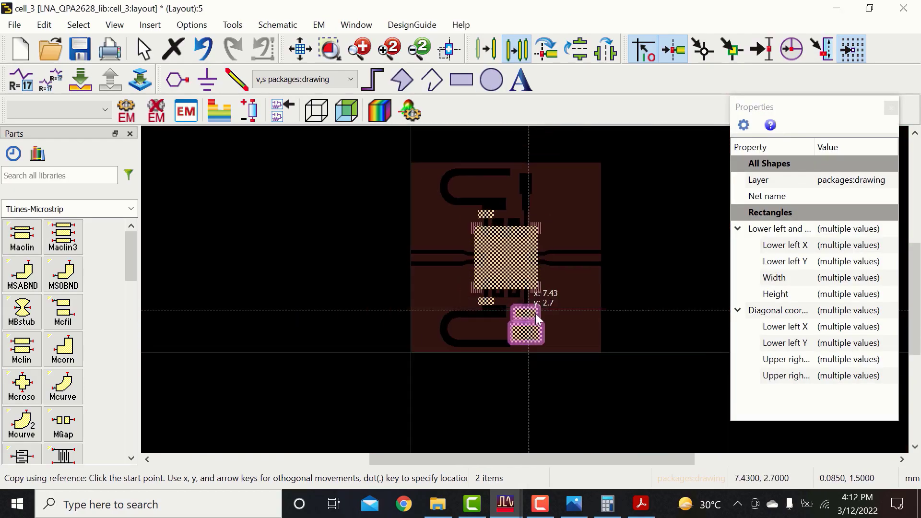
{"action": "scroll", "coordinate": [535, 312], "scroll_direction": "up", "scroll_amount": 5}
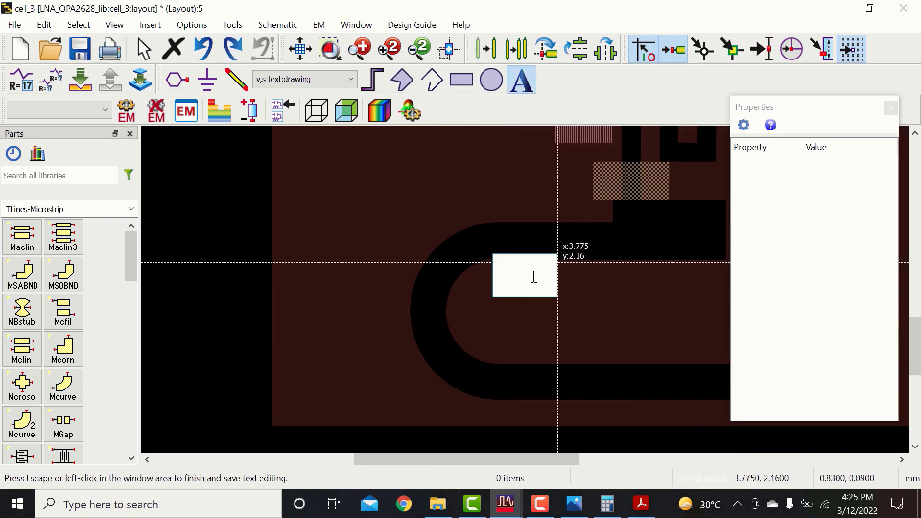
Step: Add the text label VGG beside the lower curved bias line
{"action": "left_click", "coordinate": [230, 314]}
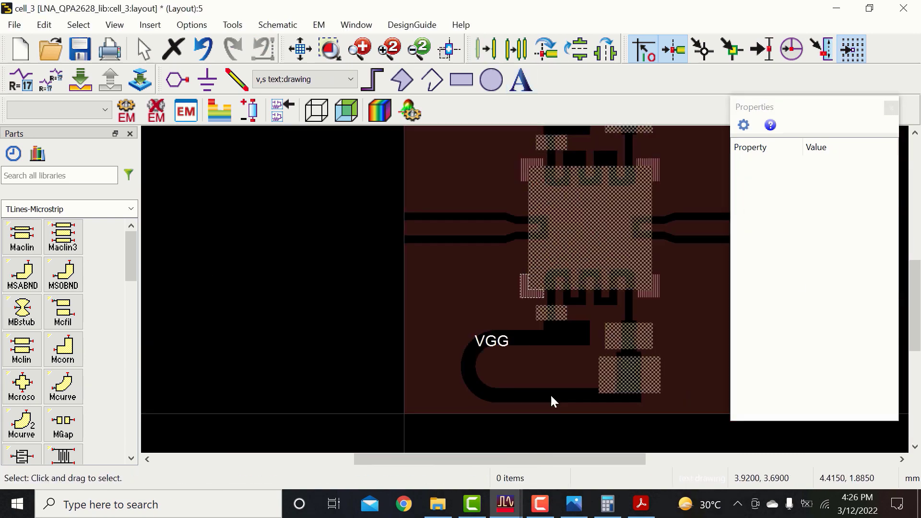
Step: Move the lower ground's bottom edge and the upper ground's top edge outward by about 0.5 mm each
{"action": "scroll", "coordinate": [518, 294], "scroll_direction": "up", "scroll_amount": 2}
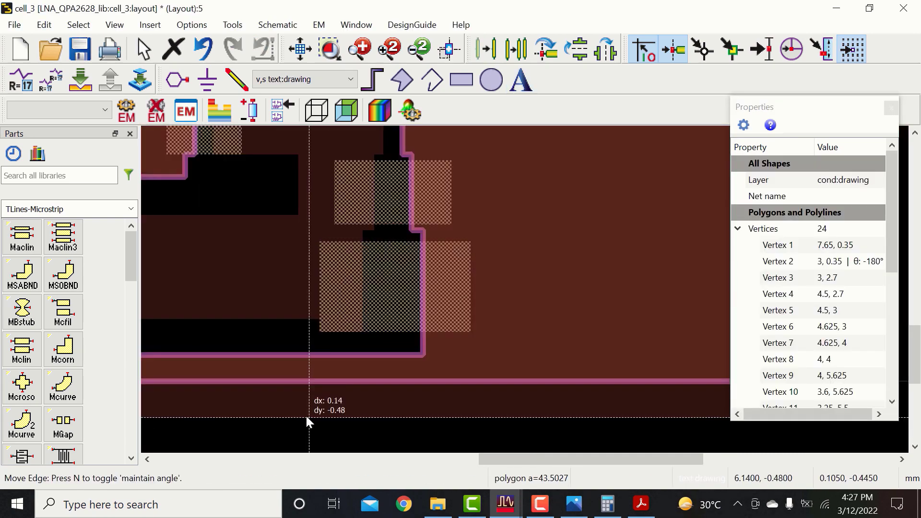
{"action": "left_click_drag", "start_coordinate": [306, 415], "coordinate": [522, 289]}
{"action": "scroll", "coordinate": [523, 290], "scroll_direction": "down", "scroll_amount": 3}
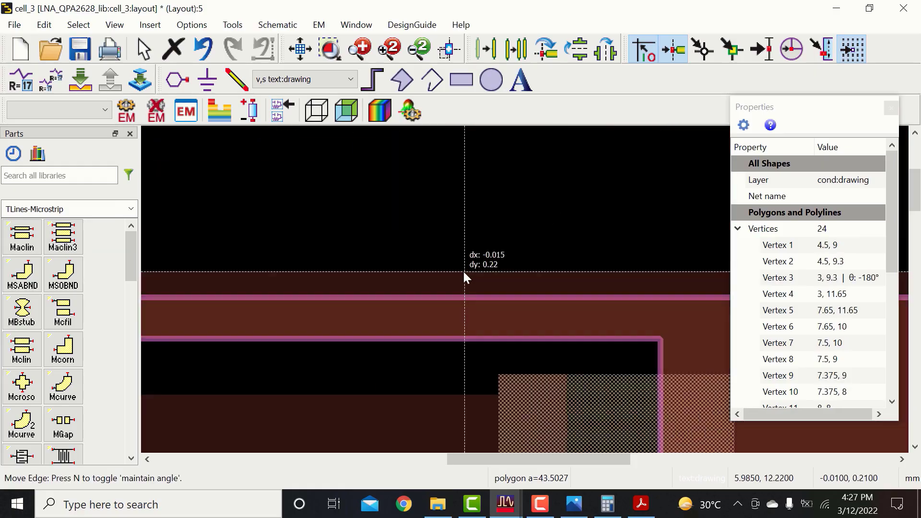
{"action": "left_click_drag", "start_coordinate": [462, 270], "coordinate": [516, 278]}
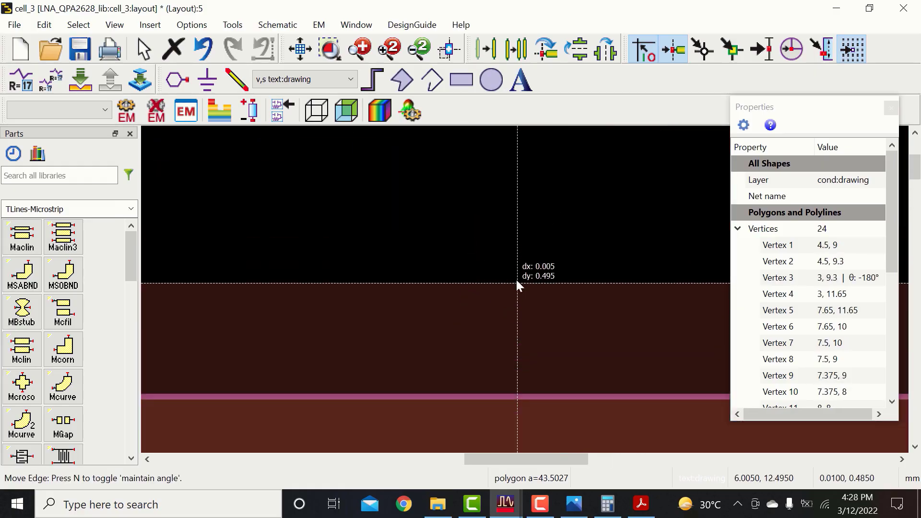
Step: Paste a copy of the VGG label to the right of the upper bias line's larger capacitor package
{"action": "scroll", "coordinate": [522, 294], "scroll_direction": "down", "scroll_amount": 5}
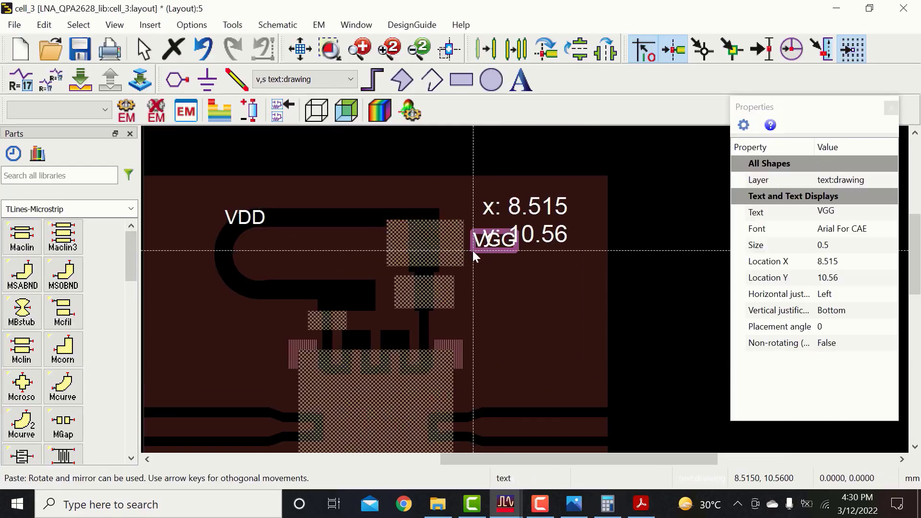
{"action": "left_click", "coordinate": [475, 241]}
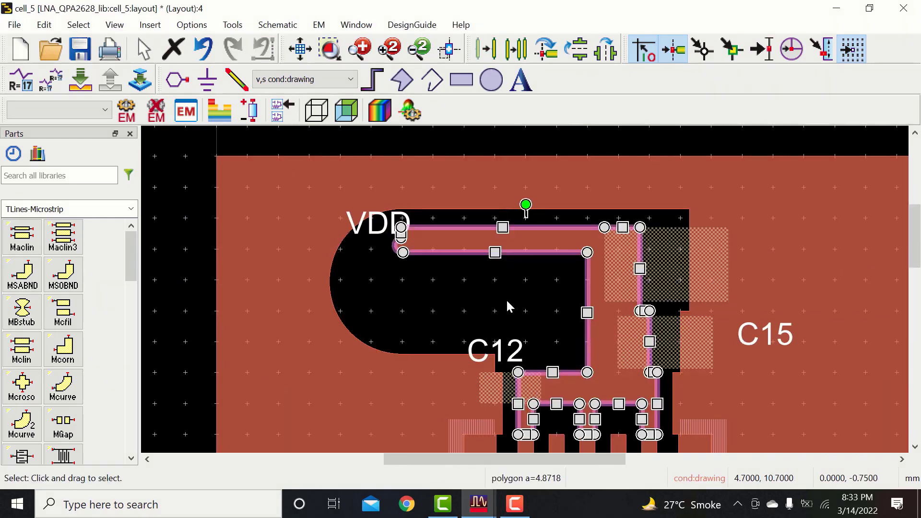
Step: Move the ground edges around the VDD bias conductor in cell_5 inward to narrow the surrounding gap
{"action": "scroll", "coordinate": [479, 321], "scroll_direction": "up", "scroll_amount": 2}
{"action": "left_click", "coordinate": [396, 373]}
{"action": "left_click_drag", "start_coordinate": [433, 372], "coordinate": [435, 243]}
{"action": "left_click_drag", "start_coordinate": [584, 148], "coordinate": [584, 157]}
{"action": "left_click_drag", "start_coordinate": [434, 245], "coordinate": [435, 243]}
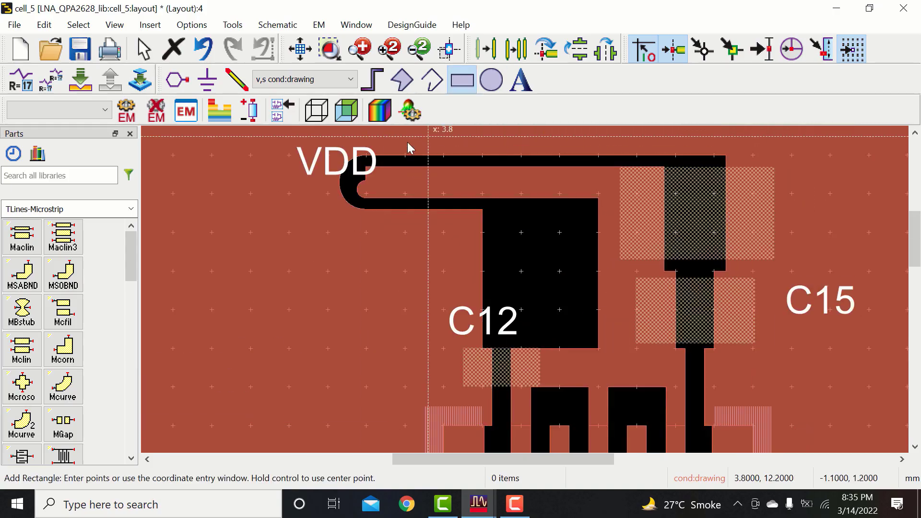
Step: Draw two cond rectangles, one over the curved end at the VDD label and one over the gap above C12
{"action": "scroll", "coordinate": [526, 294], "scroll_direction": "up", "scroll_amount": 3}
{"action": "scroll", "coordinate": [566, 292], "scroll_direction": "down", "scroll_amount": 2}
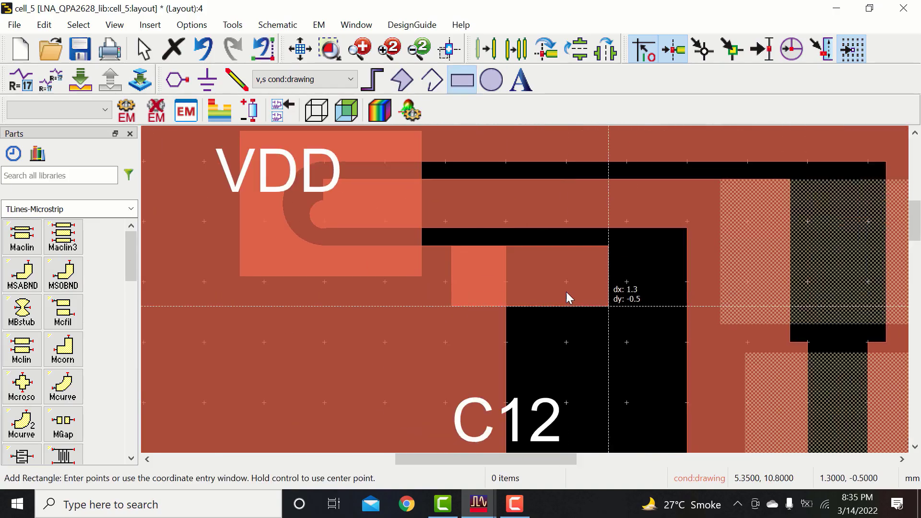
{"action": "scroll", "coordinate": [566, 292], "scroll_direction": "down", "scroll_amount": 3}
{"action": "scroll", "coordinate": [562, 353], "scroll_direction": "up", "scroll_amount": 5}
{"action": "left_click", "coordinate": [544, 323]}
{"action": "scroll", "coordinate": [537, 297], "scroll_direction": "down", "scroll_amount": 5}
Step: Merge both rectangles with the upper ground polygon and the VDD bias conductor using Union
{"action": "key", "text": "Escape"}
{"action": "left_click", "coordinate": [384, 192]}
{"action": "left_click", "coordinate": [439, 206], "text": "ctrl"}
{"action": "left_click", "coordinate": [354, 260], "text": "ctrl"}
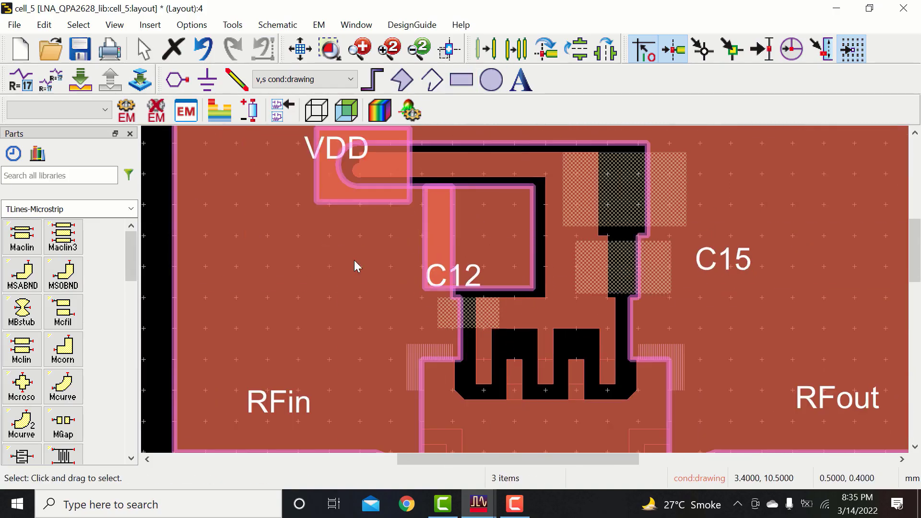
{"action": "left_click", "coordinate": [447, 166], "text": "ctrl"}
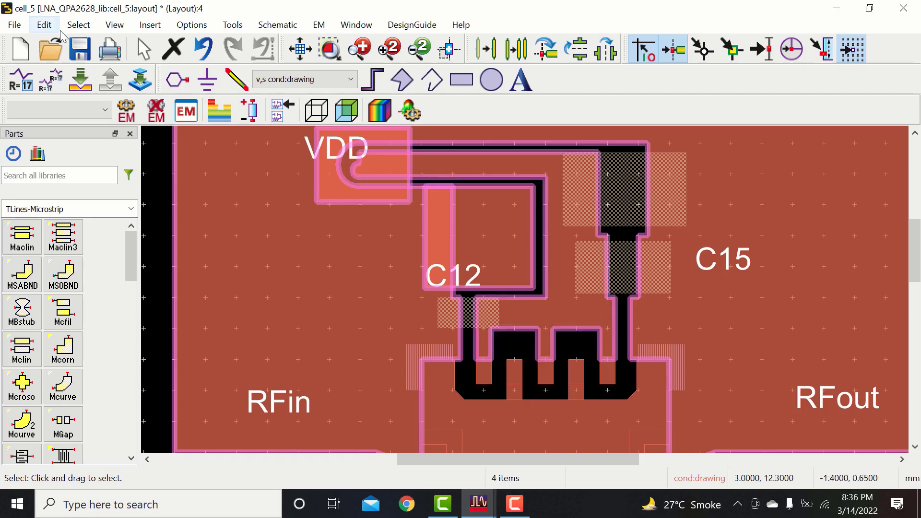
{"action": "left_click", "coordinate": [44, 25]}
{"action": "mouse_move", "coordinate": [157, 458]}
{"action": "mouse_move", "coordinate": [143, 382]}
{"action": "left_click", "coordinate": [278, 382]}
{"action": "left_click", "coordinate": [164, 227]}
Step: Draw two concentric cond circles with radii of about 1 and 0.8 mm between the VDD and RFin labels
{"action": "scroll", "coordinate": [432, 288], "scroll_direction": "down", "scroll_amount": 3}
{"action": "scroll", "coordinate": [364, 206], "scroll_direction": "up", "scroll_amount": 3}
{"action": "left_click", "coordinate": [492, 79]}
{"action": "scroll", "coordinate": [528, 202], "scroll_direction": "down", "scroll_amount": 3}
{"action": "scroll", "coordinate": [479, 278], "scroll_direction": "up", "scroll_amount": 3}
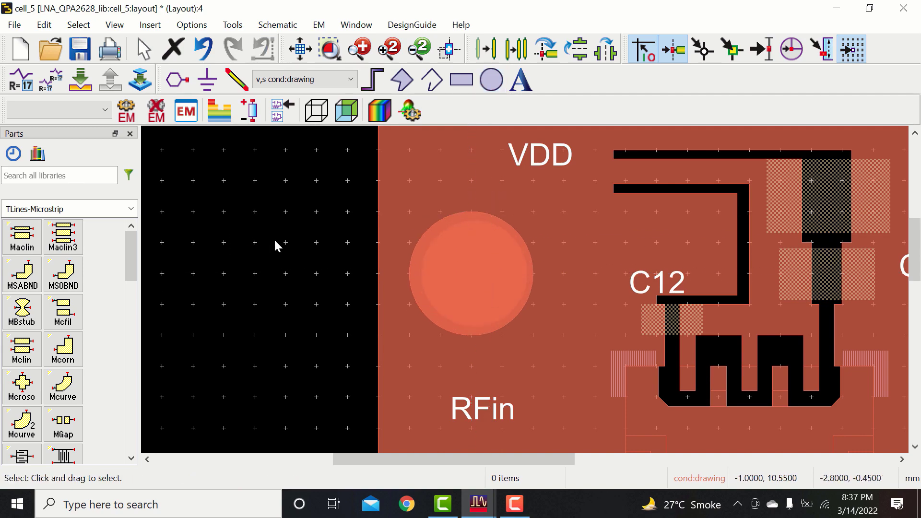
Step: Merge the concentric circles into a ring and cut it out of the ground conductor
{"action": "left_click", "coordinate": [481, 259]}
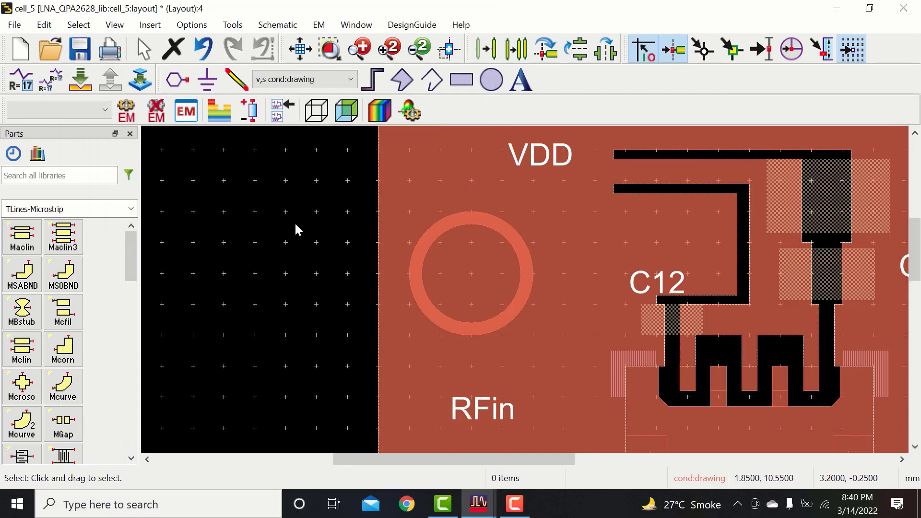
{"action": "left_click", "coordinate": [43, 24]}
{"action": "mouse_move", "coordinate": [192, 380]}
{"action": "left_click", "coordinate": [357, 415]}
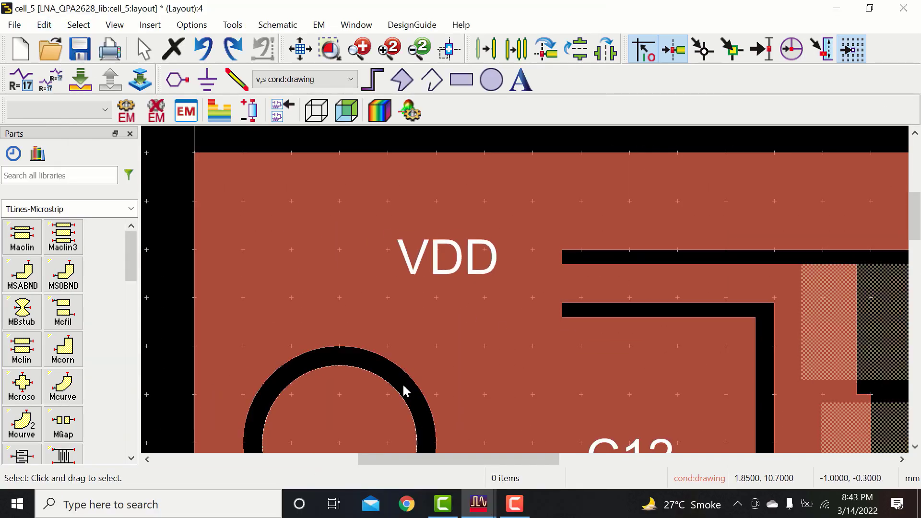
Step: Draw two parallel cond paths, 0.2 mm wide with round ends, from the VDD bias cutout ends into the circular ring
{"action": "left_click", "coordinate": [372, 79]}
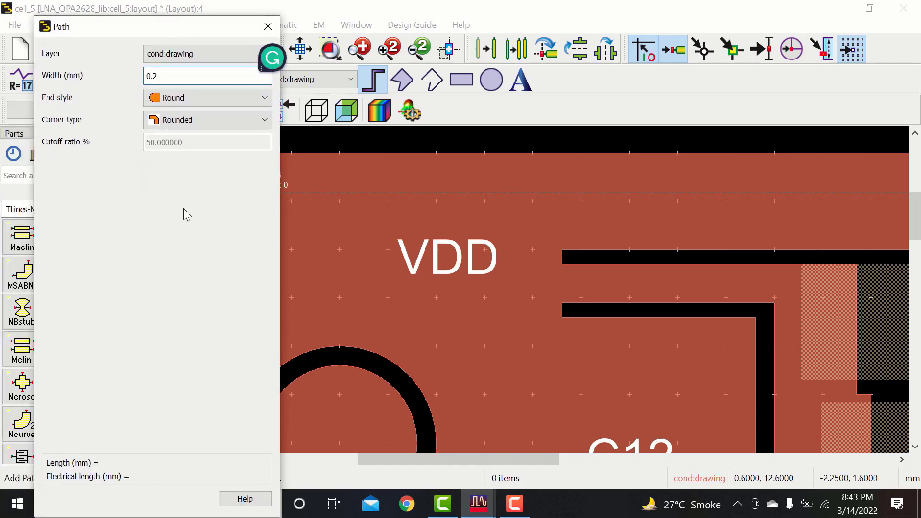
{"action": "left_click", "coordinate": [559, 261]}
{"action": "scroll", "coordinate": [468, 345], "scroll_direction": "down", "scroll_amount": 2}
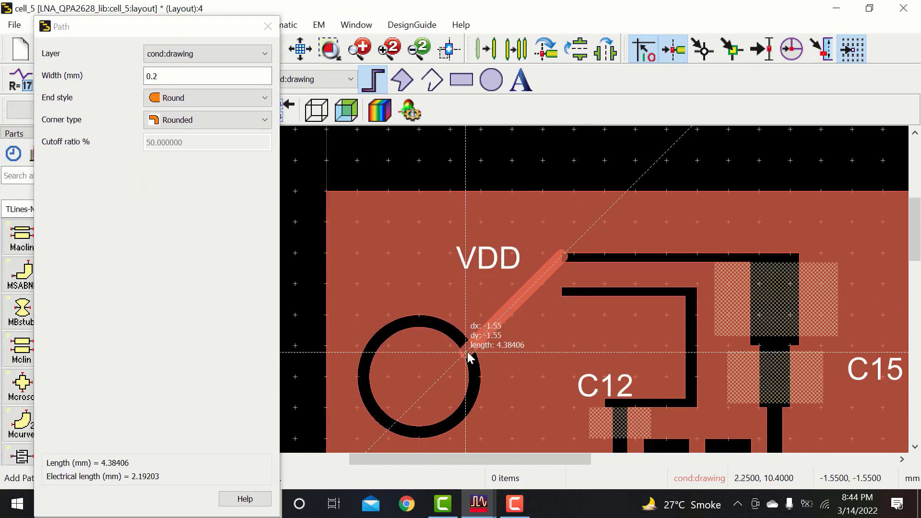
{"action": "scroll", "coordinate": [465, 353], "scroll_direction": "up", "scroll_amount": 2}
{"action": "double_click", "coordinate": [512, 302]}
{"action": "left_click", "coordinate": [748, 211]}
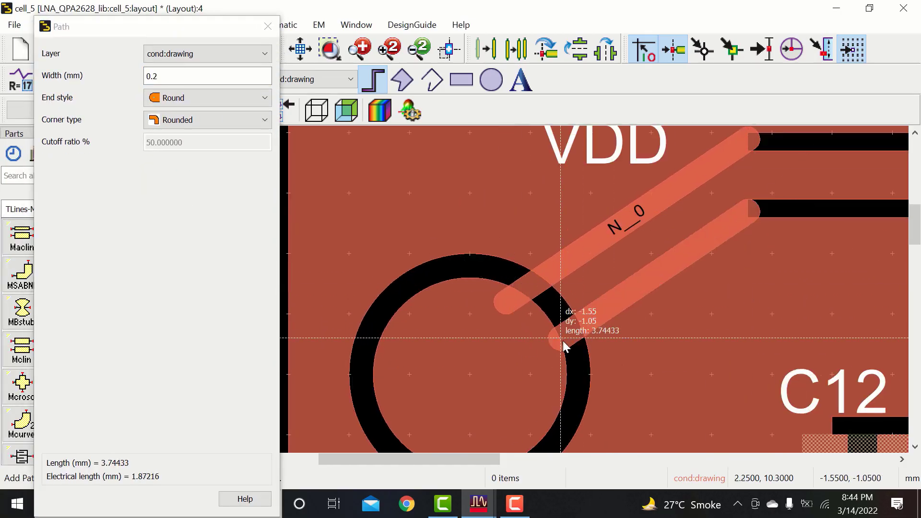
{"action": "scroll", "coordinate": [562, 339], "scroll_direction": "up", "scroll_amount": 2}
{"action": "double_click", "coordinate": [530, 321]}
{"action": "key", "text": "Escape"}
Step: Cut both diagonal paths out of the upper ground conductor with a merge operation
{"action": "scroll", "coordinate": [564, 289], "scroll_direction": "down", "scroll_amount": 5}
{"action": "scroll", "coordinate": [529, 290], "scroll_direction": "up", "scroll_amount": 4}
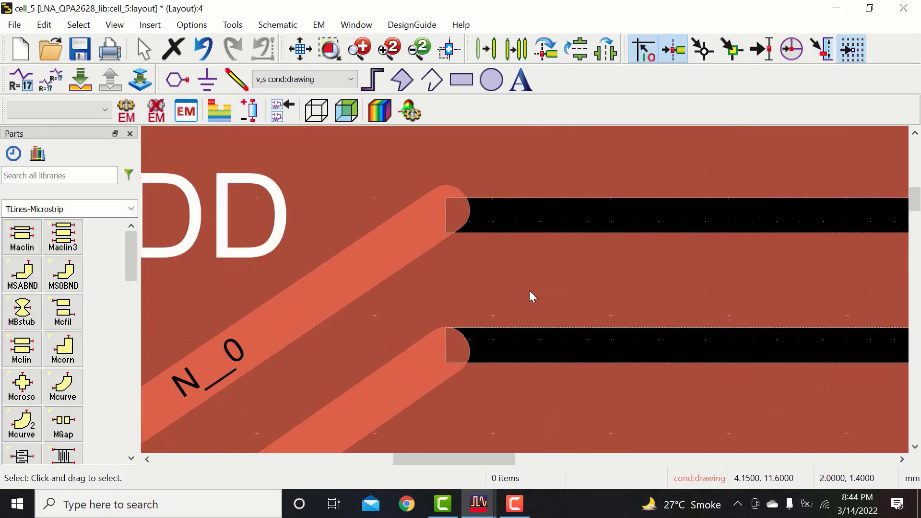
{"action": "scroll", "coordinate": [528, 289], "scroll_direction": "up", "scroll_amount": 2}
{"action": "scroll", "coordinate": [520, 296], "scroll_direction": "down", "scroll_amount": 5}
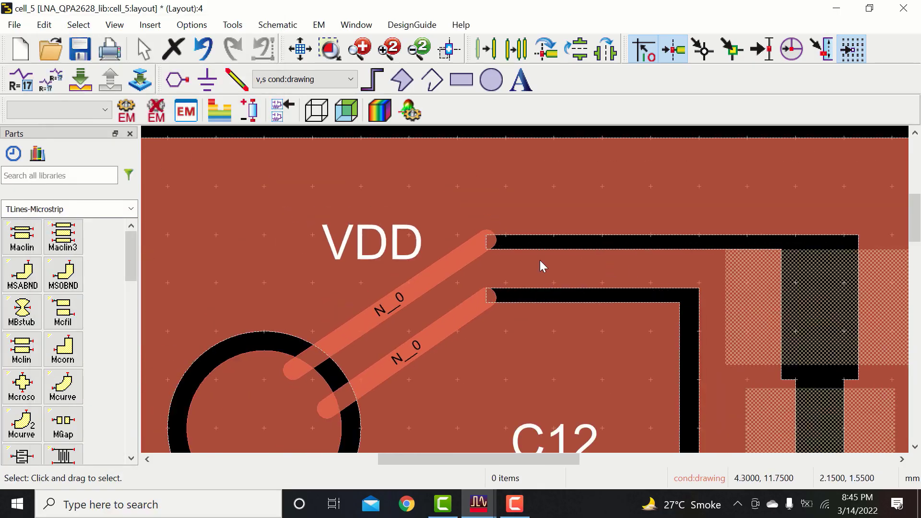
{"action": "scroll", "coordinate": [542, 235], "scroll_direction": "up", "scroll_amount": 2}
{"action": "left_click", "coordinate": [403, 281]}
{"action": "left_click", "coordinate": [395, 377], "text": "ctrl"}
{"action": "left_click", "coordinate": [387, 243], "text": "ctrl"}
{"action": "scroll", "coordinate": [513, 293], "scroll_direction": "down", "scroll_amount": 5}
{"action": "left_click", "coordinate": [44, 25]}
{"action": "left_click", "coordinate": [292, 416]}
Step: Delete the four leftover overlap pieces inside the circular pad and at the bends of the diagonal cutouts
{"action": "scroll", "coordinate": [374, 342], "scroll_direction": "up", "scroll_amount": 4}
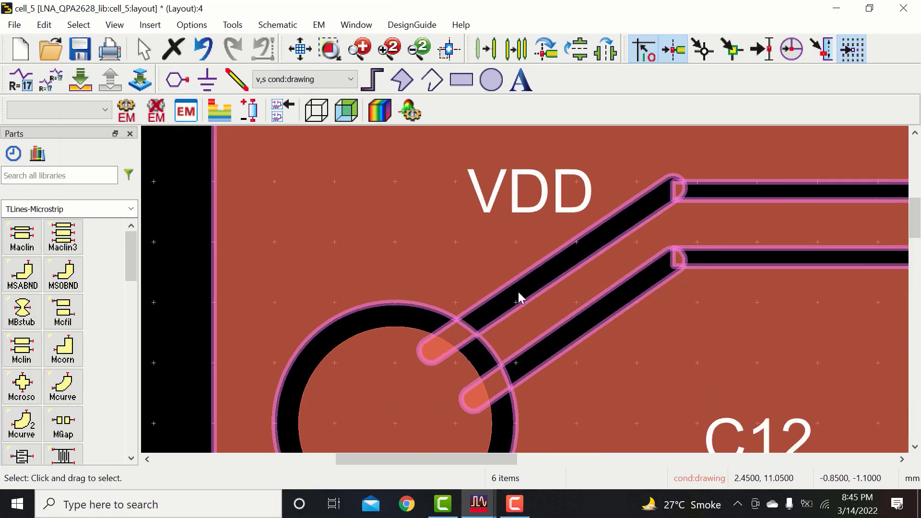
{"action": "left_click", "coordinate": [434, 351]}
{"action": "key", "text": "Delete"}
{"action": "left_click", "coordinate": [474, 397]}
{"action": "key", "text": "Delete"}
{"action": "left_click", "coordinate": [682, 189]}
{"action": "key", "text": "Delete"}
{"action": "left_click", "coordinate": [682, 258]}
{"action": "key", "text": "Delete"}
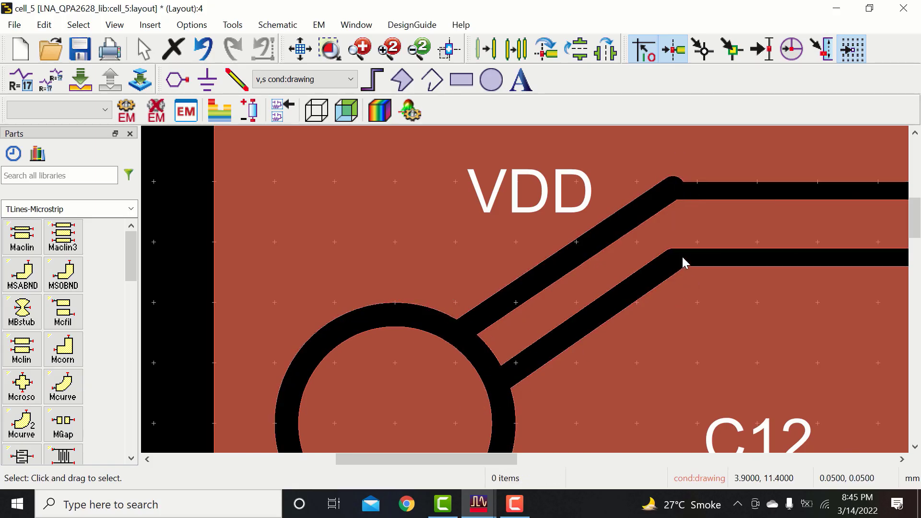
Step: Draw a small cond rectangle over the rounded bump at the upper cutout's bend and merge it with the ground using Union
{"action": "scroll", "coordinate": [683, 261], "scroll_direction": "up", "scroll_amount": 2}
{"action": "scroll", "coordinate": [506, 234], "scroll_direction": "up", "scroll_amount": 5}
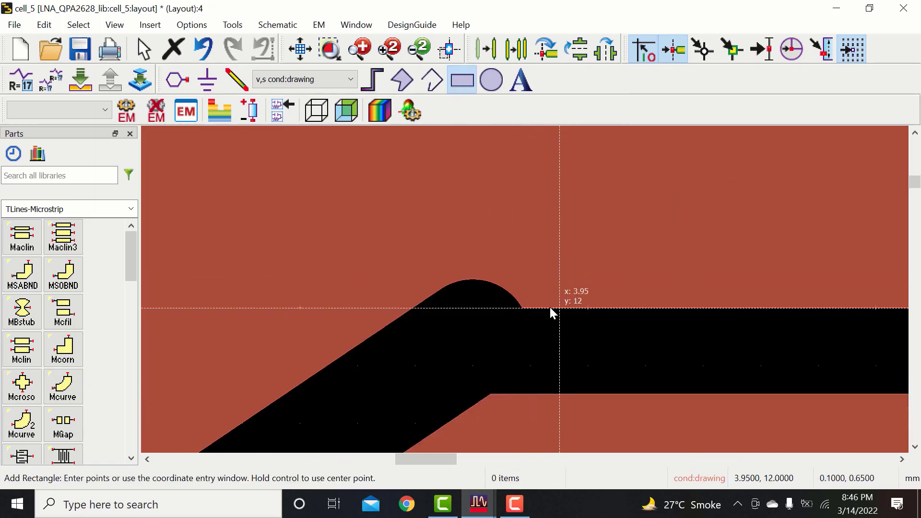
{"action": "left_click", "coordinate": [559, 308]}
{"action": "left_click", "coordinate": [386, 250]}
{"action": "key", "text": "Escape"}
{"action": "left_click", "coordinate": [410, 274]}
{"action": "left_click", "coordinate": [444, 279], "text": "ctrl"}
{"action": "left_click", "coordinate": [44, 25]}
{"action": "mouse_move", "coordinate": [144, 381]}
{"action": "left_click", "coordinate": [276, 382]}
Step: Stretch both end corners of the diagonal VDD trace so they overlap the circular pad
{"action": "scroll", "coordinate": [512, 405], "scroll_direction": "down", "scroll_amount": 5}
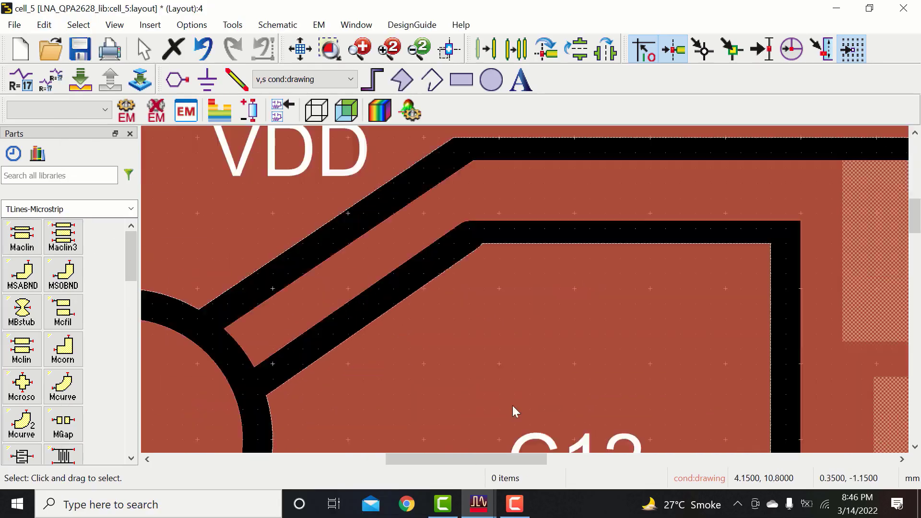
{"action": "scroll", "coordinate": [512, 405], "scroll_direction": "down", "scroll_amount": 2}
{"action": "scroll", "coordinate": [307, 407], "scroll_direction": "up", "scroll_amount": 2}
{"action": "left_click", "coordinate": [473, 314]}
{"action": "mouse_move", "coordinate": [450, 304]}
{"action": "left_mouse_down"}
{"action": "mouse_move", "coordinate": [411, 333]}
{"action": "mouse_move", "coordinate": [518, 304]}
{"action": "left_mouse_up"}
{"action": "scroll", "coordinate": [395, 324], "scroll_direction": "up", "scroll_amount": 1}
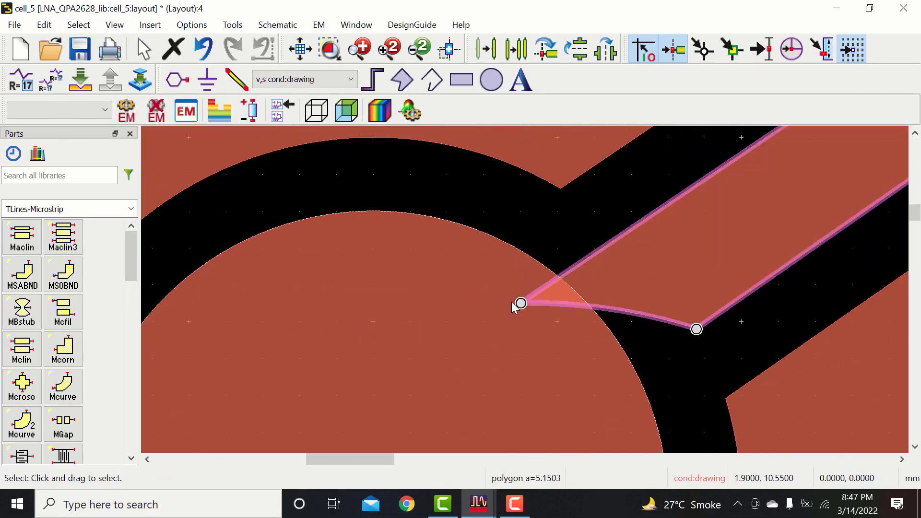
{"action": "mouse_move", "coordinate": [695, 328]}
{"action": "left_mouse_down"}
{"action": "mouse_move", "coordinate": [620, 378]}
{"action": "mouse_move", "coordinate": [539, 310]}
{"action": "mouse_move", "coordinate": [517, 307]}
{"action": "left_mouse_up"}
{"action": "scroll", "coordinate": [614, 378], "scroll_direction": "up", "scroll_amount": 1}
{"action": "scroll", "coordinate": [635, 289], "scroll_direction": "down", "scroll_amount": 6}
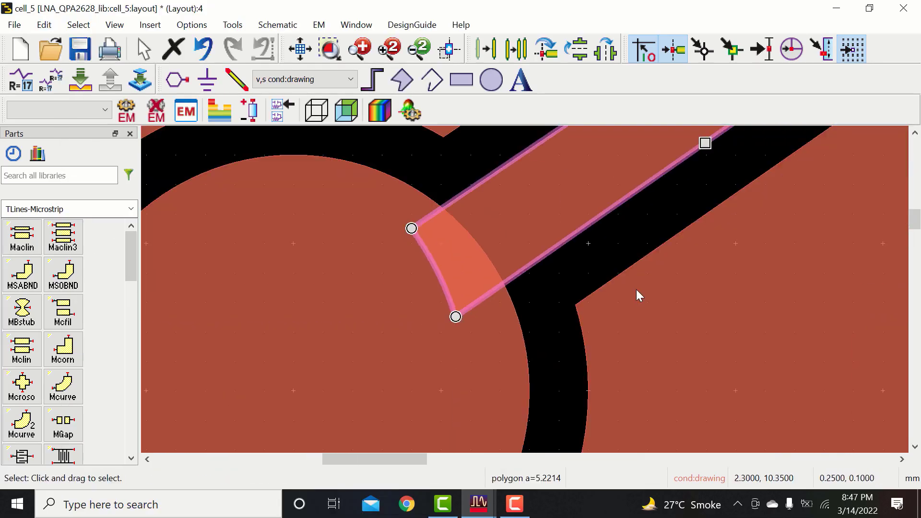
Step: Merge the VDD bias trace and the circular pad into one conductor using Union
{"action": "left_click", "coordinate": [44, 25]}
{"action": "mouse_move", "coordinate": [96, 383]}
{"action": "left_click", "coordinate": [276, 382]}
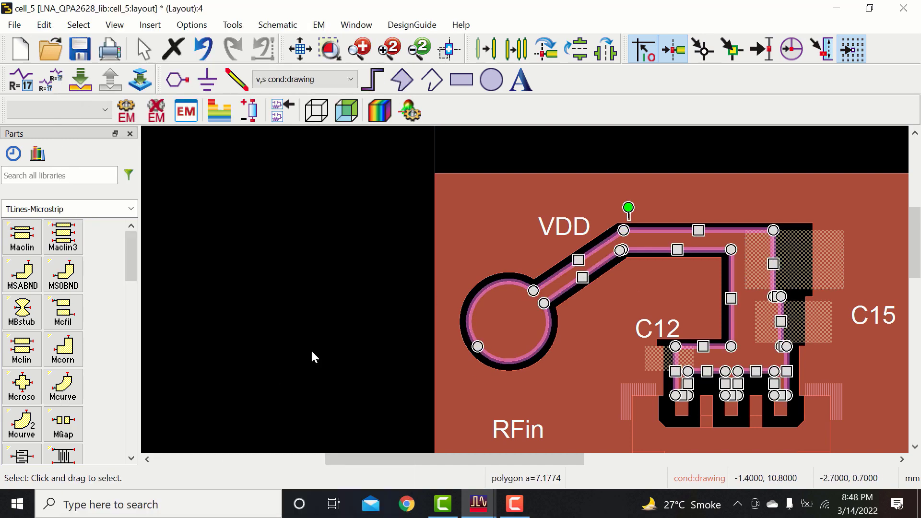
{"action": "left_click", "coordinate": [311, 349]}
Step: Replace the lower ground conductor with a vertically mirrored copy of the upper ground conductor
{"action": "scroll", "coordinate": [723, 337], "scroll_direction": "down", "scroll_amount": 7}
{"action": "scroll", "coordinate": [671, 278], "scroll_direction": "up", "scroll_amount": 2}
{"action": "key", "text": "f"}
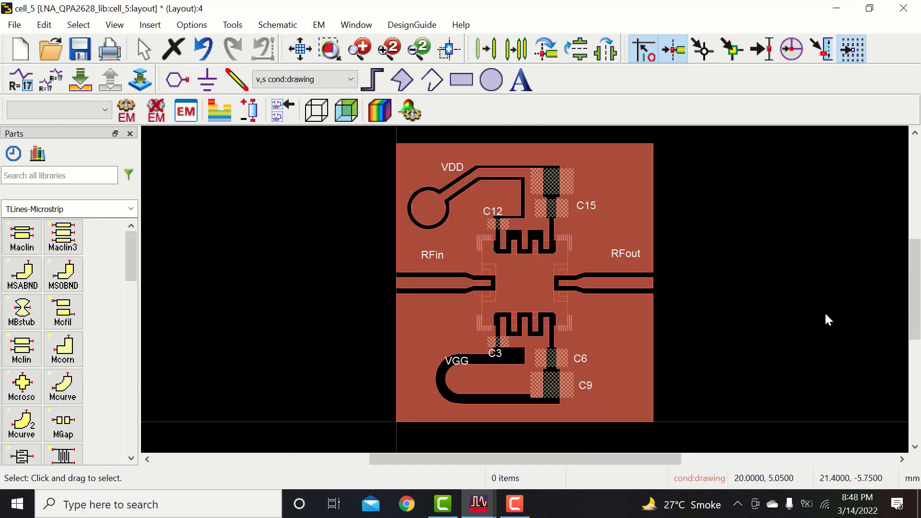
{"action": "left_click", "coordinate": [626, 376]}
{"action": "key", "text": "Delete"}
{"action": "left_click", "coordinate": [620, 205]}
{"action": "left_click", "coordinate": [516, 49]}
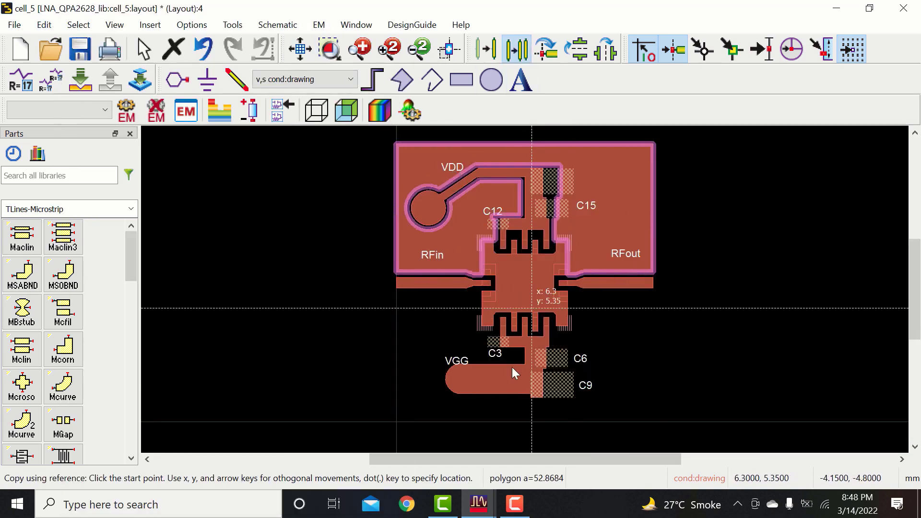
{"action": "scroll", "coordinate": [512, 369], "scroll_direction": "up", "scroll_amount": 5}
{"action": "left_click", "coordinate": [513, 372]}
{"action": "scroll", "coordinate": [513, 372], "scroll_direction": "down", "scroll_amount": 4}
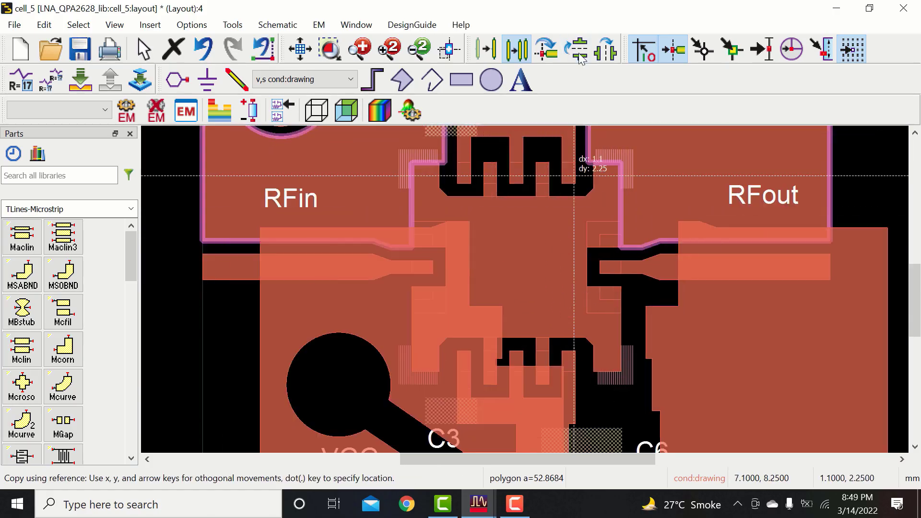
{"action": "scroll", "coordinate": [502, 296], "scroll_direction": "up", "scroll_amount": 4}
{"action": "left_click", "coordinate": [515, 263]}
{"action": "scroll", "coordinate": [523, 352], "scroll_direction": "down", "scroll_amount": 4}
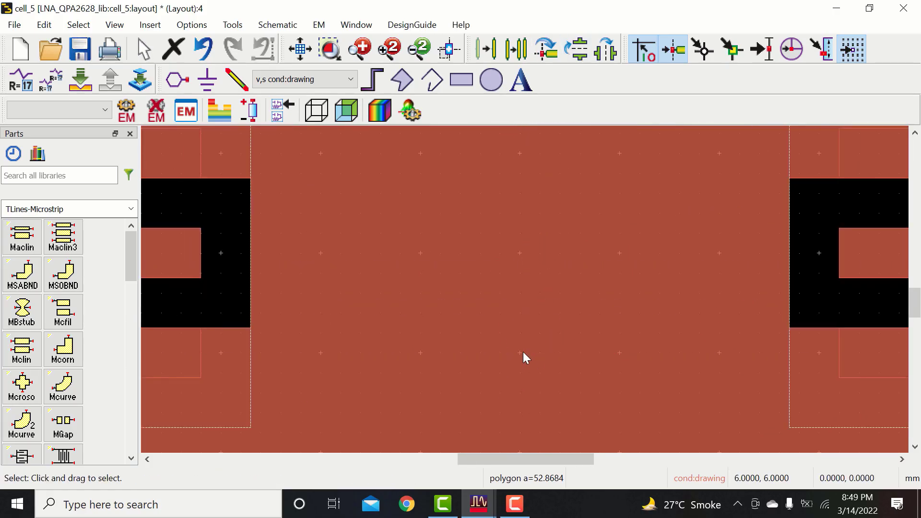
Step: Copy the VDD bias conductor with its circular pad, mirrored vertically, into the lower ground cutout at VGG
{"action": "scroll", "coordinate": [542, 211], "scroll_direction": "down", "scroll_amount": 2}
{"action": "left_click", "coordinate": [436, 228]}
{"action": "left_click", "coordinate": [517, 49]}
{"action": "scroll", "coordinate": [459, 280], "scroll_direction": "up", "scroll_amount": 10}
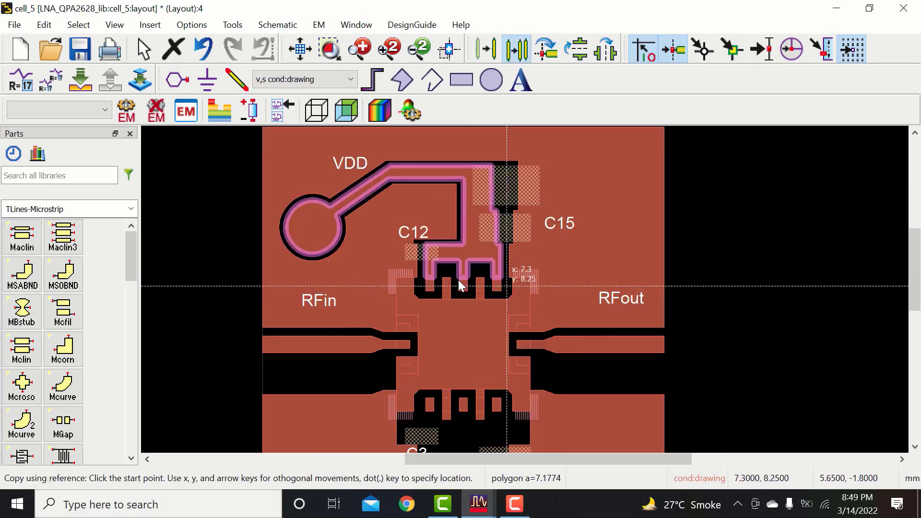
{"action": "left_click", "coordinate": [451, 356]}
{"action": "scroll", "coordinate": [518, 293], "scroll_direction": "down", "scroll_amount": 6}
{"action": "scroll", "coordinate": [504, 289], "scroll_direction": "up", "scroll_amount": 6}
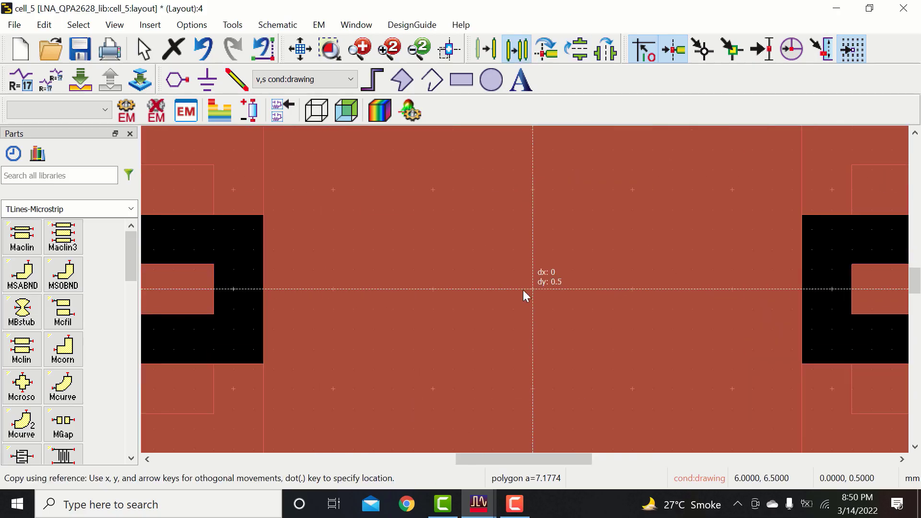
{"action": "left_click", "coordinate": [525, 290]}
{"action": "scroll", "coordinate": [572, 376], "scroll_direction": "down", "scroll_amount": 9}
{"action": "left_click", "coordinate": [772, 314]}
Step: Move the mirrored ground and VGG bias conductors up together so they align with the lower package pads
{"action": "scroll", "coordinate": [534, 393], "scroll_direction": "up", "scroll_amount": 3}
{"action": "scroll", "coordinate": [530, 281], "scroll_direction": "down", "scroll_amount": 3}
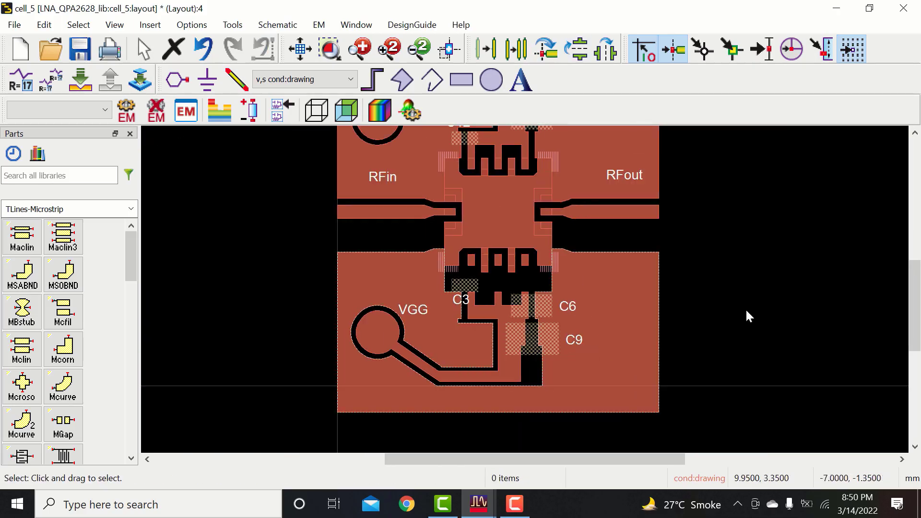
{"action": "scroll", "coordinate": [544, 312], "scroll_direction": "down", "scroll_amount": 2}
{"action": "scroll", "coordinate": [500, 306], "scroll_direction": "up", "scroll_amount": 2}
{"action": "left_click", "coordinate": [500, 306]}
{"action": "scroll", "coordinate": [574, 240], "scroll_direction": "up", "scroll_amount": 4}
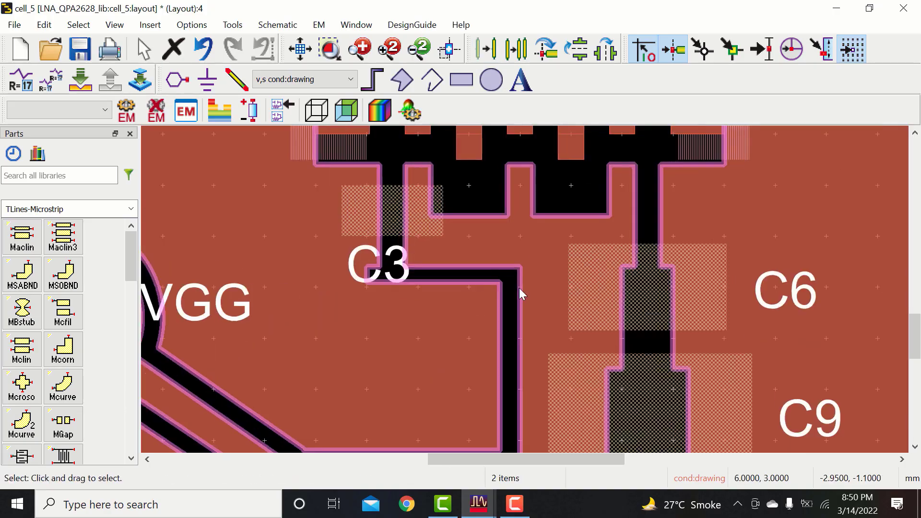
{"action": "scroll", "coordinate": [510, 158], "scroll_direction": "up", "scroll_amount": 3}
{"action": "left_click_drag", "start_coordinate": [525, 286], "coordinate": [523, 225]}
{"action": "scroll", "coordinate": [522, 163], "scroll_direction": "up", "scroll_amount": 4}
{"action": "scroll", "coordinate": [520, 297], "scroll_direction": "down", "scroll_amount": 14}
{"action": "left_click", "coordinate": [839, 305]}
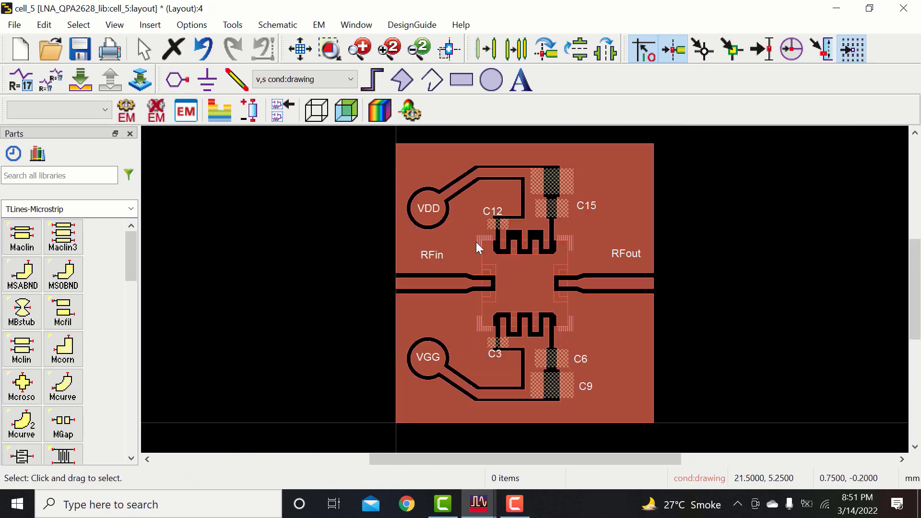
Step: Examine the upper bias network, the package pads and the RF line cutouts in the finished layout
{"action": "scroll", "coordinate": [630, 223], "scroll_direction": "up", "scroll_amount": 4}
{"action": "scroll", "coordinate": [758, 286], "scroll_direction": "down", "scroll_amount": 1}
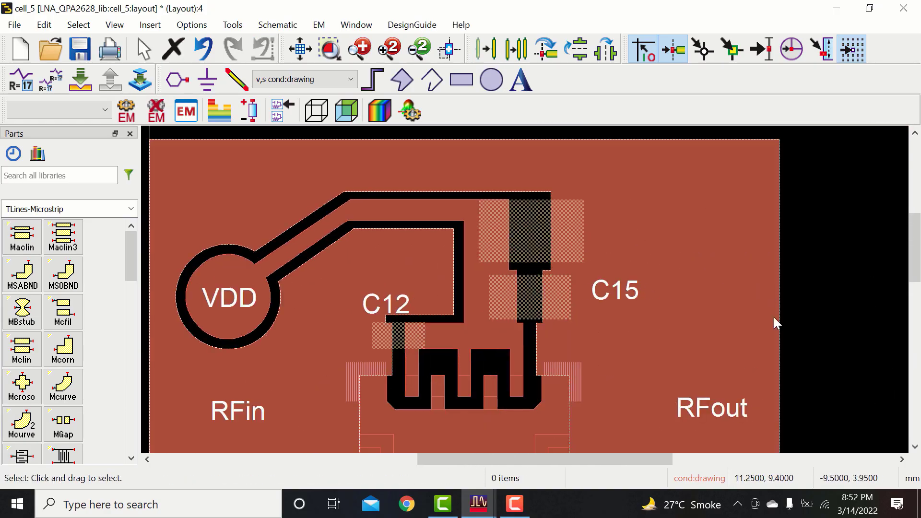
{"action": "scroll", "coordinate": [520, 312], "scroll_direction": "down", "scroll_amount": 2}
{"action": "scroll", "coordinate": [508, 318], "scroll_direction": "up", "scroll_amount": 3}
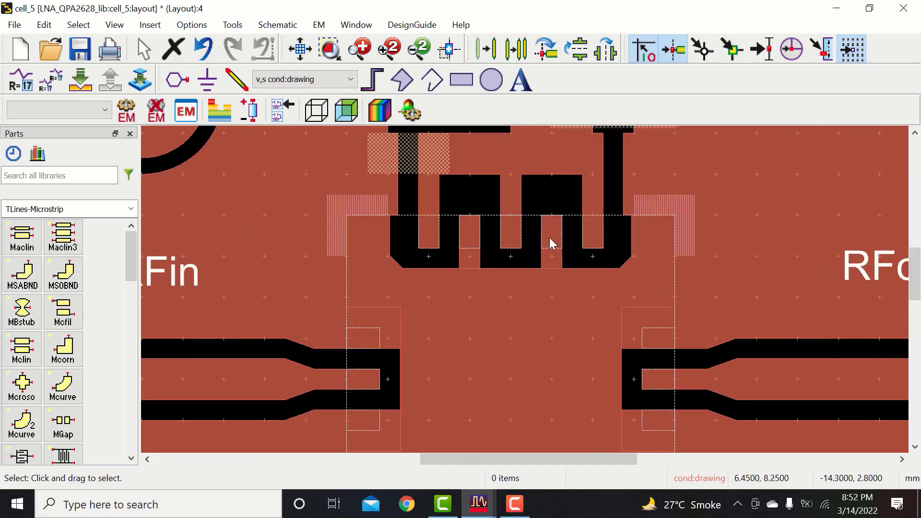
{"action": "scroll", "coordinate": [519, 268], "scroll_direction": "down", "scroll_amount": 2}
{"action": "scroll", "coordinate": [521, 275], "scroll_direction": "up", "scroll_amount": 4}
{"action": "scroll", "coordinate": [523, 279], "scroll_direction": "down", "scroll_amount": 5}
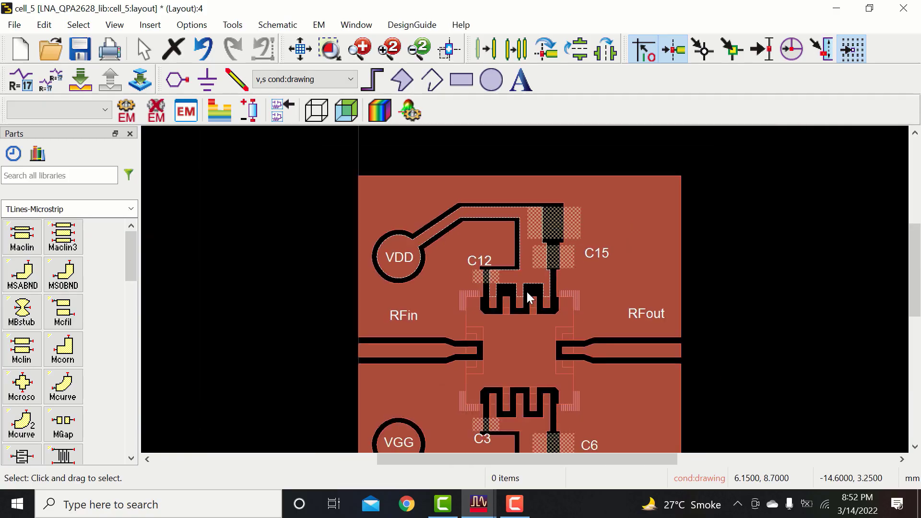
{"action": "scroll", "coordinate": [527, 294], "scroll_direction": "down", "scroll_amount": 1}
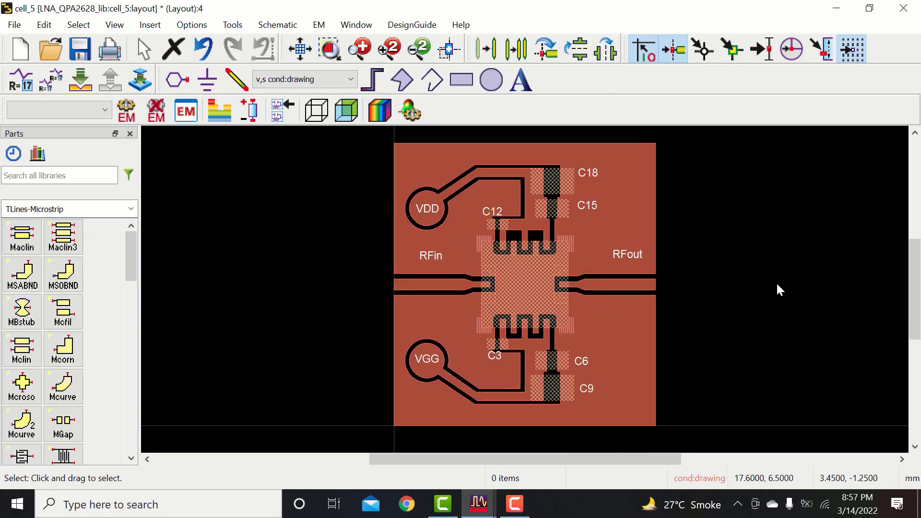
Step: Switch the layout to 3D View and inspect the board's conductors and VDD bias traces from several angles
{"action": "left_click", "coordinate": [116, 23]}
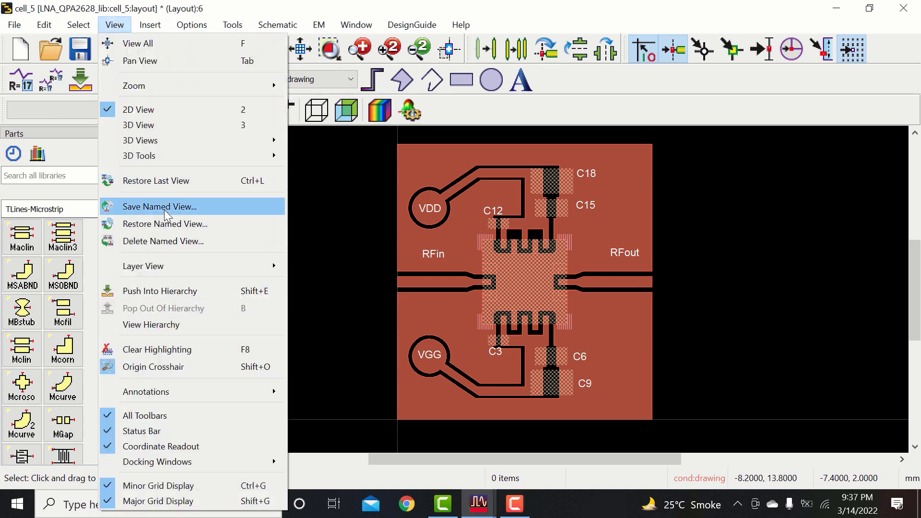
{"action": "left_click", "coordinate": [154, 124]}
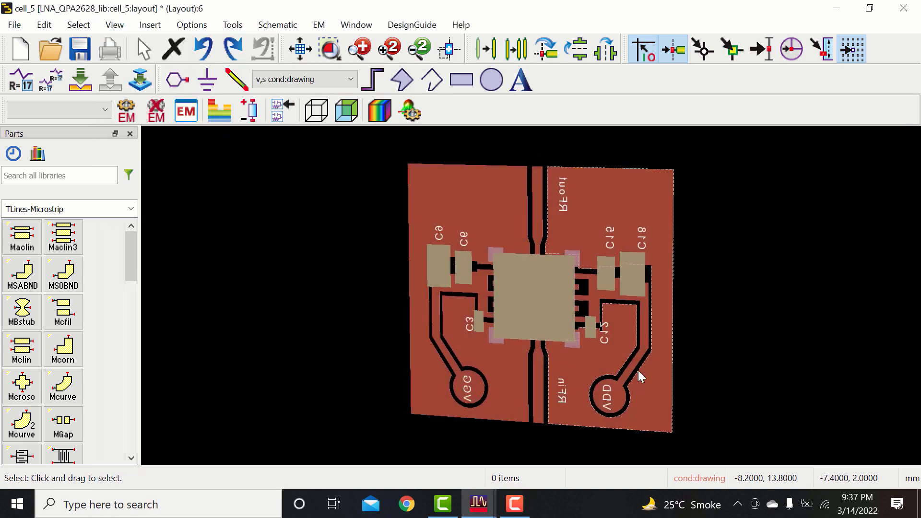
{"action": "scroll", "coordinate": [517, 274], "scroll_direction": "up", "scroll_amount": 5}
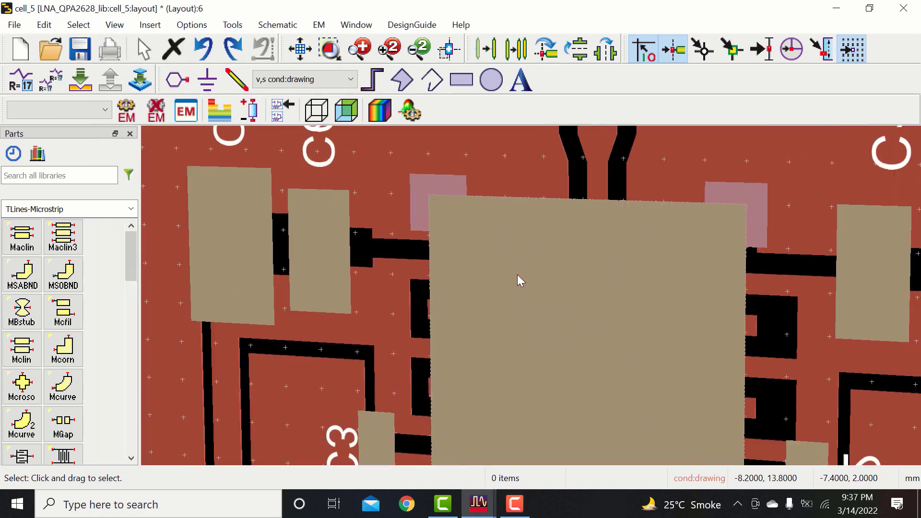
{"action": "scroll", "coordinate": [517, 274], "scroll_direction": "down", "scroll_amount": 3}
{"action": "scroll", "coordinate": [516, 274], "scroll_direction": "down", "scroll_amount": 2}
{"action": "left_click_drag", "start_coordinate": [772, 330], "coordinate": [493, 298]}
{"action": "scroll", "coordinate": [493, 298], "scroll_direction": "up", "scroll_amount": 6}
{"action": "scroll", "coordinate": [493, 298], "scroll_direction": "up", "scroll_amount": 2}
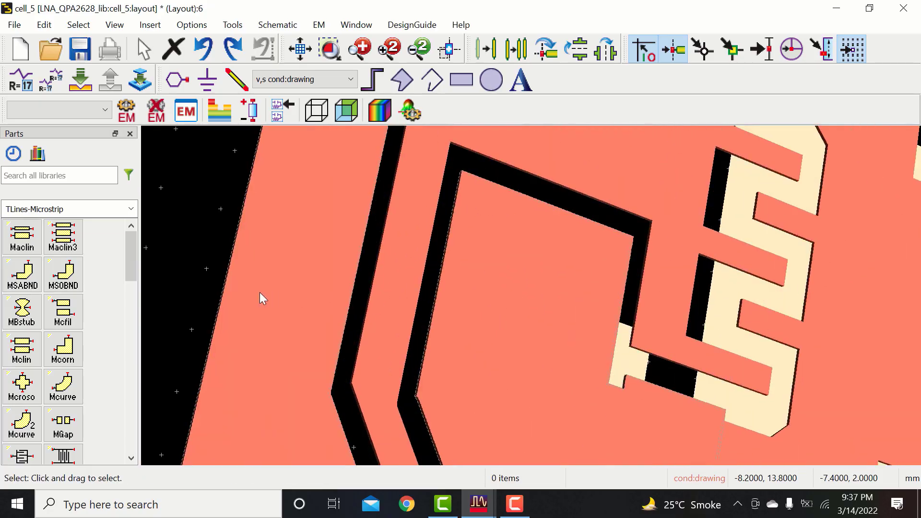
{"action": "left_click_drag", "start_coordinate": [260, 293], "coordinate": [475, 311]}
{"action": "left_click_drag", "start_coordinate": [330, 251], "coordinate": [415, 232]}
{"action": "left_click_drag", "start_coordinate": [539, 213], "coordinate": [546, 239]}
{"action": "left_click_drag", "start_coordinate": [544, 337], "coordinate": [594, 364]}
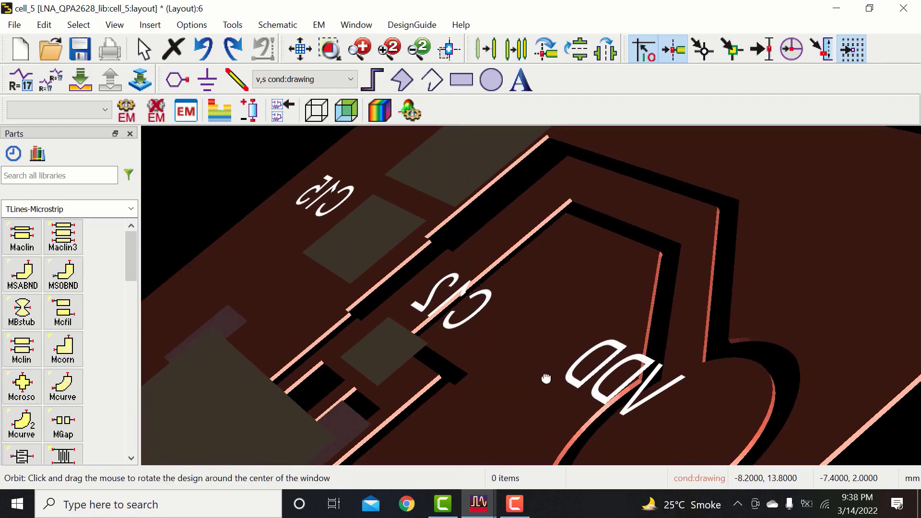
Step: Examine the VGG bias traces and the C3, C6 and C9 outlines in the 3D model
{"action": "scroll", "coordinate": [565, 377], "scroll_direction": "down", "scroll_amount": 10}
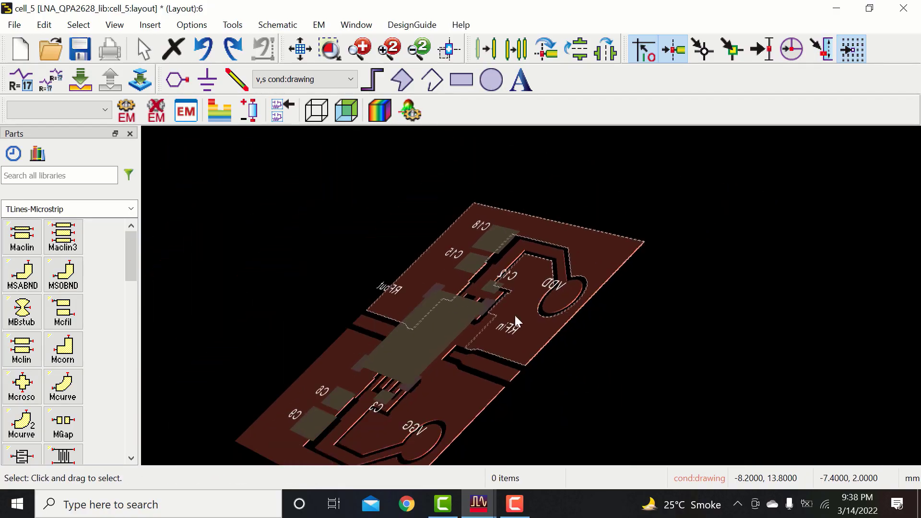
{"action": "scroll", "coordinate": [462, 367], "scroll_direction": "up", "scroll_amount": 5}
{"action": "scroll", "coordinate": [441, 338], "scroll_direction": "down", "scroll_amount": 3}
{"action": "scroll", "coordinate": [446, 321], "scroll_direction": "up", "scroll_amount": 3}
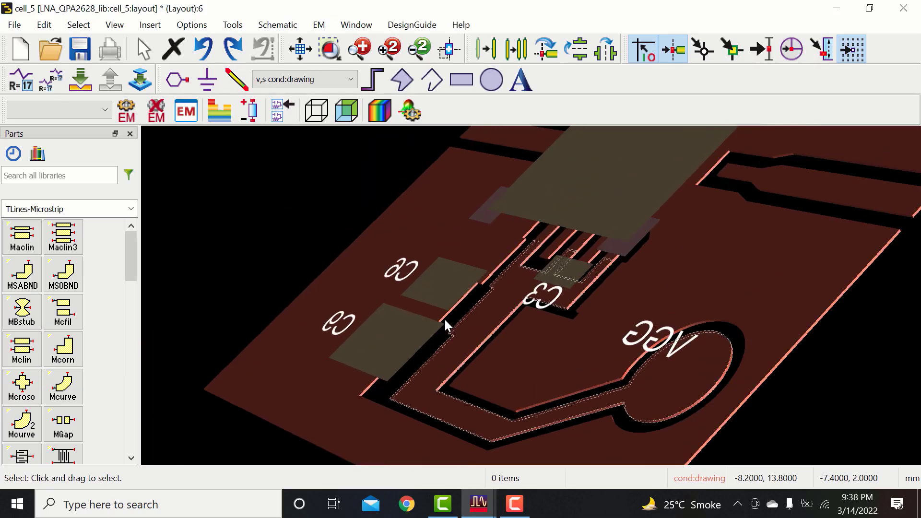
{"action": "scroll", "coordinate": [445, 318], "scroll_direction": "up", "scroll_amount": 2}
{"action": "scroll", "coordinate": [444, 318], "scroll_direction": "down", "scroll_amount": 3}
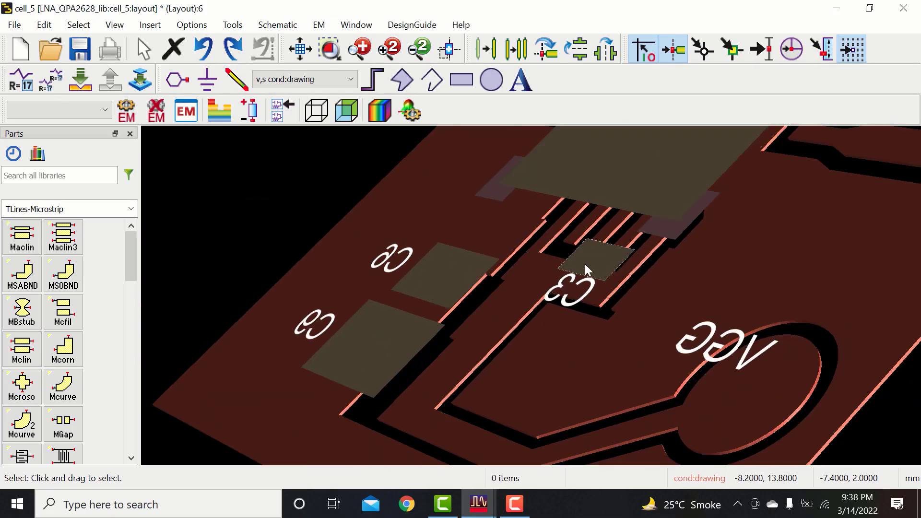
{"action": "scroll", "coordinate": [585, 265], "scroll_direction": "up", "scroll_amount": 2}
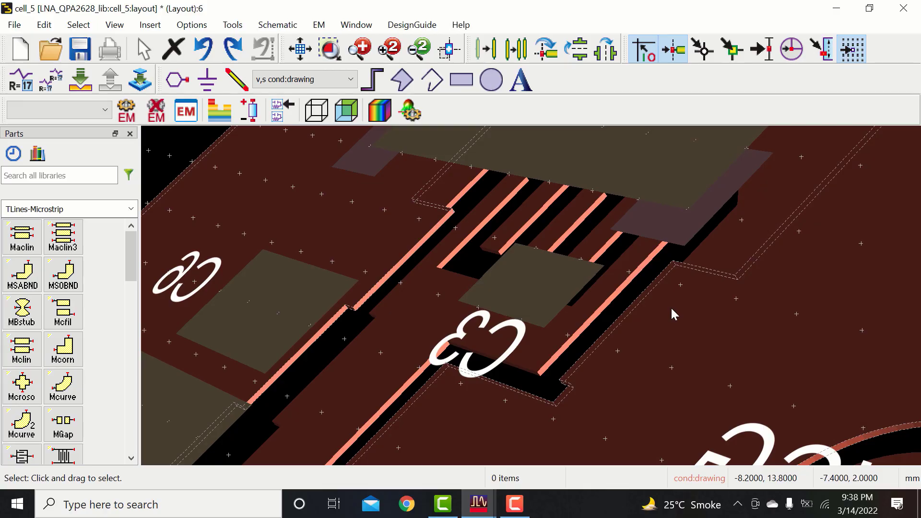
{"action": "scroll", "coordinate": [670, 307], "scroll_direction": "down", "scroll_amount": 5}
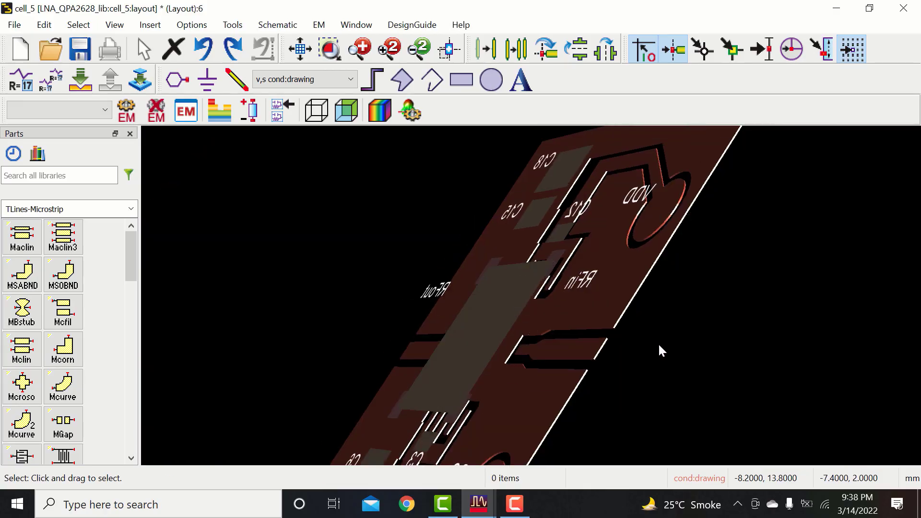
Step: Examine the RFin line and its tapered clearance cutouts beside the package in the 3D model
{"action": "left_click_drag", "start_coordinate": [659, 345], "coordinate": [707, 360]}
{"action": "scroll", "coordinate": [539, 383], "scroll_direction": "up", "scroll_amount": 2}
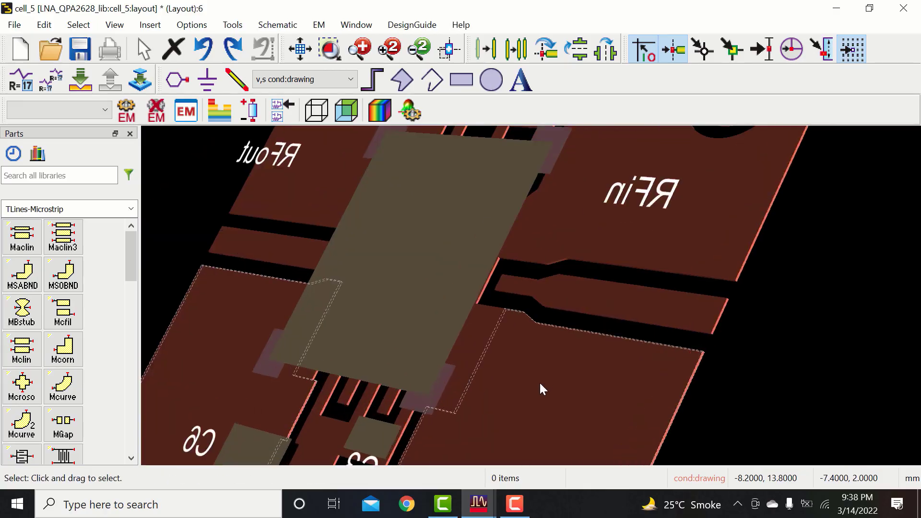
{"action": "scroll", "coordinate": [539, 381], "scroll_direction": "up", "scroll_amount": 2}
{"action": "scroll", "coordinate": [531, 303], "scroll_direction": "up", "scroll_amount": 2}
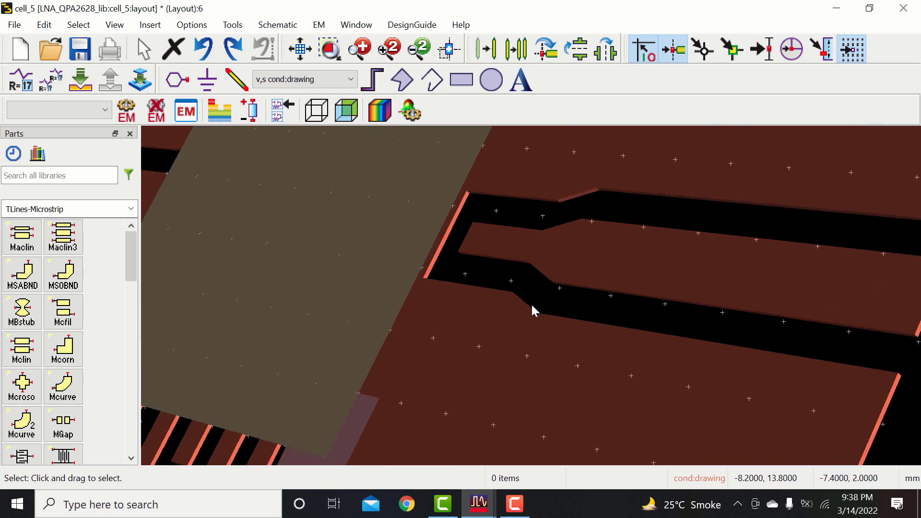
{"action": "scroll", "coordinate": [531, 303], "scroll_direction": "up", "scroll_amount": 2}
{"action": "scroll", "coordinate": [531, 303], "scroll_direction": "up", "scroll_amount": 2}
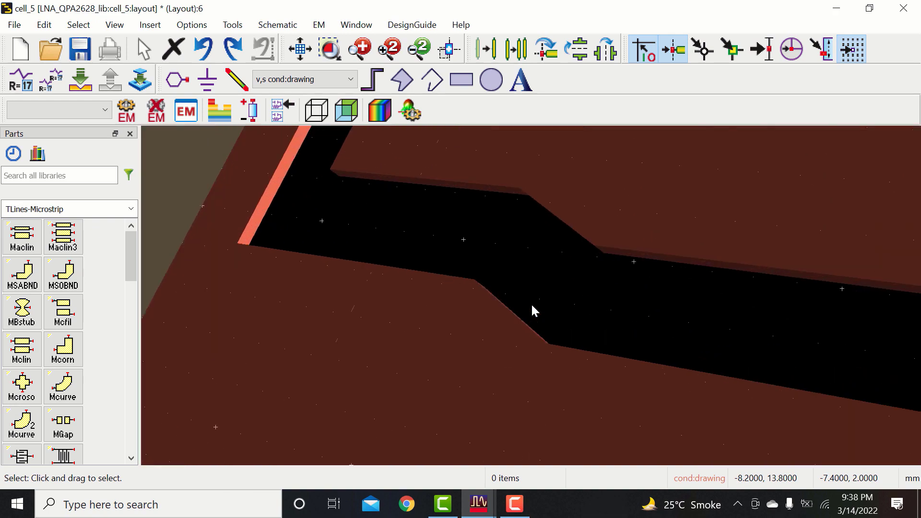
{"action": "scroll", "coordinate": [531, 303], "scroll_direction": "down", "scroll_amount": 3}
{"action": "left_click_drag", "start_coordinate": [640, 304], "coordinate": [530, 301]}
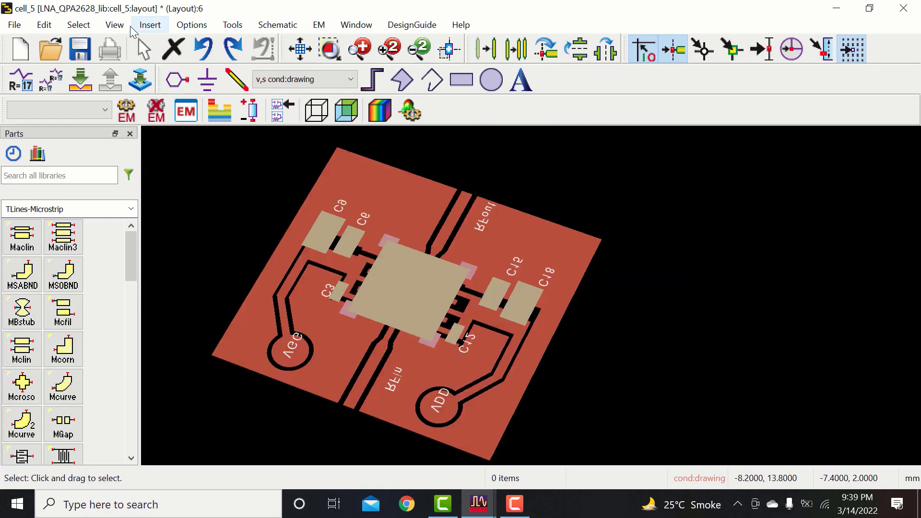
Step: Return the layout to 2D View and show the whole board
{"action": "left_click", "coordinate": [150, 25]}
{"action": "mouse_move", "coordinate": [121, 29]}
{"action": "left_click", "coordinate": [139, 110]}
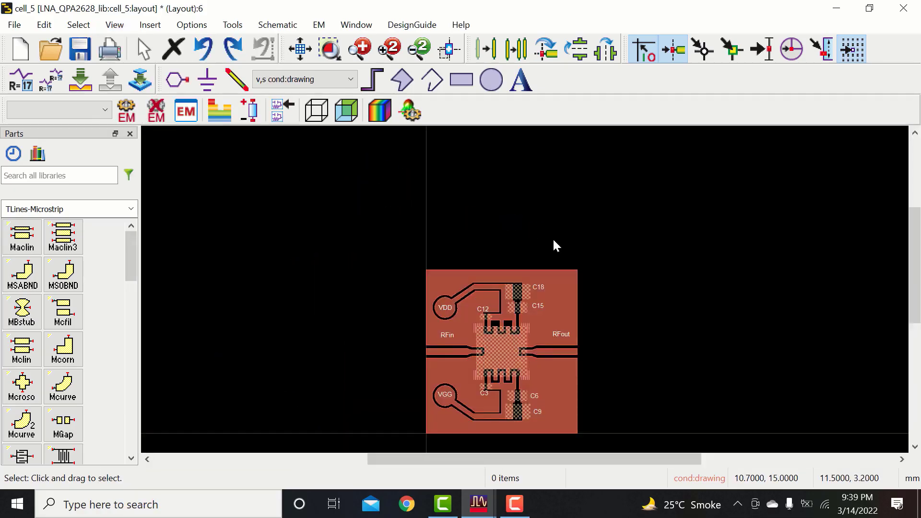
{"action": "scroll", "coordinate": [517, 326], "scroll_direction": "up", "scroll_amount": 4}
{"action": "scroll", "coordinate": [516, 326], "scroll_direction": "down", "scroll_amount": 2}
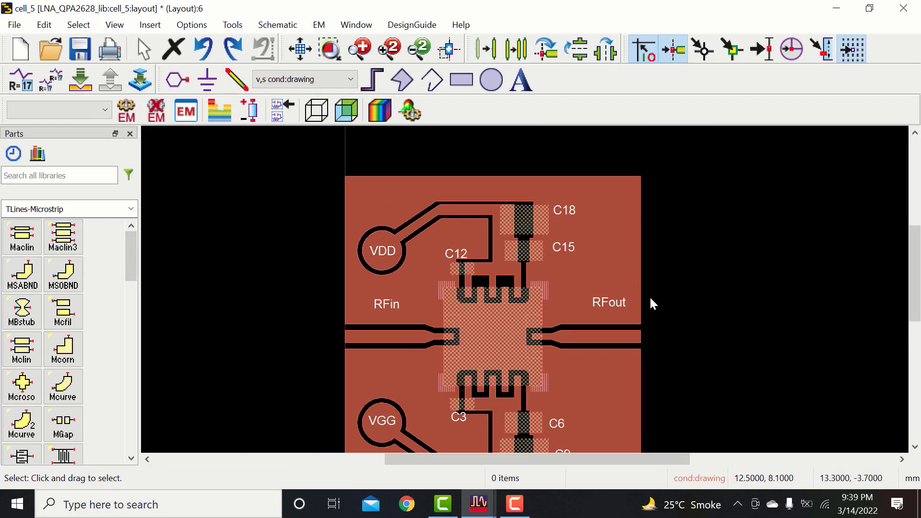
{"action": "key", "text": "f"}
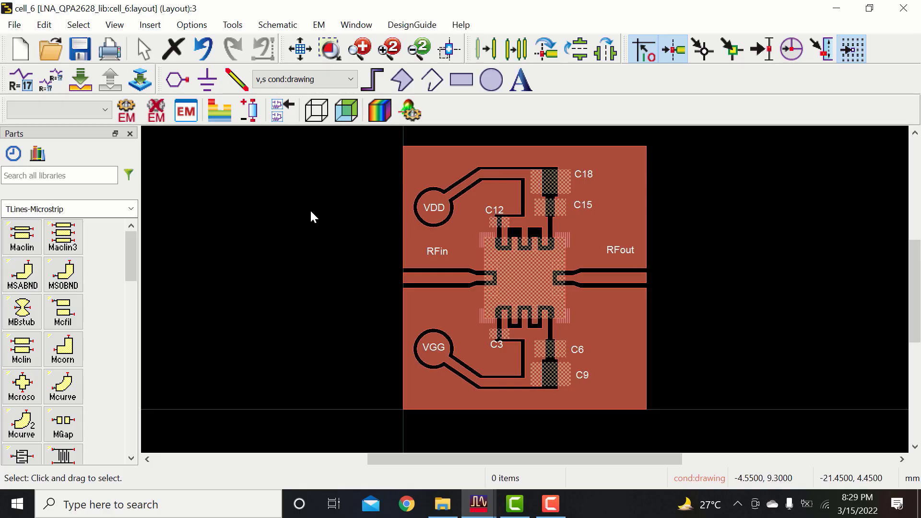
Step: Draw a 12 by 13 mm rectangle on the cond2:drawing layer from the origin, covering the whole board as a ground plane
{"action": "left_click", "coordinate": [307, 80]}
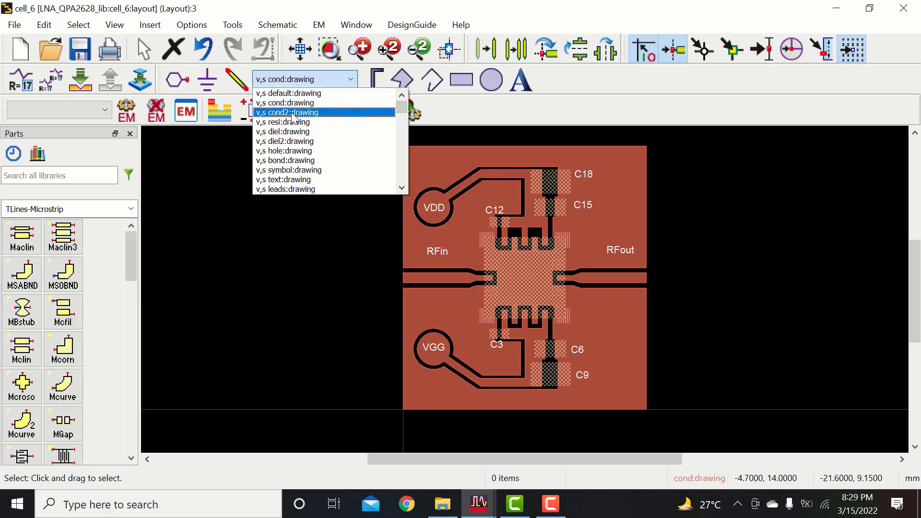
{"action": "left_click", "coordinate": [292, 113]}
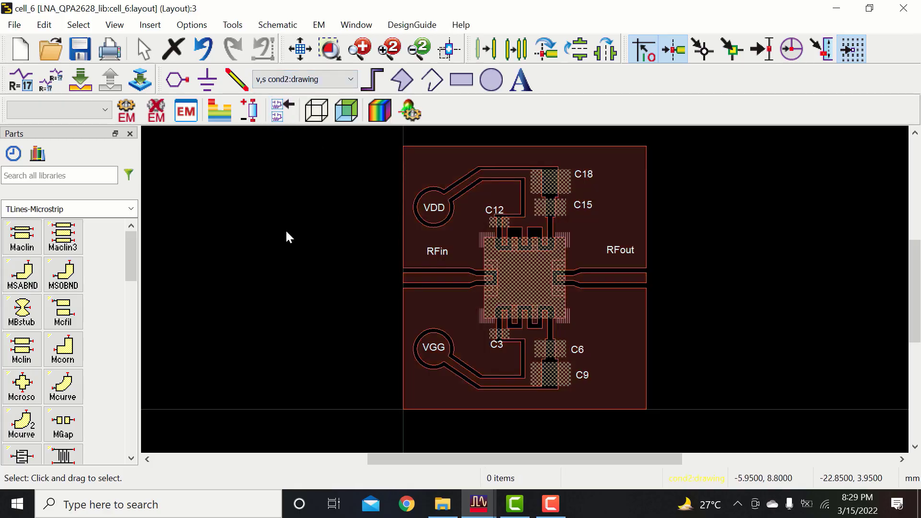
{"action": "left_click", "coordinate": [466, 81]}
{"action": "scroll", "coordinate": [427, 411], "scroll_direction": "up", "scroll_amount": 10}
{"action": "left_click", "coordinate": [461, 282]}
{"action": "scroll", "coordinate": [597, 230], "scroll_direction": "down", "scroll_amount": 12}
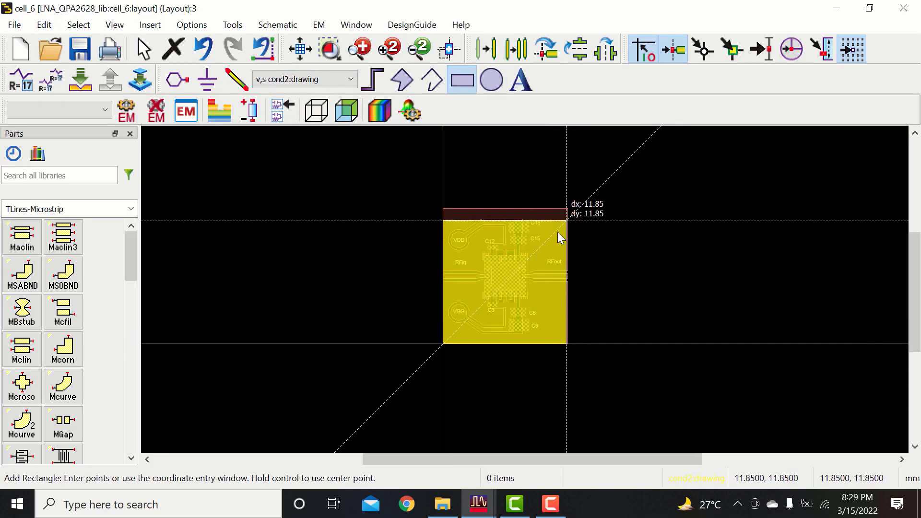
{"action": "scroll", "coordinate": [569, 211], "scroll_direction": "up", "scroll_amount": 5}
{"action": "scroll", "coordinate": [535, 194], "scroll_direction": "up", "scroll_amount": 4}
{"action": "left_click", "coordinate": [528, 283]}
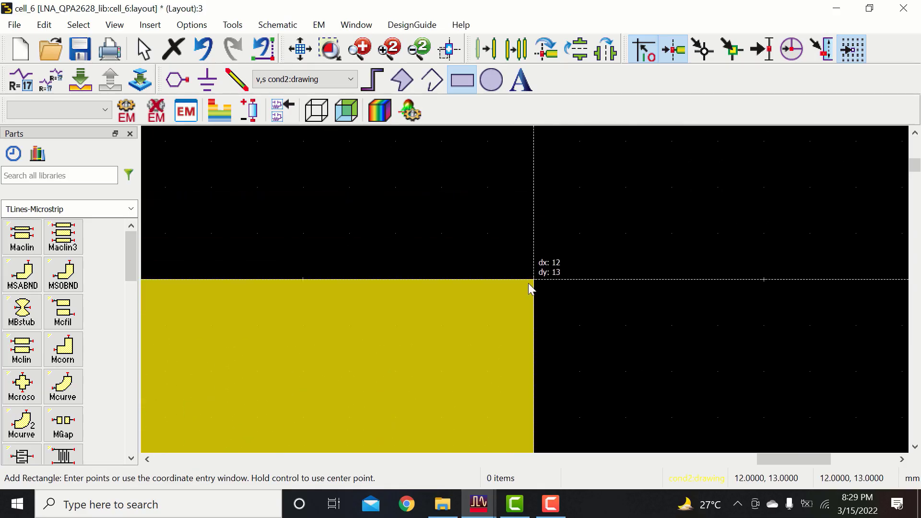
{"action": "key", "text": "Escape"}
{"action": "scroll", "coordinate": [520, 278], "scroll_direction": "down", "scroll_amount": 8}
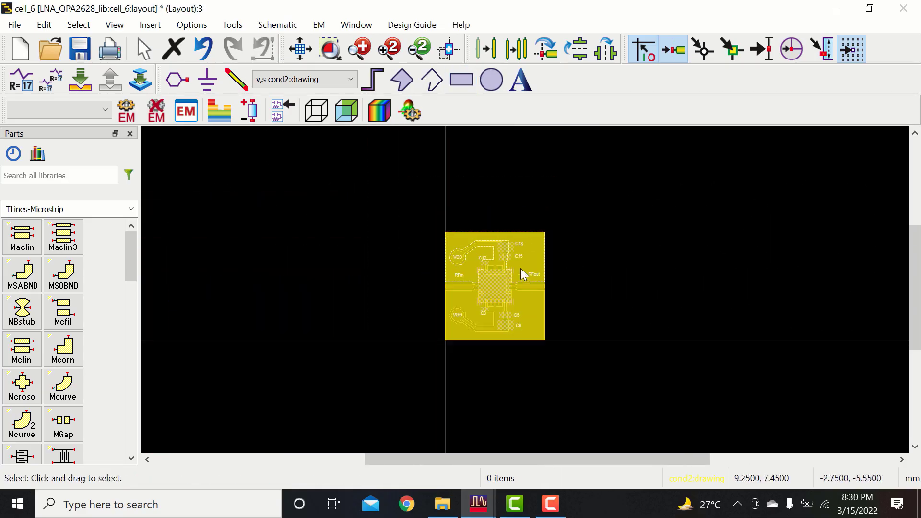
Step: Make cond:drawing the active layer and examine the package area and traces over the cond2 ground plane
{"action": "left_click", "coordinate": [449, 50]}
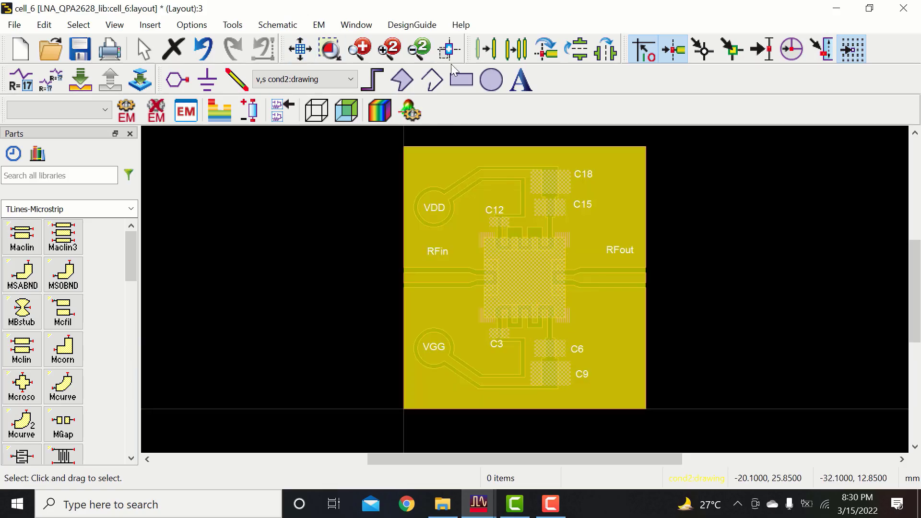
{"action": "left_click", "coordinate": [326, 79]}
{"action": "left_click", "coordinate": [329, 98]}
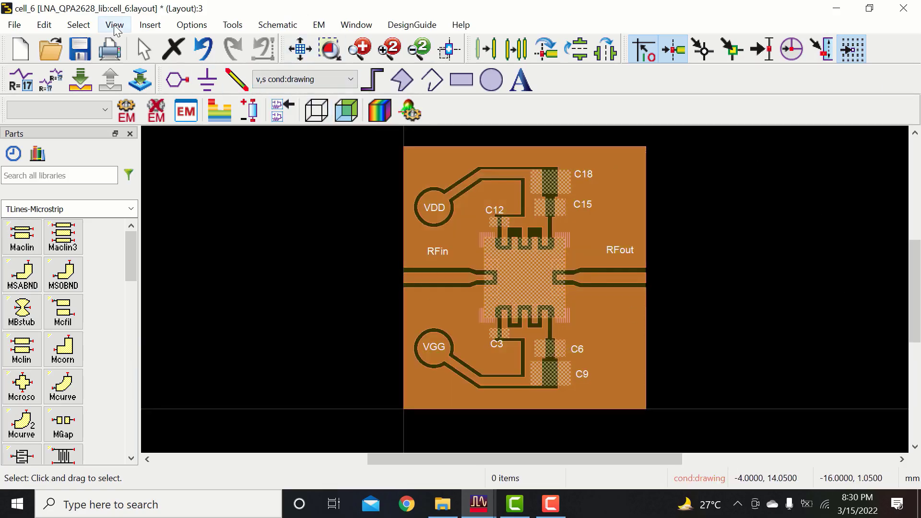
{"action": "scroll", "coordinate": [534, 204], "scroll_direction": "up", "scroll_amount": 6}
{"action": "scroll", "coordinate": [525, 286], "scroll_direction": "down", "scroll_amount": 4}
{"action": "scroll", "coordinate": [353, 303], "scroll_direction": "up", "scroll_amount": 3}
{"action": "scroll", "coordinate": [525, 283], "scroll_direction": "down", "scroll_amount": 5}
{"action": "scroll", "coordinate": [643, 383], "scroll_direction": "up", "scroll_amount": 1}
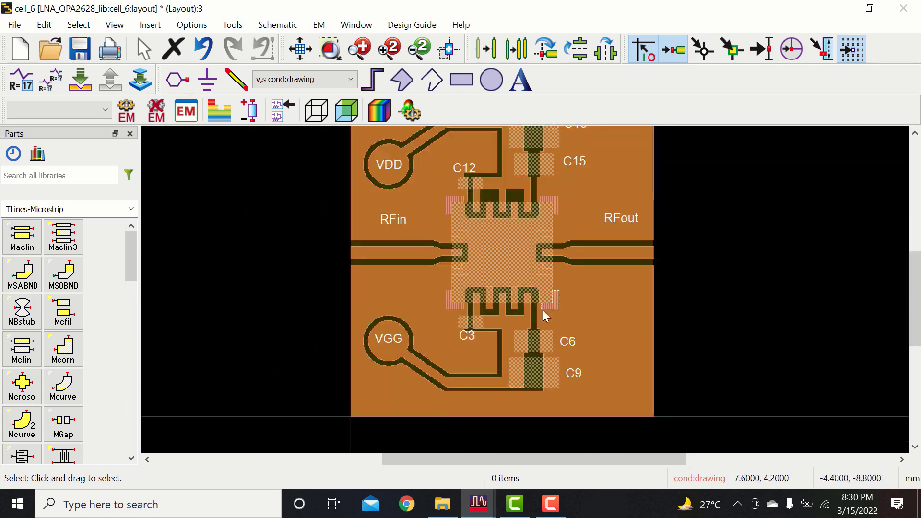
{"action": "scroll", "coordinate": [543, 310], "scroll_direction": "up", "scroll_amount": 4}
Step: Switch the layout to 3D View and inspect the top conductors and the cond2 ground plane from several angles
{"action": "left_click", "coordinate": [113, 28]}
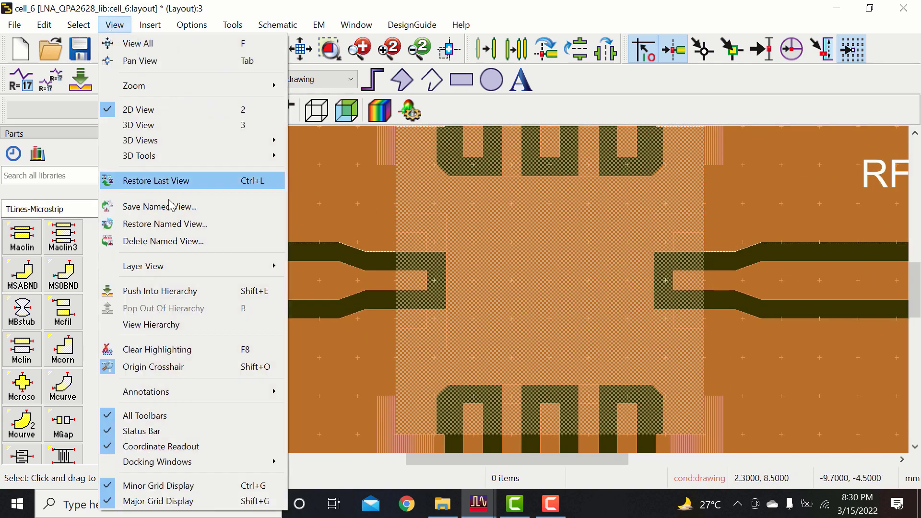
{"action": "left_click", "coordinate": [144, 124]}
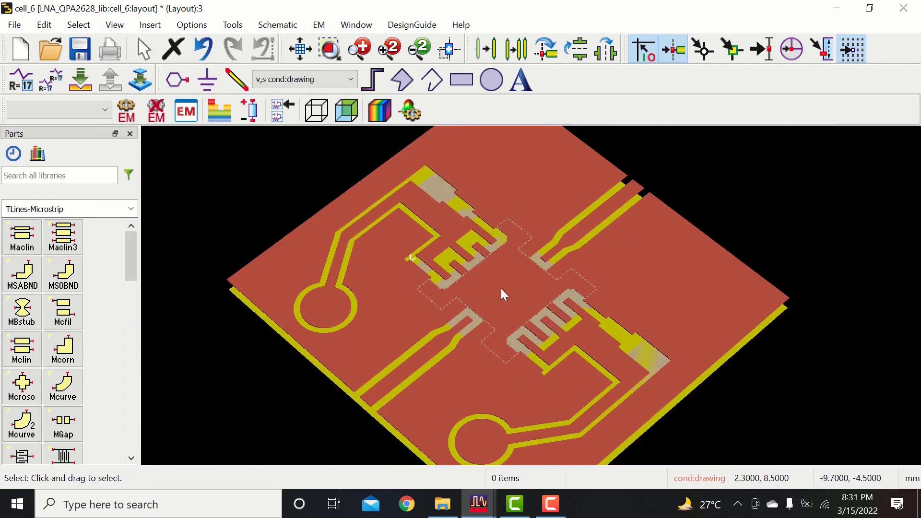
{"action": "left_click_drag", "start_coordinate": [501, 289], "coordinate": [407, 361]}
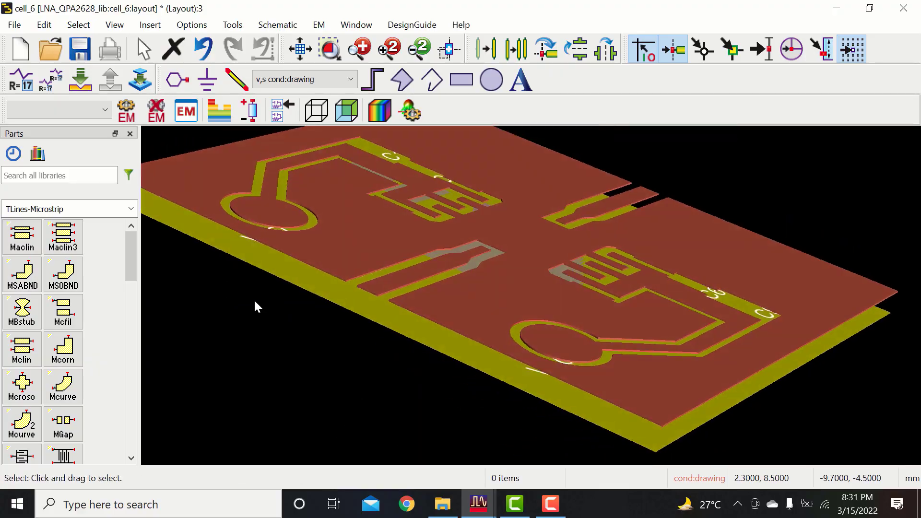
{"action": "left_click_drag", "start_coordinate": [255, 302], "coordinate": [407, 355]}
{"action": "scroll", "coordinate": [530, 293], "scroll_direction": "up", "scroll_amount": 2}
{"action": "left_click_drag", "start_coordinate": [532, 296], "coordinate": [460, 378]}
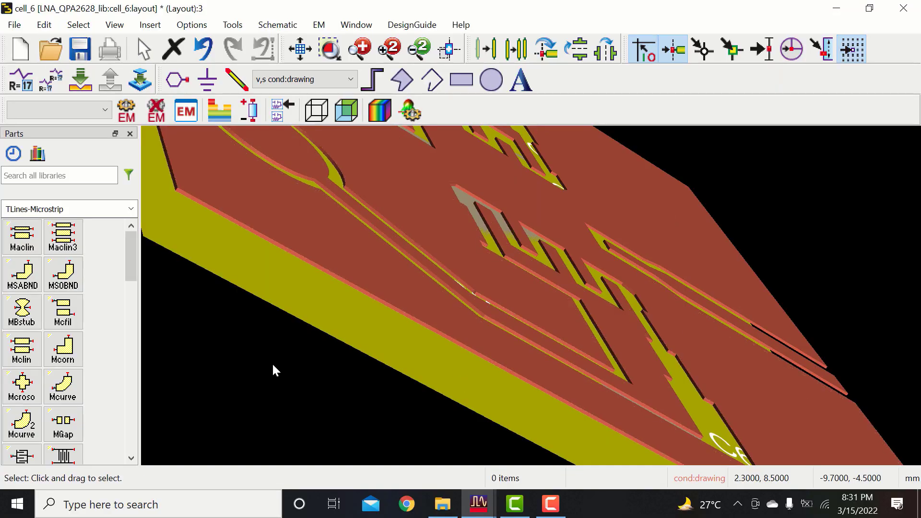
{"action": "left_click_drag", "start_coordinate": [273, 369], "coordinate": [465, 321]}
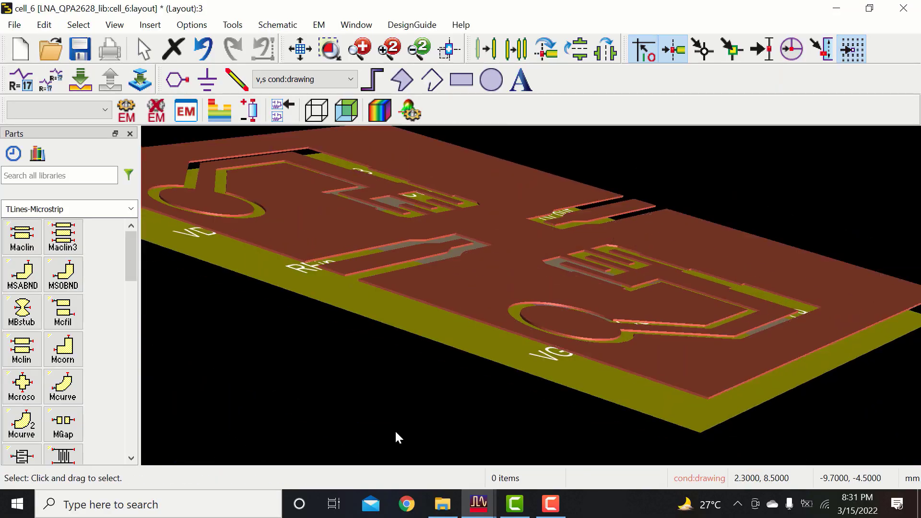
Step: Go back to 2D View and fit the complete board in the window
{"action": "left_click", "coordinate": [115, 25]}
{"action": "left_click", "coordinate": [144, 106]}
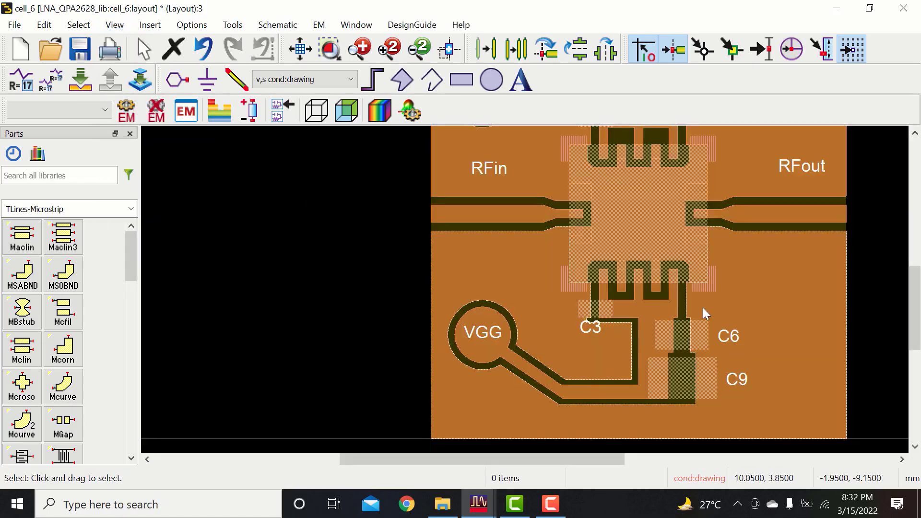
{"action": "left_click", "coordinate": [300, 50]}
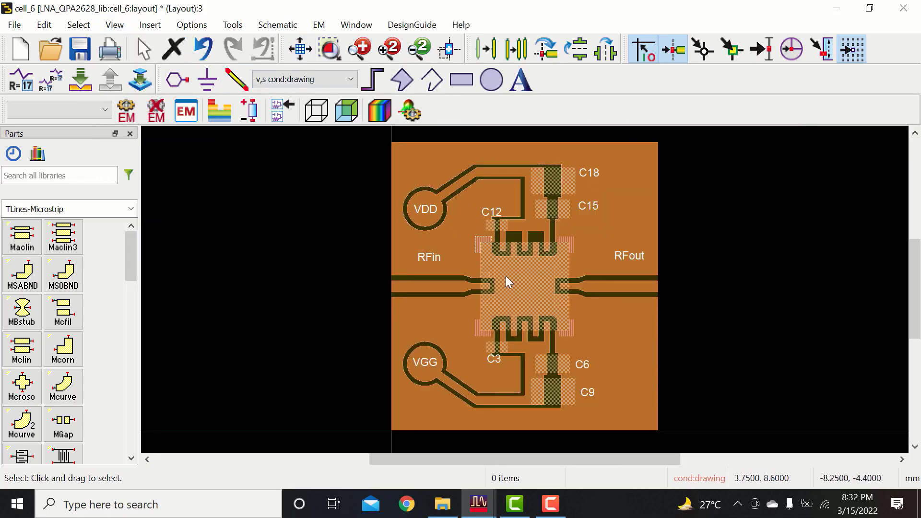
Step: Draw a circle of 0.5 mm radius centred at (1, 1) on the hole:drawing layer, near the board's lower-left corner
{"action": "left_click", "coordinate": [330, 82]}
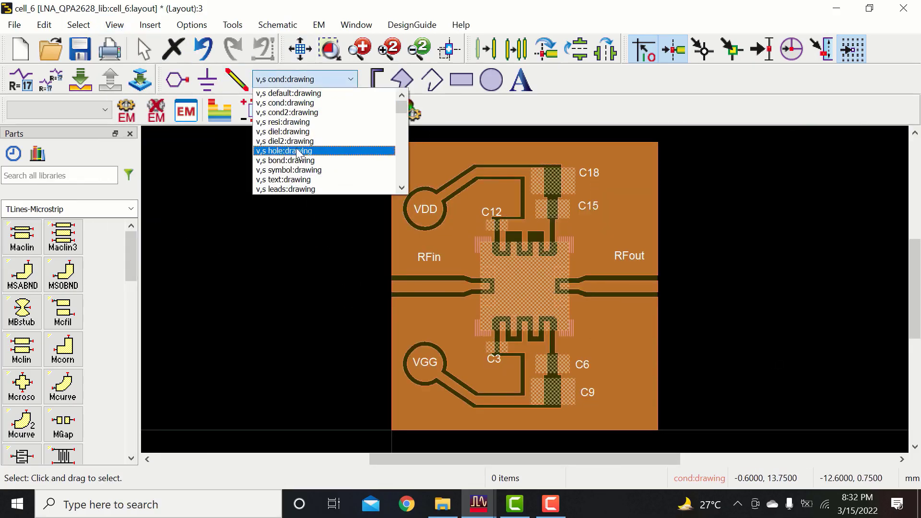
{"action": "left_click", "coordinate": [296, 151]}
{"action": "scroll", "coordinate": [388, 428], "scroll_direction": "up", "scroll_amount": 2}
{"action": "left_click", "coordinate": [491, 79]}
{"action": "scroll", "coordinate": [551, 281], "scroll_direction": "up", "scroll_amount": 1}
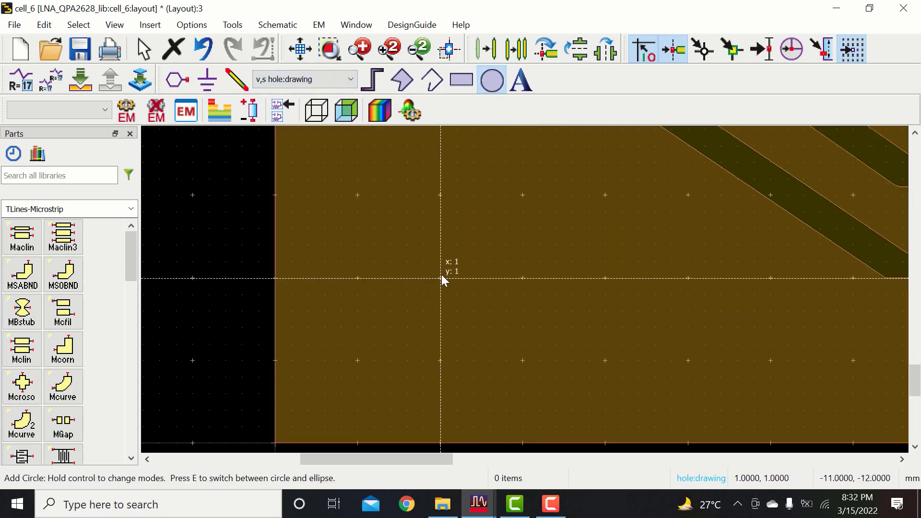
{"action": "left_click", "coordinate": [442, 278]}
{"action": "left_click", "coordinate": [503, 189]}
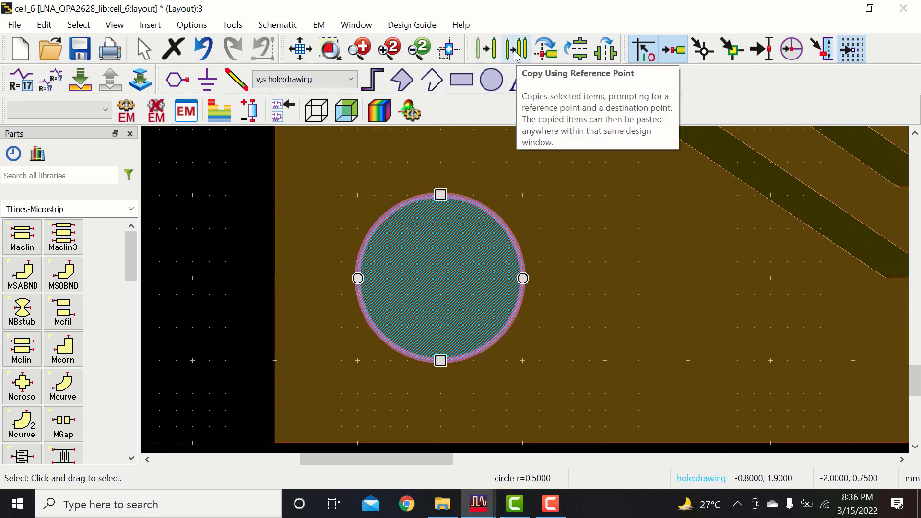
Step: Copy the corner hole using a reference point at the board centre (6, 6.5), mirroring the copies into the other three corners
{"action": "left_click", "coordinate": [517, 48]}
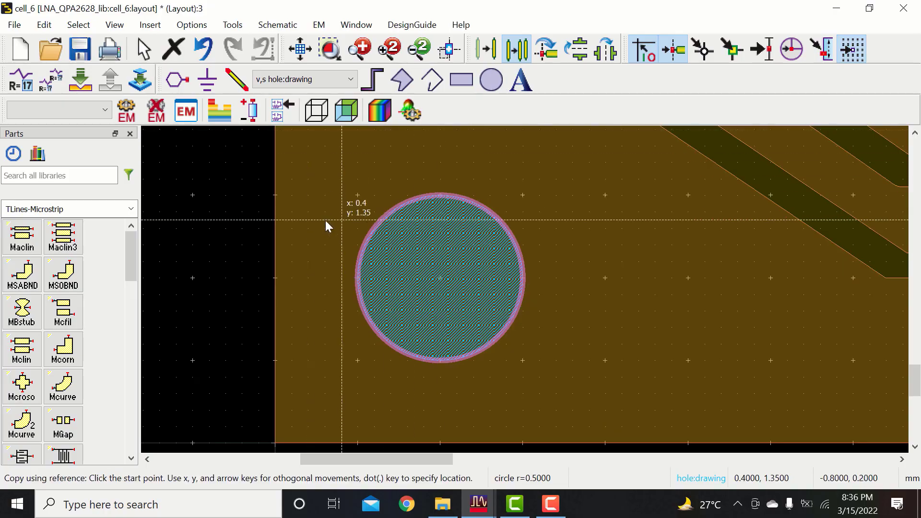
{"action": "scroll", "coordinate": [534, 267], "scroll_direction": "down", "scroll_amount": 5}
{"action": "scroll", "coordinate": [543, 243], "scroll_direction": "up", "scroll_amount": 2}
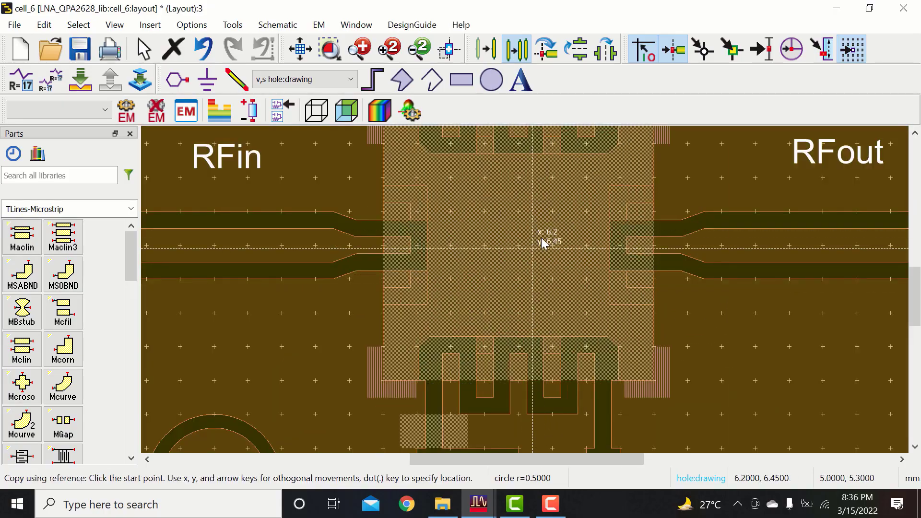
{"action": "scroll", "coordinate": [541, 239], "scroll_direction": "up", "scroll_amount": 4}
{"action": "left_click", "coordinate": [519, 262]}
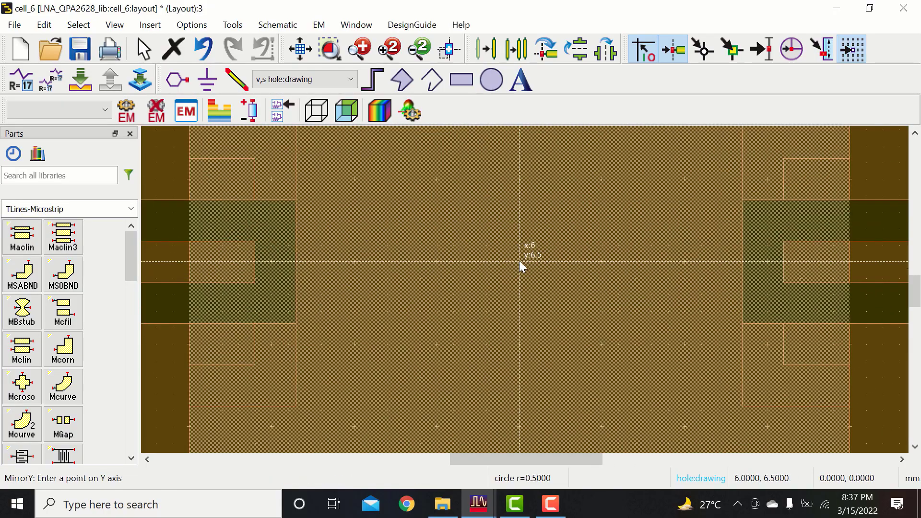
{"action": "scroll", "coordinate": [519, 262], "scroll_direction": "down", "scroll_amount": 9}
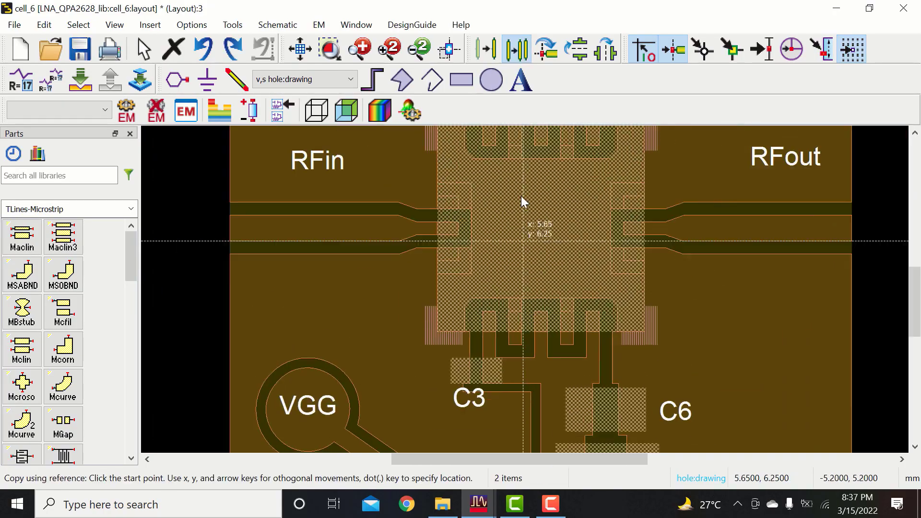
{"action": "scroll", "coordinate": [565, 269], "scroll_direction": "up", "scroll_amount": 3}
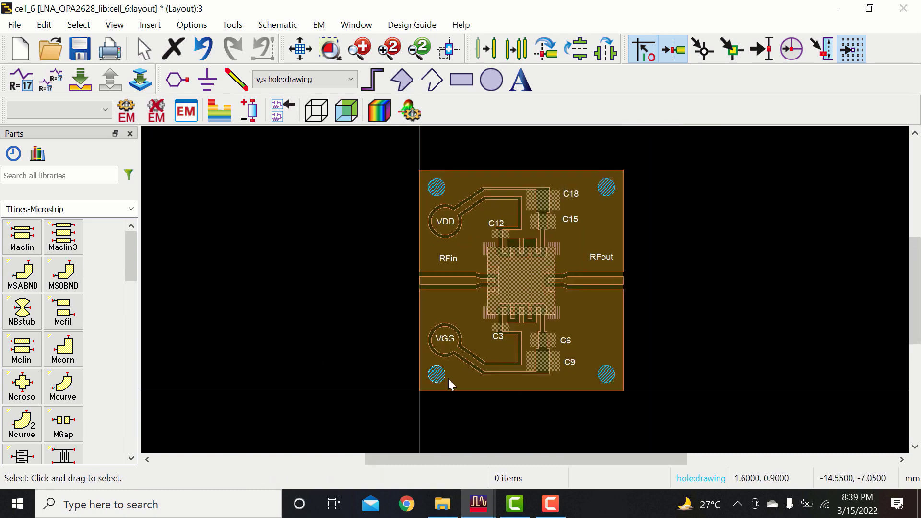
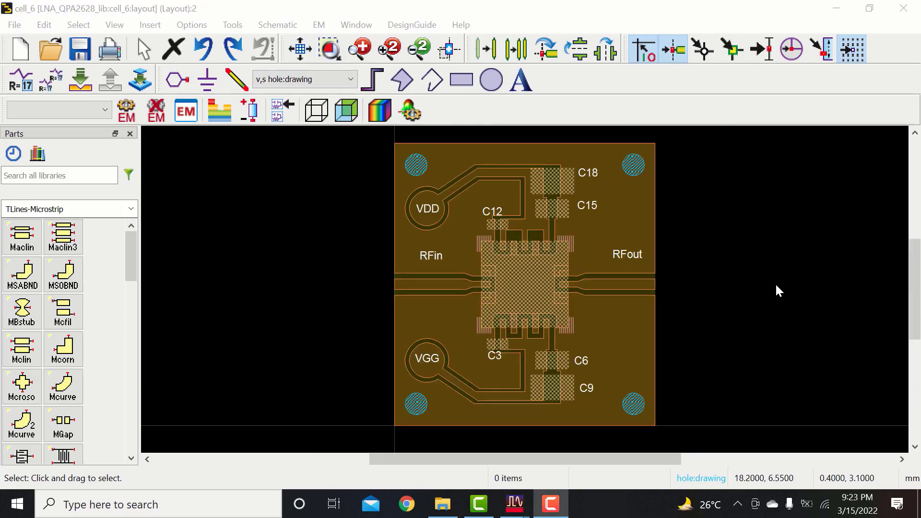
Step: Draw a circular via hole of 0.15 mm radius centred at (5, 5.5) in the package's ground area
{"action": "scroll", "coordinate": [519, 247], "scroll_direction": "up", "scroll_amount": 7}
{"action": "left_click", "coordinate": [491, 79]}
{"action": "scroll", "coordinate": [483, 260], "scroll_direction": "up", "scroll_amount": 3}
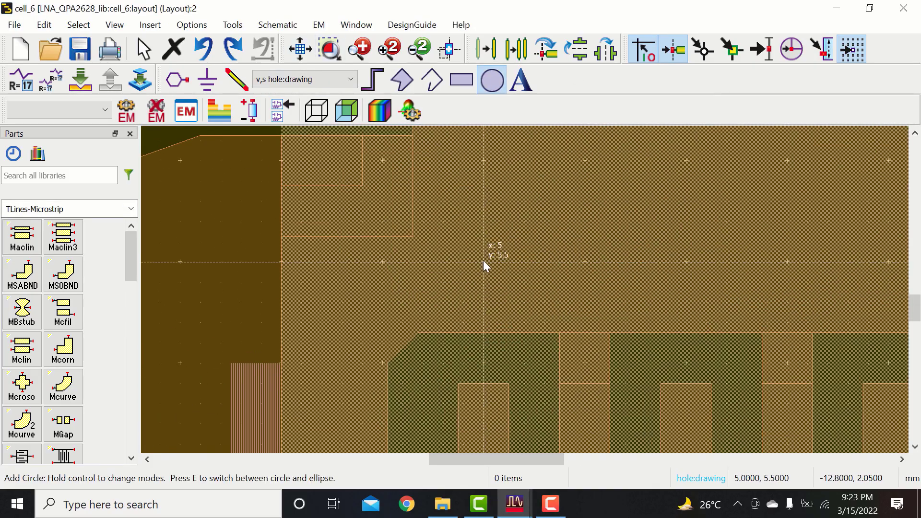
{"action": "left_click", "coordinate": [482, 260]}
{"action": "left_click", "coordinate": [494, 239]}
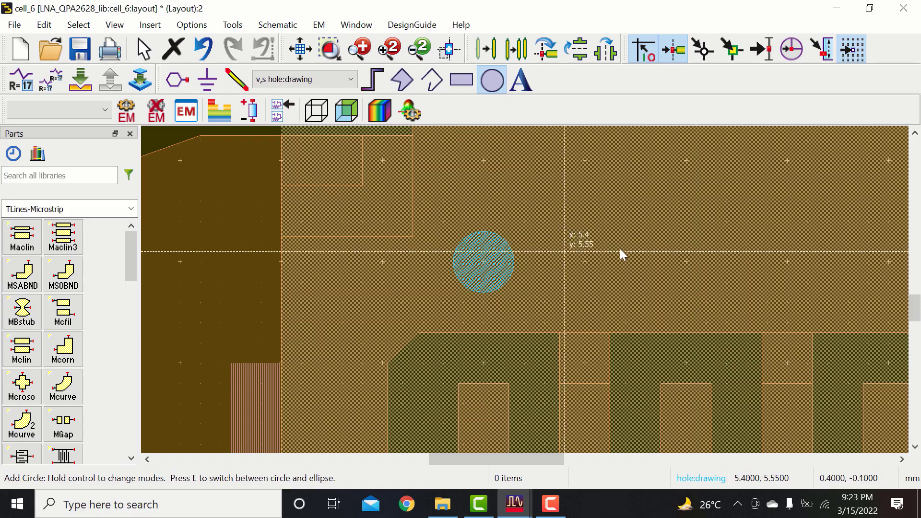
{"action": "key", "text": "Escape"}
Step: Copy the 0.15 mm radius via hole and paste it every 0.5 mm along y = 5.5, from x = 4.5 to 7.5, in the package ground area
{"action": "left_click", "coordinate": [499, 262]}
{"action": "key", "text": "ctrl+c"}
{"action": "key", "text": "ctrl+v"}
{"action": "left_click", "coordinate": [583, 262]}
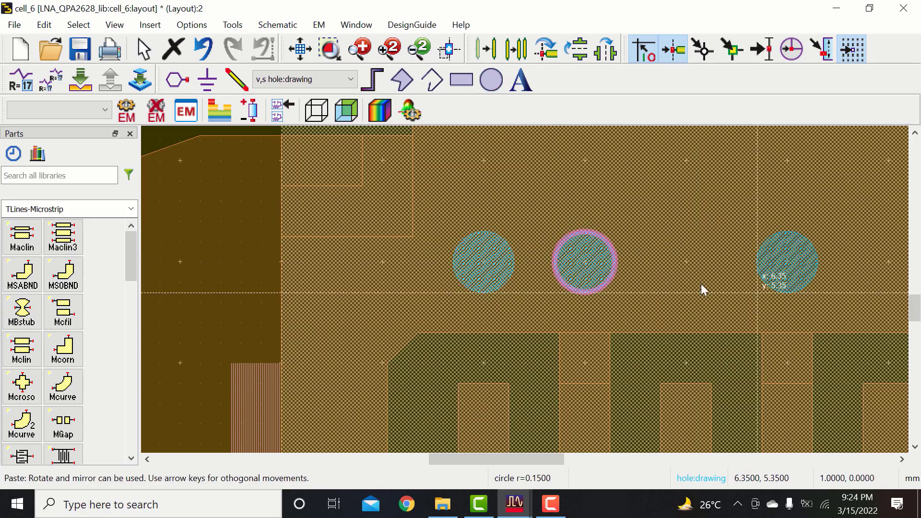
{"action": "scroll", "coordinate": [743, 326], "scroll_direction": "down", "scroll_amount": 2}
{"action": "scroll", "coordinate": [472, 315], "scroll_direction": "up", "scroll_amount": 2}
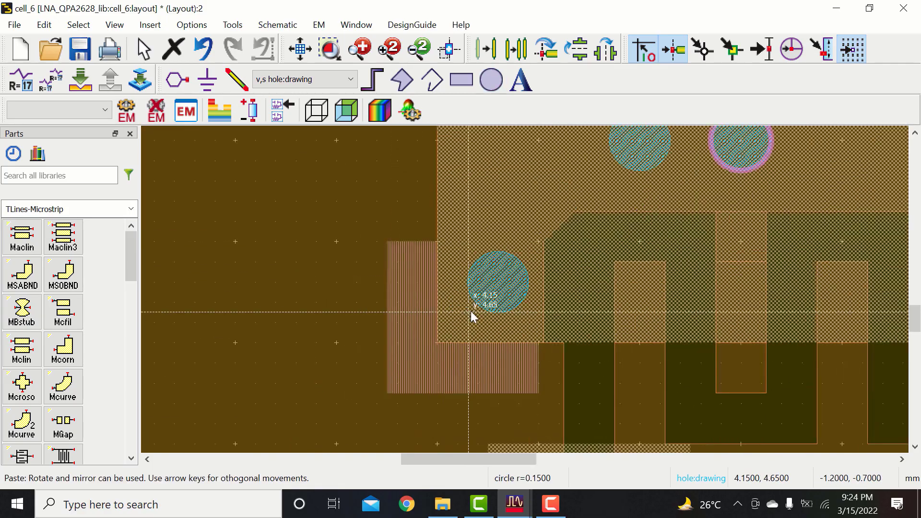
{"action": "scroll", "coordinate": [527, 249], "scroll_direction": "down", "scroll_amount": 3}
{"action": "scroll", "coordinate": [488, 263], "scroll_direction": "up", "scroll_amount": 2}
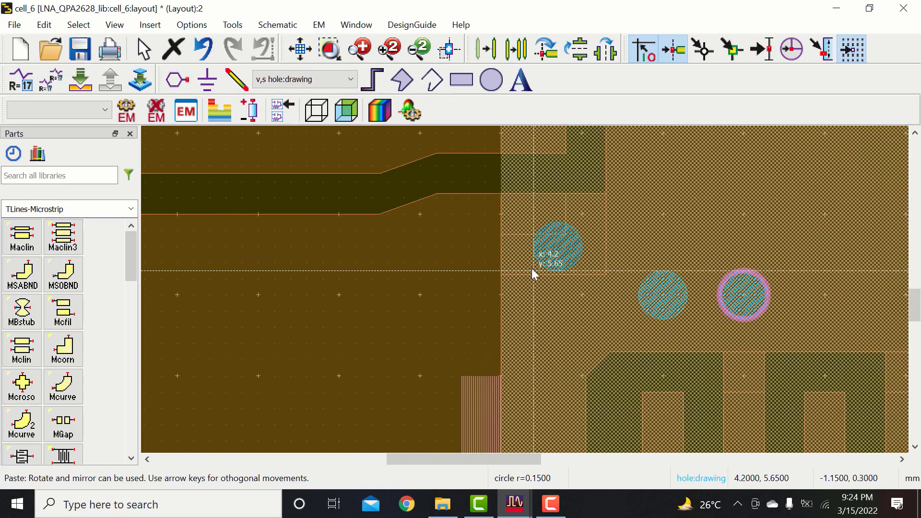
{"action": "left_click", "coordinate": [557, 322]}
{"action": "scroll", "coordinate": [750, 329], "scroll_direction": "down", "scroll_amount": 1}
{"action": "left_click", "coordinate": [676, 301]}
{"action": "scroll", "coordinate": [741, 301], "scroll_direction": "up", "scroll_amount": 2}
{"action": "left_click", "coordinate": [741, 301]}
{"action": "scroll", "coordinate": [806, 301], "scroll_direction": "down", "scroll_amount": 1}
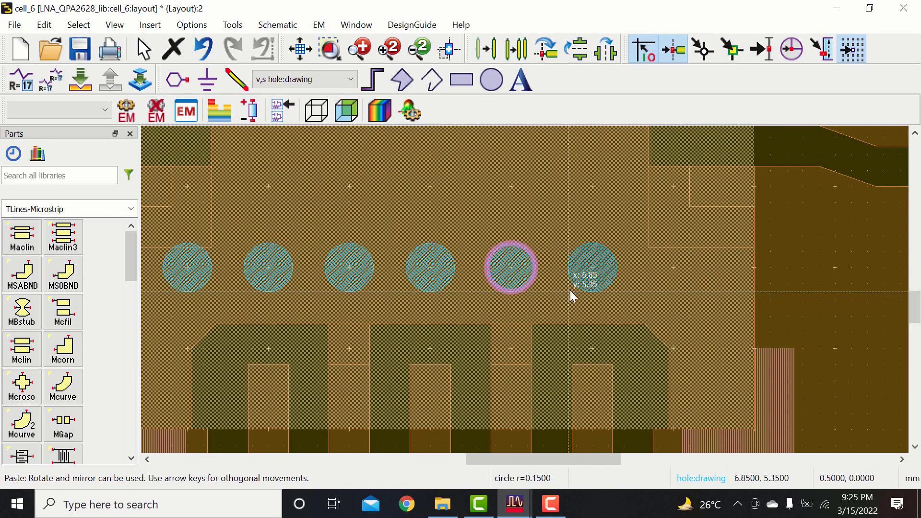
{"action": "left_click", "coordinate": [806, 300]}
Step: Paste another via hole at about (4.25, 4.95), near the package's lower-left corner
{"action": "scroll", "coordinate": [870, 301], "scroll_direction": "down", "scroll_amount": 1}
{"action": "scroll", "coordinate": [871, 300], "scroll_direction": "up", "scroll_amount": 2}
{"action": "scroll", "coordinate": [528, 289], "scroll_direction": "down", "scroll_amount": 3}
{"action": "scroll", "coordinate": [522, 289], "scroll_direction": "up", "scroll_amount": 2}
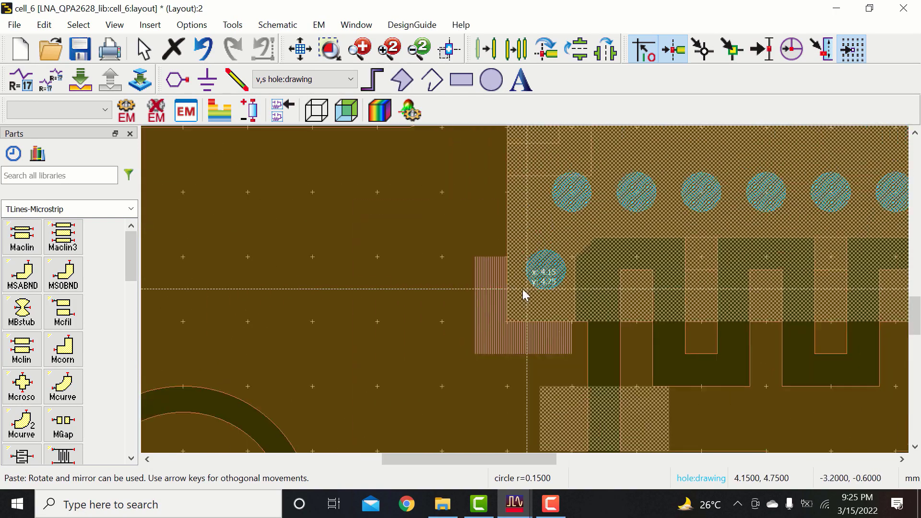
{"action": "scroll", "coordinate": [727, 300], "scroll_direction": "down", "scroll_amount": 2}
{"action": "scroll", "coordinate": [660, 290], "scroll_direction": "up", "scroll_amount": 3}
{"action": "scroll", "coordinate": [525, 290], "scroll_direction": "down", "scroll_amount": 2}
{"action": "scroll", "coordinate": [509, 294], "scroll_direction": "up", "scroll_amount": 3}
{"action": "key", "text": "Escape"}
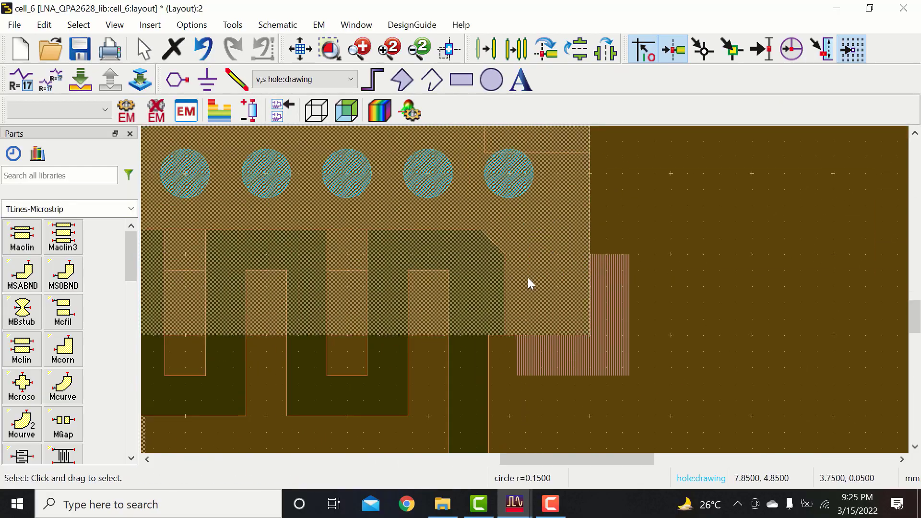
Step: Copy the five via holes from x = 5 to 7 and paste them as further rows 0.5 mm apart up the package ground area
{"action": "scroll", "coordinate": [527, 281], "scroll_direction": "down", "scroll_amount": 5}
{"action": "left_click", "coordinate": [786, 276]}
{"action": "key", "text": "ctrl+v"}
{"action": "scroll", "coordinate": [291, 292], "scroll_direction": "up", "scroll_amount": 2}
{"action": "scroll", "coordinate": [527, 297], "scroll_direction": "up", "scroll_amount": 1}
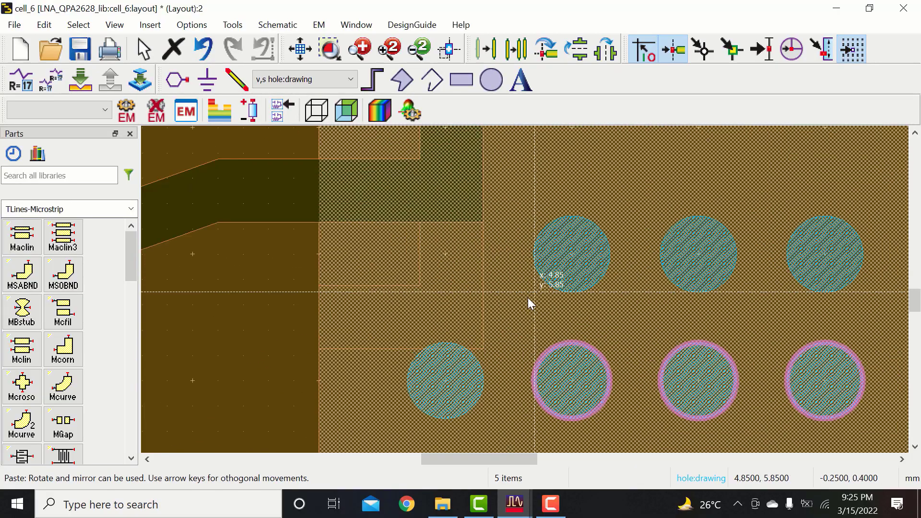
{"action": "scroll", "coordinate": [527, 297], "scroll_direction": "down", "scroll_amount": 1}
{"action": "scroll", "coordinate": [505, 273], "scroll_direction": "up", "scroll_amount": 1}
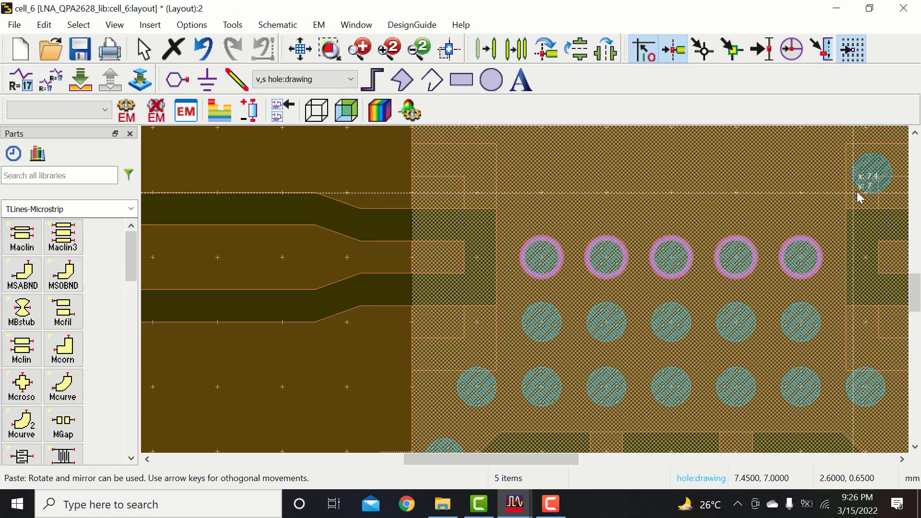
Step: Paste via holes 1 mm apart along y = 5.5 and y = 4.5 between the RFin line and VGG pad, plus one at (3, 3.5)
{"action": "scroll", "coordinate": [498, 292], "scroll_direction": "up", "scroll_amount": 2}
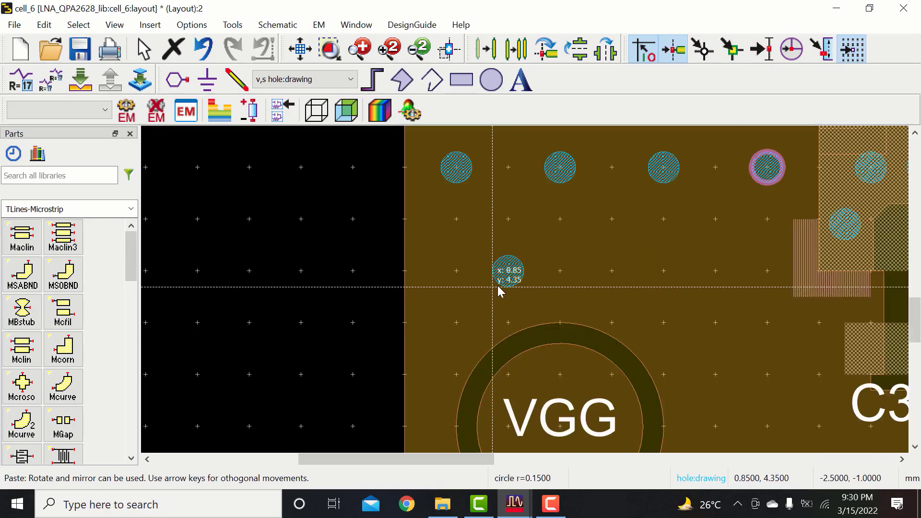
{"action": "scroll", "coordinate": [497, 292], "scroll_direction": "up", "scroll_amount": 1}
{"action": "scroll", "coordinate": [624, 296], "scroll_direction": "down", "scroll_amount": 1}
{"action": "scroll", "coordinate": [575, 298], "scroll_direction": "up", "scroll_amount": 1}
{"action": "scroll", "coordinate": [549, 298], "scroll_direction": "down", "scroll_amount": 2}
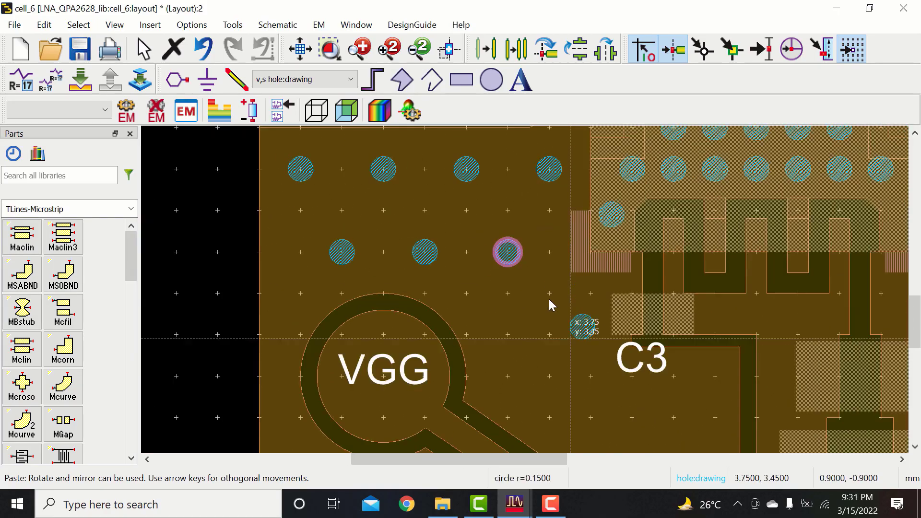
{"action": "scroll", "coordinate": [499, 356], "scroll_direction": "up", "scroll_amount": 4}
{"action": "left_click", "coordinate": [516, 280]}
{"action": "scroll", "coordinate": [667, 289], "scroll_direction": "down", "scroll_amount": 4}
{"action": "scroll", "coordinate": [544, 301], "scroll_direction": "up", "scroll_amount": 4}
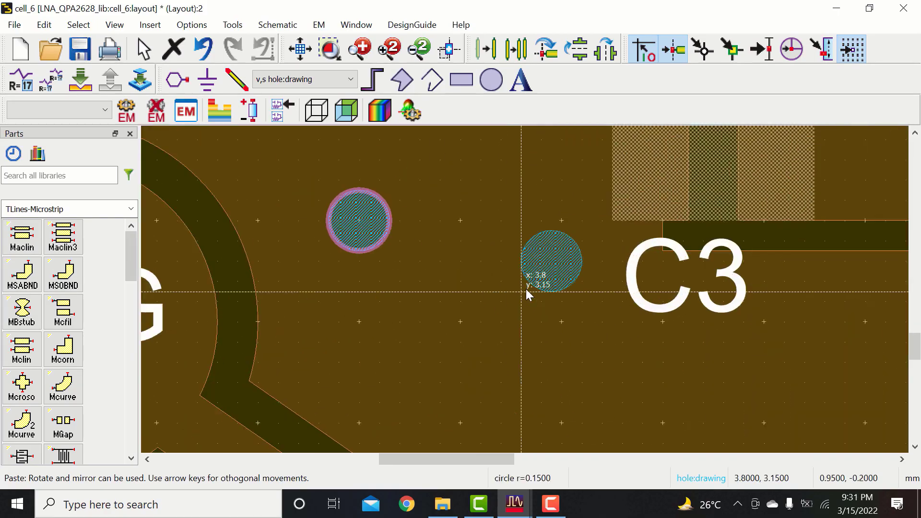
Step: Paste via holes at (4, 3.5), (3.5, 2.5), (4.5, 2.5) and (5.5, 2.5), around C3 beside the VGG trace
{"action": "left_click", "coordinate": [532, 252]}
{"action": "scroll", "coordinate": [484, 369], "scroll_direction": "up", "scroll_amount": 3}
{"action": "left_click", "coordinate": [497, 279]}
{"action": "scroll", "coordinate": [724, 290], "scroll_direction": "down", "scroll_amount": 3}
{"action": "left_click", "coordinate": [549, 283]}
{"action": "scroll", "coordinate": [561, 287], "scroll_direction": "down", "scroll_amount": 3}
{"action": "scroll", "coordinate": [646, 292], "scroll_direction": "up", "scroll_amount": 7}
{"action": "left_click", "coordinate": [538, 302]}
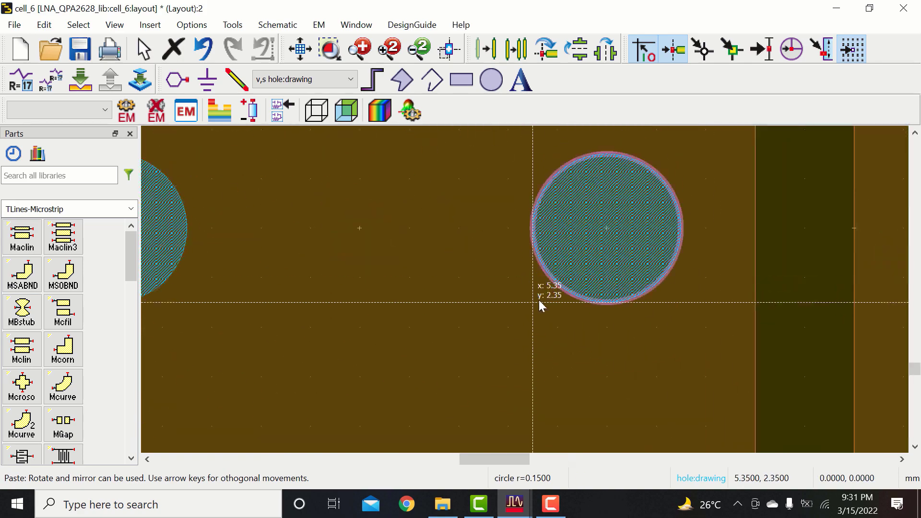
Step: Paste via holes at (0.5, 2) and (2, 1.5) around the board's lower-left mounting hole
{"action": "scroll", "coordinate": [533, 302], "scroll_direction": "down", "scroll_amount": 9}
{"action": "scroll", "coordinate": [480, 312], "scroll_direction": "up", "scroll_amount": 4}
{"action": "scroll", "coordinate": [508, 288], "scroll_direction": "down", "scroll_amount": 3}
{"action": "scroll", "coordinate": [576, 287], "scroll_direction": "up", "scroll_amount": 3}
{"action": "scroll", "coordinate": [583, 333], "scroll_direction": "down", "scroll_amount": 2}
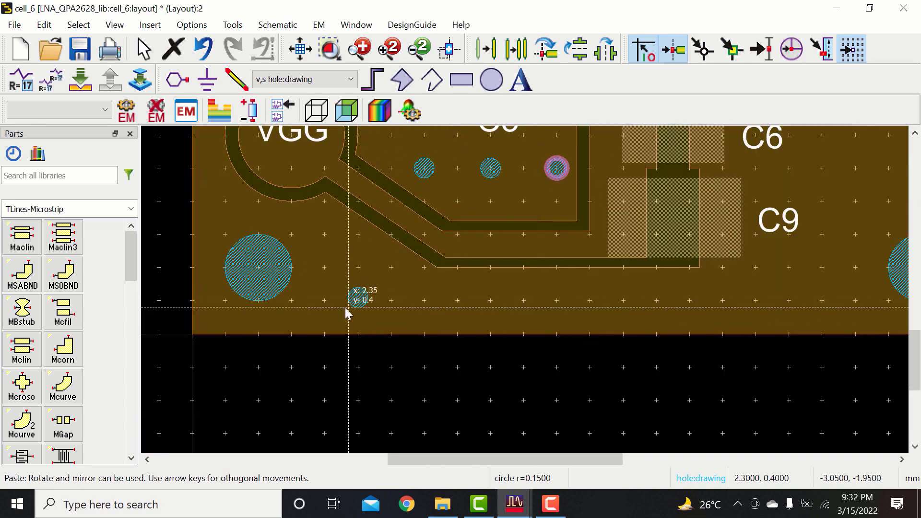
{"action": "scroll", "coordinate": [509, 274], "scroll_direction": "up", "scroll_amount": 4}
{"action": "scroll", "coordinate": [510, 273], "scroll_direction": "down", "scroll_amount": 3}
{"action": "scroll", "coordinate": [608, 330], "scroll_direction": "up", "scroll_amount": 4}
{"action": "left_click", "coordinate": [531, 301]}
{"action": "scroll", "coordinate": [535, 304], "scroll_direction": "down", "scroll_amount": 5}
{"action": "scroll", "coordinate": [604, 374], "scroll_direction": "up", "scroll_amount": 5}
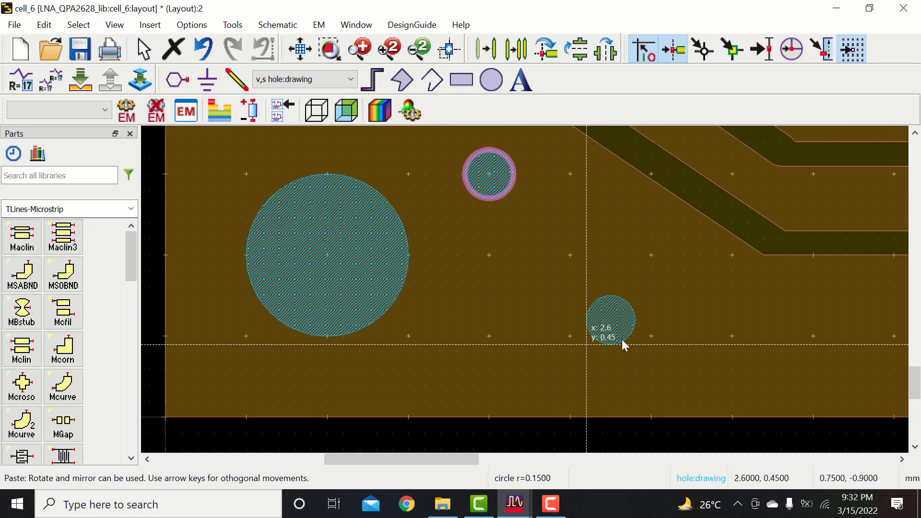
Step: Paste via holes 1 mm apart along y = 0.5 from x = 2.5 to 6.5, near the board's lower edge
{"action": "left_click", "coordinate": [546, 359]}
{"action": "scroll", "coordinate": [549, 359], "scroll_direction": "down", "scroll_amount": 5}
{"action": "scroll", "coordinate": [638, 312], "scroll_direction": "up", "scroll_amount": 5}
{"action": "left_click", "coordinate": [595, 286]}
{"action": "scroll", "coordinate": [496, 290], "scroll_direction": "down", "scroll_amount": 9}
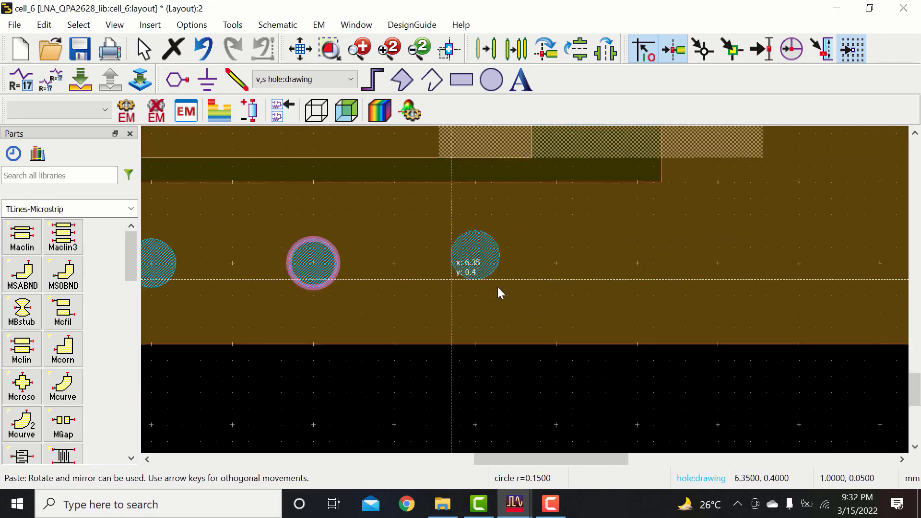
{"action": "scroll", "coordinate": [714, 315], "scroll_direction": "up", "scroll_amount": 5}
{"action": "scroll", "coordinate": [638, 304], "scroll_direction": "down", "scroll_amount": 4}
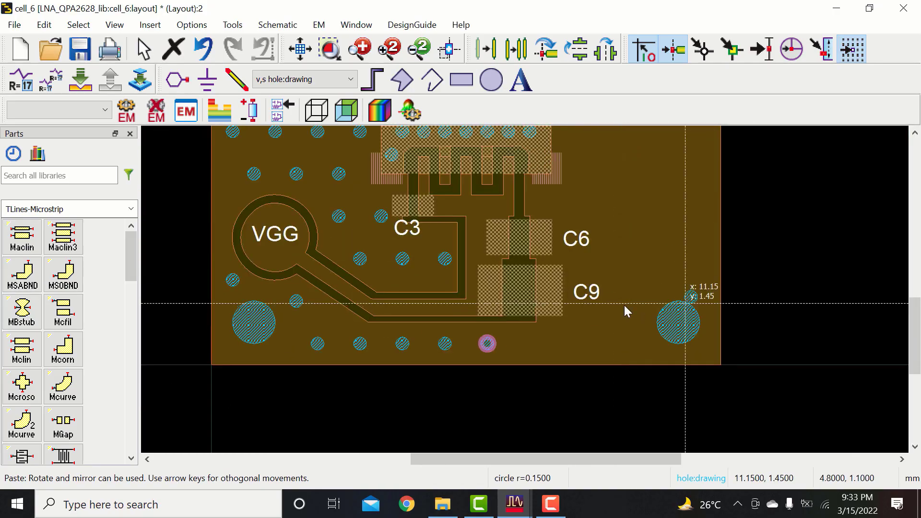
{"action": "key", "text": "Escape"}
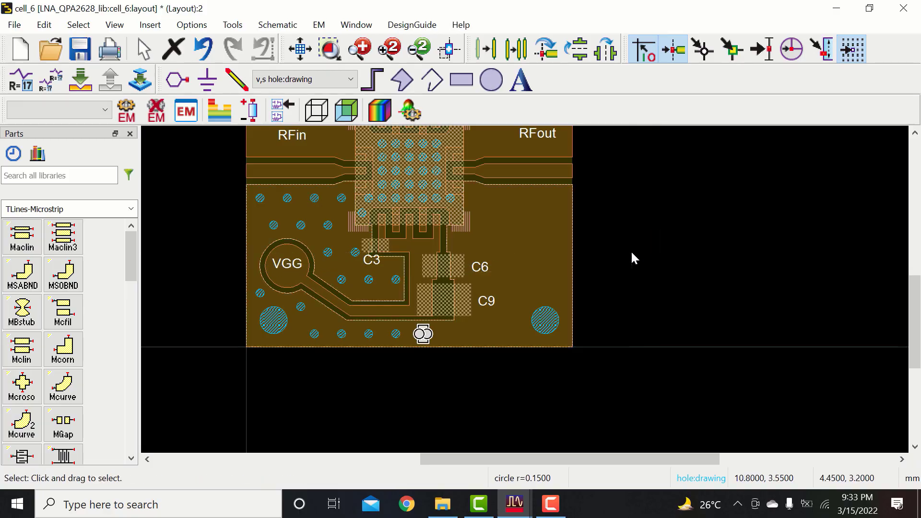
Step: Copy the 17 via holes around VGG and along the lower edge using reference (6, 6.5), mirrored onto the board's right half
{"action": "scroll", "coordinate": [312, 176], "scroll_direction": "up", "scroll_amount": 2}
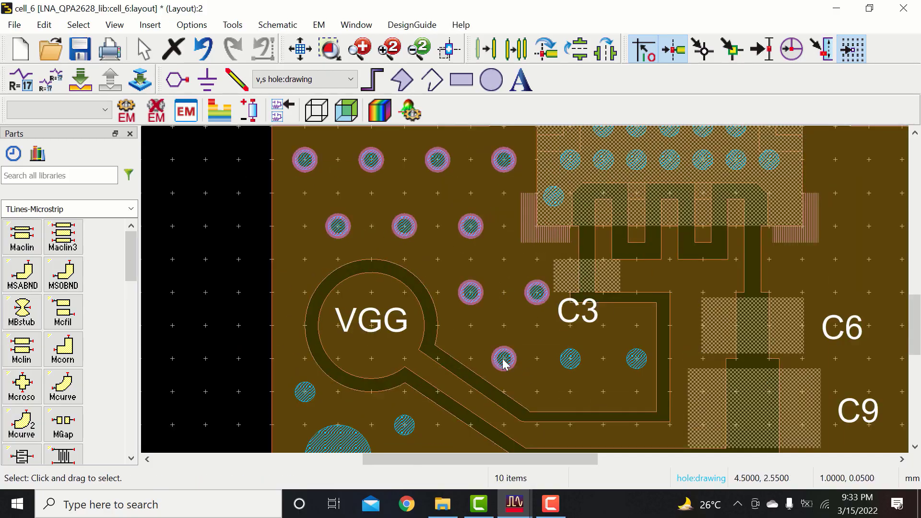
{"action": "left_click", "coordinate": [570, 356], "text": "ctrl"}
{"action": "left_click", "coordinate": [637, 356], "text": "ctrl"}
{"action": "scroll", "coordinate": [628, 357], "scroll_direction": "down", "scroll_amount": 3}
{"action": "scroll", "coordinate": [633, 422], "scroll_direction": "up", "scroll_amount": 4}
{"action": "scroll", "coordinate": [326, 331], "scroll_direction": "down", "scroll_amount": 3}
{"action": "scroll", "coordinate": [801, 237], "scroll_direction": "down", "scroll_amount": 1}
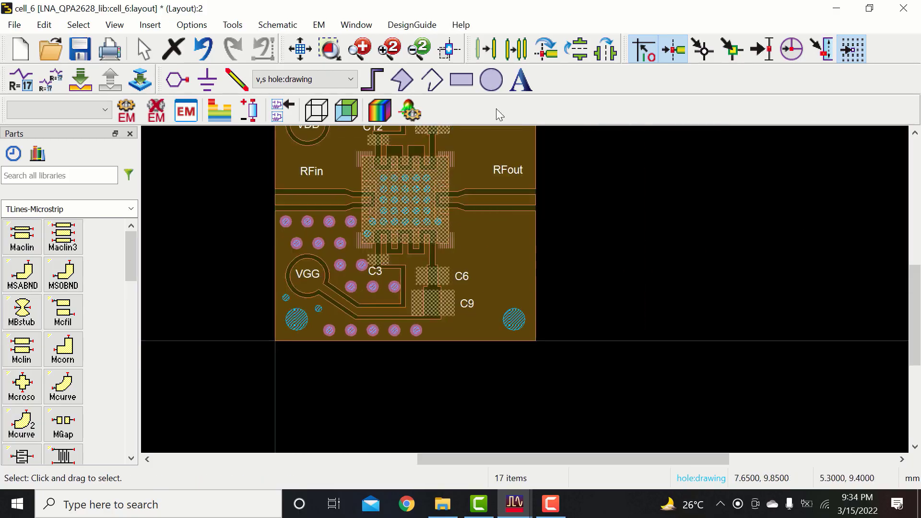
{"action": "scroll", "coordinate": [553, 277], "scroll_direction": "down", "scroll_amount": 1}
{"action": "left_click", "coordinate": [517, 50]}
{"action": "left_click", "coordinate": [605, 50]}
{"action": "scroll", "coordinate": [390, 263], "scroll_direction": "up", "scroll_amount": 12}
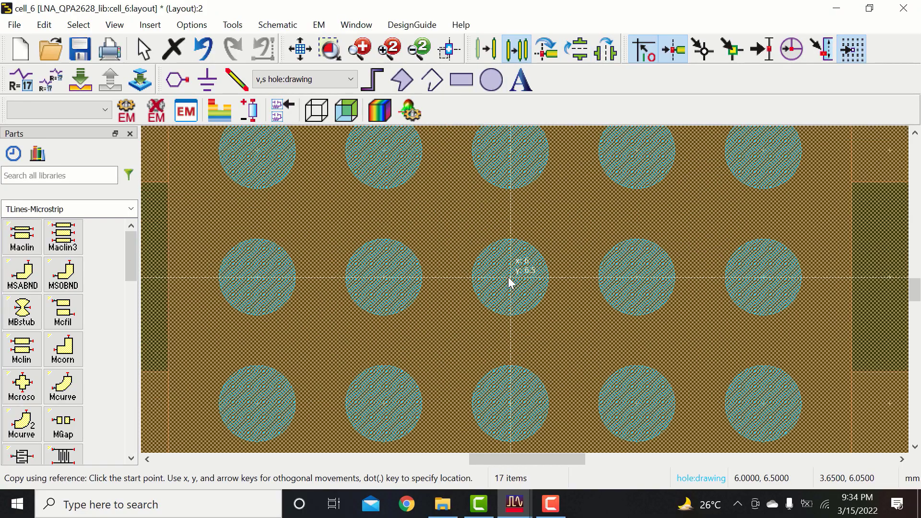
{"action": "left_click", "coordinate": [509, 277]}
{"action": "left_click", "coordinate": [510, 277]}
{"action": "scroll", "coordinate": [460, 288], "scroll_direction": "down", "scroll_amount": 11}
Step: Delete the mirrored via holes at (8.5, 2.5), (6.5, 2.5), (7.5, 2.5) and (8, 3.5) around C6
{"action": "scroll", "coordinate": [449, 398], "scroll_direction": "up", "scroll_amount": 5}
{"action": "scroll", "coordinate": [448, 274], "scroll_direction": "down", "scroll_amount": 1}
{"action": "left_click", "coordinate": [597, 327]}
{"action": "key", "text": "Delete"}
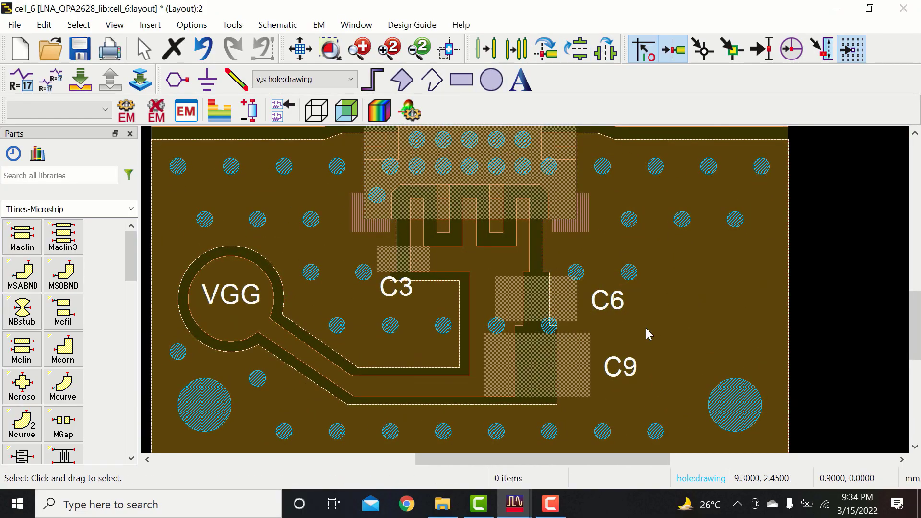
{"action": "left_click", "coordinate": [499, 323]}
{"action": "key", "text": "Delete"}
{"action": "left_click", "coordinate": [549, 325]}
{"action": "key", "text": "Delete"}
{"action": "left_click", "coordinate": [574, 273]}
{"action": "key", "text": "Delete"}
{"action": "scroll", "coordinate": [698, 259], "scroll_direction": "down", "scroll_amount": 2}
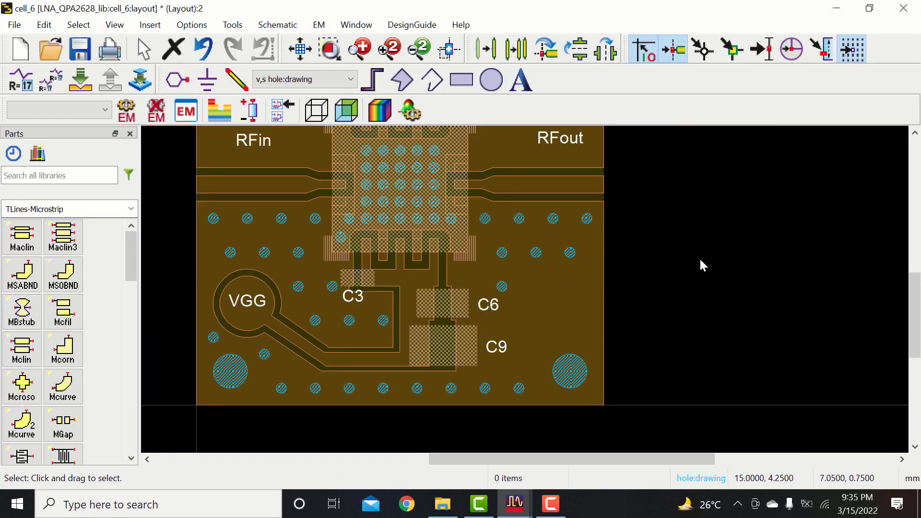
Step: Cut the via hole at (9, 3.5) and paste it at (9.5, 3.5), (10.5, 3.5) and (11.5, 3.5), beside C6
{"action": "scroll", "coordinate": [534, 292], "scroll_direction": "up", "scroll_amount": 4}
{"action": "scroll", "coordinate": [463, 226], "scroll_direction": "up", "scroll_amount": 2}
{"action": "scroll", "coordinate": [552, 283], "scroll_direction": "down", "scroll_amount": 5}
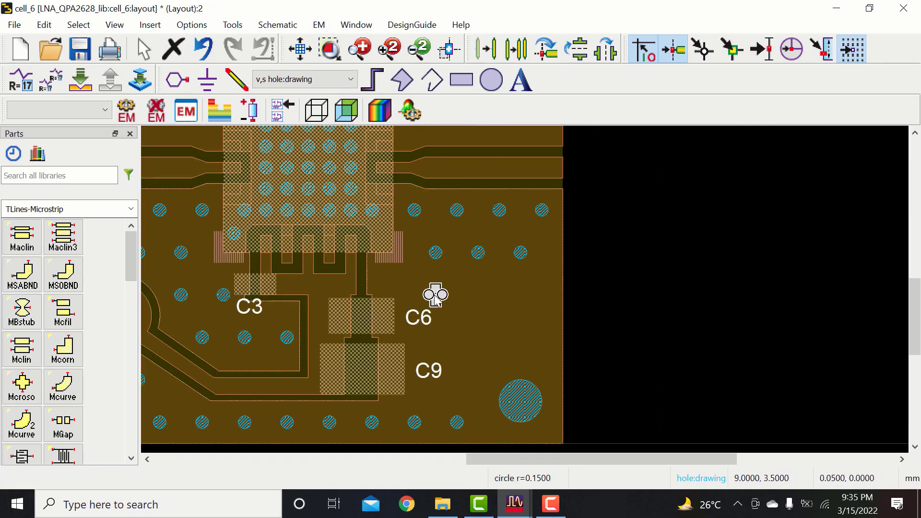
{"action": "key", "text": "ctrl+x"}
{"action": "scroll", "coordinate": [480, 290], "scroll_direction": "up", "scroll_amount": 1}
{"action": "key", "text": "ctrl+v"}
{"action": "scroll", "coordinate": [343, 261], "scroll_direction": "up", "scroll_amount": 4}
{"action": "scroll", "coordinate": [558, 328], "scroll_direction": "up", "scroll_amount": 2}
{"action": "left_click", "coordinate": [529, 307]}
{"action": "left_click", "coordinate": [731, 308]}
{"action": "scroll", "coordinate": [719, 305], "scroll_direction": "down", "scroll_amount": 3}
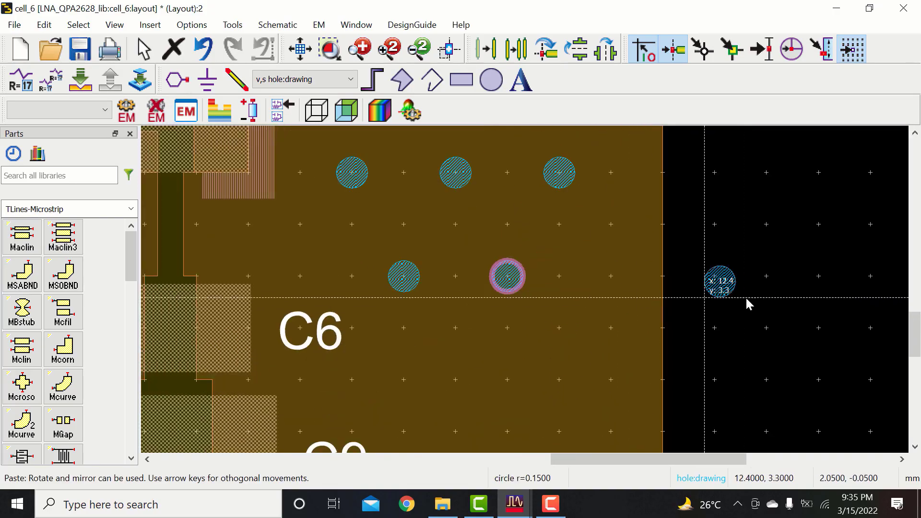
{"action": "left_click", "coordinate": [596, 291]}
Step: Paste via holes at (11, 2.5), (10, 2.5), (9, 2.5) and (9.5, 1.5), between C9 and the board's right edge
{"action": "scroll", "coordinate": [595, 303], "scroll_direction": "down", "scroll_amount": 1}
{"action": "scroll", "coordinate": [504, 309], "scroll_direction": "up", "scroll_amount": 5}
{"action": "left_click", "coordinate": [517, 291]}
{"action": "scroll", "coordinate": [683, 302], "scroll_direction": "down", "scroll_amount": 4}
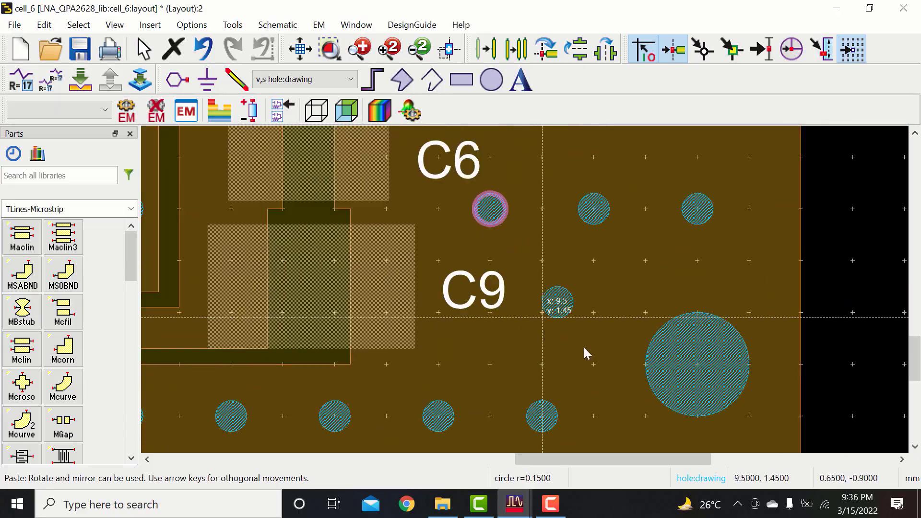
{"action": "scroll", "coordinate": [609, 321], "scroll_direction": "up", "scroll_amount": 2}
{"action": "key", "text": "Escape"}
{"action": "key", "text": "ctrl+v"}
{"action": "left_click", "coordinate": [503, 310]}
{"action": "scroll", "coordinate": [781, 329], "scroll_direction": "down", "scroll_amount": 10}
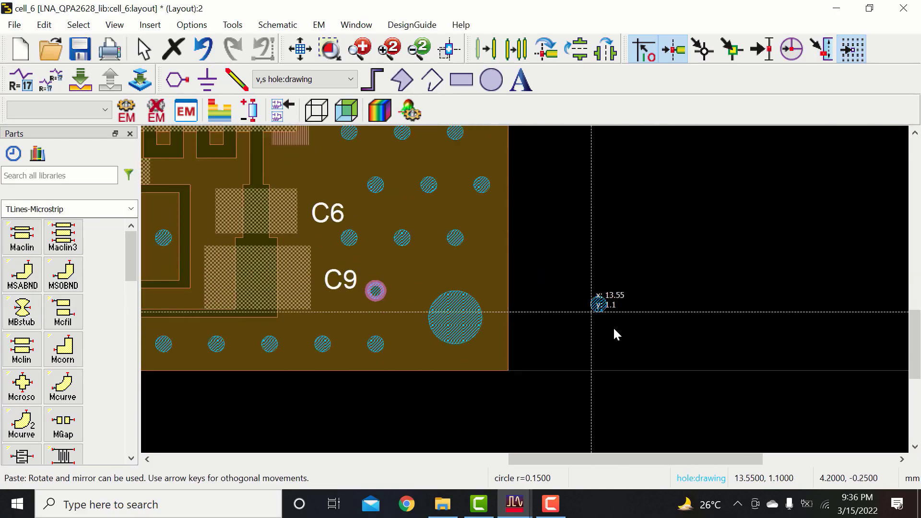
Step: Delete the package via holes outside the 5 x 5 grid: the one near its lower-left corner and those at (4.5, 5.5) and (7.5, 5.5)
{"action": "key", "text": "Escape"}
{"action": "left_click", "coordinate": [301, 50]}
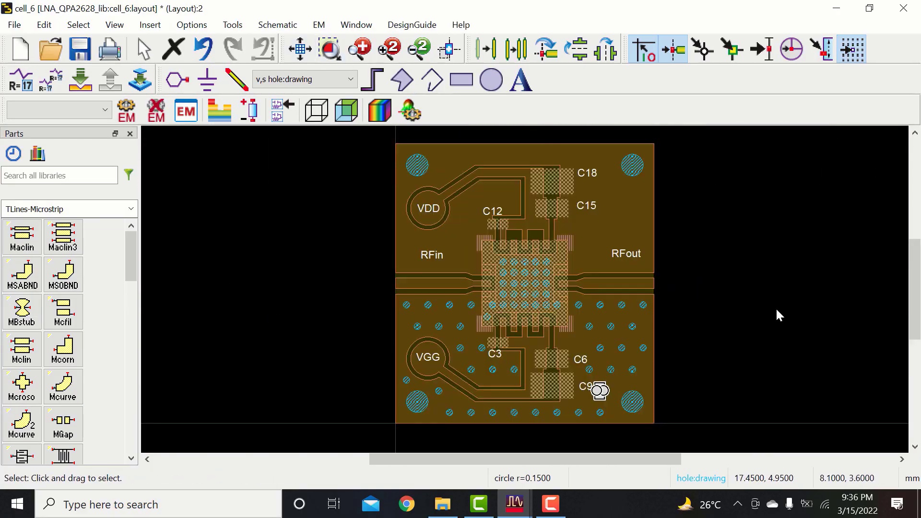
{"action": "left_click", "coordinate": [775, 307]}
{"action": "scroll", "coordinate": [575, 336], "scroll_direction": "up", "scroll_amount": 6}
{"action": "scroll", "coordinate": [882, 274], "scroll_direction": "down", "scroll_amount": 3}
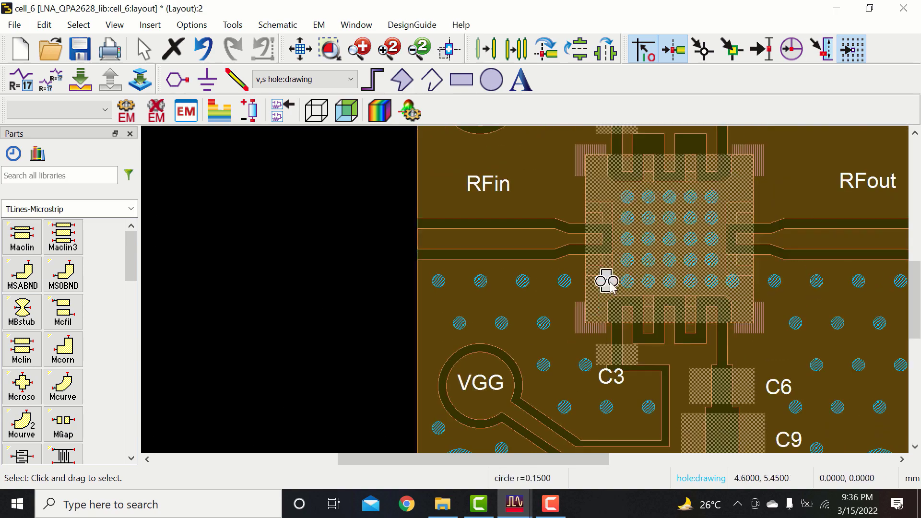
Step: Copy the 36 small via holes in the board's lower half using reference (6, 6.5), mirrored vertically onto the upper half, and clear the selection
{"action": "scroll", "coordinate": [390, 279], "scroll_direction": "up", "scroll_amount": 2}
{"action": "left_click", "coordinate": [465, 281]}
{"action": "left_click", "coordinate": [534, 280], "text": "ctrl"}
{"action": "left_click", "coordinate": [630, 410], "text": "ctrl"}
{"action": "left_click", "coordinate": [694, 412], "text": "ctrl"}
{"action": "scroll", "coordinate": [686, 383], "scroll_direction": "down", "scroll_amount": 2}
{"action": "scroll", "coordinate": [734, 429], "scroll_direction": "up", "scroll_amount": 2}
{"action": "left_click", "coordinate": [465, 290], "text": "ctrl"}
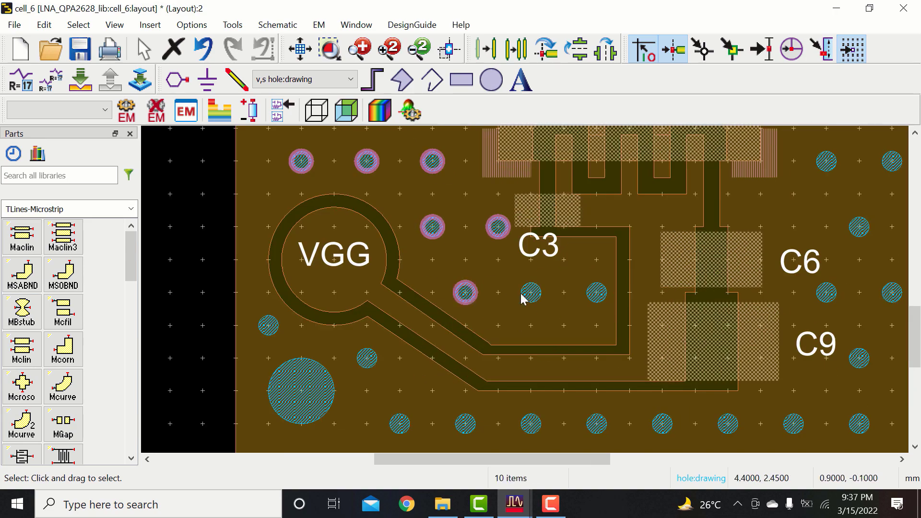
{"action": "left_click", "coordinate": [859, 227], "text": "ctrl"}
{"action": "left_click", "coordinate": [826, 162], "text": "ctrl"}
{"action": "left_click", "coordinate": [892, 162], "text": "ctrl"}
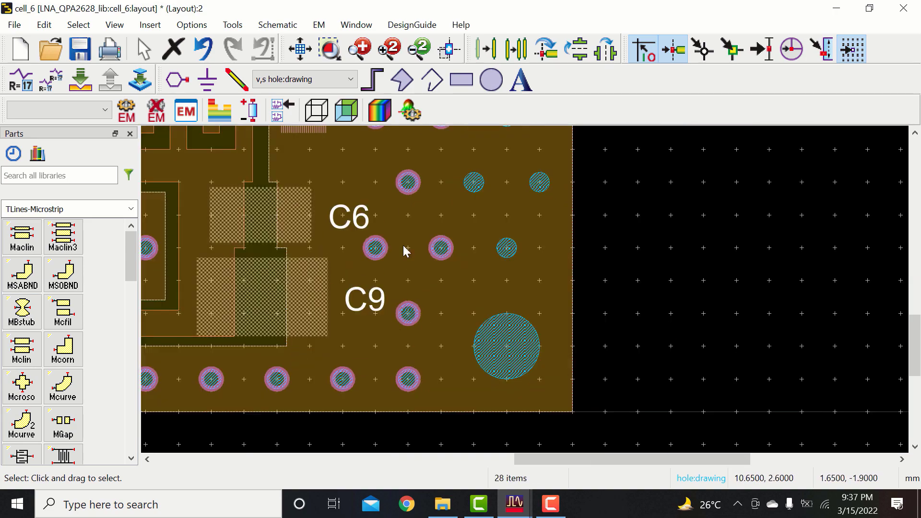
{"action": "left_click", "coordinate": [506, 247], "text": "ctrl"}
{"action": "left_click", "coordinate": [526, 223], "text": "ctrl"}
{"action": "left_click", "coordinate": [395, 223], "text": "ctrl"}
{"action": "left_click", "coordinate": [329, 223], "text": "ctrl"}
{"action": "scroll", "coordinate": [575, 288], "scroll_direction": "down", "scroll_amount": 3}
{"action": "left_click", "coordinate": [530, 53]}
{"action": "scroll", "coordinate": [485, 257], "scroll_direction": "up", "scroll_amount": 5}
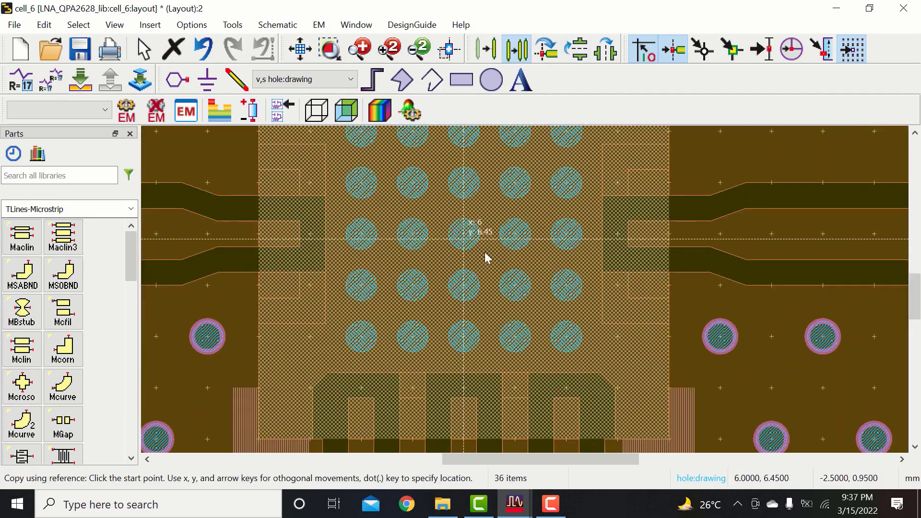
{"action": "key", "text": "Escape"}
{"action": "scroll", "coordinate": [532, 295], "scroll_direction": "down", "scroll_amount": 6}
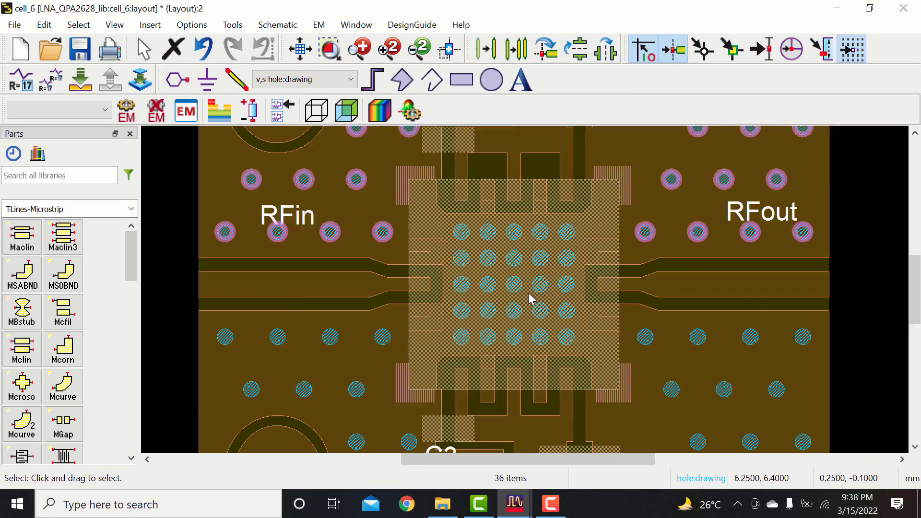
{"action": "left_click", "coordinate": [764, 252]}
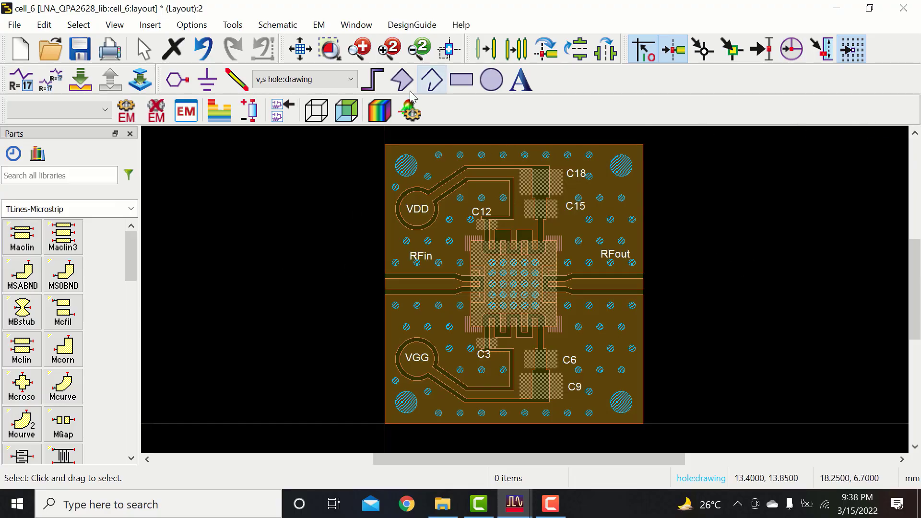
Step: Set the active drawing layer to cond:drawing
{"action": "left_click", "coordinate": [329, 82]}
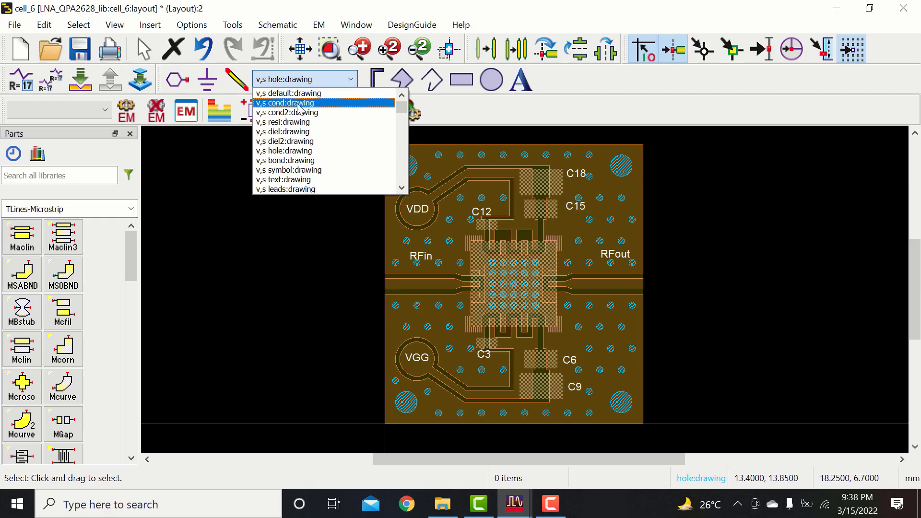
{"action": "left_click", "coordinate": [291, 103]}
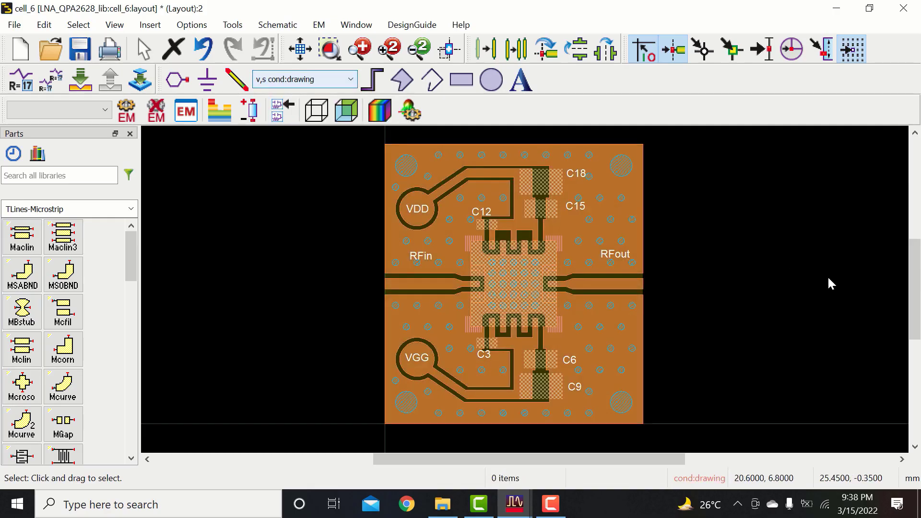
Step: Examine the 2D layout's central package via grid, RF line gaps, pin cut-outs beside C3 and the mirrored ground vias
{"action": "scroll", "coordinate": [549, 287], "scroll_direction": "up", "scroll_amount": 4}
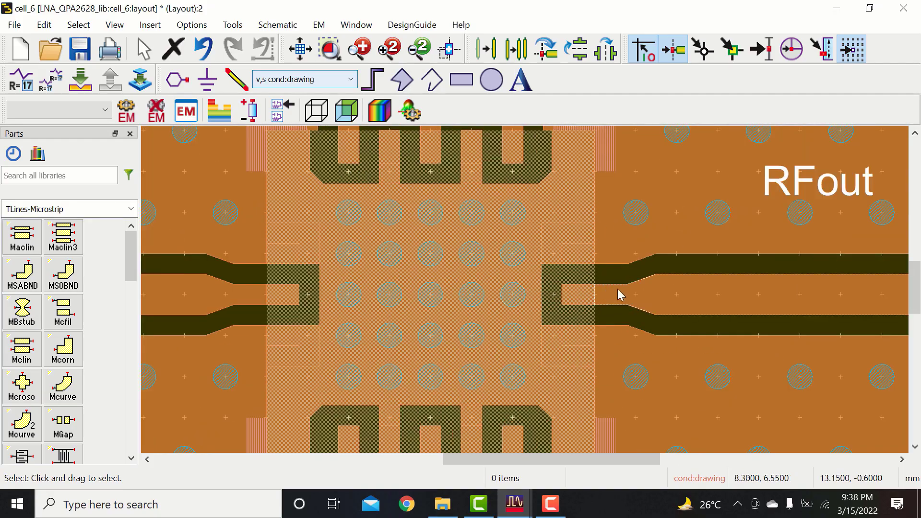
{"action": "scroll", "coordinate": [512, 292], "scroll_direction": "down", "scroll_amount": 4}
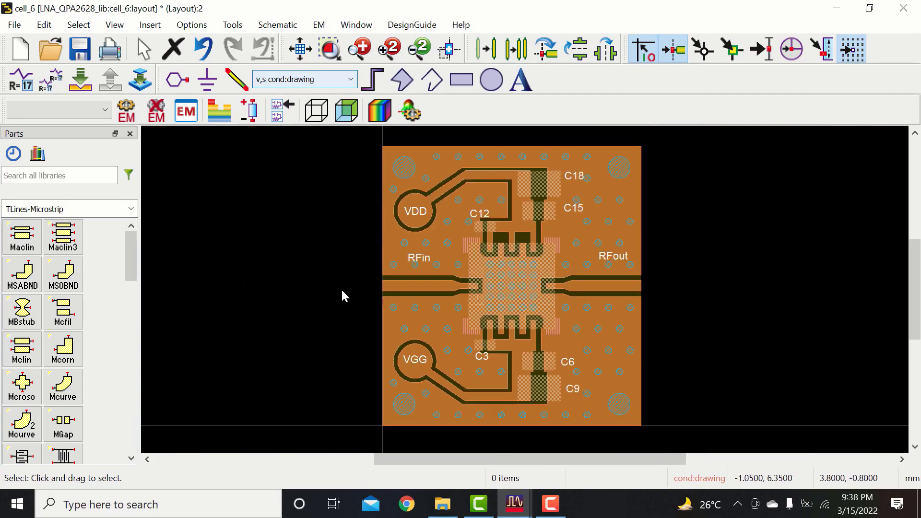
{"action": "scroll", "coordinate": [389, 287], "scroll_direction": "up", "scroll_amount": 4}
{"action": "scroll", "coordinate": [479, 287], "scroll_direction": "down", "scroll_amount": 5}
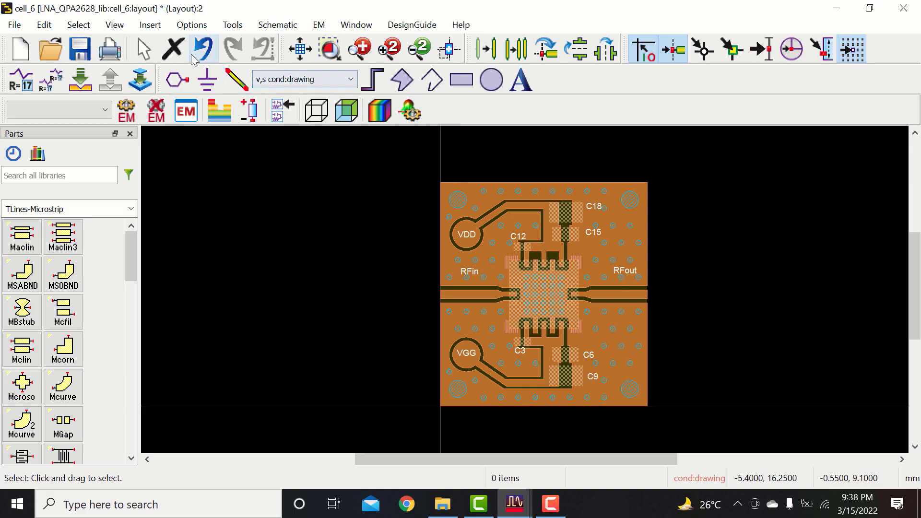
{"action": "scroll", "coordinate": [528, 294], "scroll_direction": "up", "scroll_amount": 6}
{"action": "scroll", "coordinate": [522, 290], "scroll_direction": "down", "scroll_amount": 5}
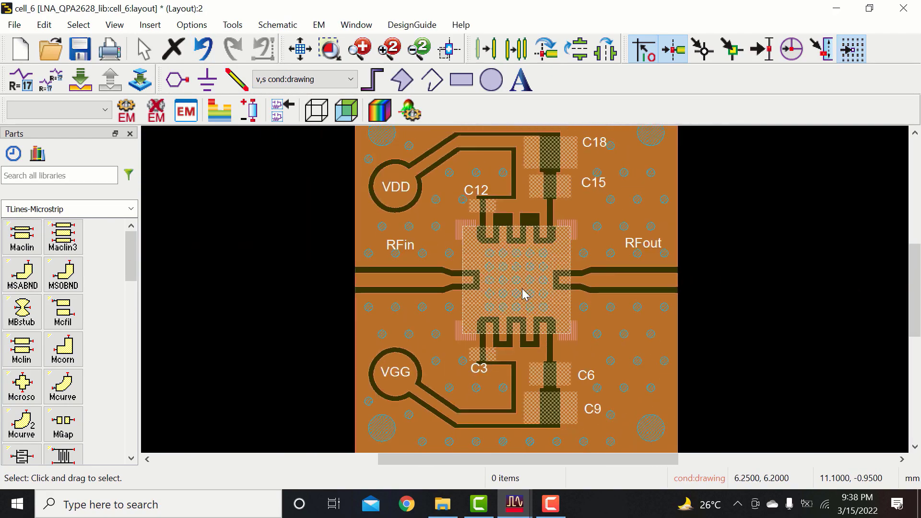
{"action": "scroll", "coordinate": [522, 294], "scroll_direction": "up", "scroll_amount": 4}
{"action": "scroll", "coordinate": [527, 274], "scroll_direction": "up", "scroll_amount": 2}
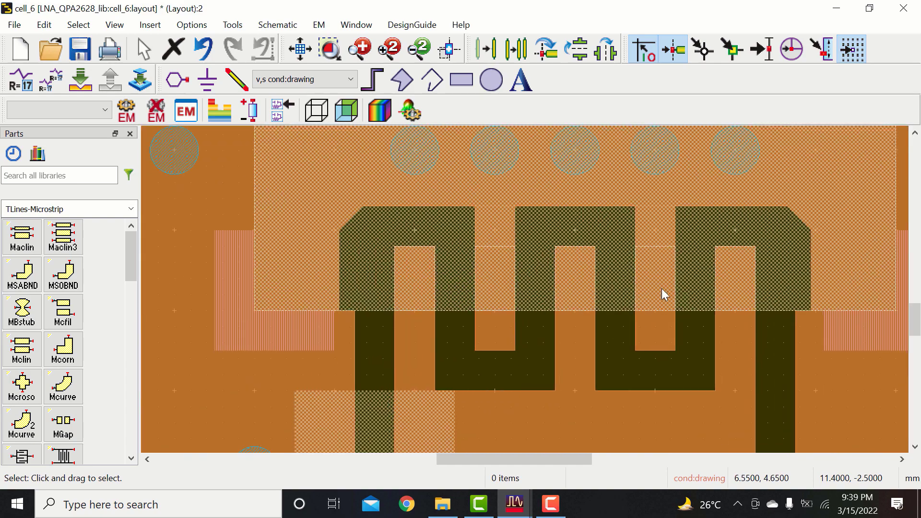
{"action": "scroll", "coordinate": [530, 287], "scroll_direction": "down", "scroll_amount": 6}
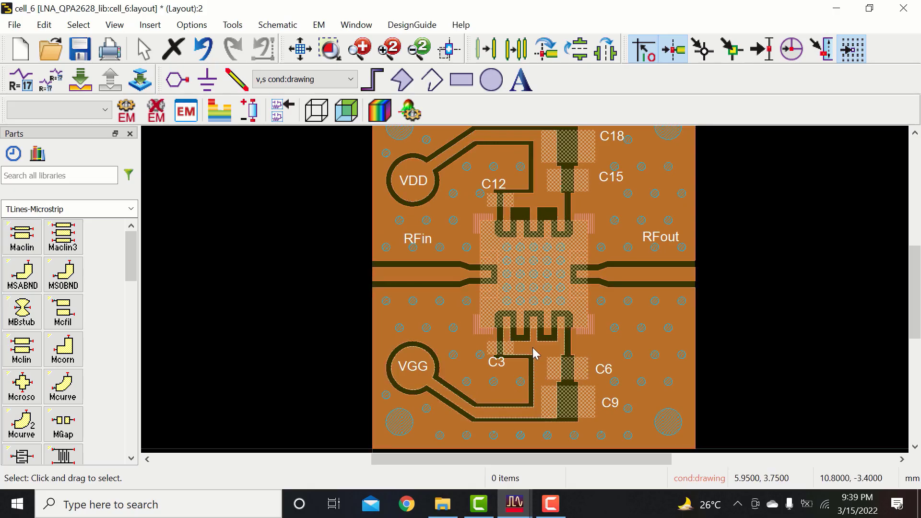
{"action": "scroll", "coordinate": [521, 309], "scroll_direction": "down", "scroll_amount": 2}
{"action": "scroll", "coordinate": [464, 188], "scroll_direction": "up", "scroll_amount": 3}
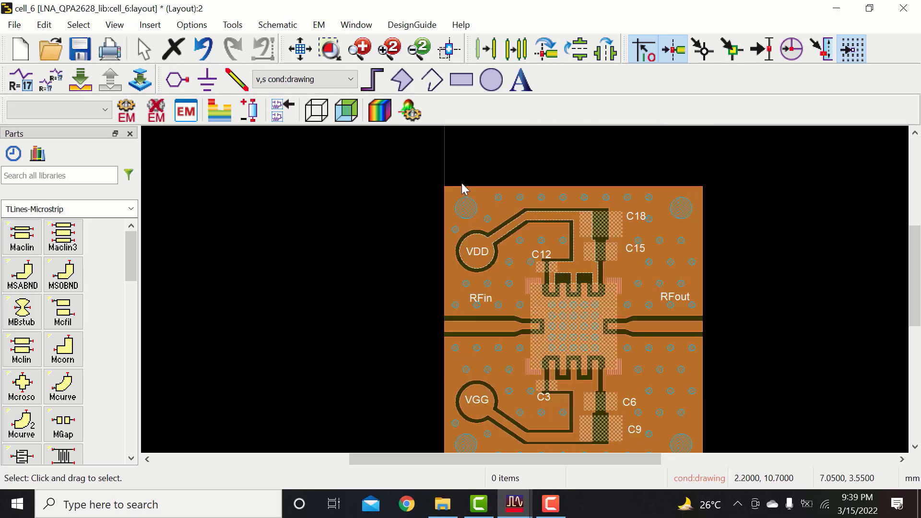
{"action": "scroll", "coordinate": [527, 285], "scroll_direction": "down", "scroll_amount": 3}
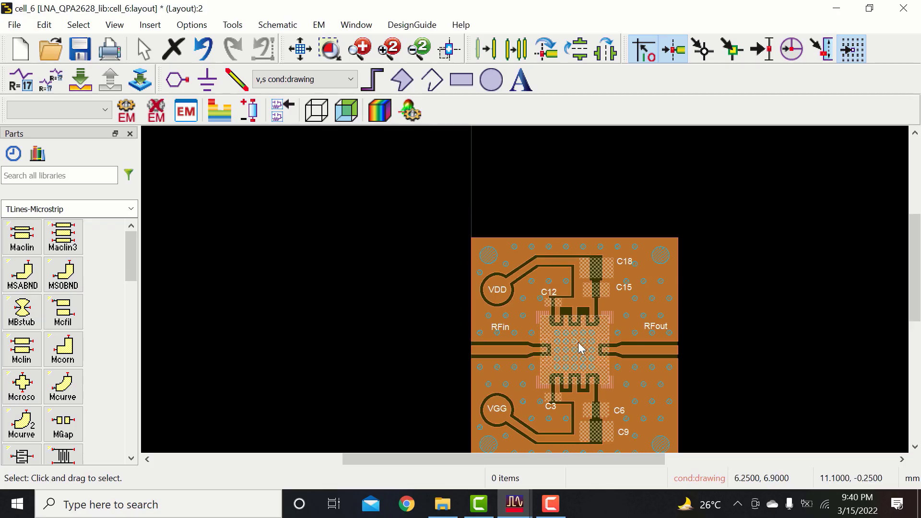
{"action": "scroll", "coordinate": [579, 347], "scroll_direction": "up", "scroll_amount": 2}
Step: Show the board in 3D and examine the corner mounting holes and ground vias between the top conductor and ground plane
{"action": "left_click", "coordinate": [115, 24]}
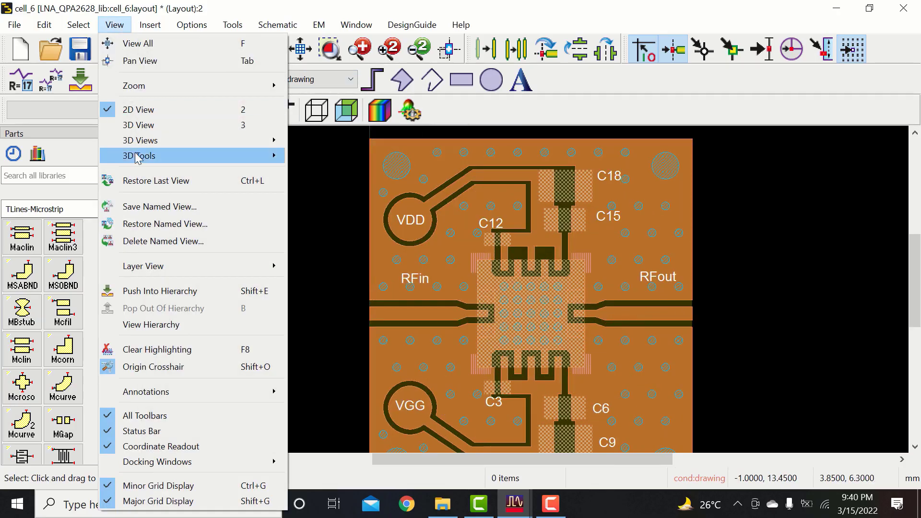
{"action": "left_click", "coordinate": [136, 140]}
{"action": "scroll", "coordinate": [732, 375], "scroll_direction": "down", "scroll_amount": 2}
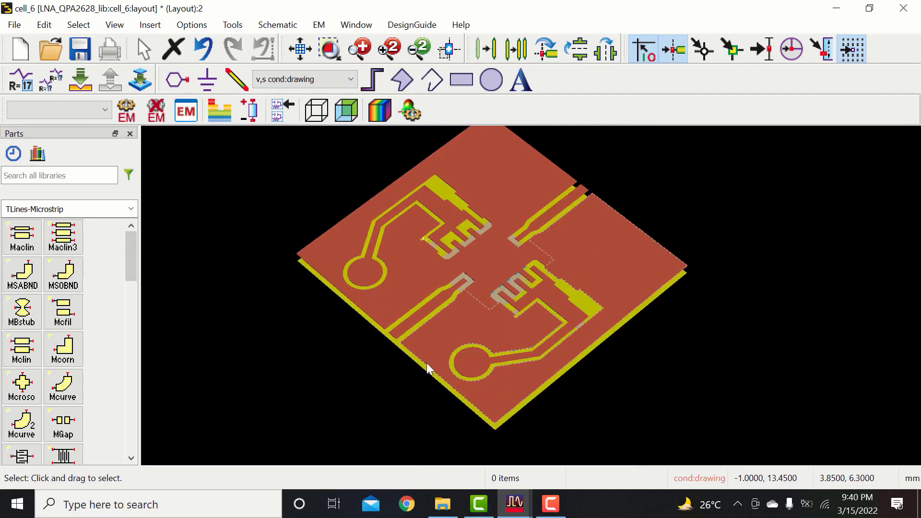
{"action": "left_click_drag", "start_coordinate": [375, 372], "coordinate": [560, 329]}
{"action": "scroll", "coordinate": [449, 328], "scroll_direction": "up", "scroll_amount": 5}
{"action": "left_click_drag", "start_coordinate": [517, 275], "coordinate": [490, 323]}
{"action": "left_click_drag", "start_coordinate": [378, 408], "coordinate": [710, 386]}
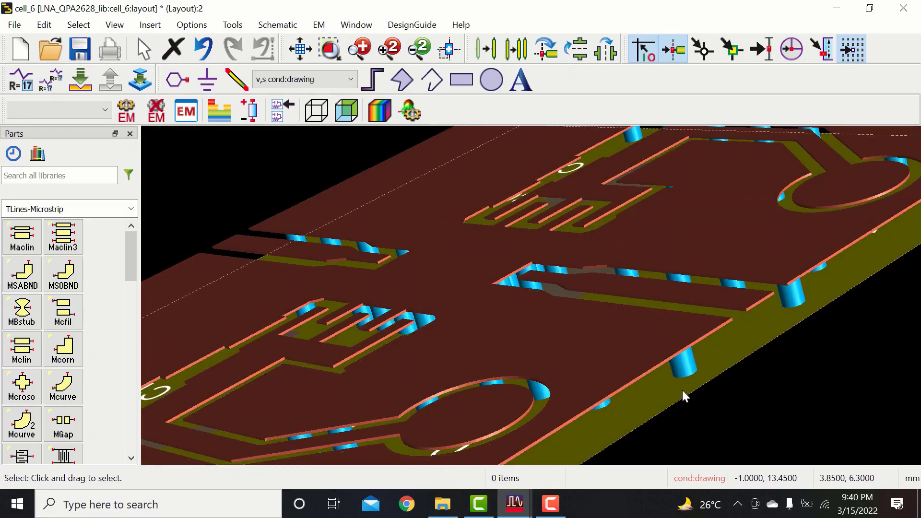
{"action": "scroll", "coordinate": [542, 311], "scroll_direction": "down", "scroll_amount": 4}
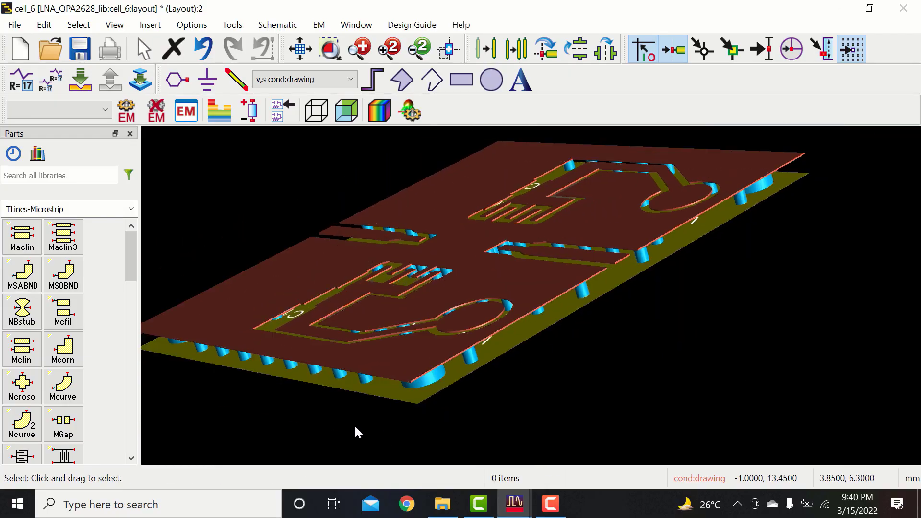
{"action": "left_click_drag", "start_coordinate": [356, 428], "coordinate": [428, 425]}
{"action": "scroll", "coordinate": [748, 326], "scroll_direction": "up", "scroll_amount": 5}
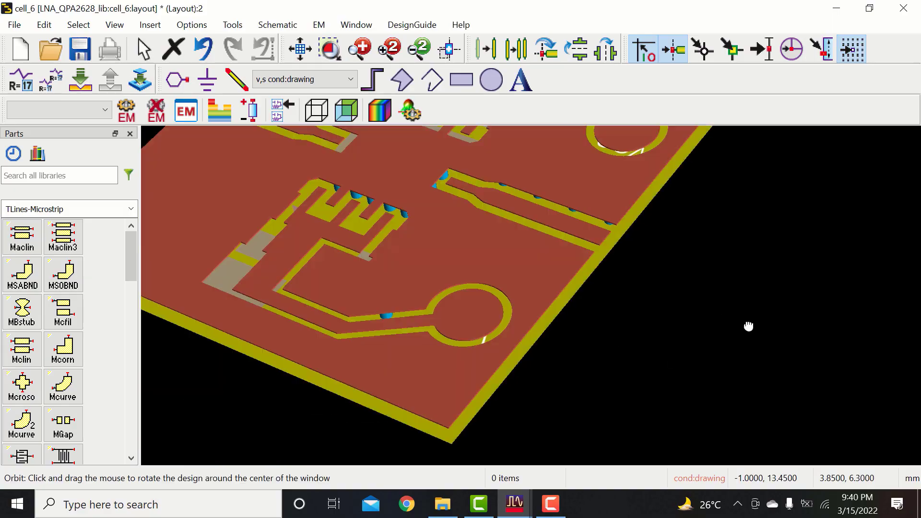
{"action": "left_click_drag", "start_coordinate": [748, 326], "coordinate": [545, 259]}
{"action": "scroll", "coordinate": [513, 280], "scroll_direction": "down", "scroll_amount": 3}
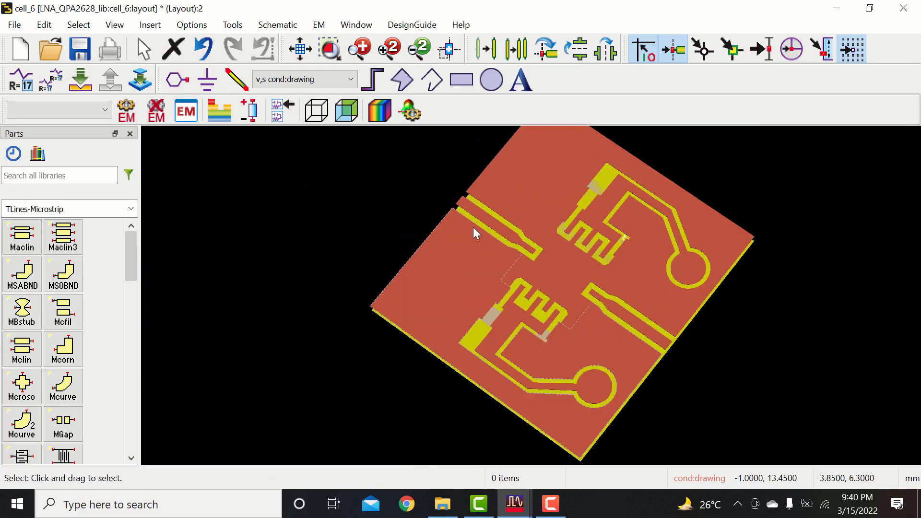
Step: Inspect the 3D board's RF line edges and the via cylinders beneath the package's pin fingers at a low angle
{"action": "scroll", "coordinate": [474, 229], "scroll_direction": "up", "scroll_amount": 3}
{"action": "left_click_drag", "start_coordinate": [380, 384], "coordinate": [630, 403]}
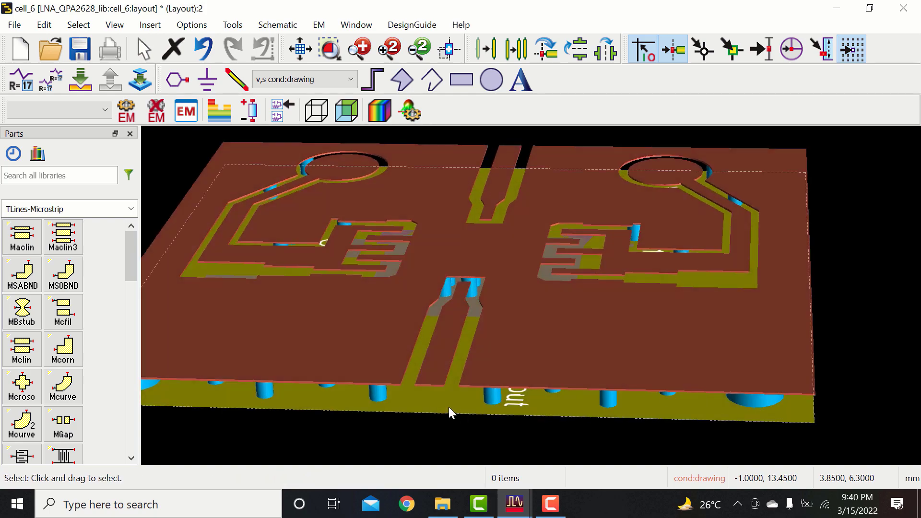
{"action": "left_click_drag", "start_coordinate": [448, 409], "coordinate": [406, 331]}
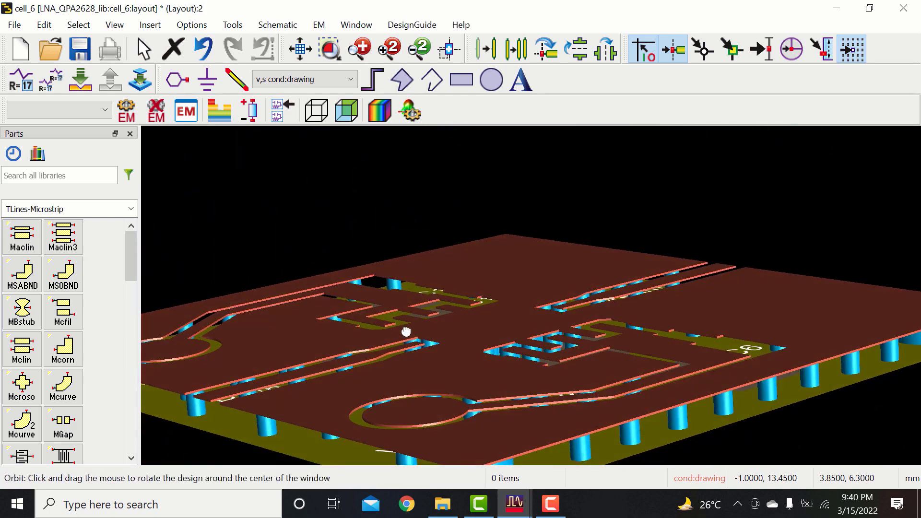
{"action": "left_click_drag", "start_coordinate": [207, 440], "coordinate": [350, 386]}
{"action": "left_click_drag", "start_coordinate": [582, 368], "coordinate": [515, 331]}
{"action": "scroll", "coordinate": [501, 302], "scroll_direction": "up", "scroll_amount": 2}
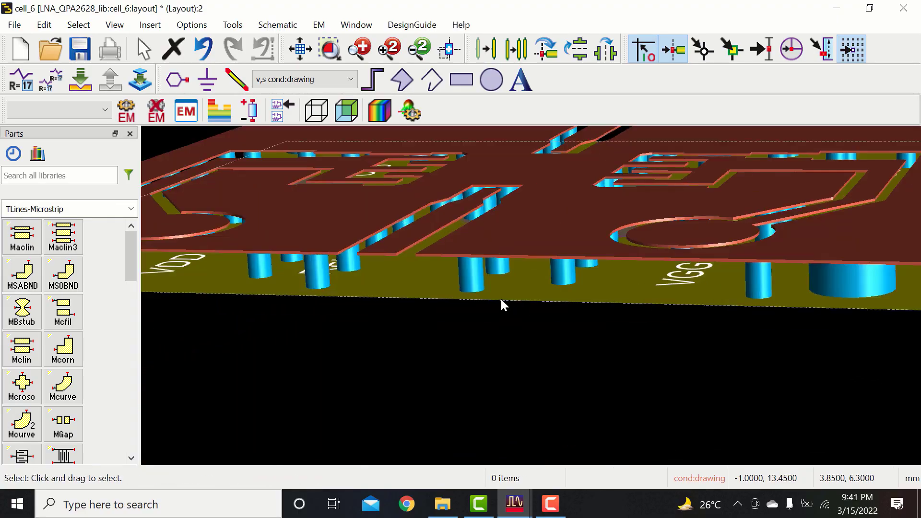
{"action": "scroll", "coordinate": [505, 294], "scroll_direction": "down", "scroll_amount": 4}
{"action": "scroll", "coordinate": [605, 271], "scroll_direction": "up", "scroll_amount": 10}
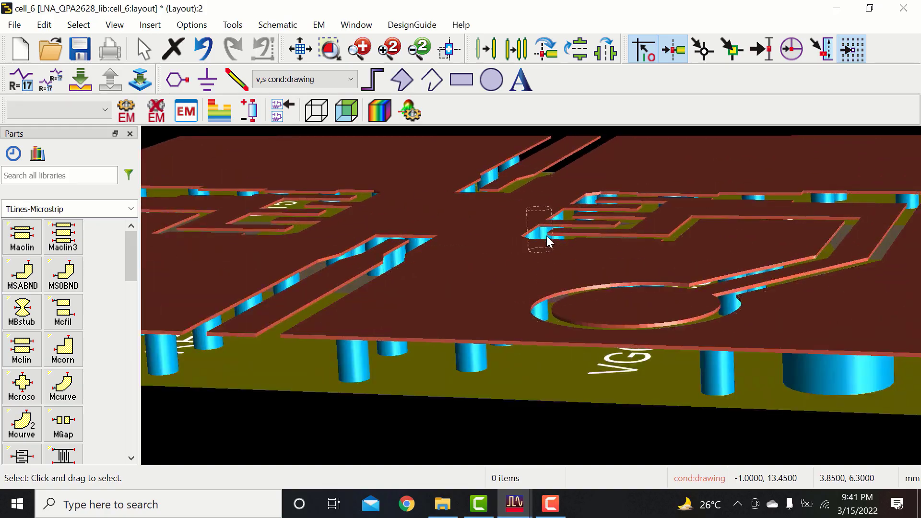
{"action": "scroll", "coordinate": [641, 226], "scroll_direction": "down", "scroll_amount": 12}
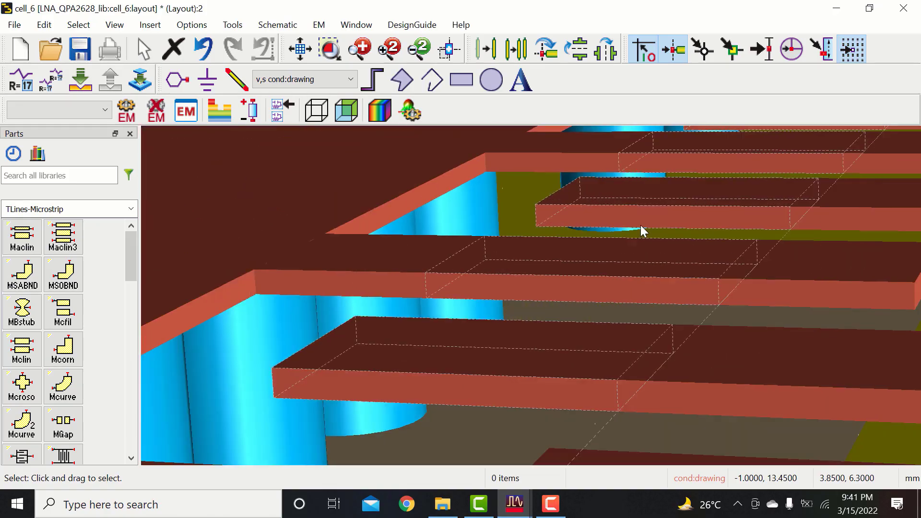
{"action": "scroll", "coordinate": [642, 232], "scroll_direction": "down", "scroll_amount": 3}
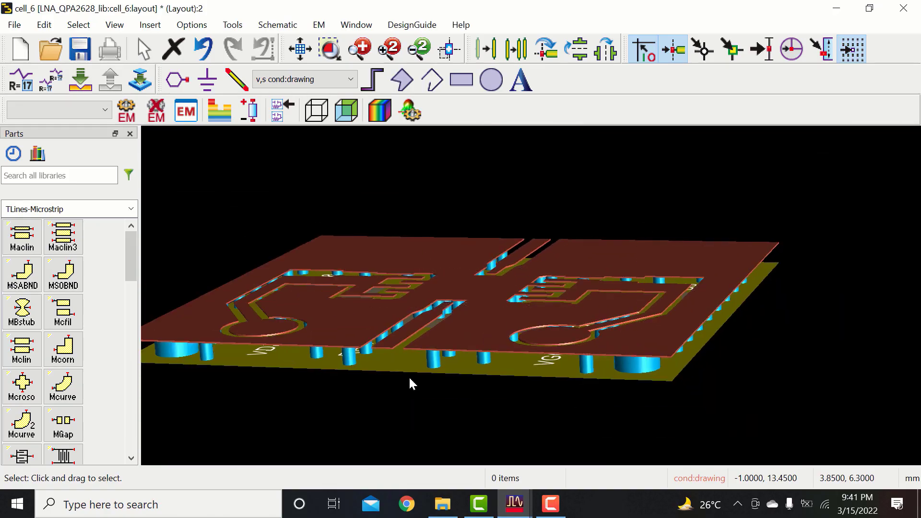
Step: Examine the 3D via cylinders along the RFin edge between the VDD and VGG pads, including the corner mounting holes
{"action": "scroll", "coordinate": [328, 412], "scroll_direction": "up", "scroll_amount": 3}
{"action": "scroll", "coordinate": [480, 314], "scroll_direction": "down", "scroll_amount": 3}
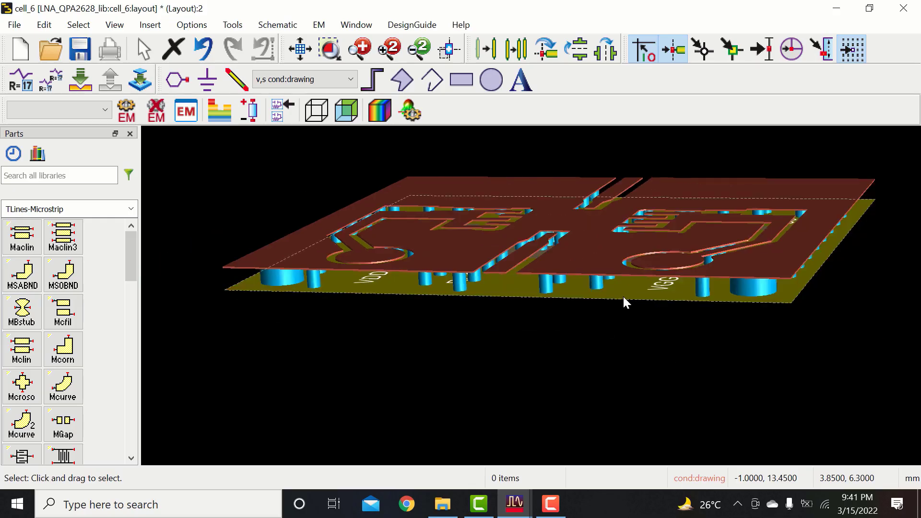
{"action": "scroll", "coordinate": [605, 291], "scroll_direction": "up", "scroll_amount": 3}
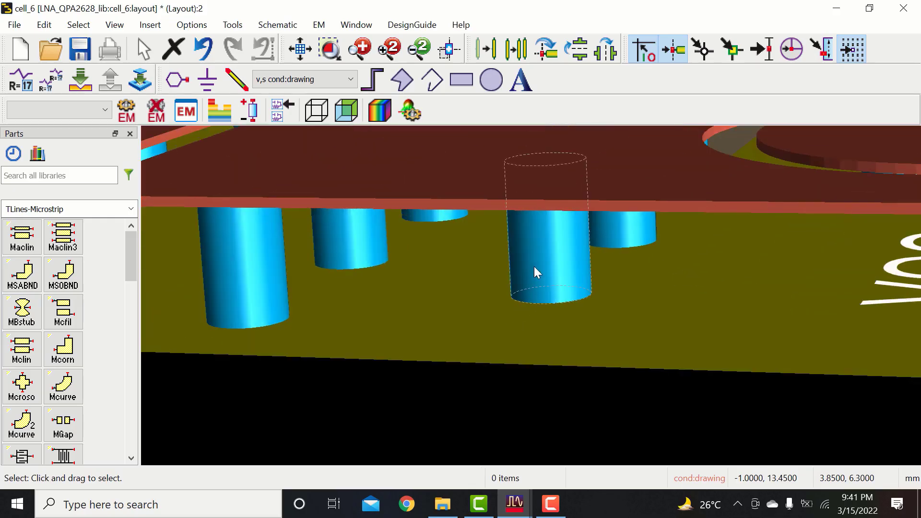
{"action": "scroll", "coordinate": [536, 272], "scroll_direction": "down", "scroll_amount": 8}
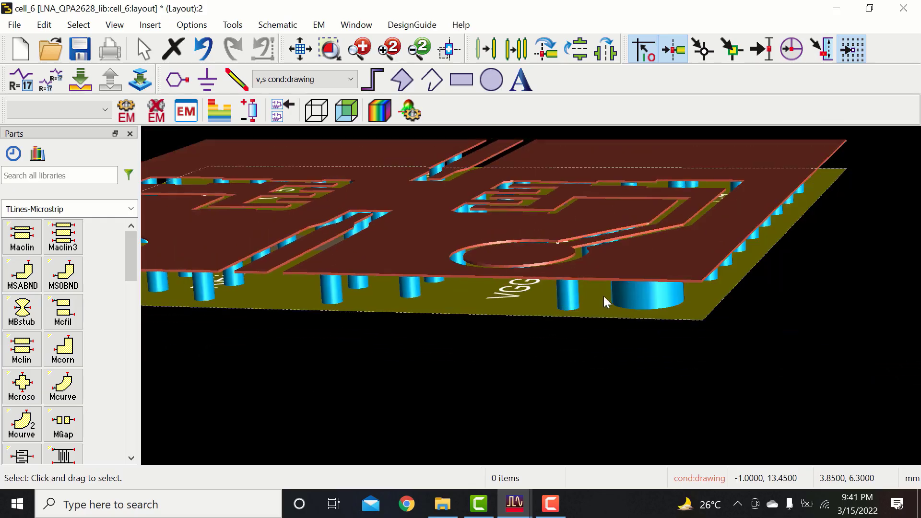
{"action": "scroll", "coordinate": [545, 292], "scroll_direction": "down", "scroll_amount": 2}
{"action": "scroll", "coordinate": [297, 302], "scroll_direction": "up", "scroll_amount": 4}
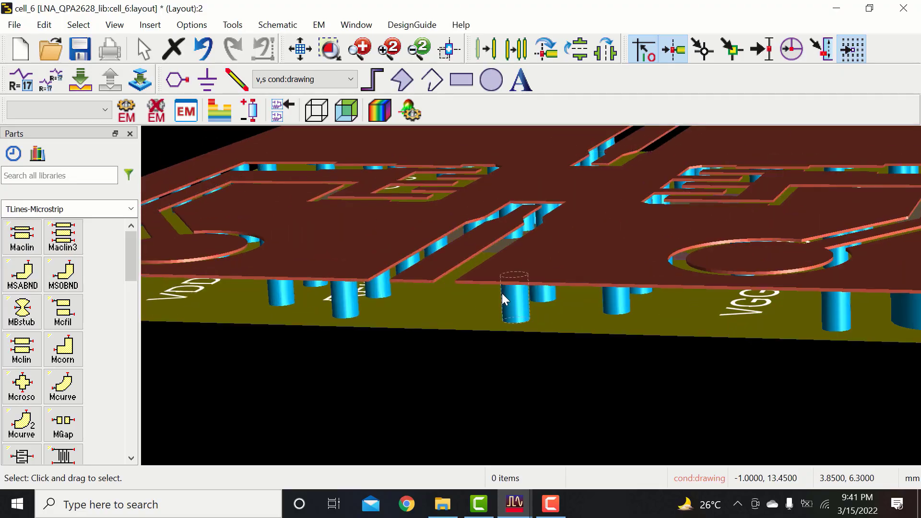
{"action": "scroll", "coordinate": [527, 298], "scroll_direction": "down", "scroll_amount": 4}
{"action": "scroll", "coordinate": [542, 310], "scroll_direction": "up", "scroll_amount": 4}
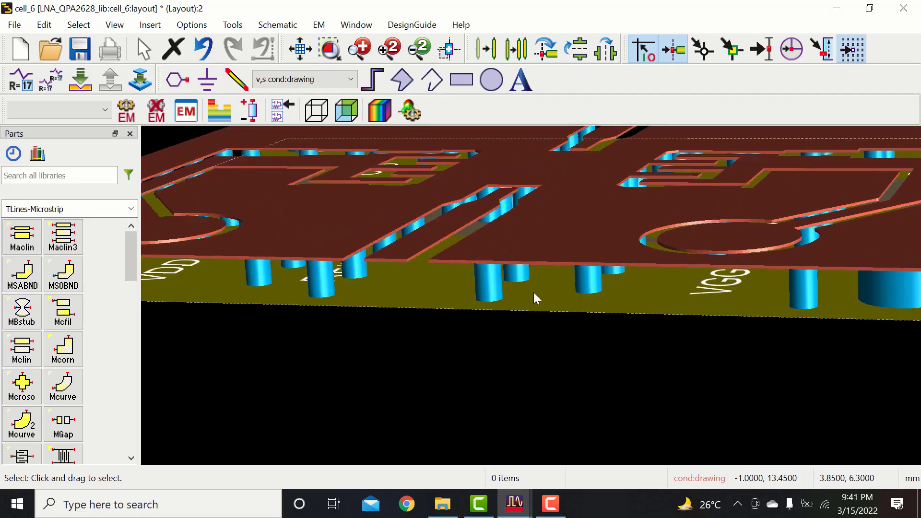
{"action": "scroll", "coordinate": [536, 298], "scroll_direction": "down", "scroll_amount": 4}
{"action": "scroll", "coordinate": [608, 241], "scroll_direction": "up", "scroll_amount": 2}
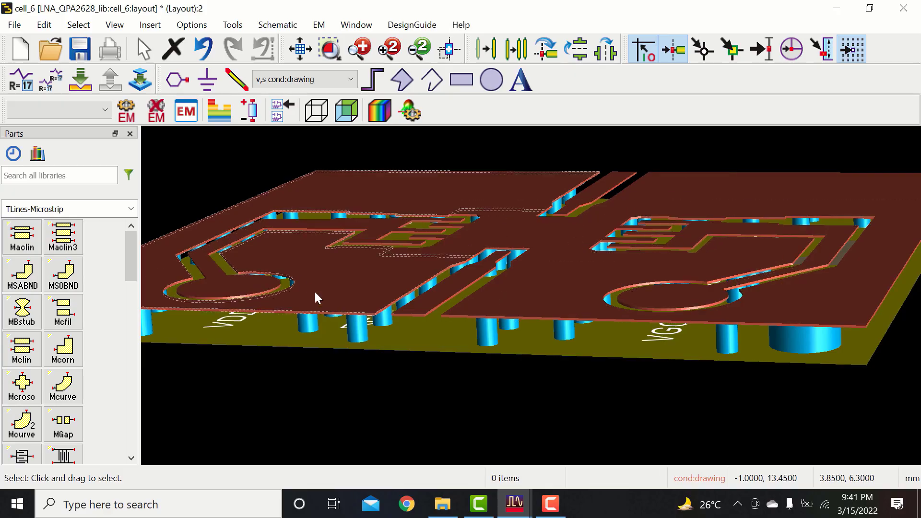
{"action": "scroll", "coordinate": [532, 339], "scroll_direction": "down", "scroll_amount": 2}
{"action": "scroll", "coordinate": [490, 329], "scroll_direction": "up", "scroll_amount": 2}
{"action": "scroll", "coordinate": [491, 327], "scroll_direction": "down", "scroll_amount": 2}
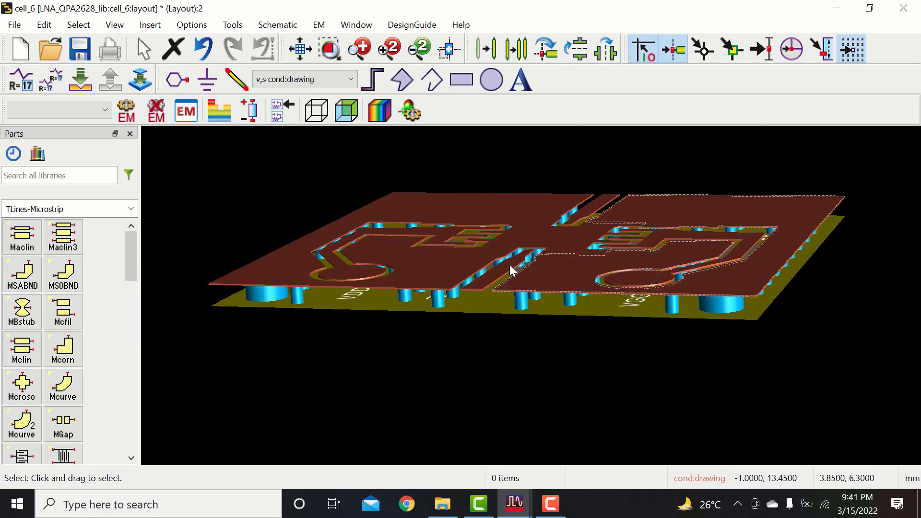
Step: Inspect the top conductor in 3D around the package ground area, the RF lines and the bias traces
{"action": "left_click_drag", "start_coordinate": [495, 318], "coordinate": [548, 330]}
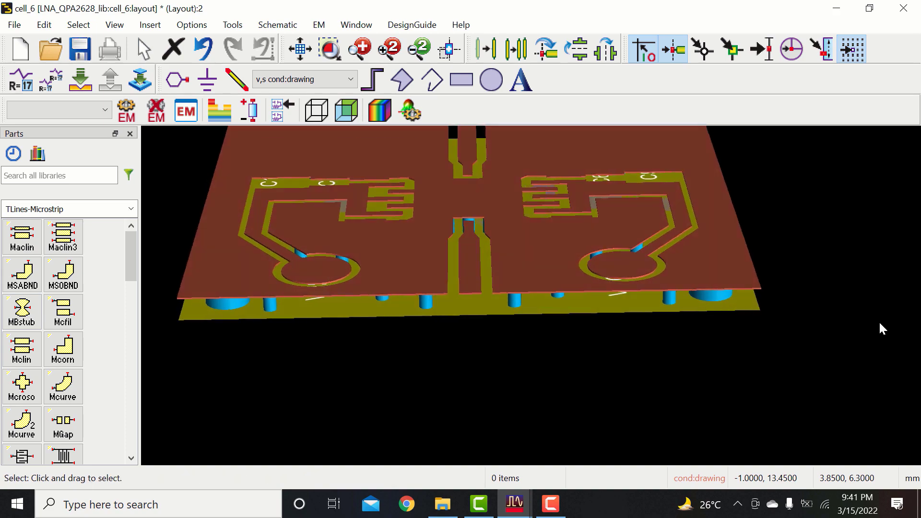
{"action": "left_click_drag", "start_coordinate": [490, 303], "coordinate": [487, 195]}
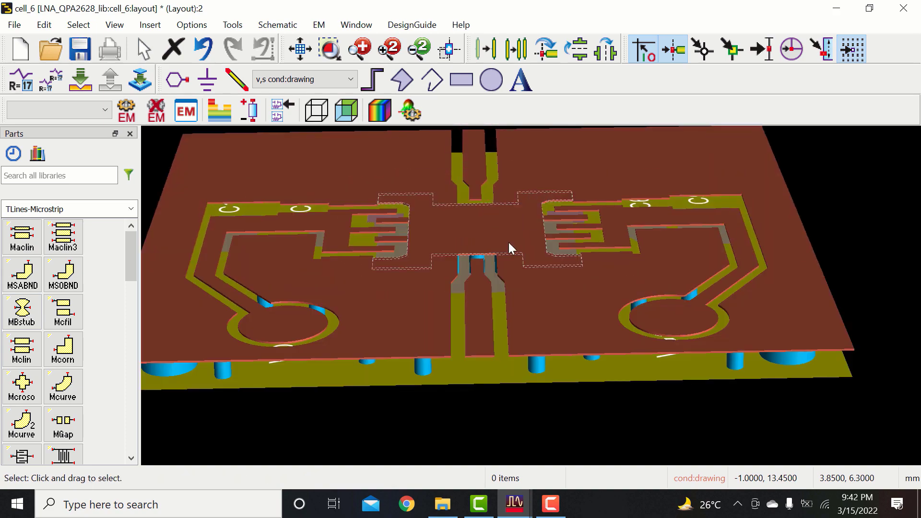
{"action": "scroll", "coordinate": [519, 267], "scroll_direction": "up", "scroll_amount": 5}
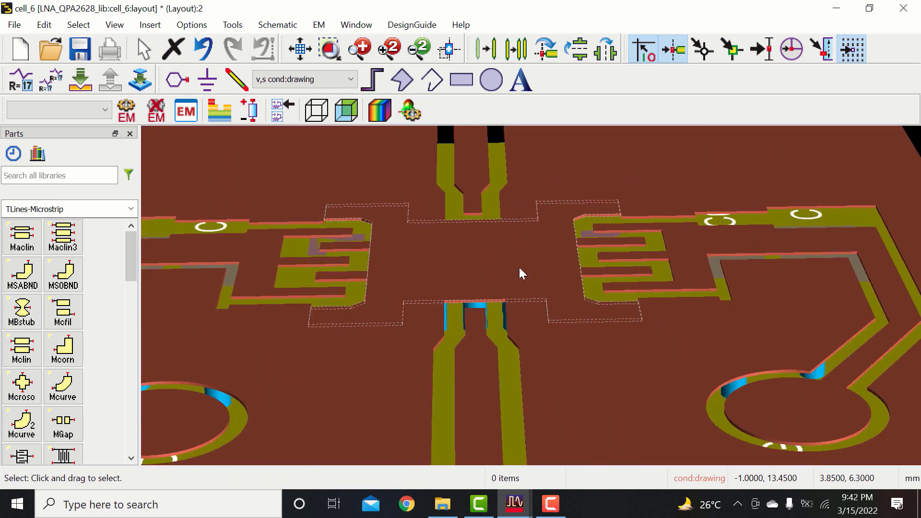
{"action": "scroll", "coordinate": [518, 266], "scroll_direction": "down", "scroll_amount": 5}
{"action": "left_click_drag", "start_coordinate": [518, 266], "coordinate": [638, 405]}
{"action": "scroll", "coordinate": [481, 391], "scroll_direction": "up", "scroll_amount": 4}
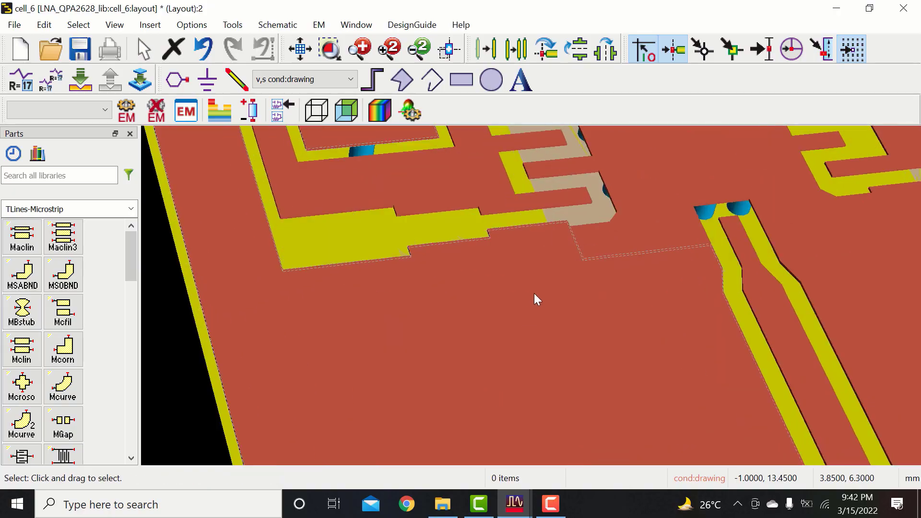
{"action": "scroll", "coordinate": [537, 300], "scroll_direction": "down", "scroll_amount": 5}
{"action": "scroll", "coordinate": [692, 274], "scroll_direction": "up", "scroll_amount": 3}
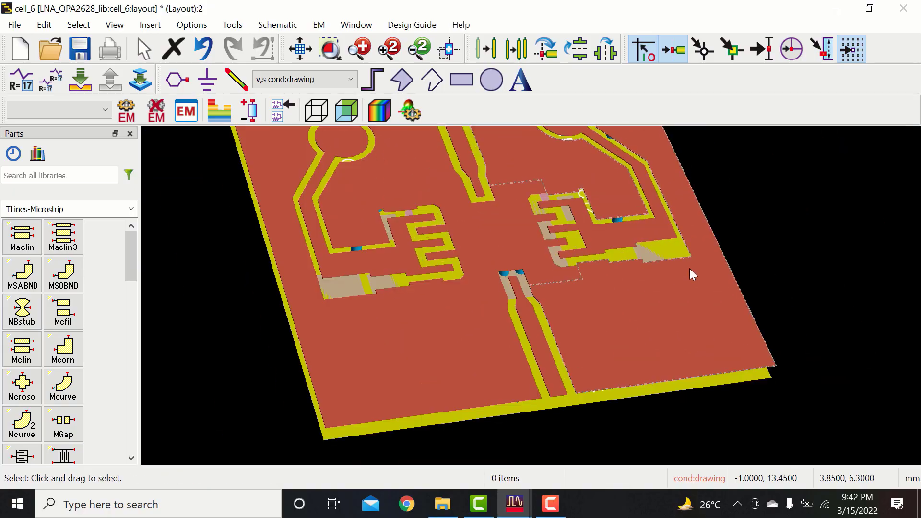
{"action": "scroll", "coordinate": [692, 274], "scroll_direction": "down", "scroll_amount": 4}
Step: Examine the package's pin gaps, the vias beneath them and the board-edge vias in a low-angle 3D view
{"action": "left_click_drag", "start_coordinate": [547, 405], "coordinate": [476, 346]}
{"action": "scroll", "coordinate": [507, 295], "scroll_direction": "up", "scroll_amount": 4}
{"action": "scroll", "coordinate": [531, 278], "scroll_direction": "down", "scroll_amount": 2}
{"action": "scroll", "coordinate": [541, 285], "scroll_direction": "up", "scroll_amount": 4}
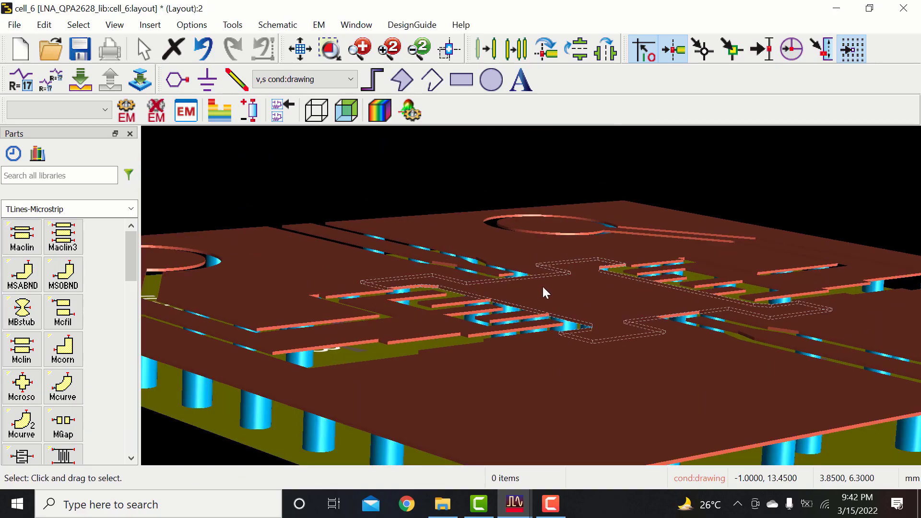
{"action": "scroll", "coordinate": [542, 285], "scroll_direction": "up", "scroll_amount": 3}
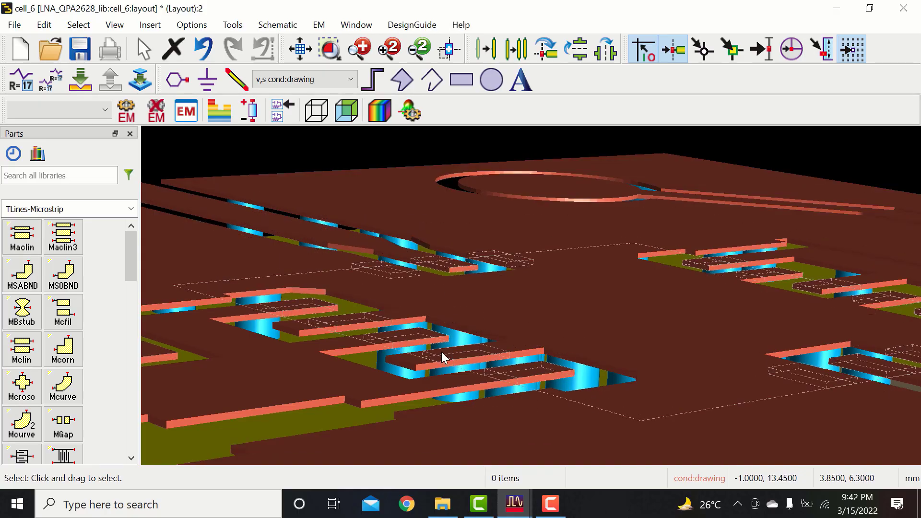
{"action": "scroll", "coordinate": [441, 352], "scroll_direction": "down", "scroll_amount": 5}
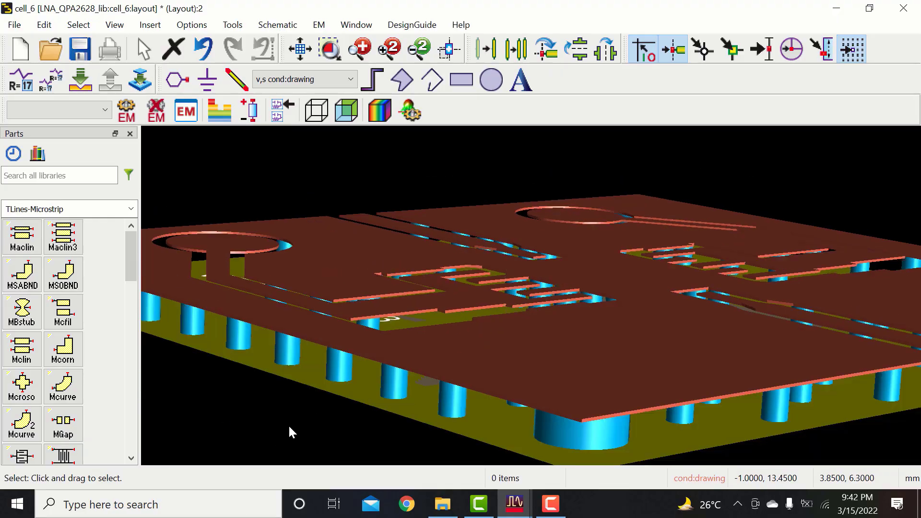
Step: Inspect the clearance around the front bias trace and the adjoining package pin fingers in a close 3D view
{"action": "scroll", "coordinate": [445, 310], "scroll_direction": "down", "scroll_amount": 3}
{"action": "scroll", "coordinate": [551, 290], "scroll_direction": "up", "scroll_amount": 5}
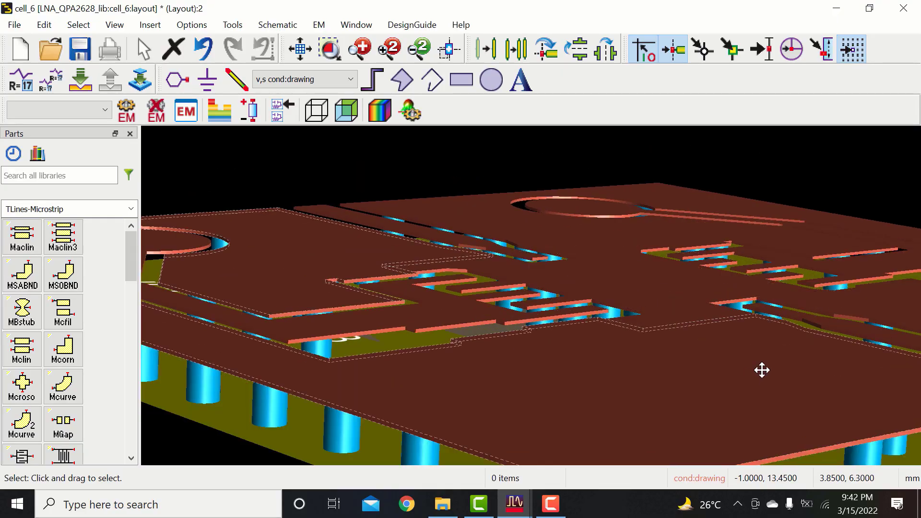
{"action": "left_click_drag", "start_coordinate": [760, 370], "coordinate": [812, 373]}
{"action": "scroll", "coordinate": [528, 288], "scroll_direction": "up", "scroll_amount": 6}
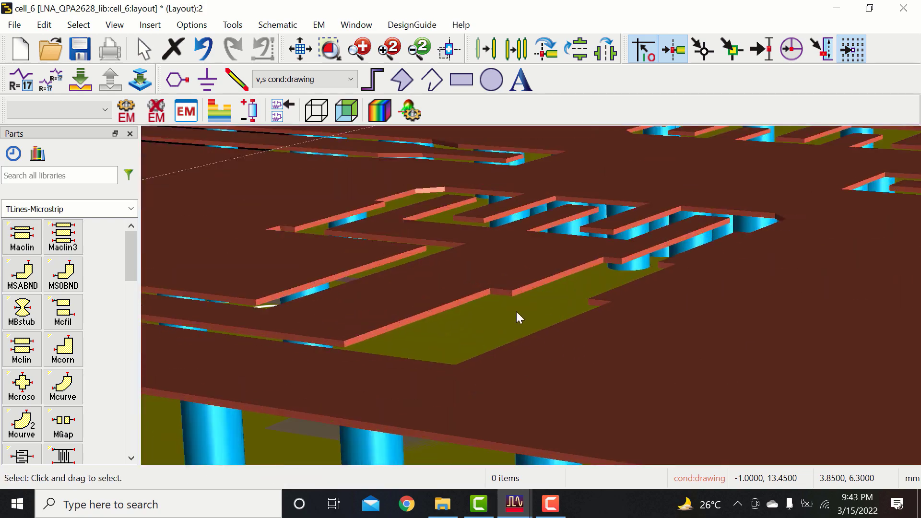
{"action": "scroll", "coordinate": [527, 280], "scroll_direction": "down", "scroll_amount": 8}
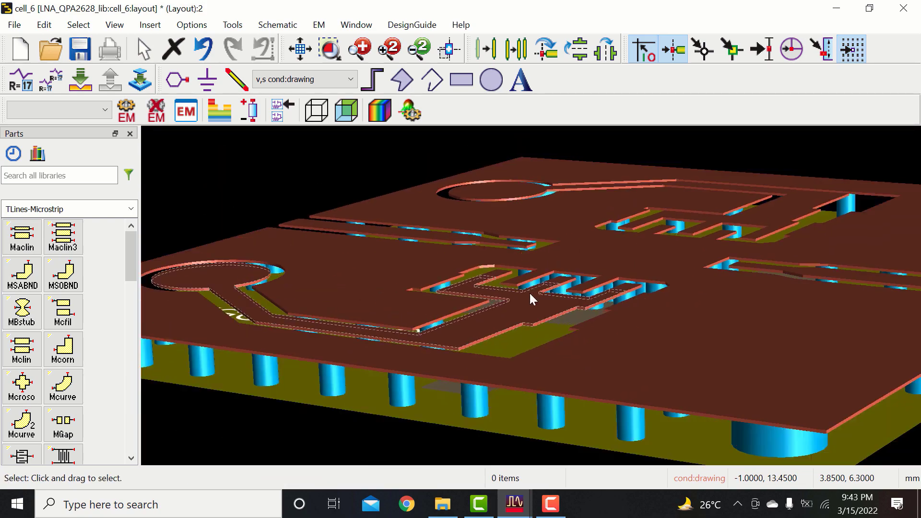
Step: Switch the layout from the 3D view back to the 2D view and fit the whole board
{"action": "left_click", "coordinate": [114, 25]}
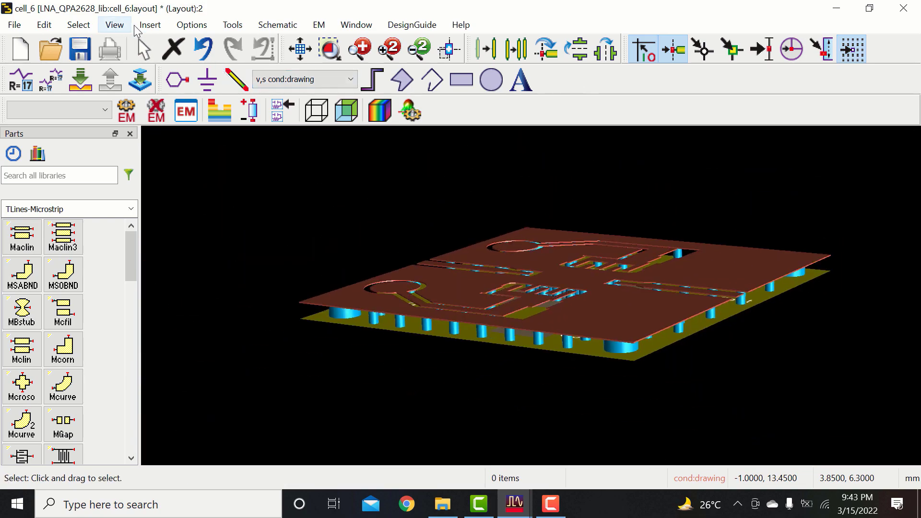
{"action": "left_click", "coordinate": [144, 107]}
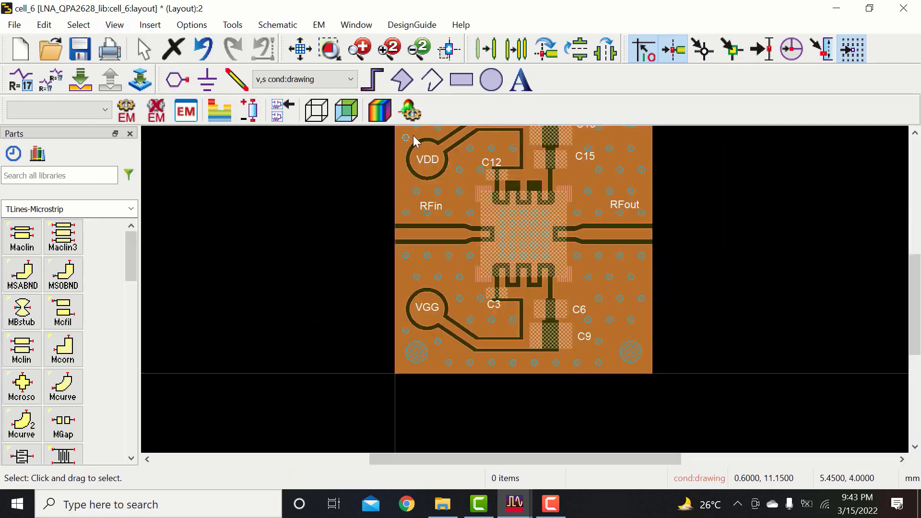
{"action": "left_click", "coordinate": [299, 49]}
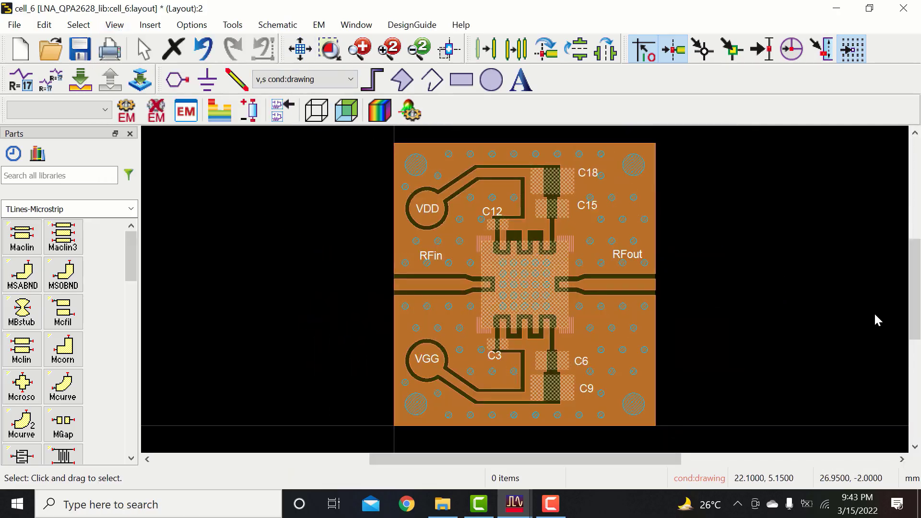